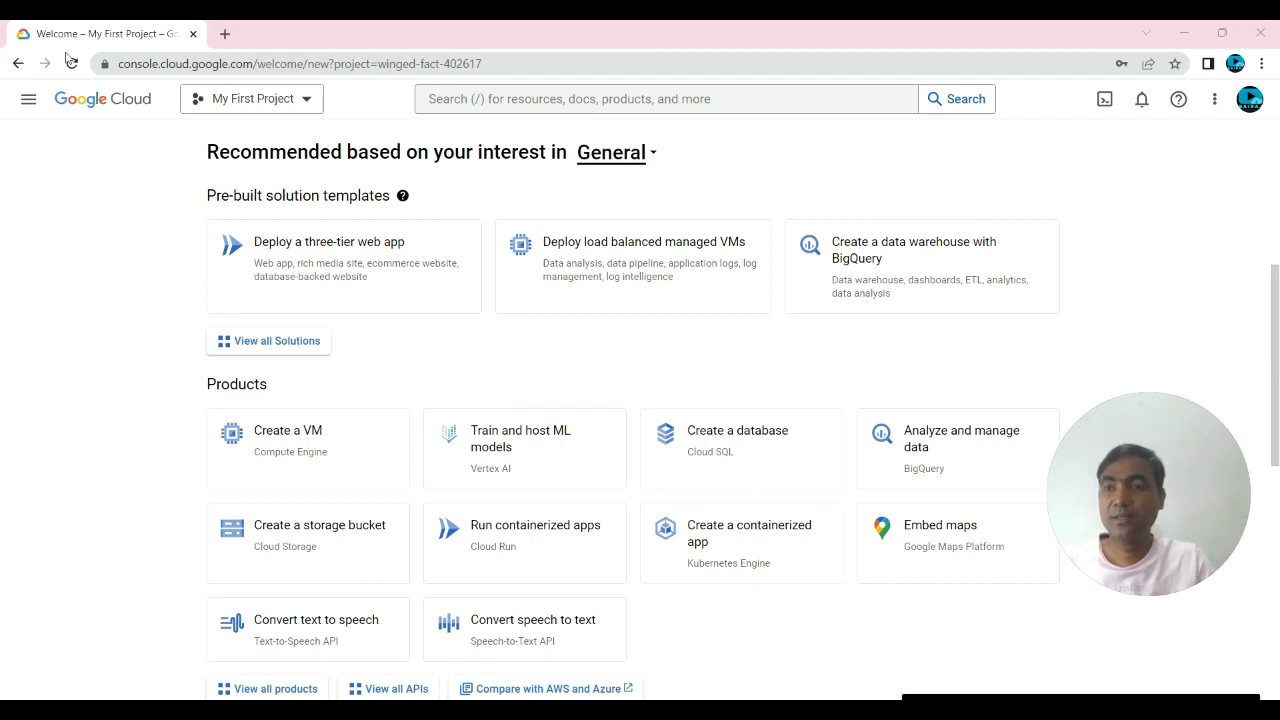
Start creating a new Cloud SQL instance with PostgreSQL as the database engine.
{"action": "left_click", "coordinate": [29, 98]}
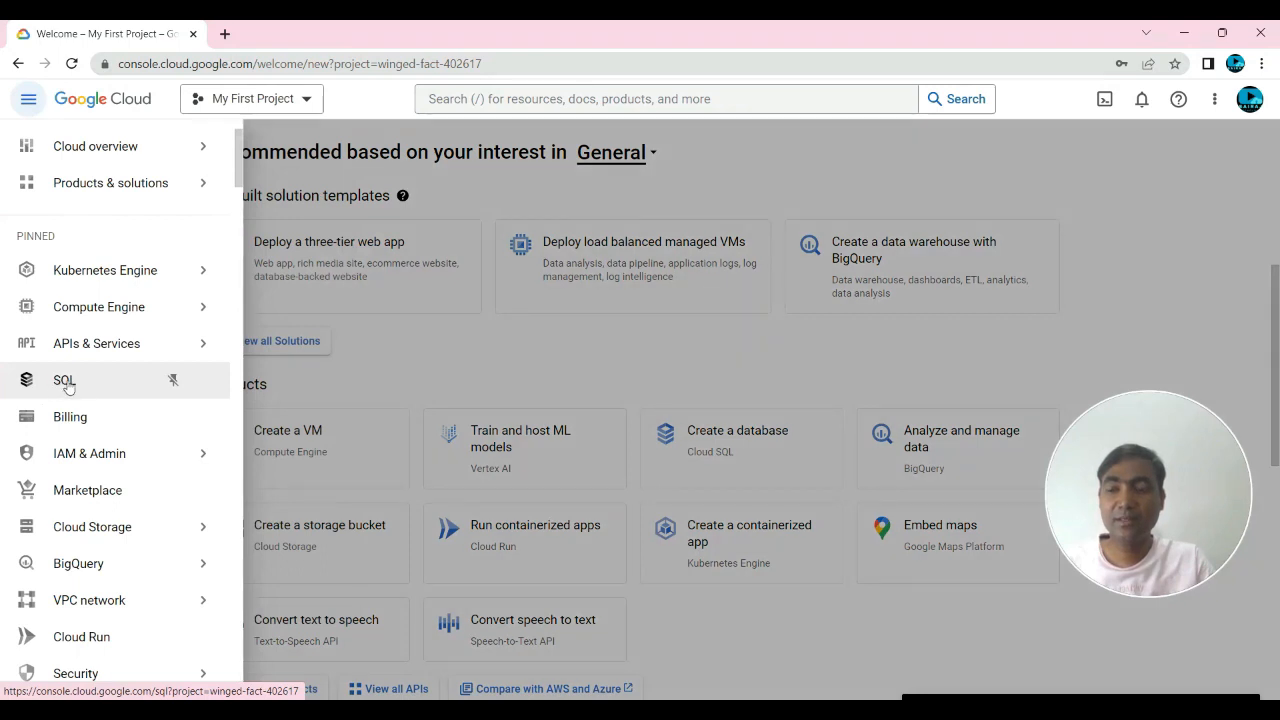
{"action": "left_click", "coordinate": [64, 382]}
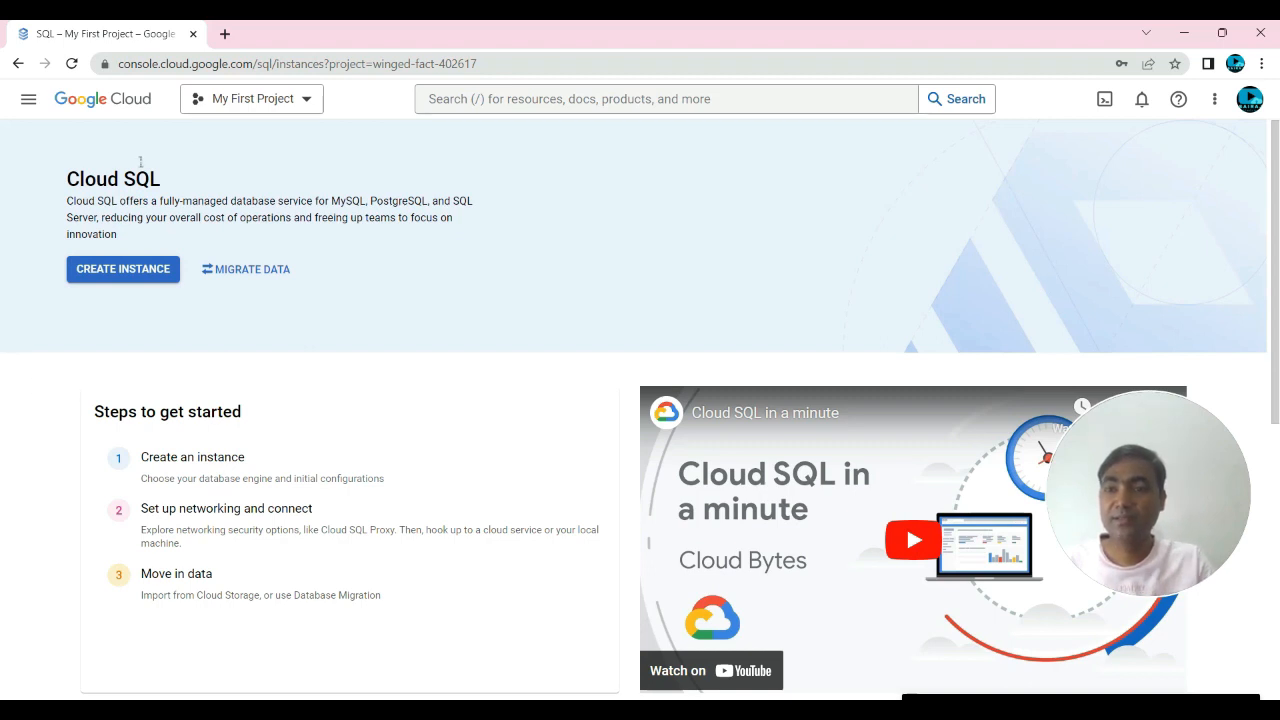
{"action": "left_click", "coordinate": [123, 272]}
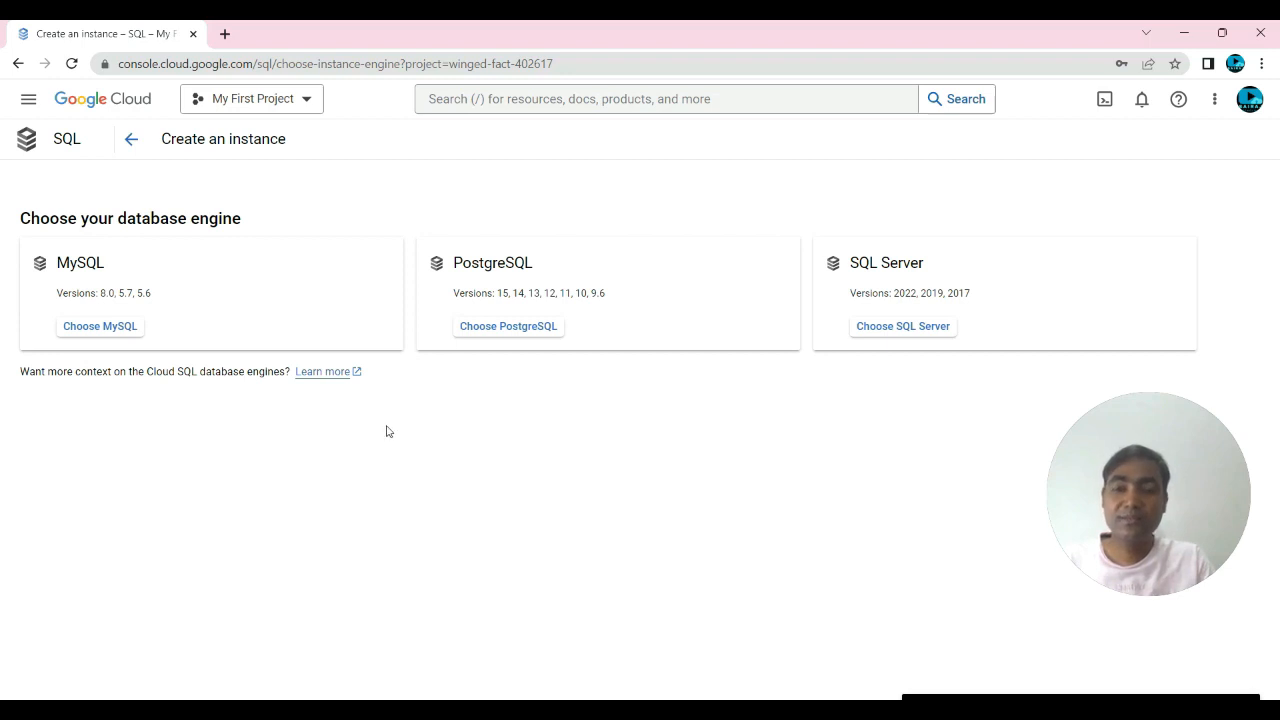
{"action": "left_click", "coordinate": [507, 330]}
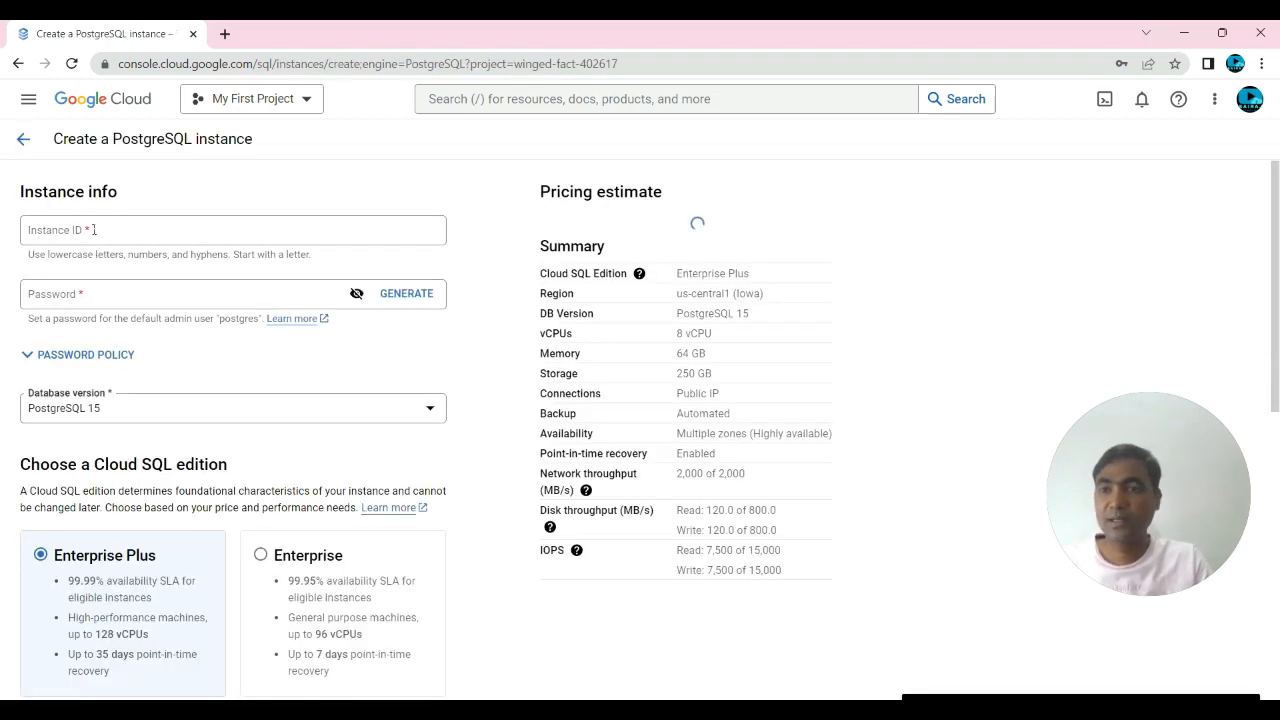
Set the PostgreSQL instance ID to mypostgresql-database.
{"action": "left_click", "coordinate": [97, 232]}
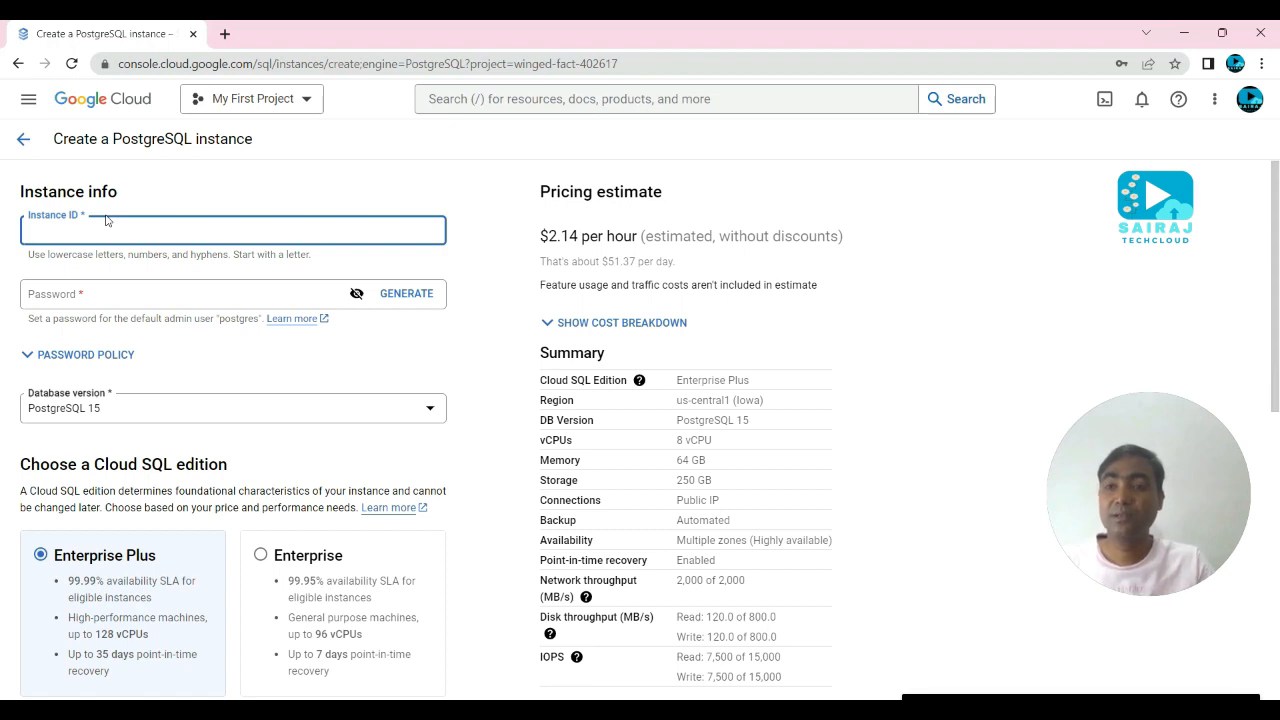
{"action": "type", "text": "m"}
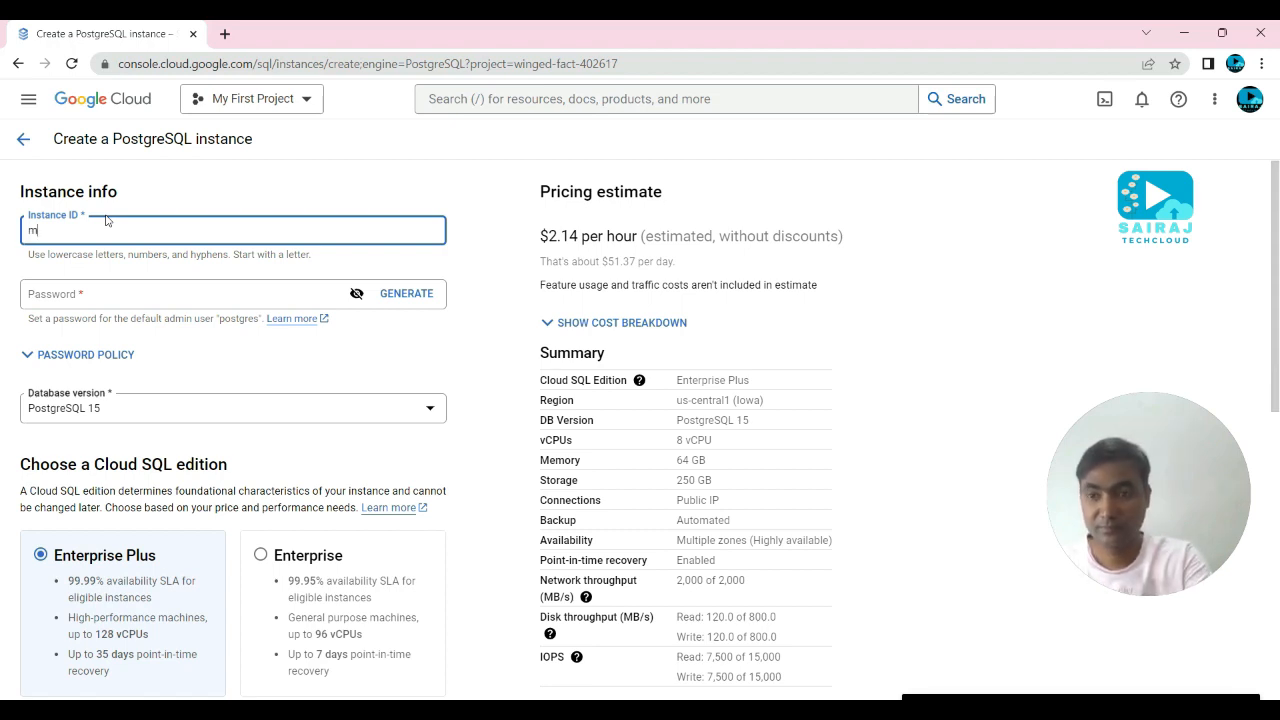
{"action": "type", "text": "ypos"}
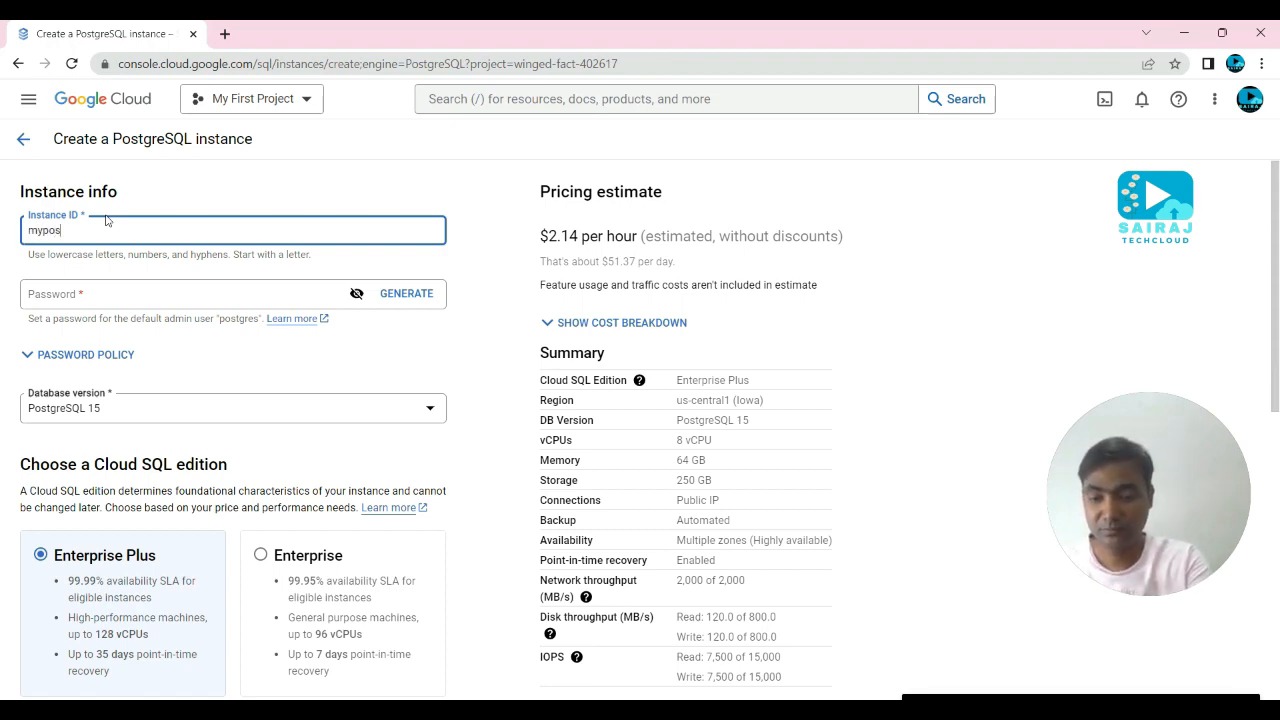
{"action": "type", "text": "tgre"}
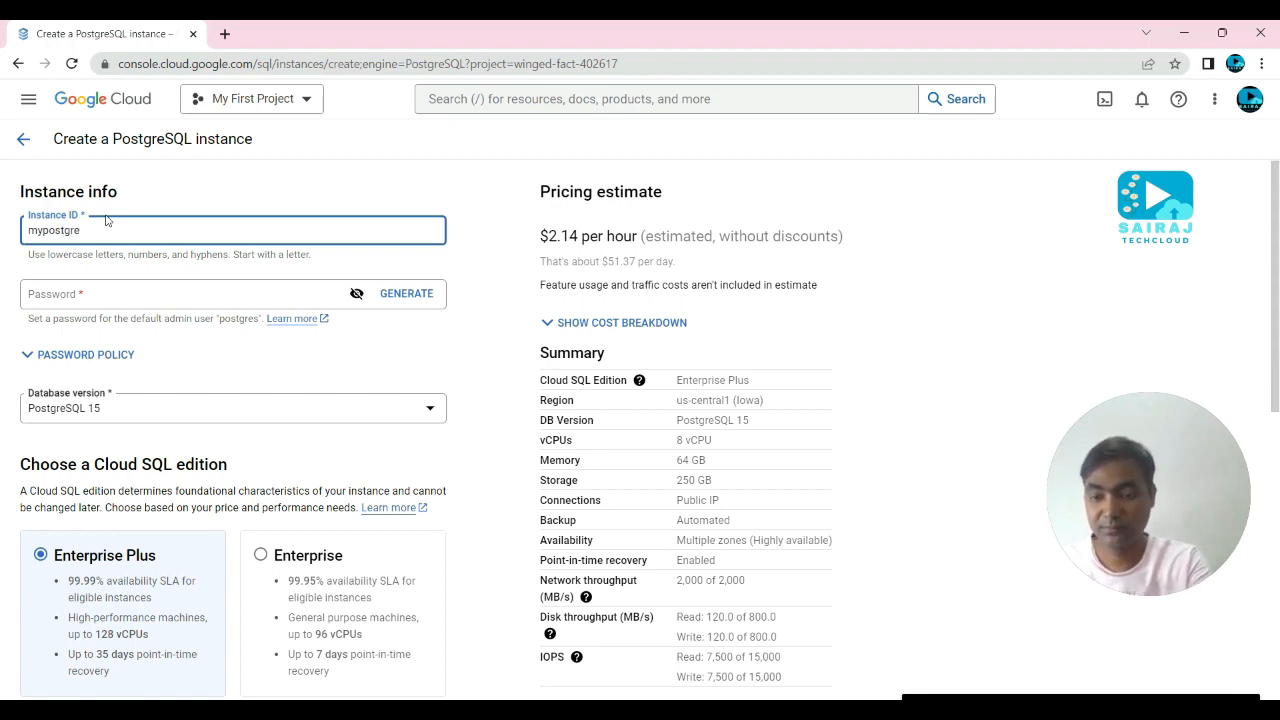
{"action": "type", "text": "sql-"}
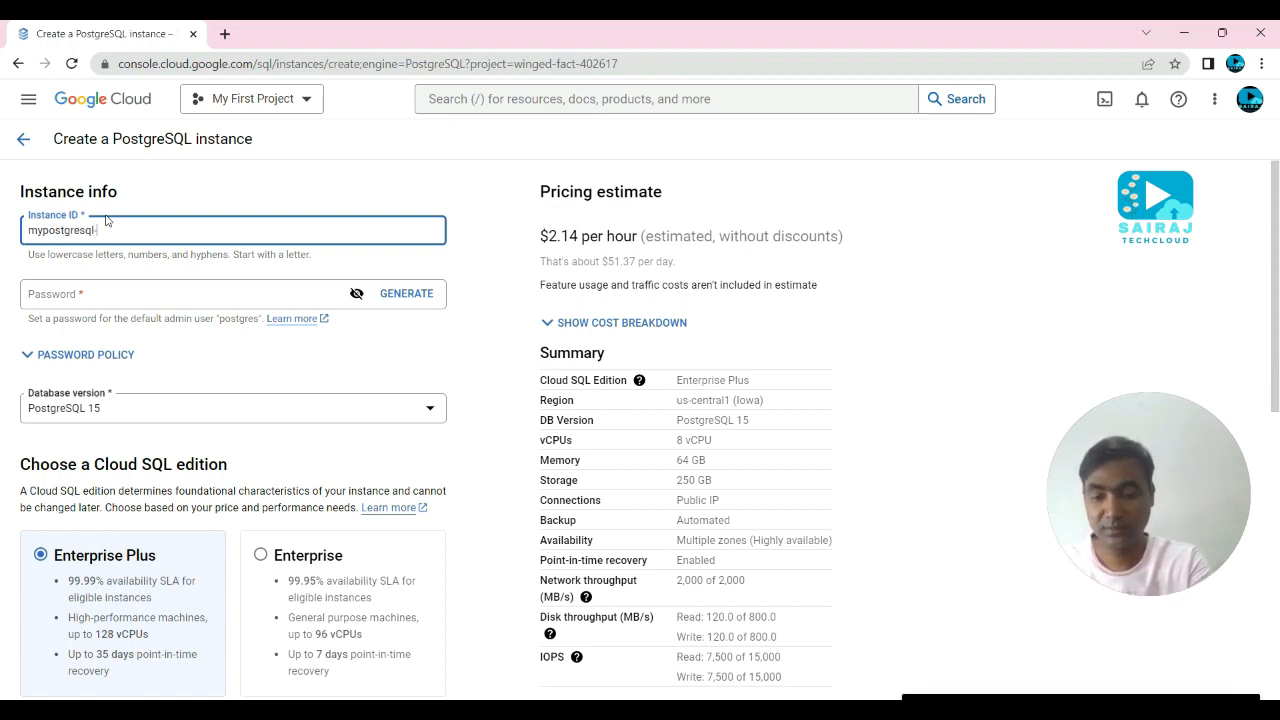
{"action": "type", "text": "database"}
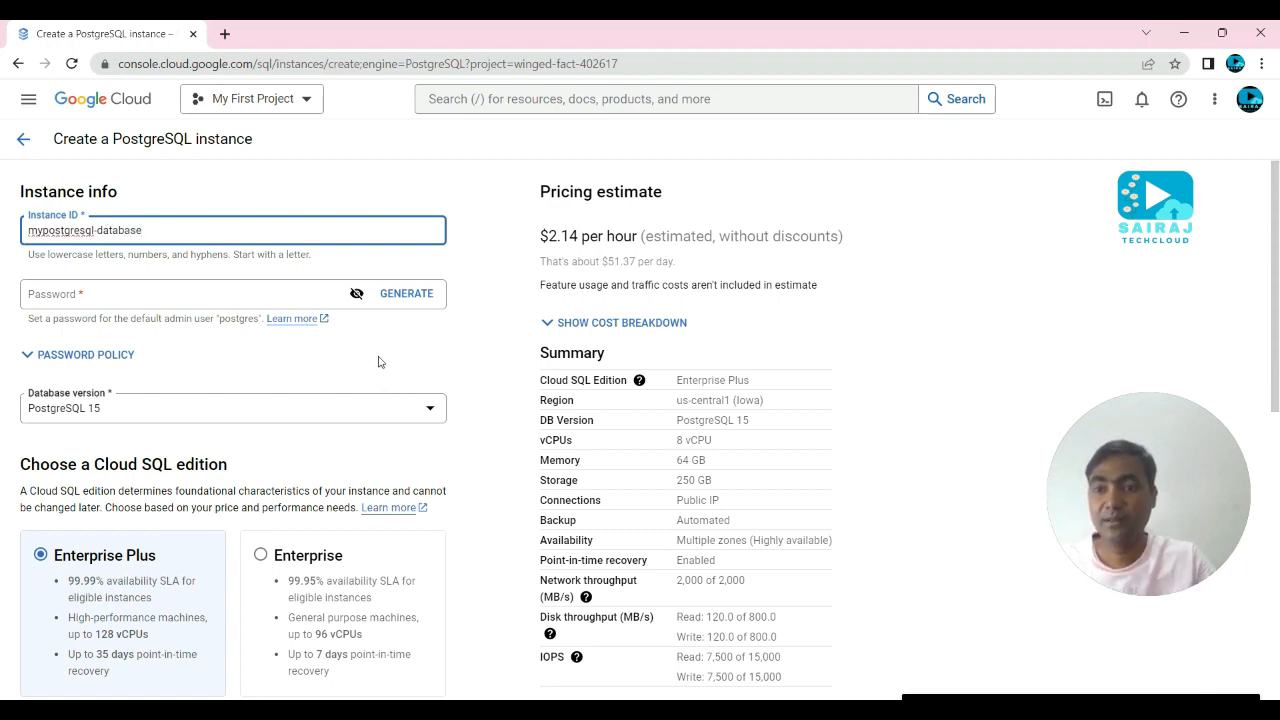
{"action": "left_click", "coordinate": [355, 342]}
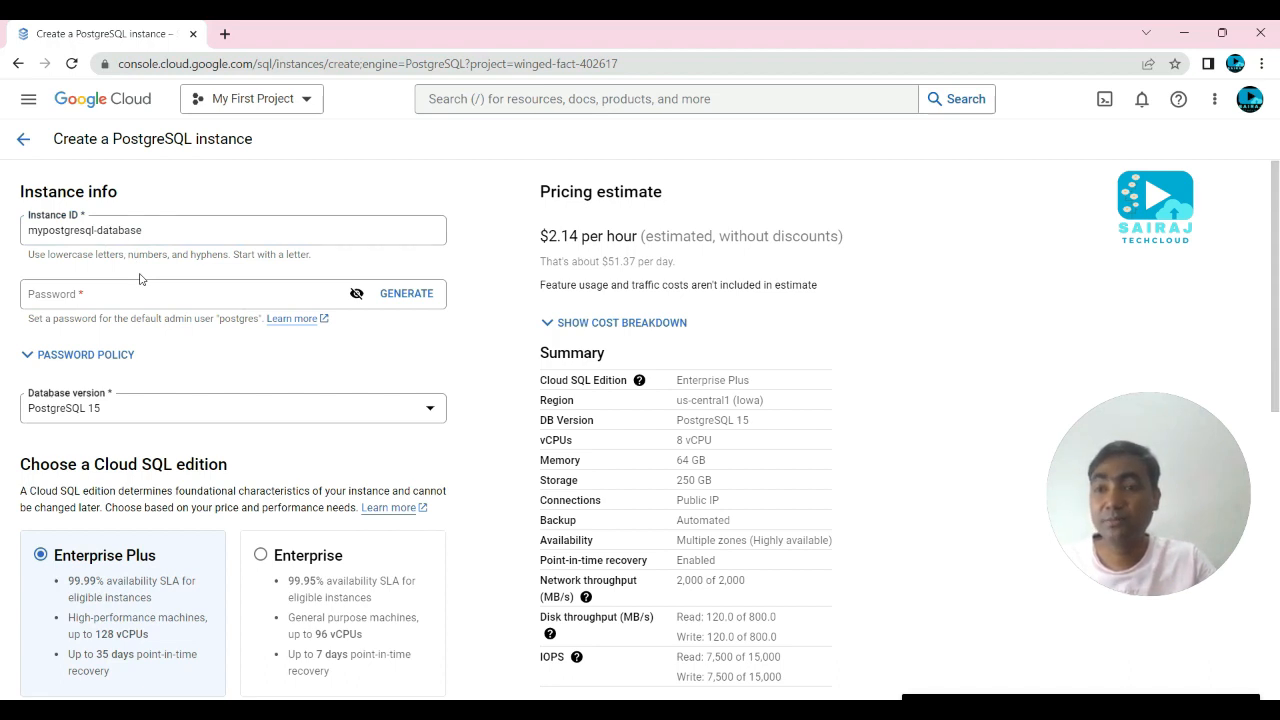
Enter the password for the default admin user, reveal it to check it, and hide it again.
{"action": "left_click", "coordinate": [84, 298]}
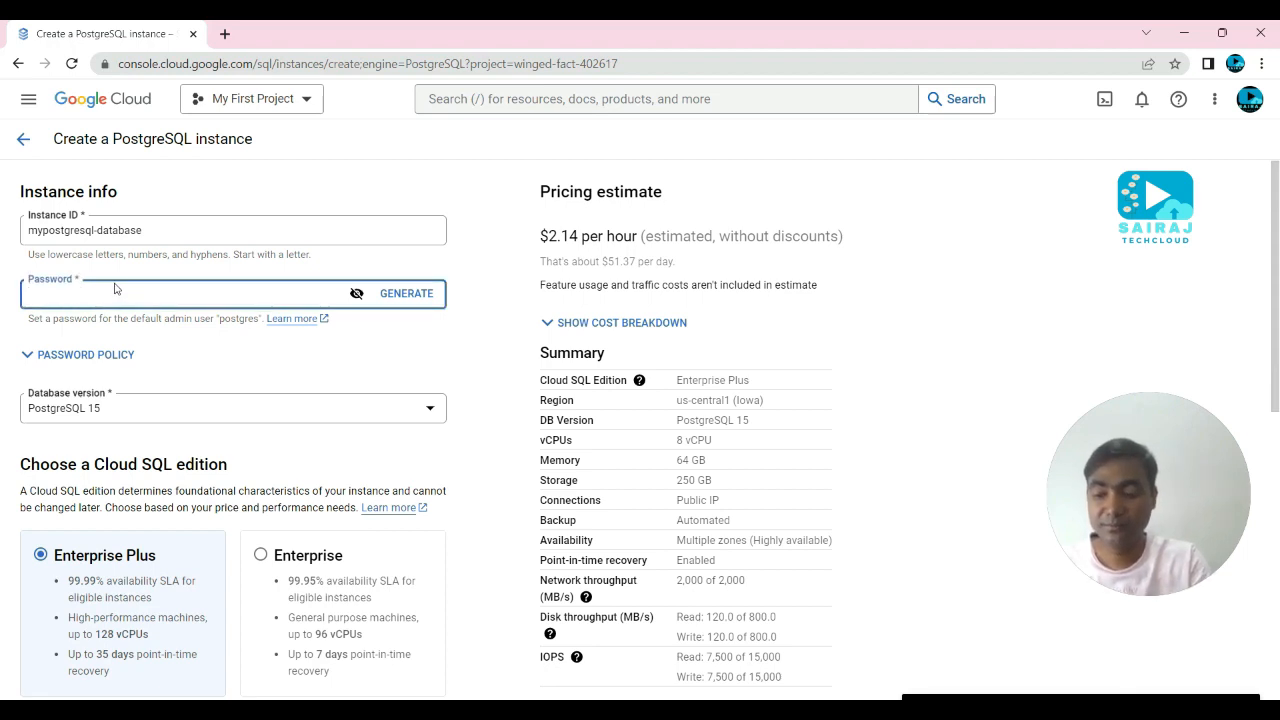
{"action": "type", "text": "•••••"}
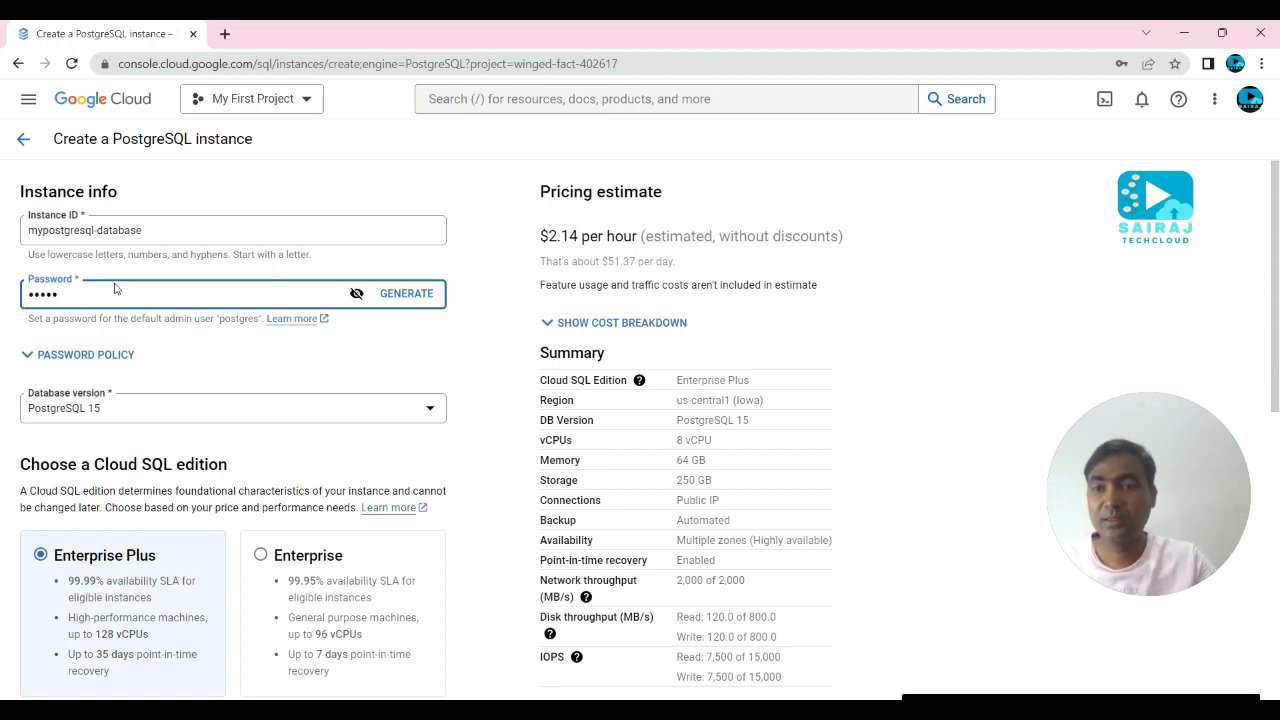
{"action": "left_click", "coordinate": [219, 358]}
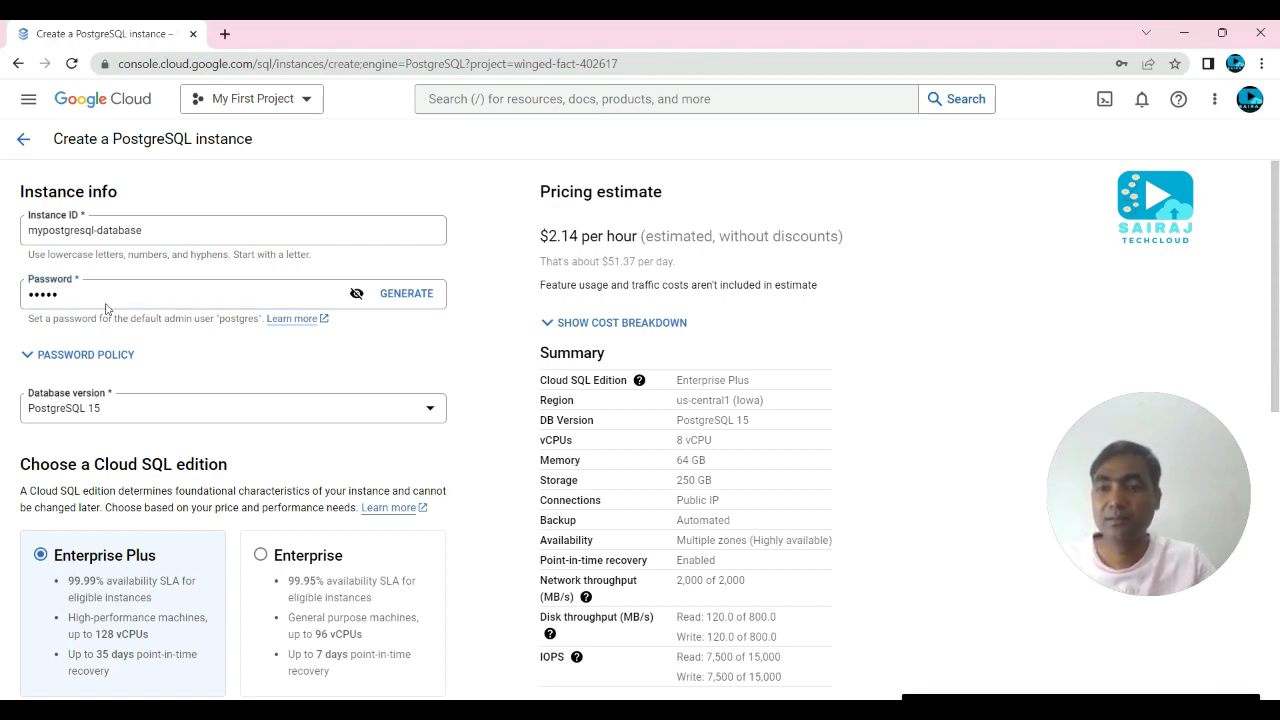
{"action": "left_click", "coordinate": [357, 294]}
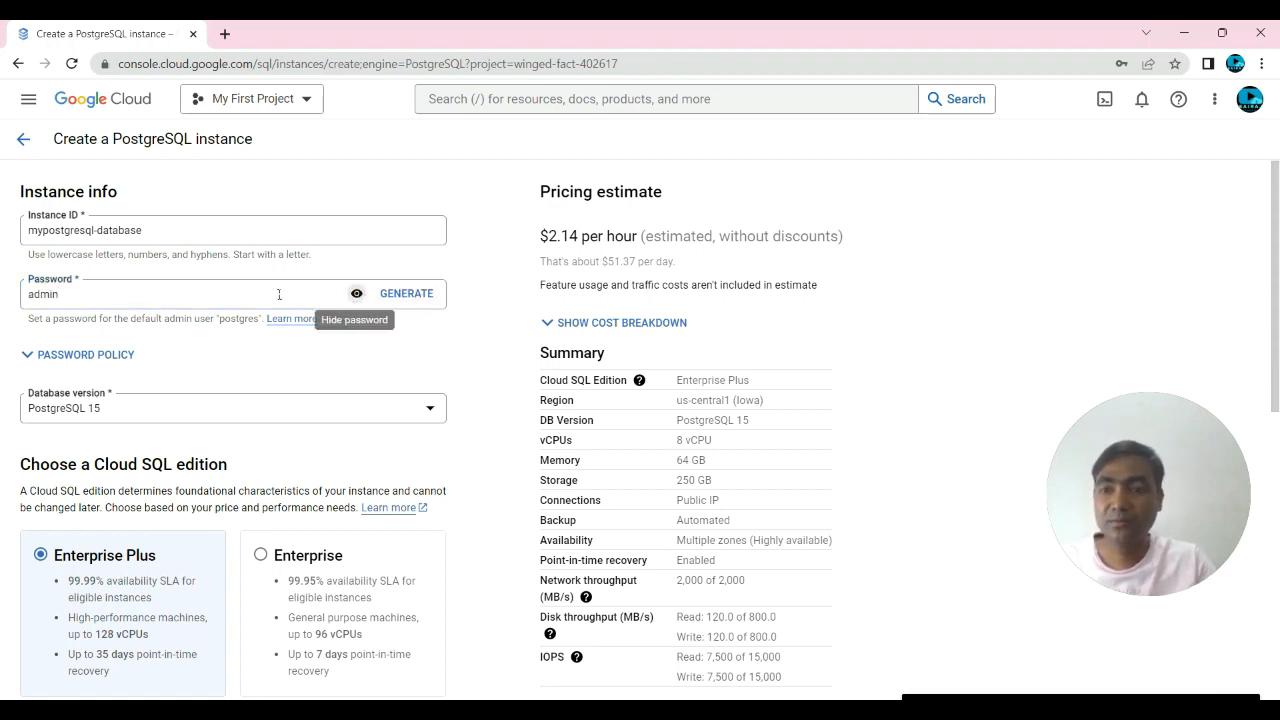
{"action": "double_click", "coordinate": [67, 296]}
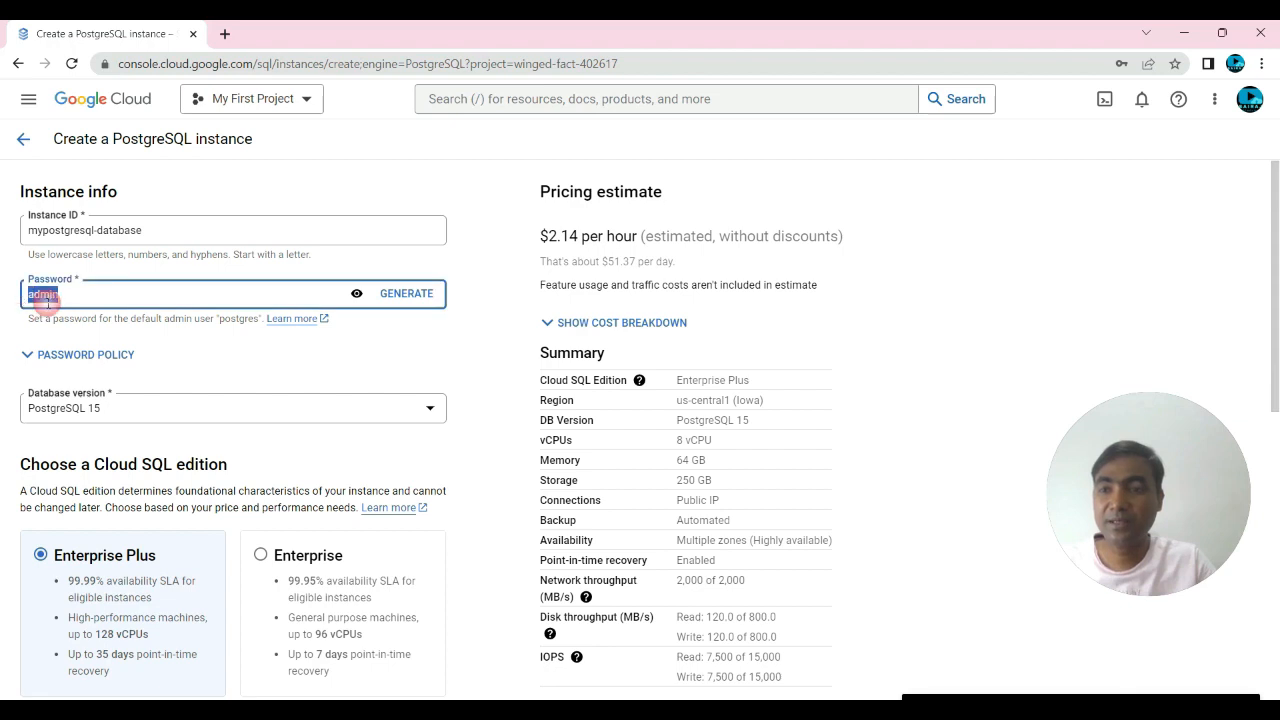
{"action": "left_click", "coordinate": [209, 359]}
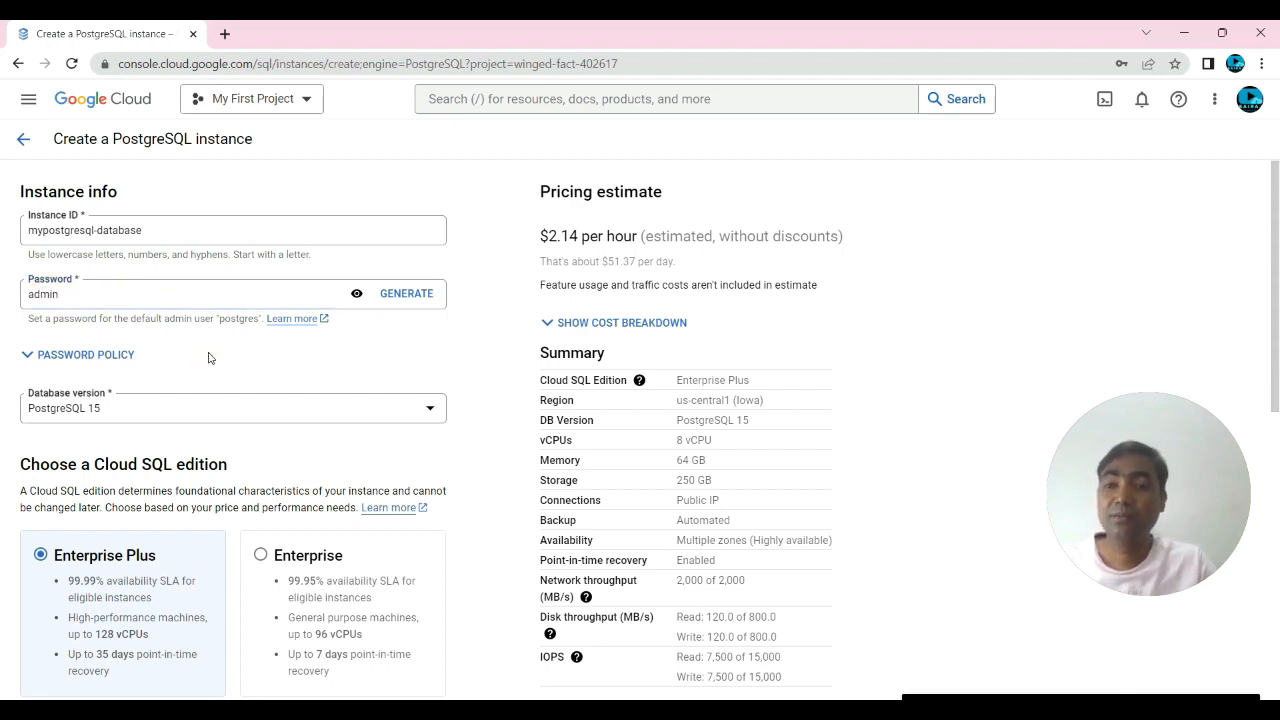
{"action": "left_click", "coordinate": [357, 294]}
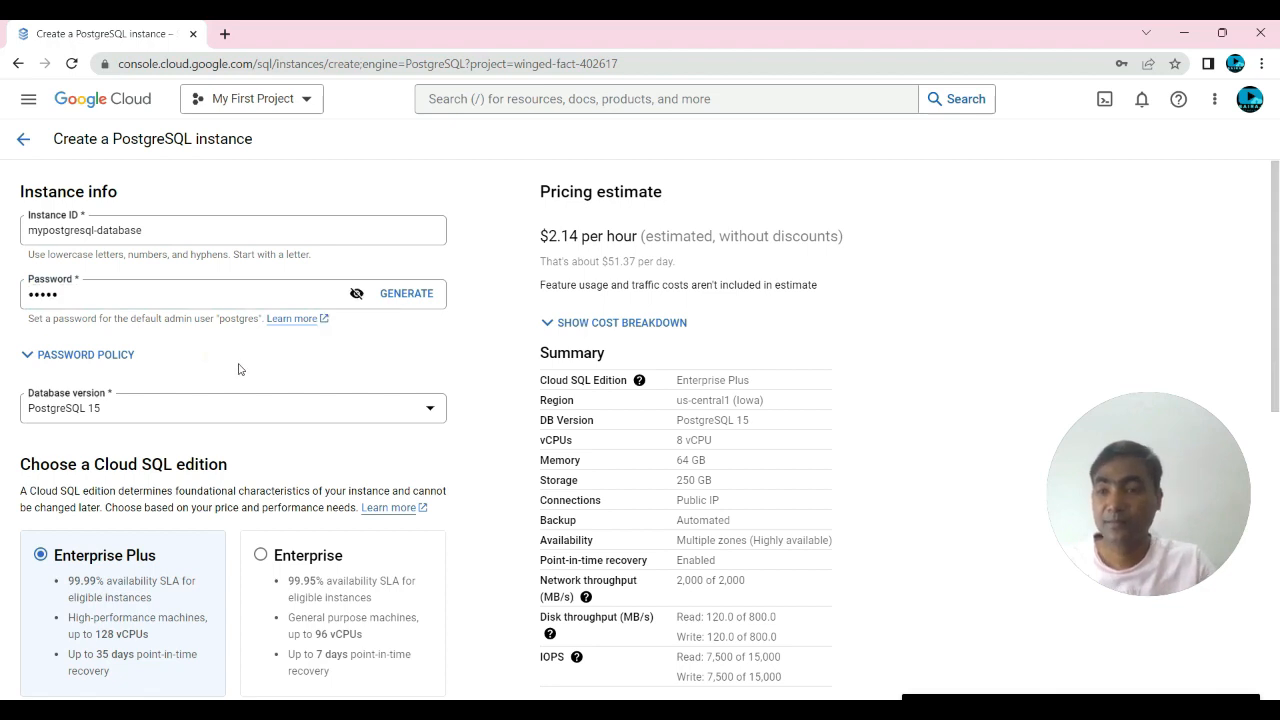
Look through the available PostgreSQL database versions without changing the selected version.
{"action": "scroll", "coordinate": [238, 369], "scroll_direction": "down", "scroll_amount": 1}
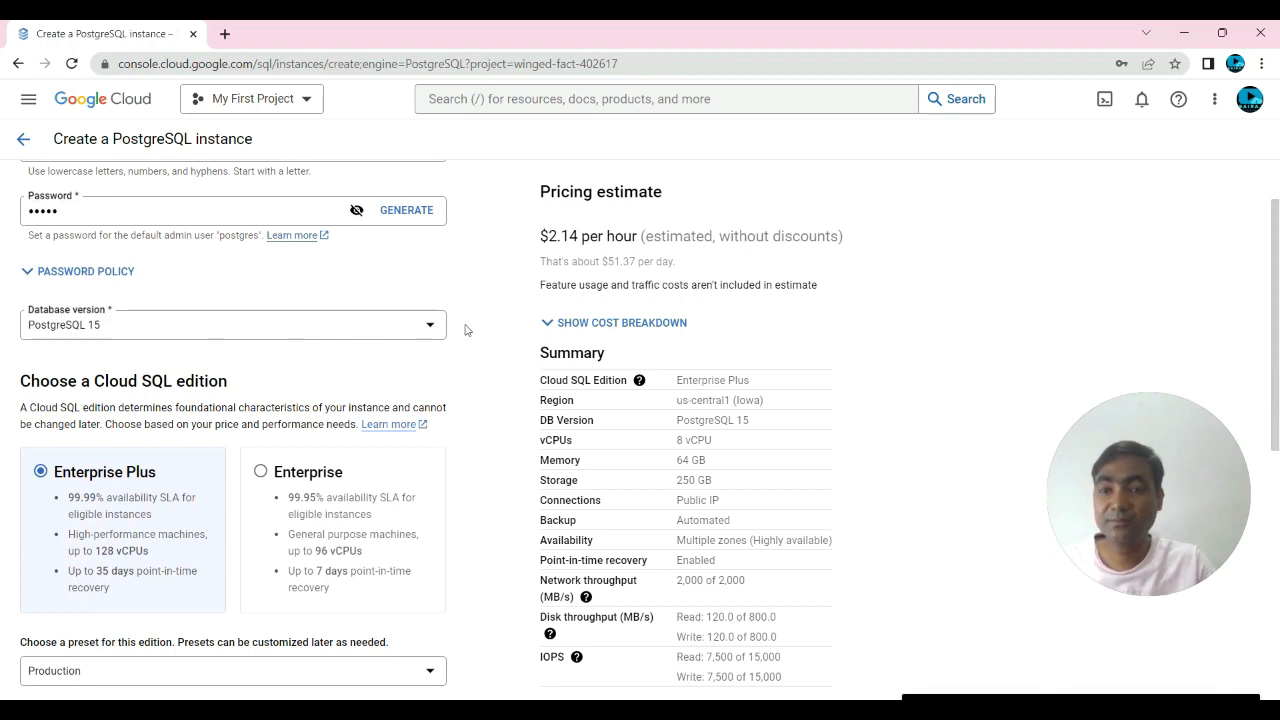
{"action": "left_click", "coordinate": [432, 331]}
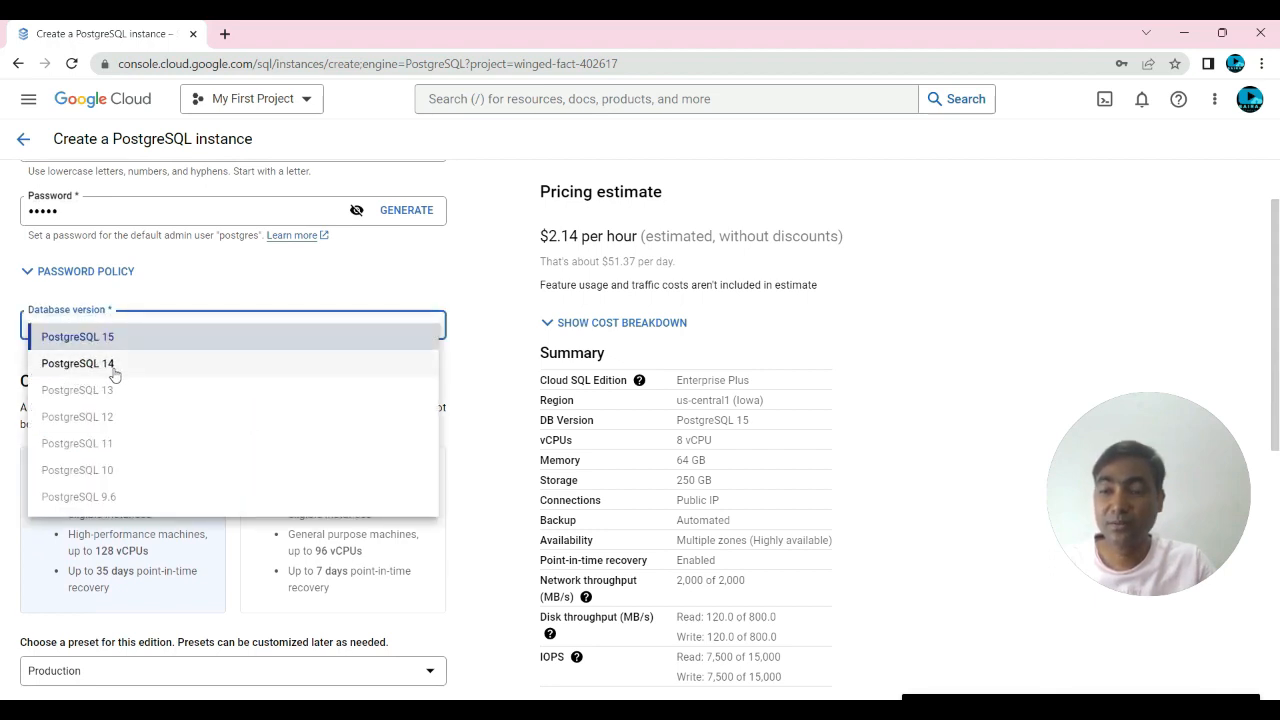
{"action": "left_click", "coordinate": [193, 285]}
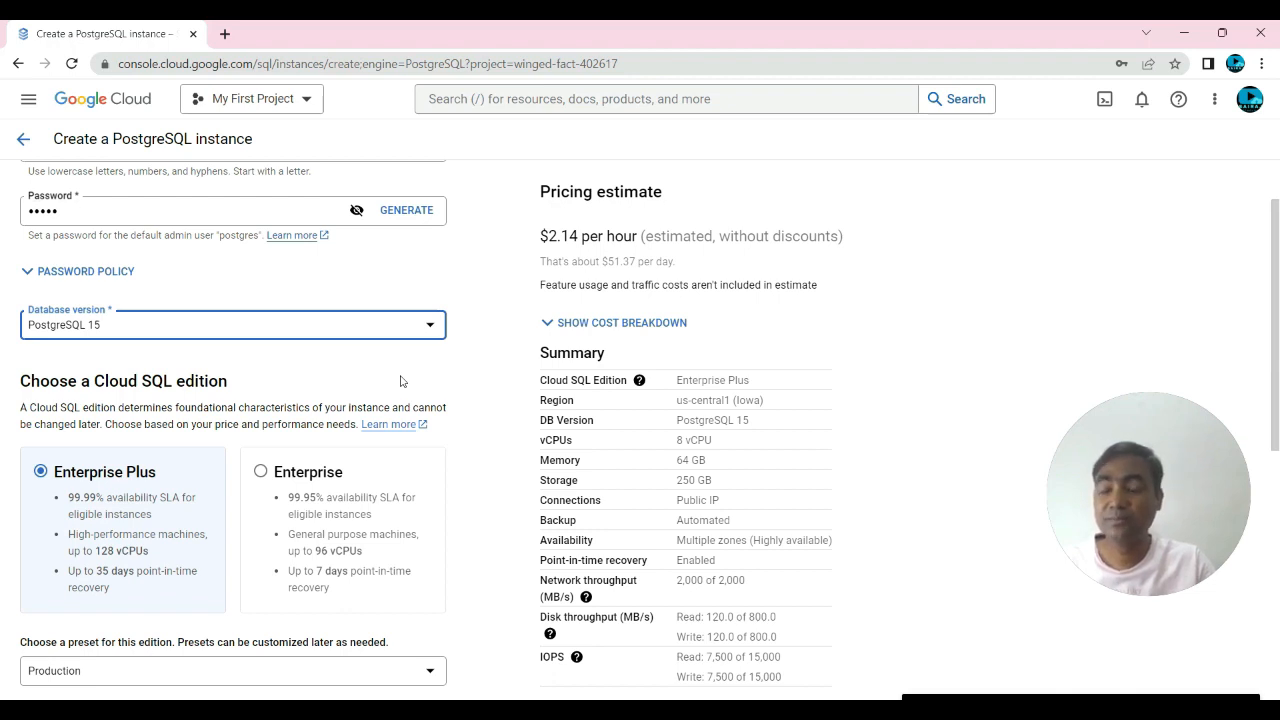
Review the Cloud SQL edition choices and the hourly and daily pricing estimate for Enterprise Plus.
{"action": "scroll", "coordinate": [402, 380], "scroll_direction": "down", "scroll_amount": 2}
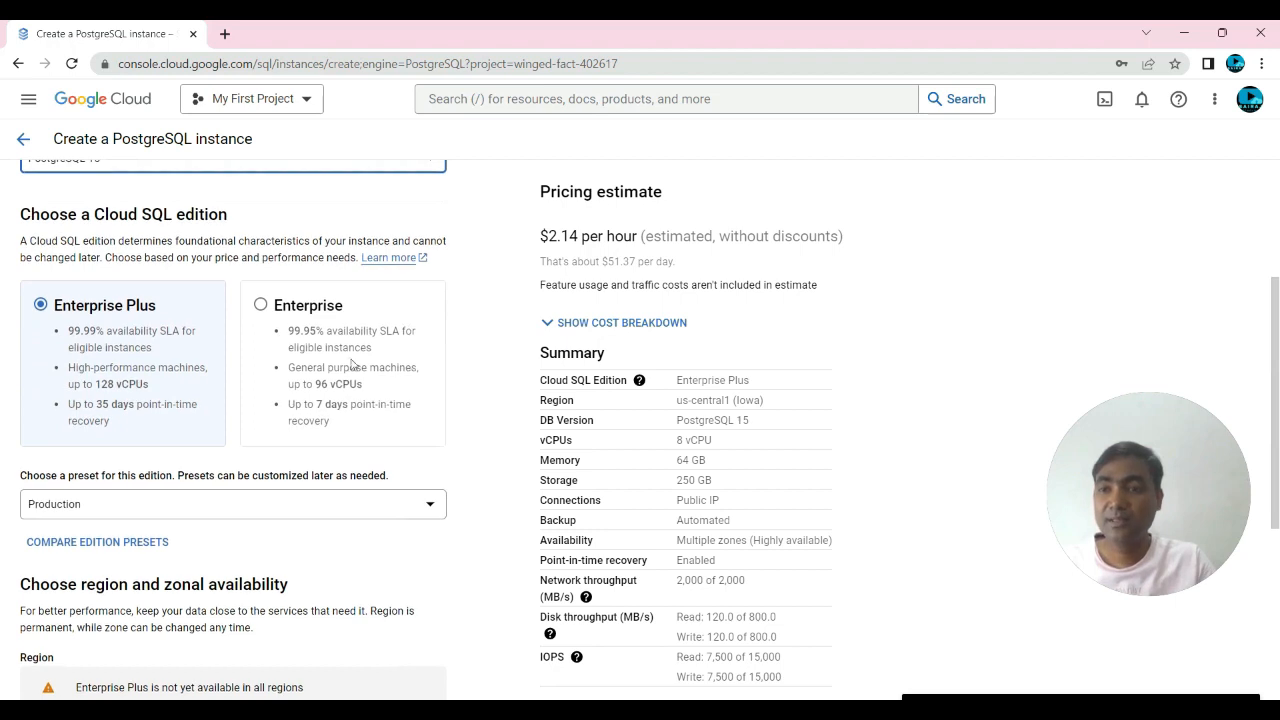
{"action": "left_click_drag", "start_coordinate": [18, 214], "coordinate": [307, 219]}
{"action": "left_click", "coordinate": [307, 219]}
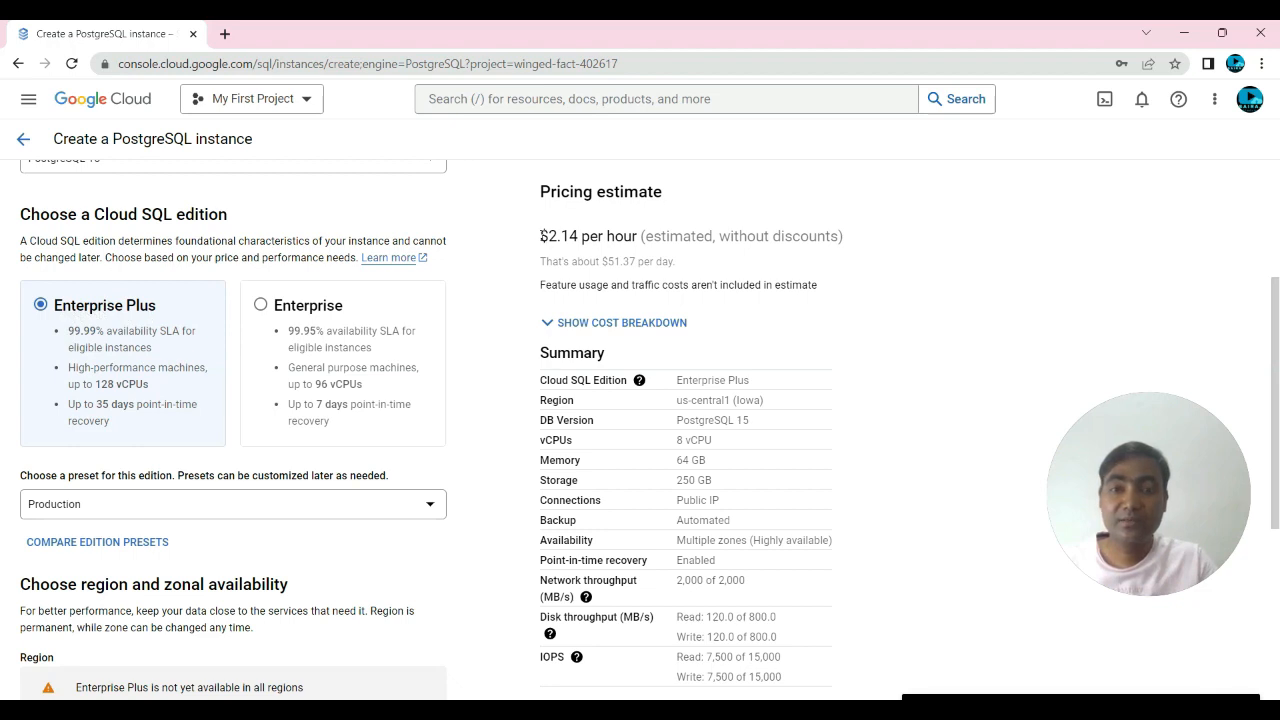
{"action": "left_click_drag", "start_coordinate": [540, 236], "coordinate": [642, 236]}
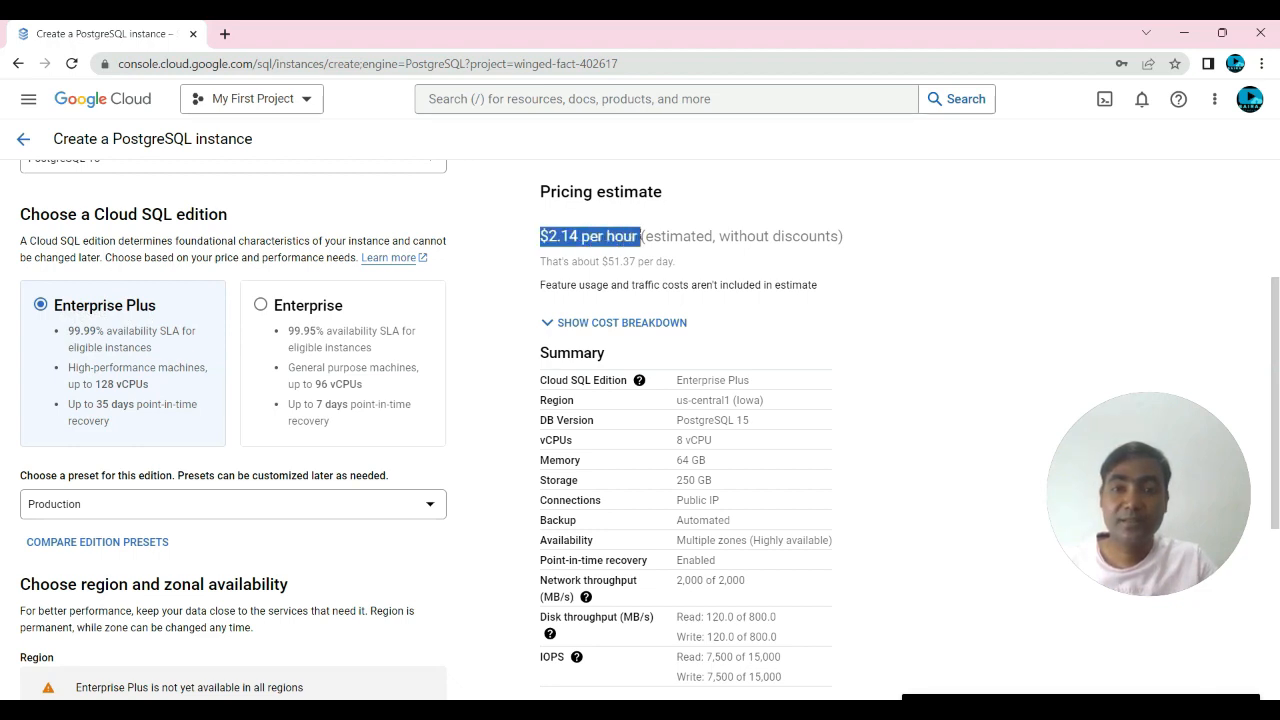
{"action": "left_click", "coordinate": [703, 201]}
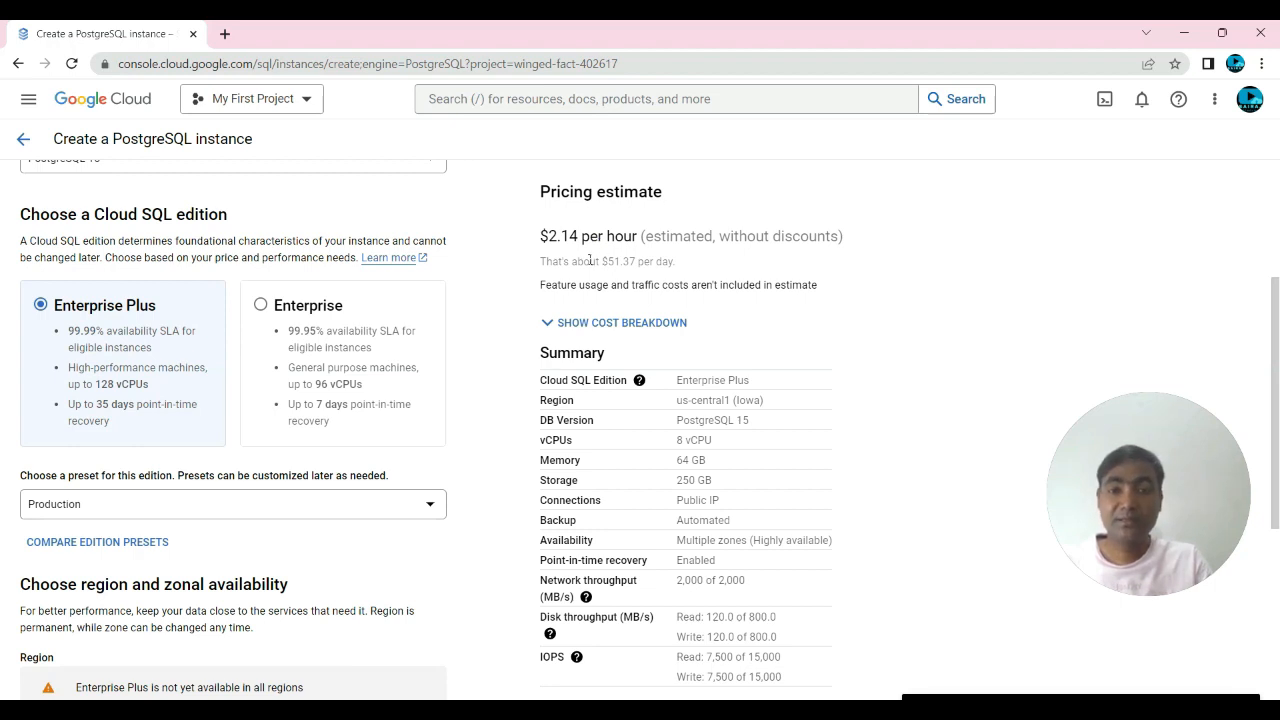
{"action": "left_click_drag", "start_coordinate": [543, 260], "coordinate": [684, 265]}
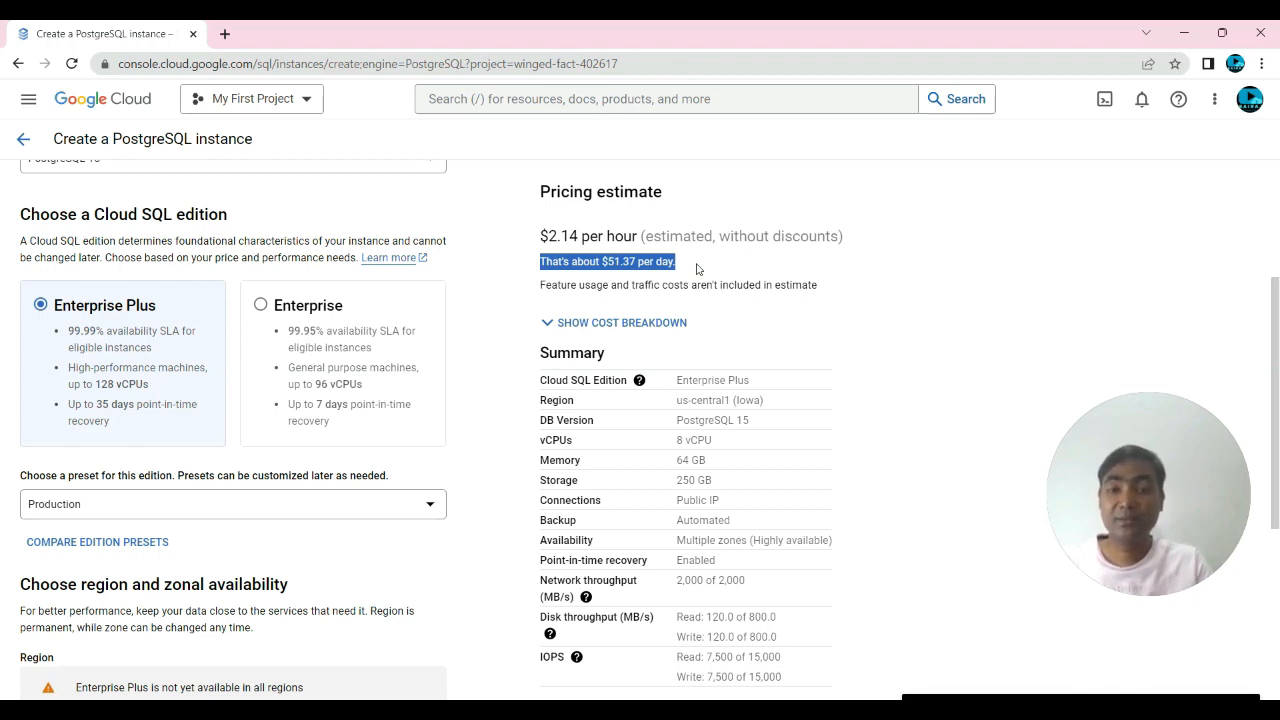
{"action": "left_click", "coordinate": [697, 268]}
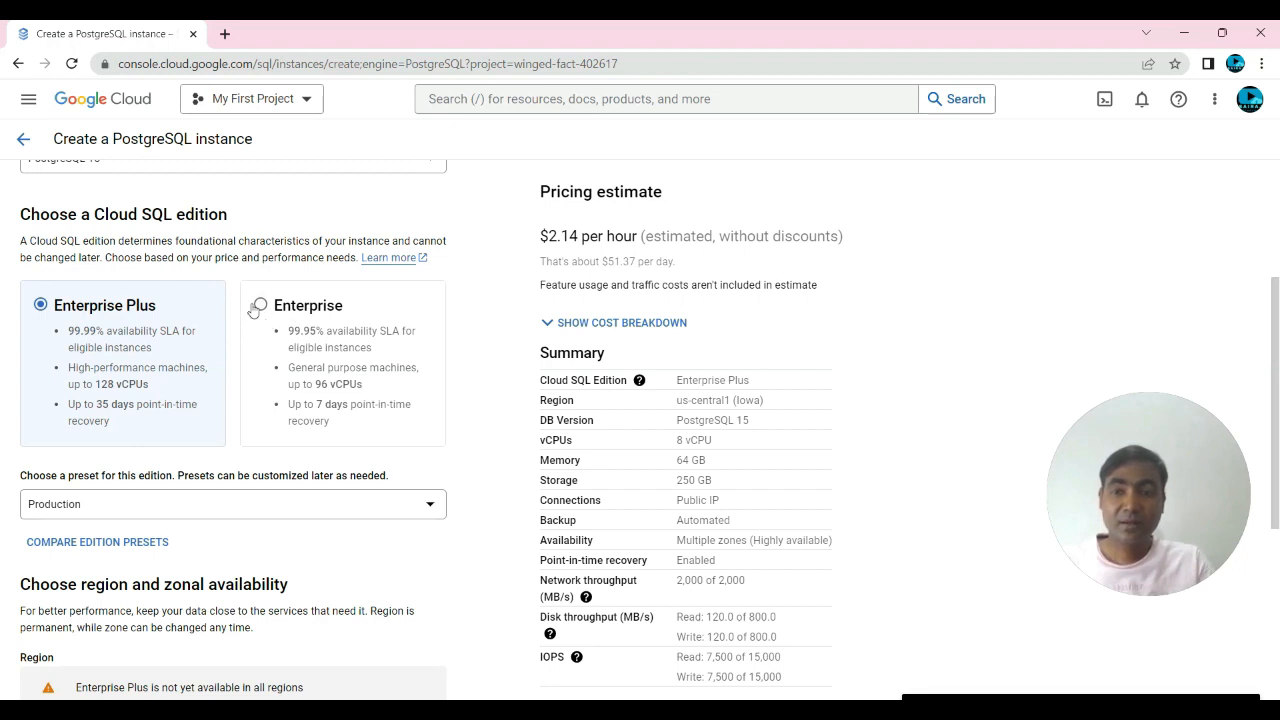
Switch to the Enterprise edition to examine its hourly and daily cost estimate, and return to Enterprise Plus.
{"action": "left_click", "coordinate": [260, 309]}
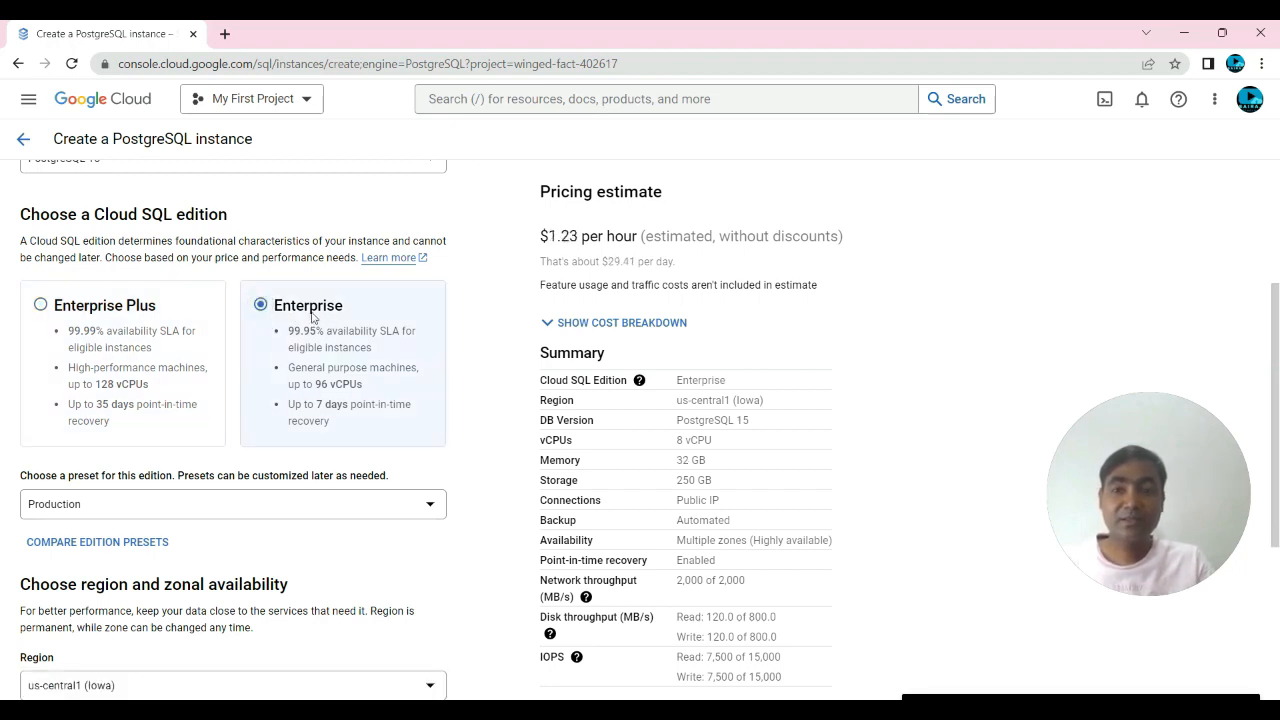
{"action": "left_click_drag", "start_coordinate": [548, 236], "coordinate": [578, 231]}
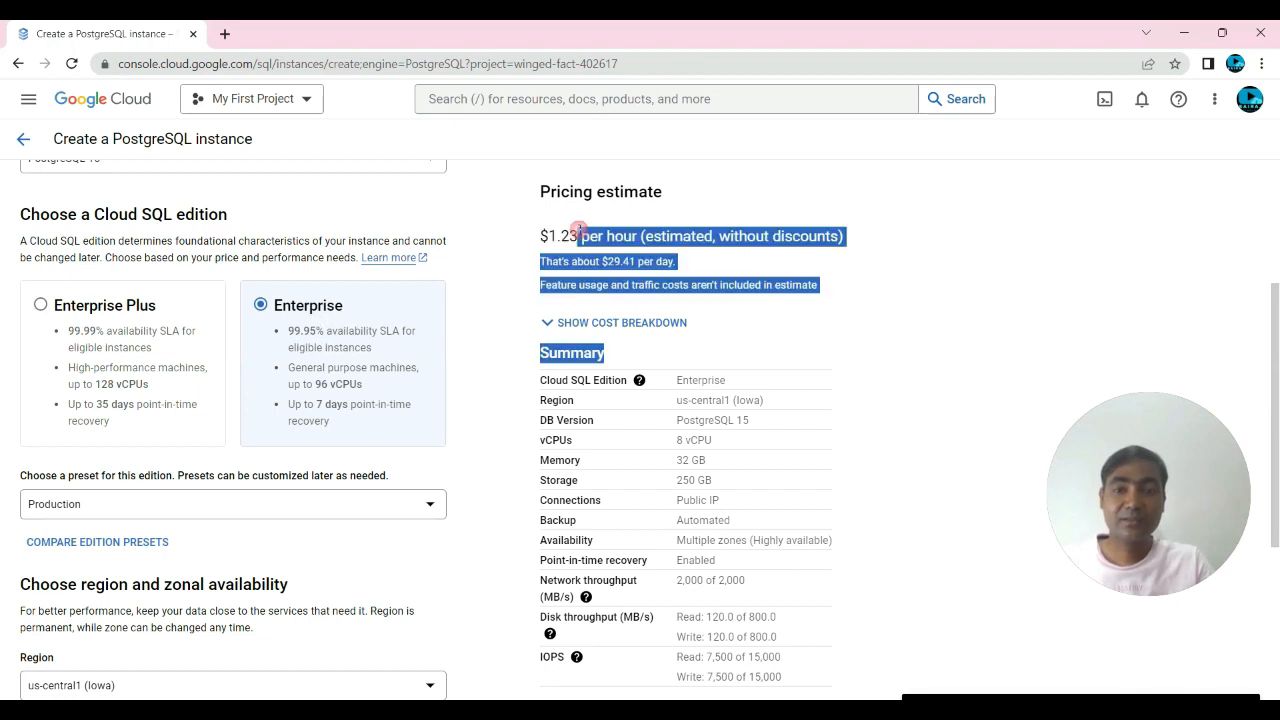
{"action": "left_click", "coordinate": [963, 273]}
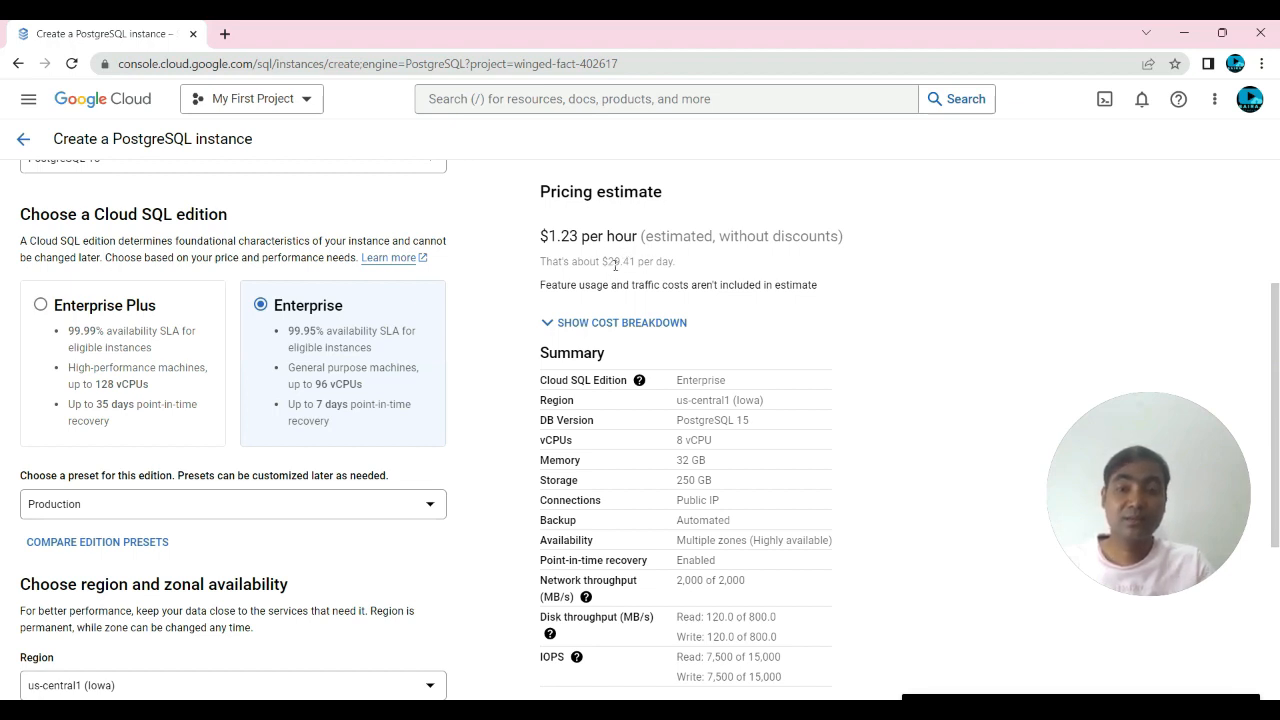
{"action": "left_click_drag", "start_coordinate": [603, 261], "coordinate": [746, 265]}
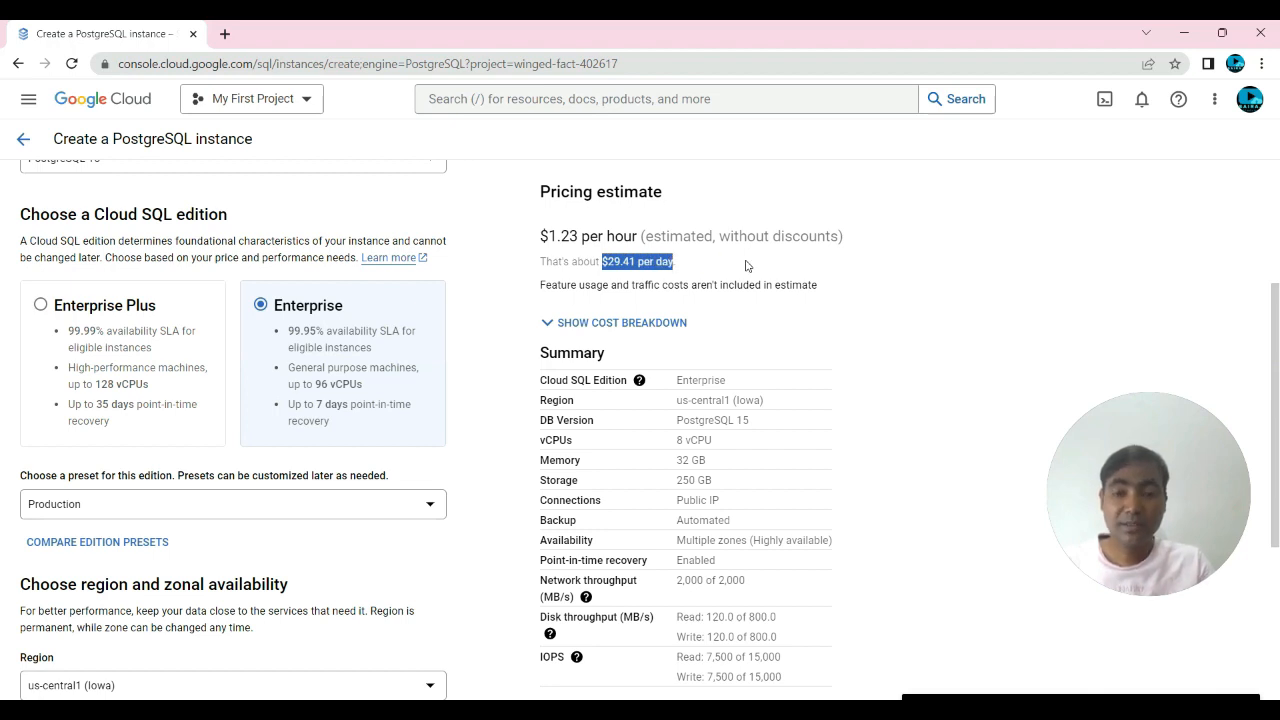
{"action": "left_click", "coordinate": [926, 302]}
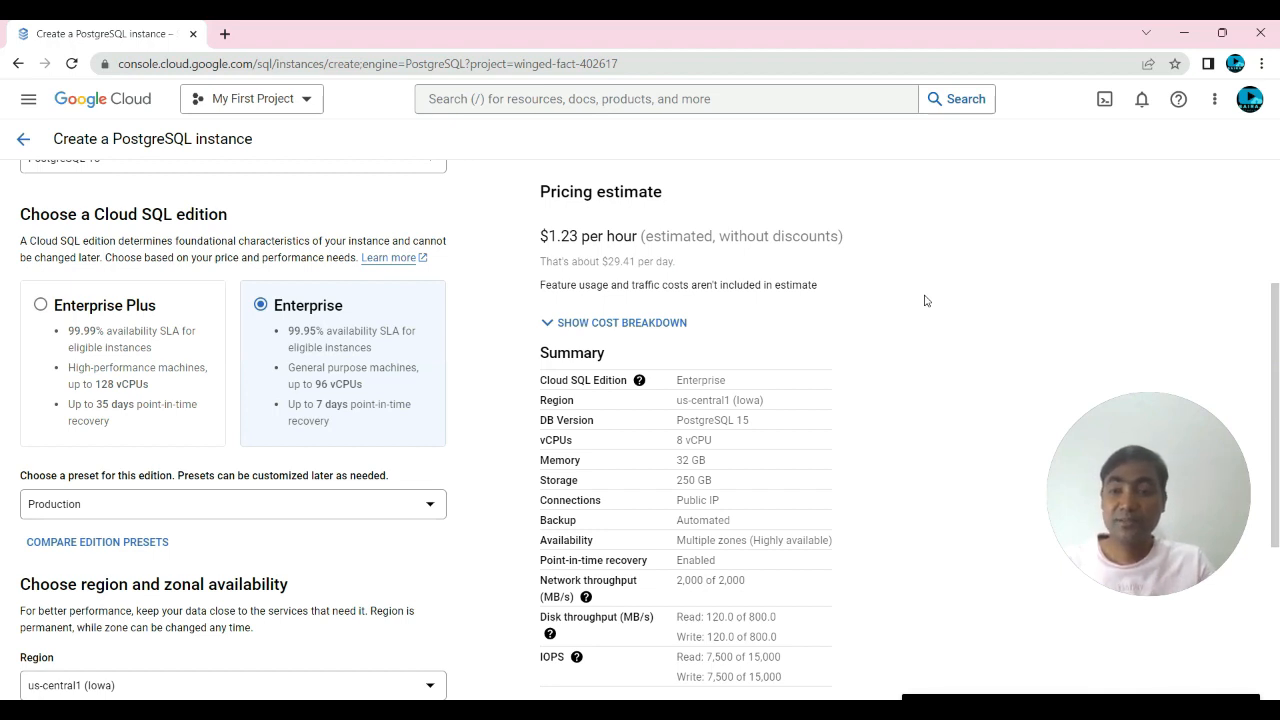
{"action": "left_click", "coordinate": [41, 305]}
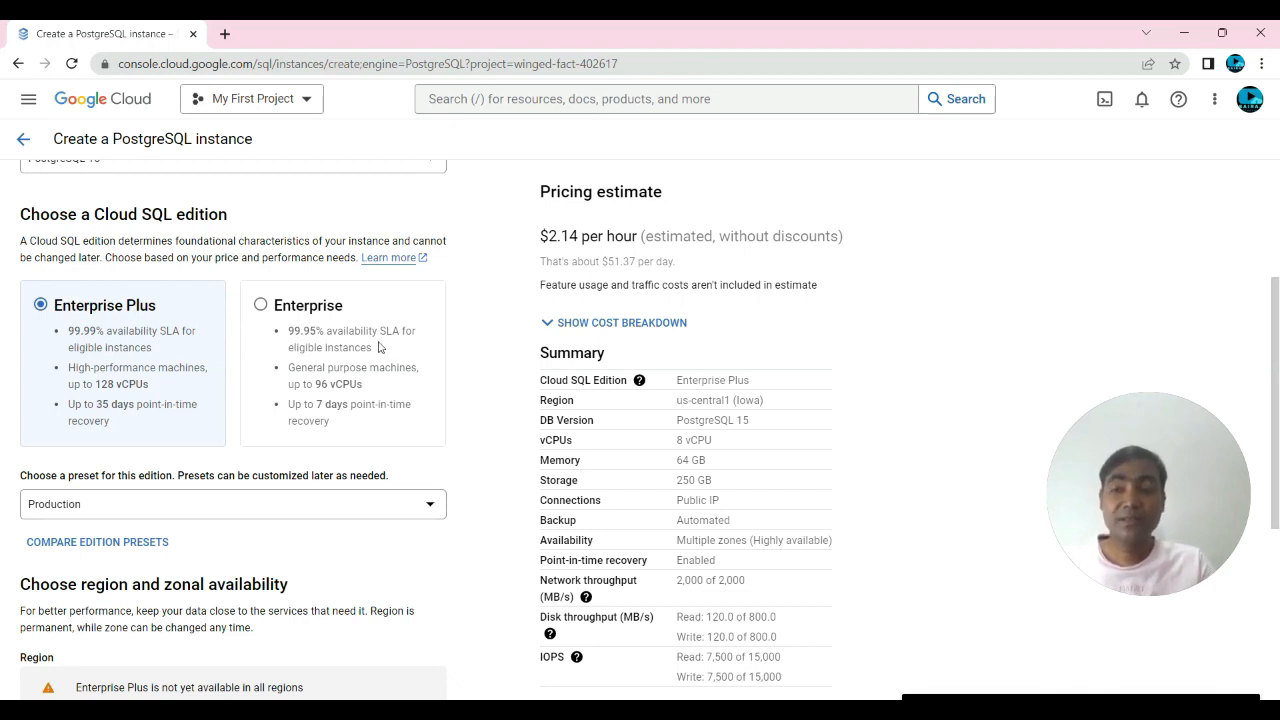
Switch the Enterprise Plus preset to Development to check its hourly cost estimate, and return to Production.
{"action": "scroll", "coordinate": [378, 347], "scroll_direction": "down", "scroll_amount": 3}
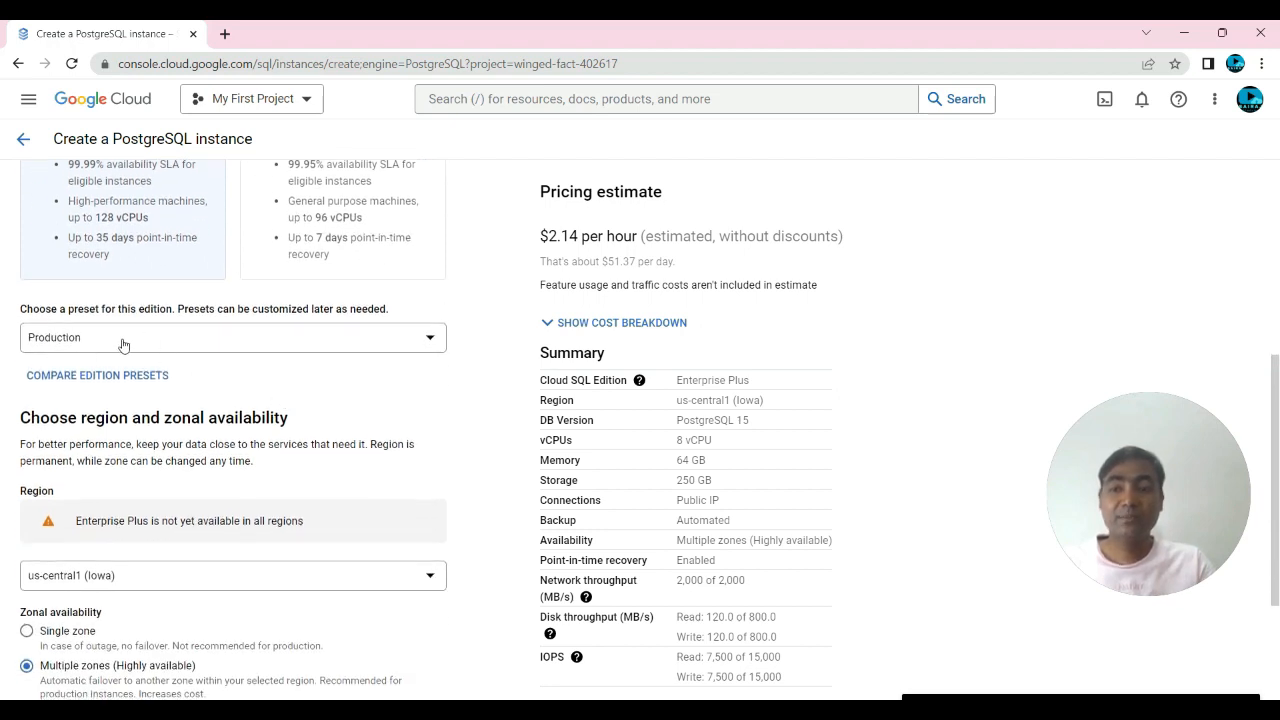
{"action": "left_click", "coordinate": [123, 345]}
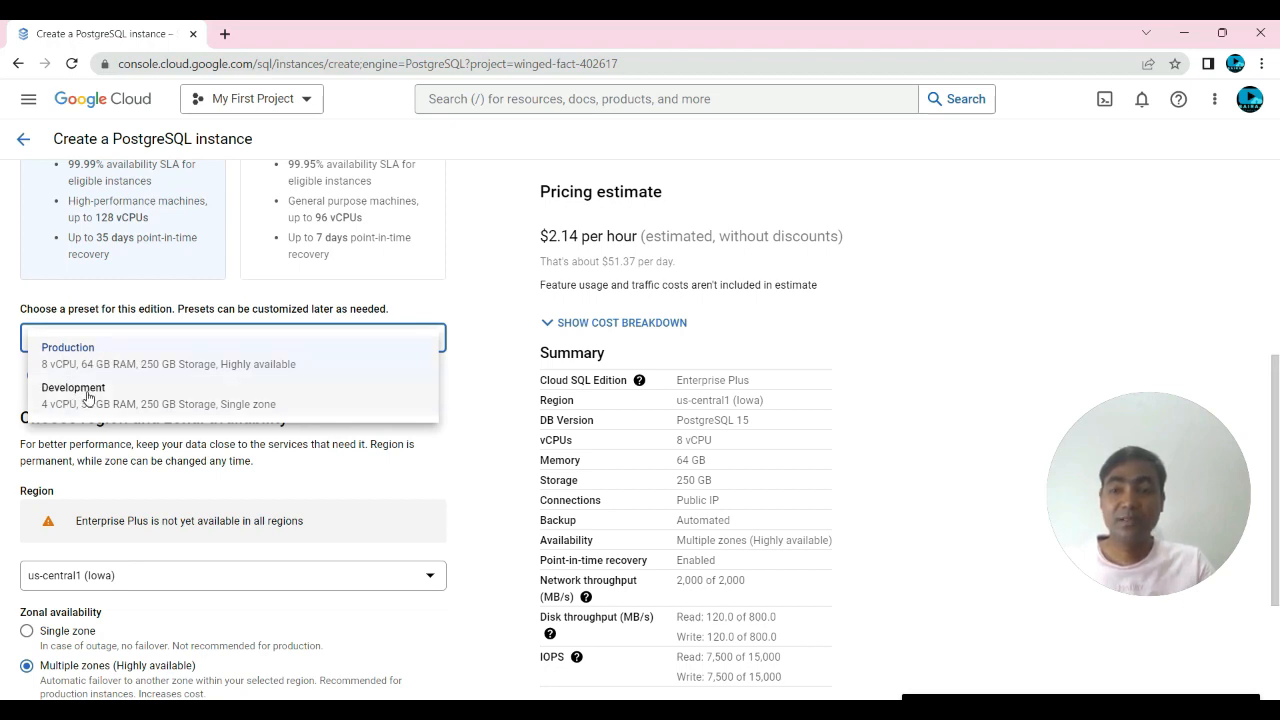
{"action": "left_click", "coordinate": [88, 396]}
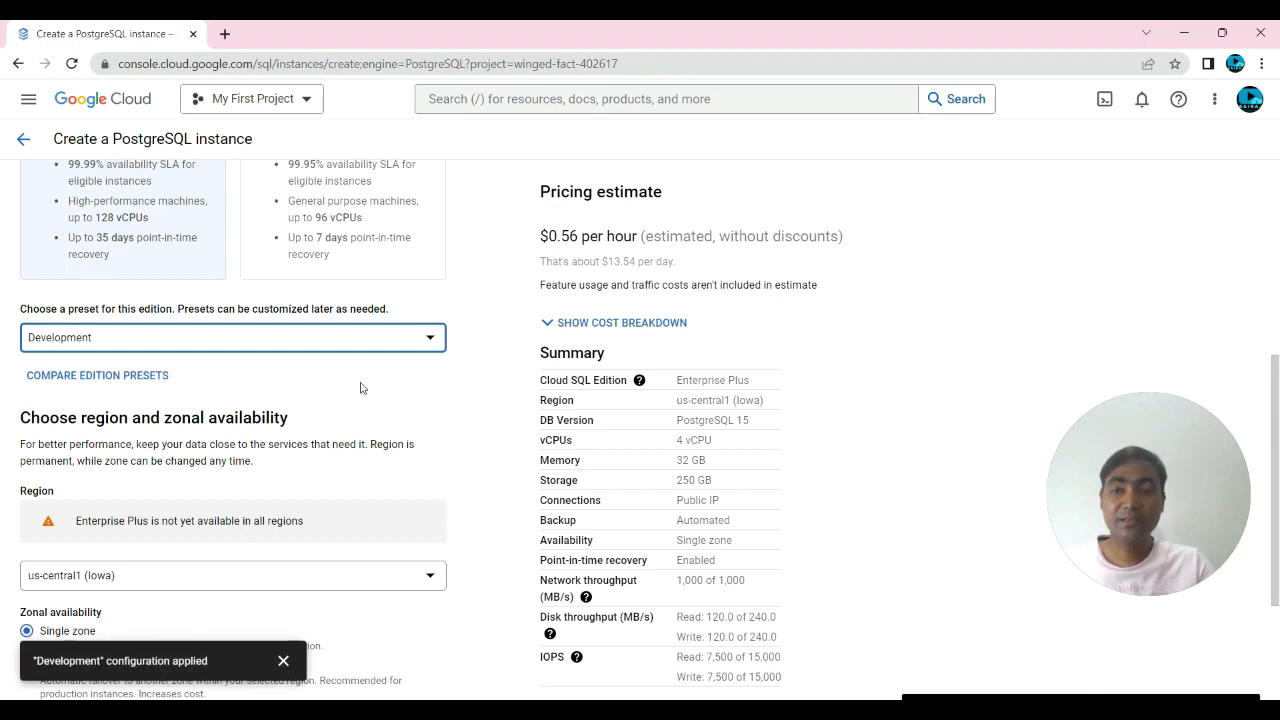
{"action": "left_click_drag", "start_coordinate": [538, 236], "coordinate": [605, 236]}
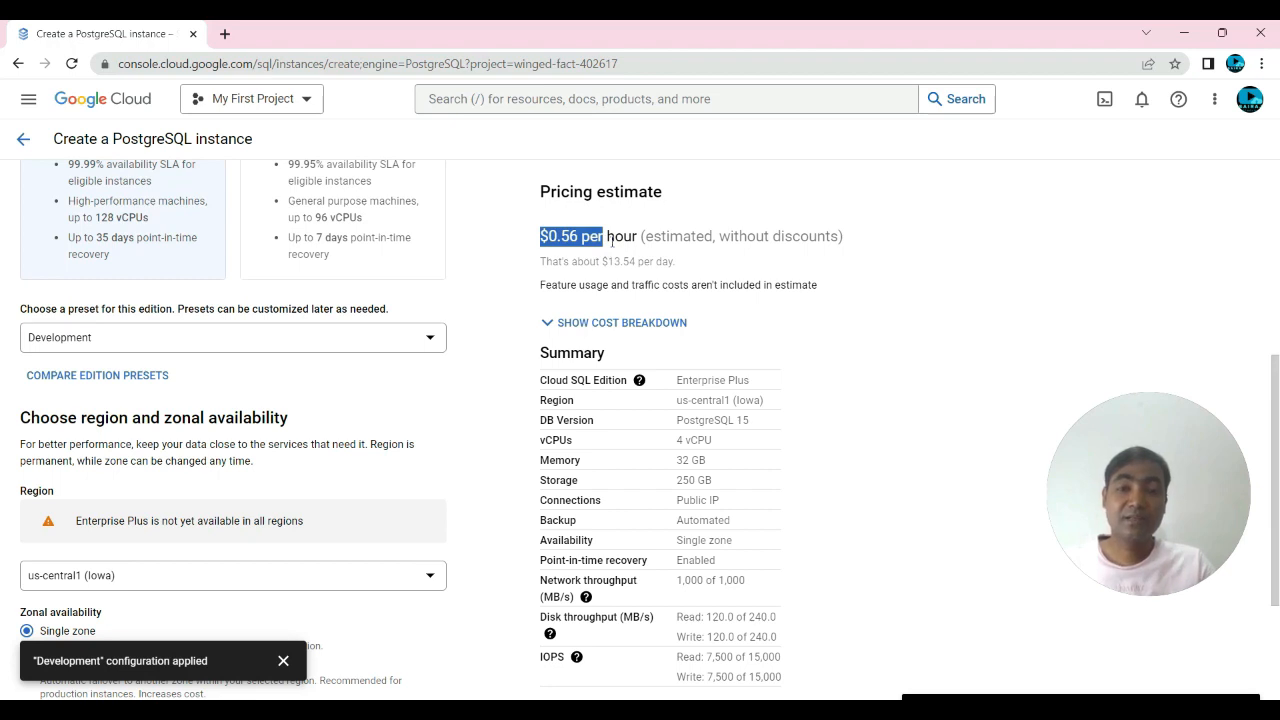
{"action": "left_click", "coordinate": [740, 258]}
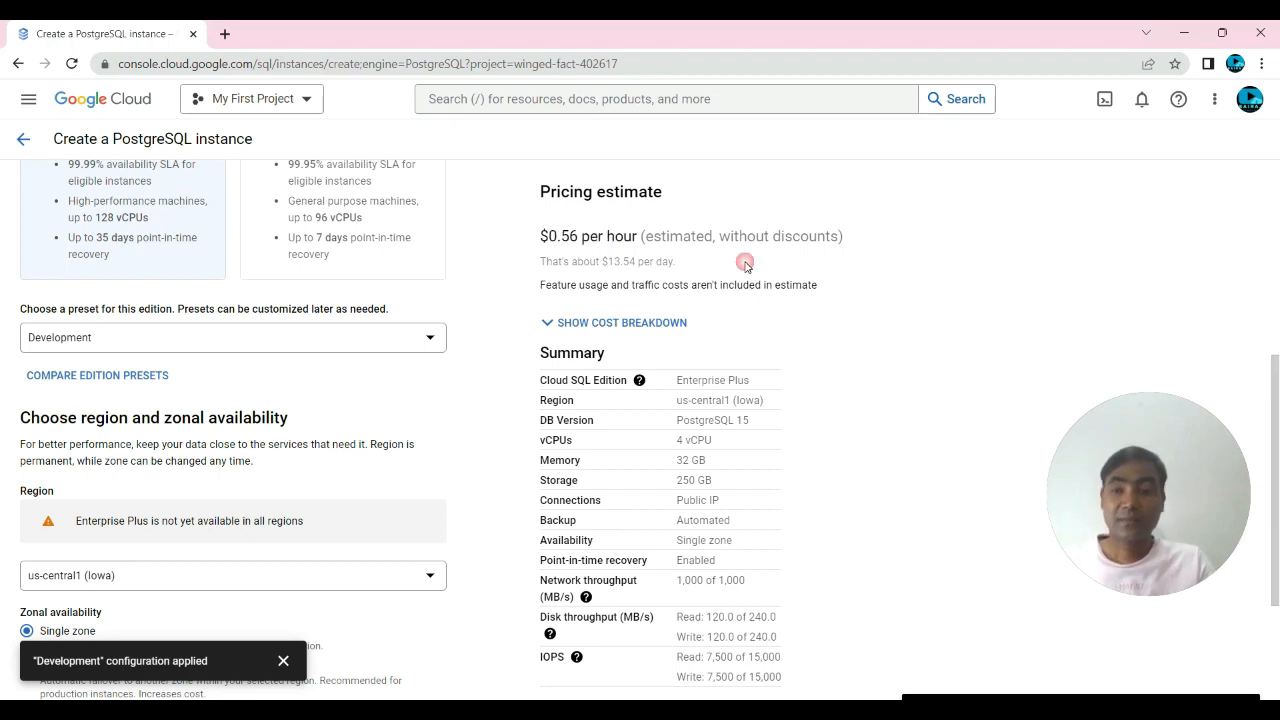
{"action": "left_click", "coordinate": [130, 336]}
{"action": "left_click", "coordinate": [88, 352]}
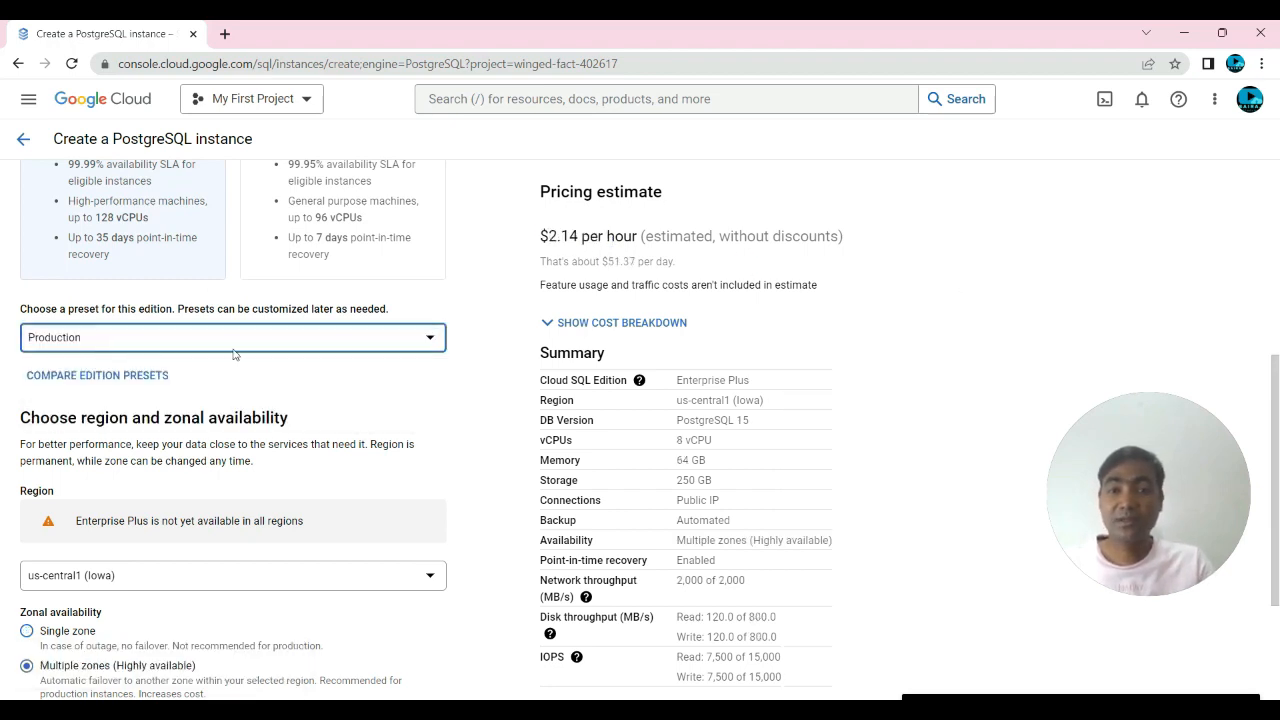
Compare the Production and Development presets once more and choose Development for the instance.
{"action": "scroll", "coordinate": [582, 240], "scroll_direction": "down", "scroll_amount": 1}
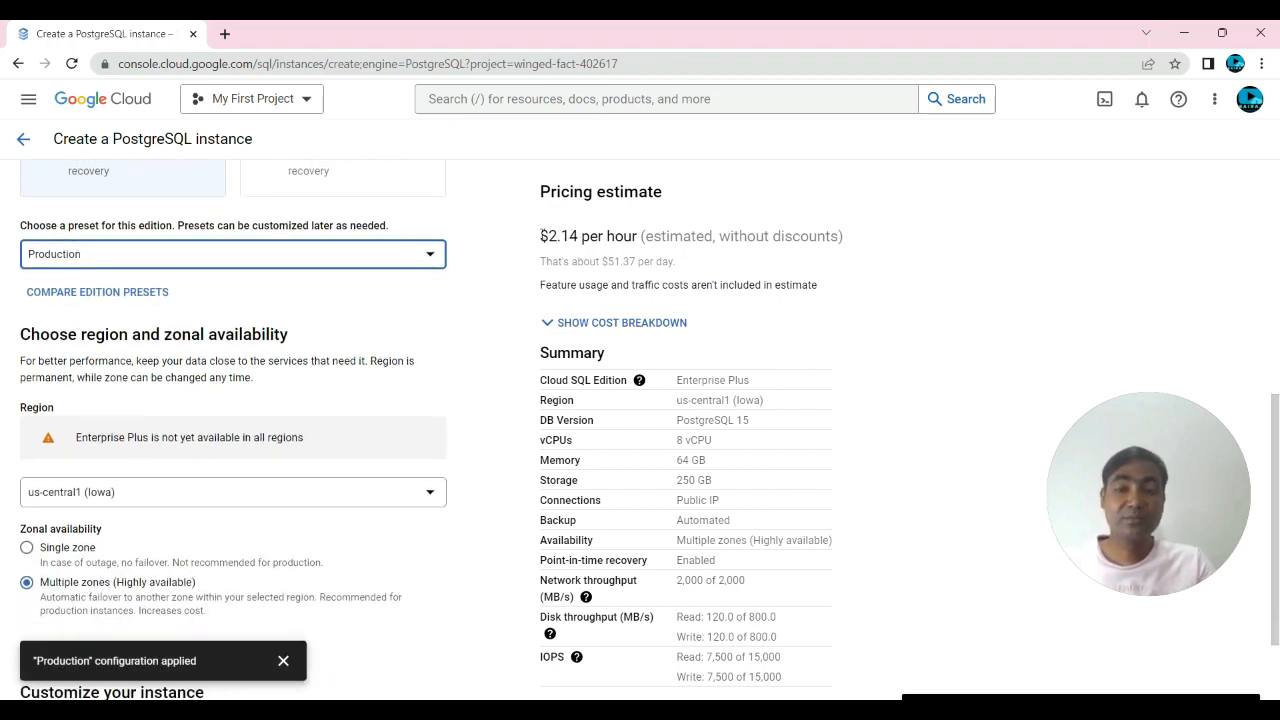
{"action": "left_click", "coordinate": [151, 256]}
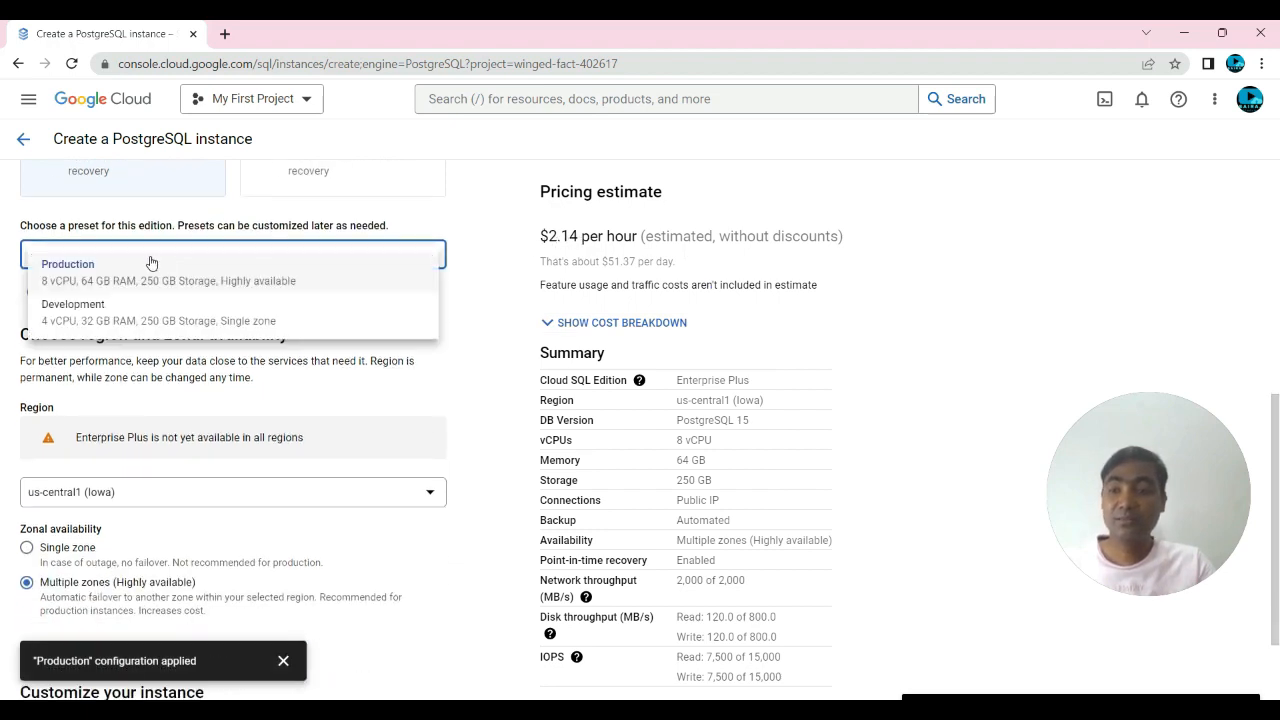
{"action": "left_click", "coordinate": [85, 312]}
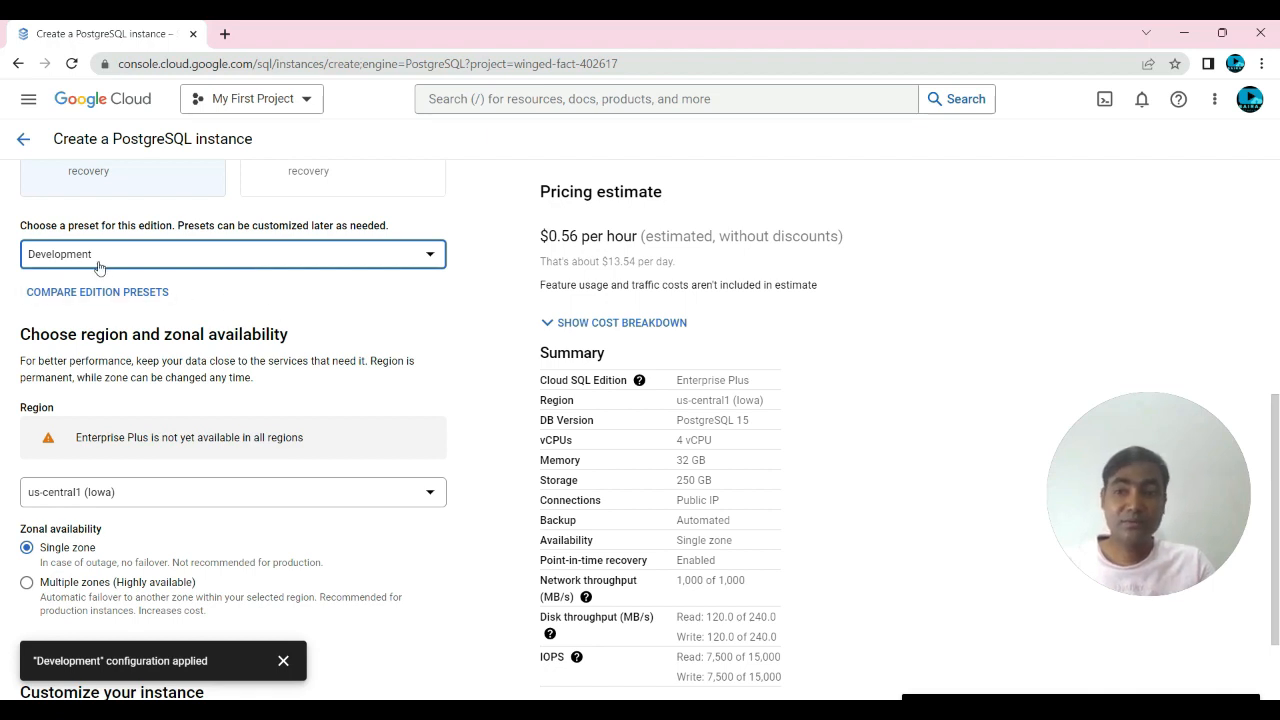
{"action": "left_click", "coordinate": [180, 262]}
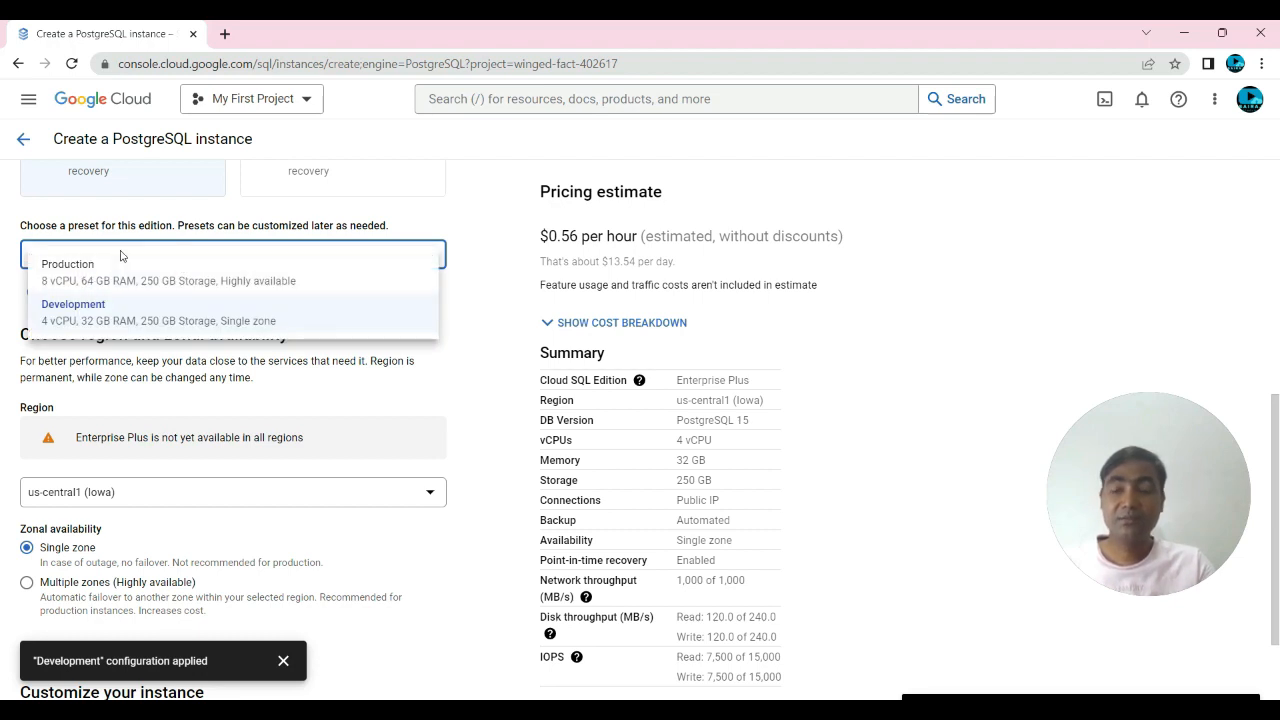
{"action": "left_click", "coordinate": [70, 272]}
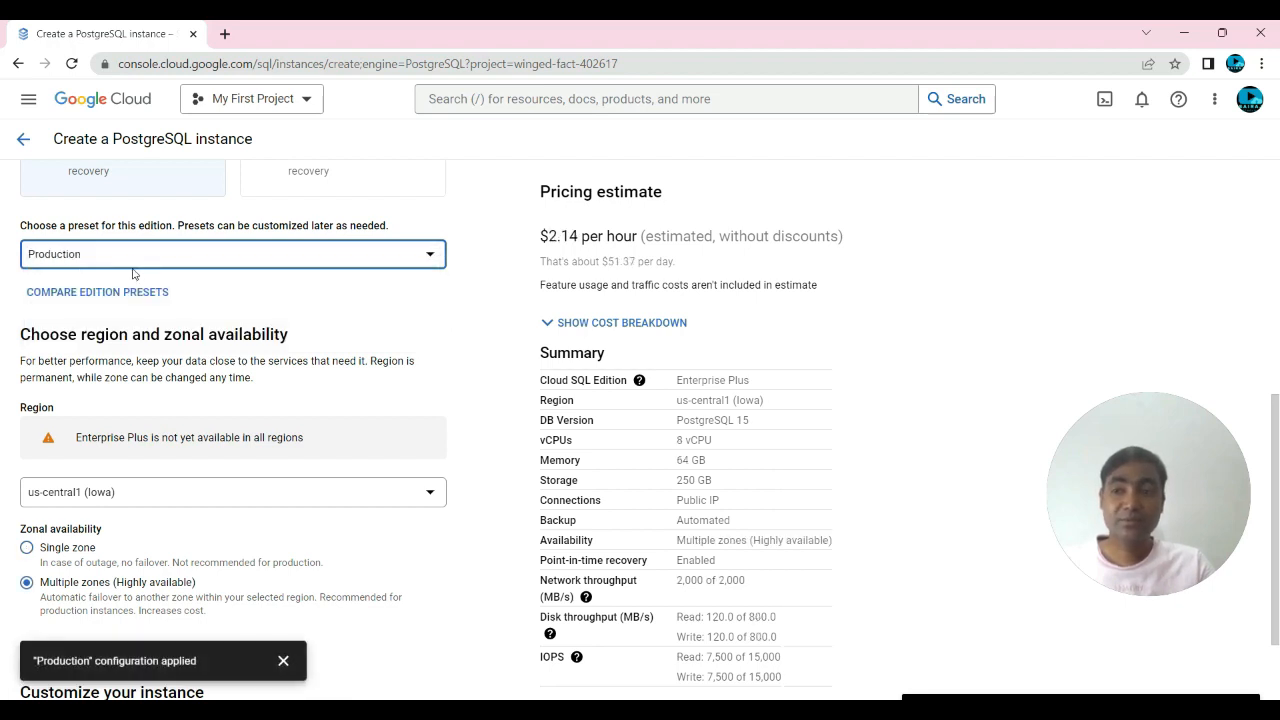
{"action": "left_click", "coordinate": [120, 262]}
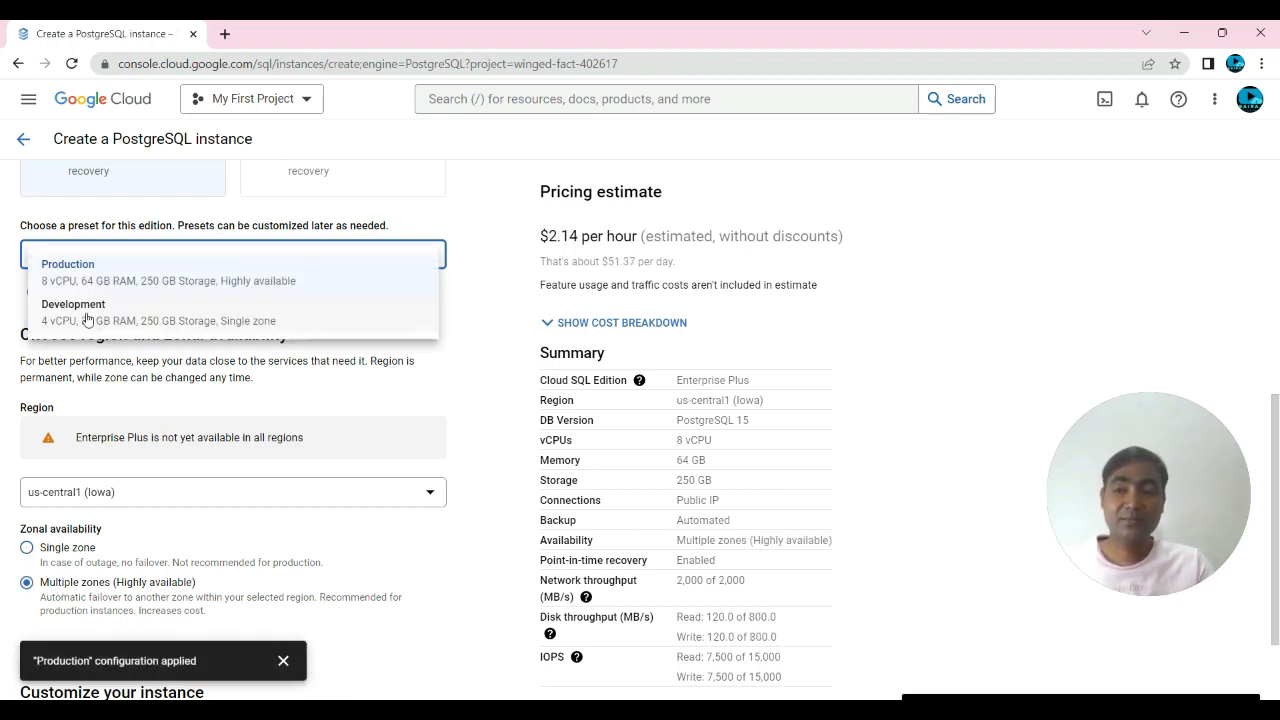
{"action": "left_click", "coordinate": [87, 318]}
Specify the zone for the single-zone setup in us-central1 (Iowa), choosing us-central1-a as the primary zone.
{"action": "scroll", "coordinate": [251, 314], "scroll_direction": "down", "scroll_amount": 1}
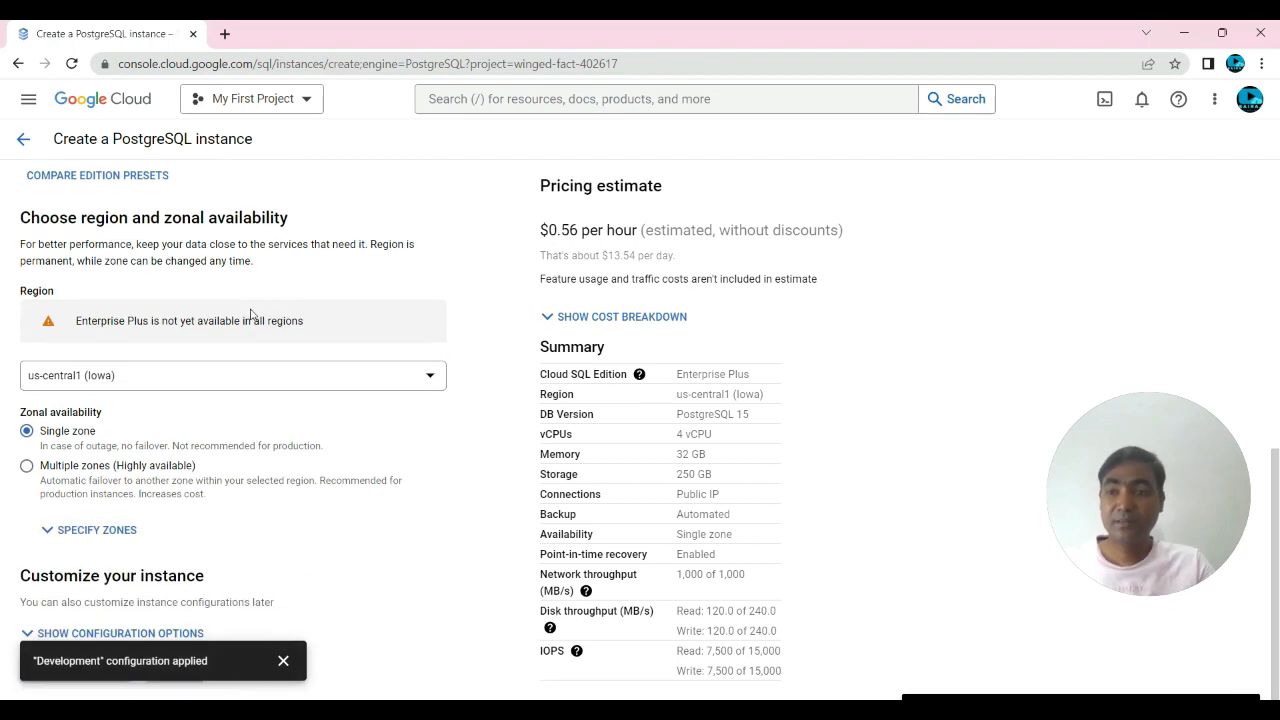
{"action": "left_click_drag", "start_coordinate": [20, 217], "coordinate": [348, 213]}
{"action": "left_click", "coordinate": [351, 219]}
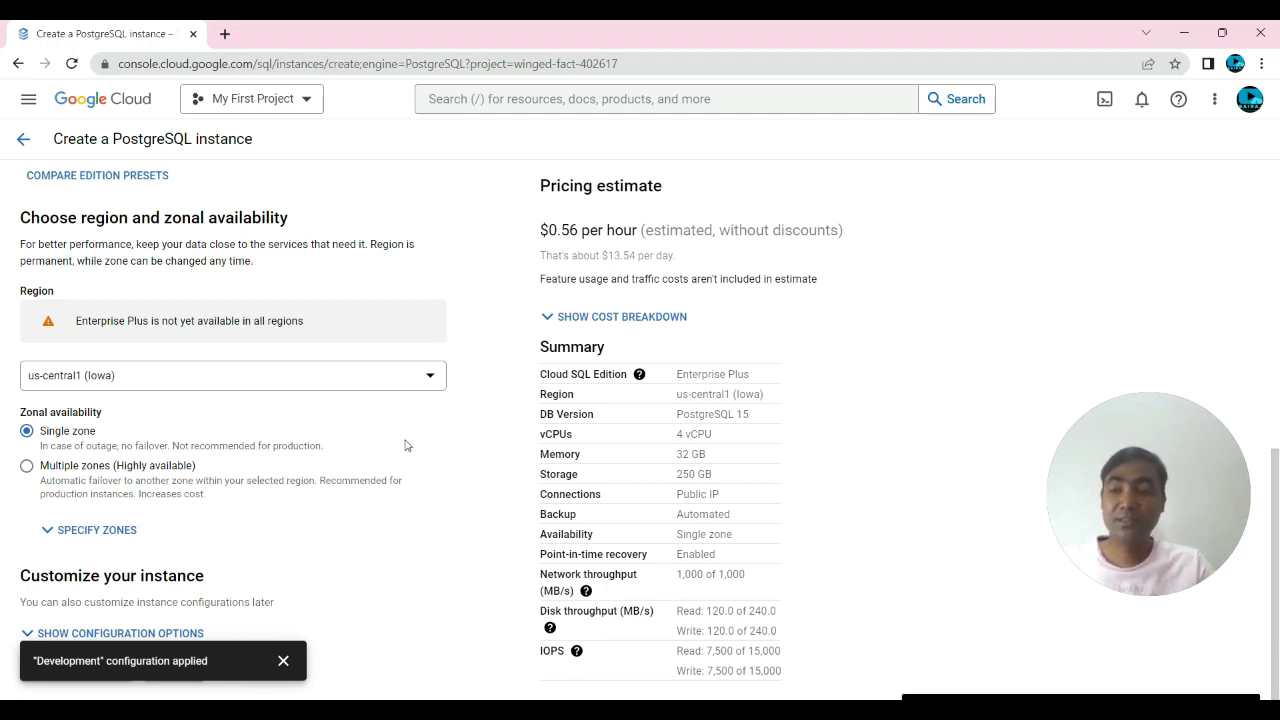
{"action": "left_click", "coordinate": [60, 530]}
{"action": "scroll", "coordinate": [250, 540], "scroll_direction": "down", "scroll_amount": 1}
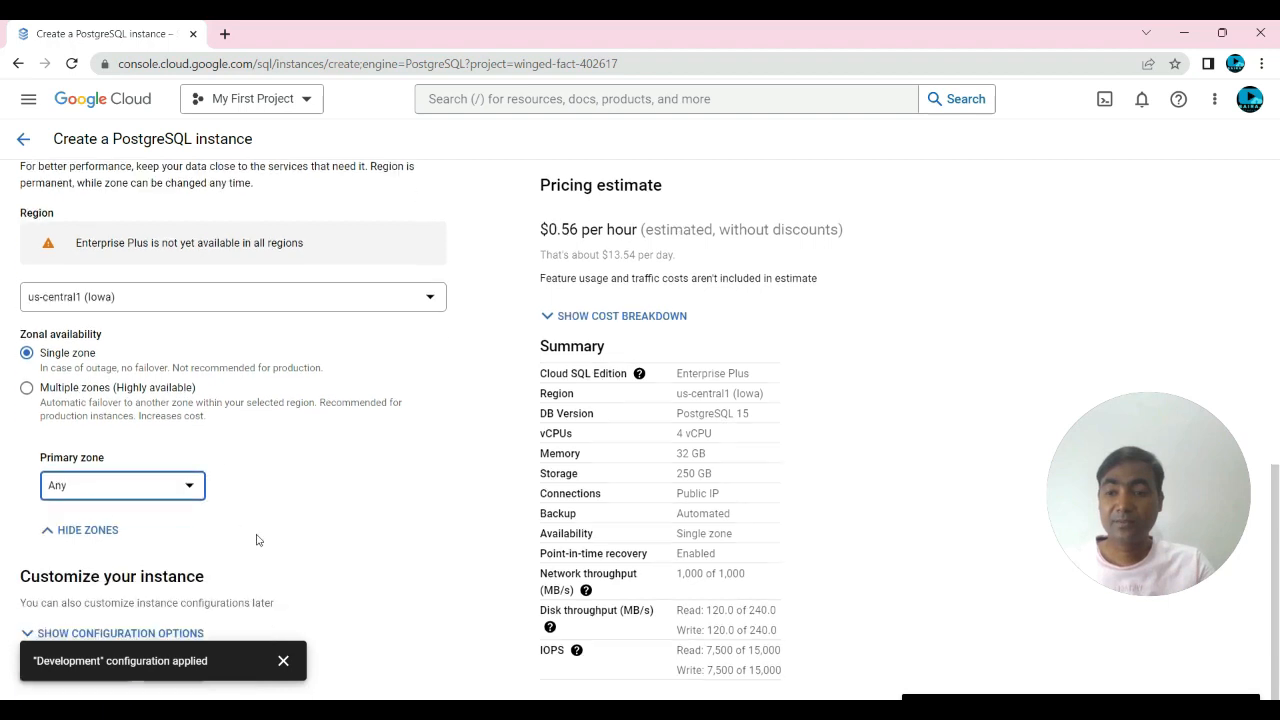
{"action": "left_click", "coordinate": [183, 488]}
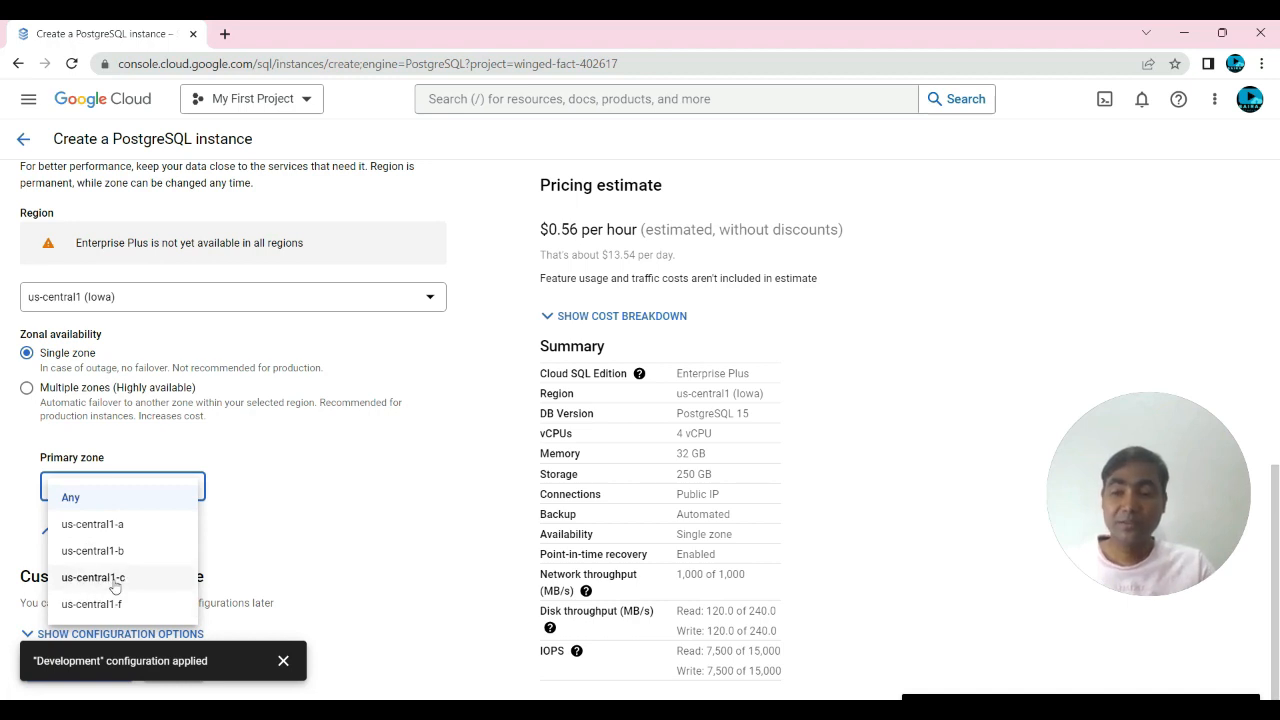
{"action": "left_click", "coordinate": [99, 530]}
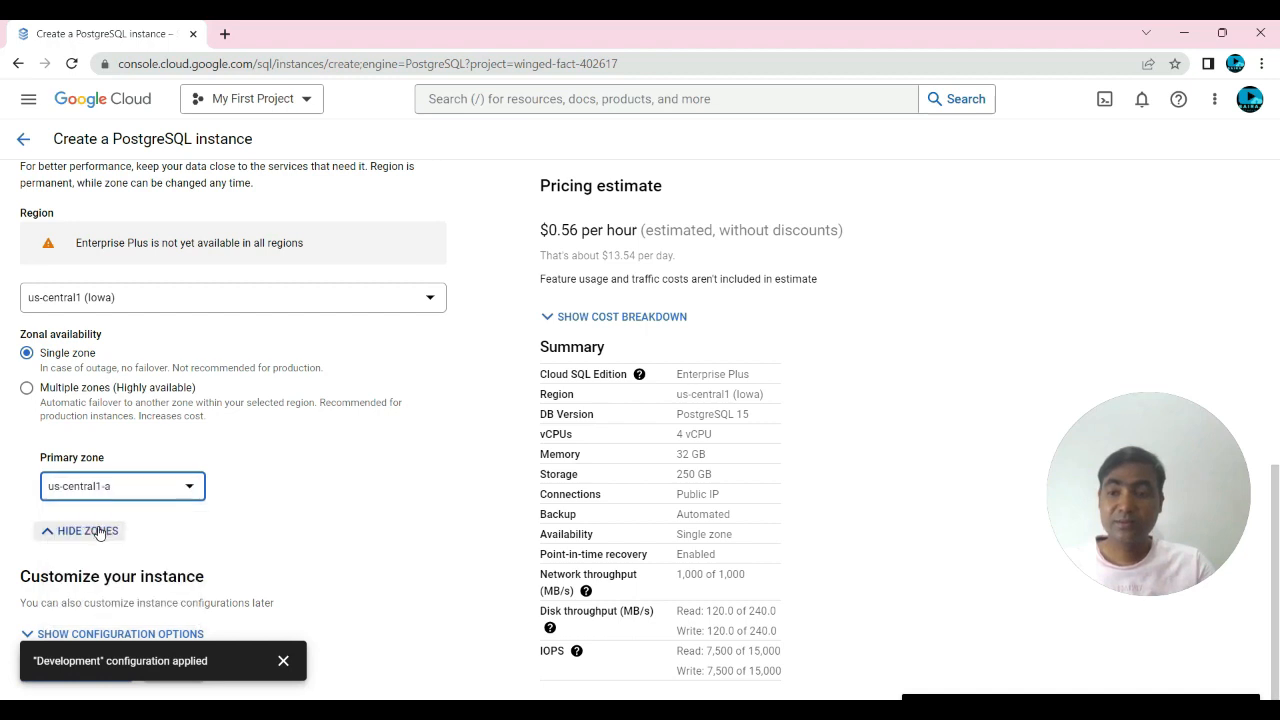
Try us-central1-b as the primary zone and return to us-central1-a.
{"action": "left_click", "coordinate": [145, 487]}
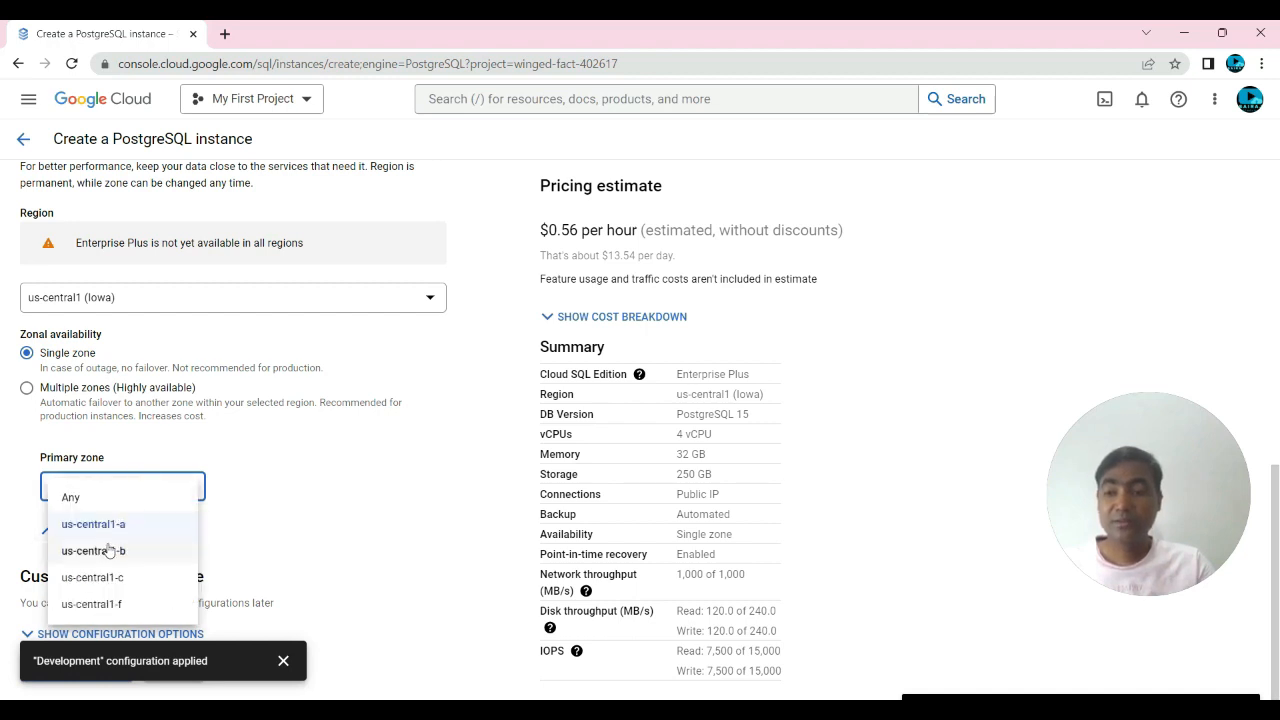
{"action": "left_click", "coordinate": [106, 557]}
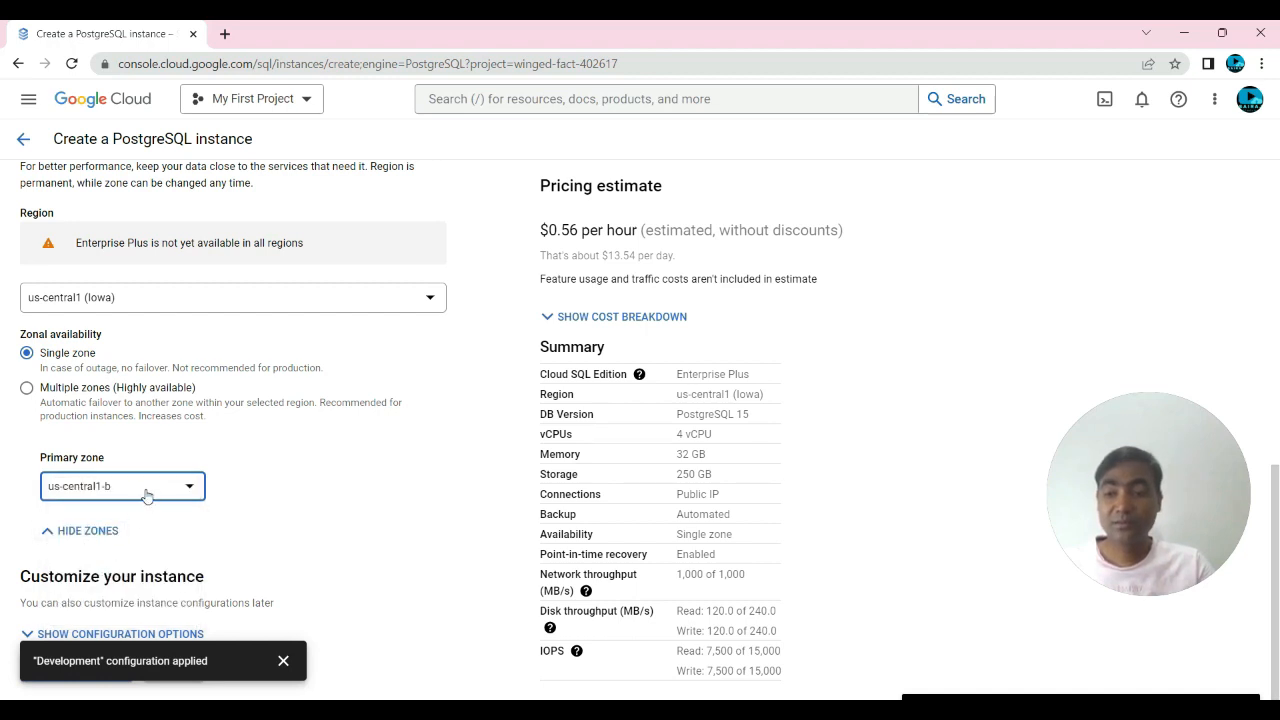
{"action": "left_click", "coordinate": [146, 496]}
{"action": "left_click", "coordinate": [108, 525]}
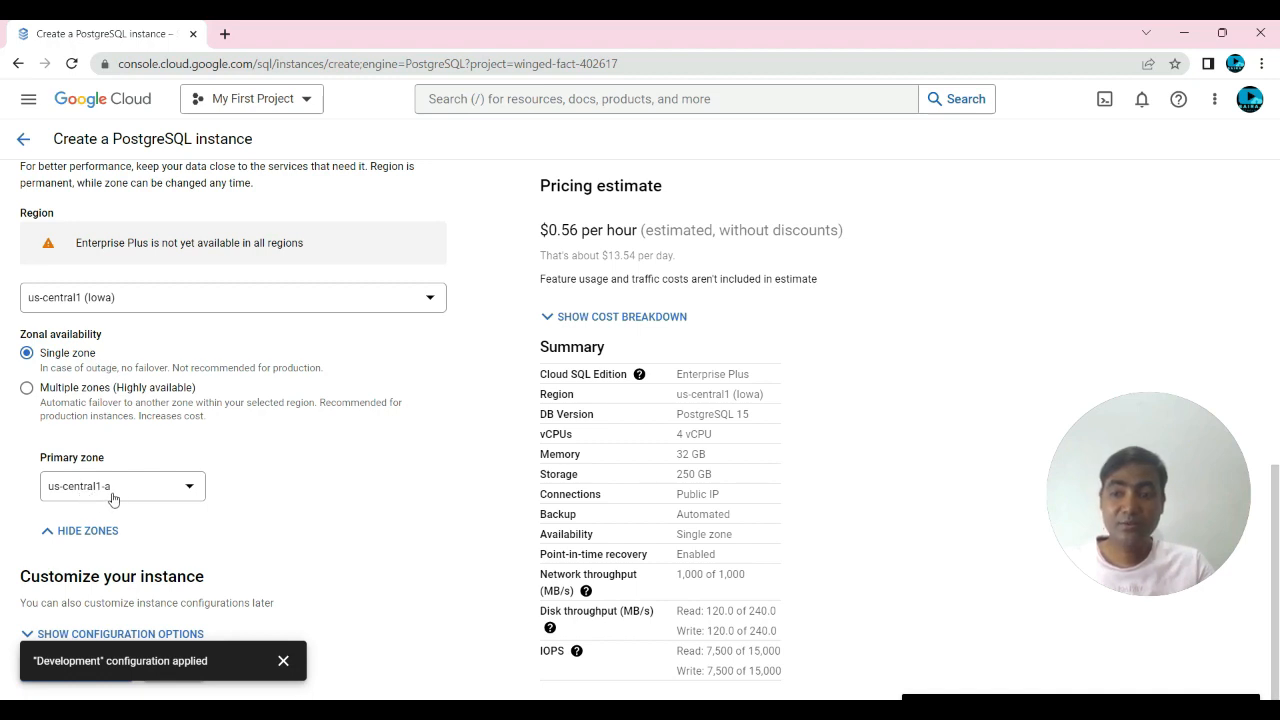
Hide the zone options and check the hourly price estimate for the single-zone setup.
{"action": "left_click", "coordinate": [88, 530]}
{"action": "left_click_drag", "start_coordinate": [540, 230], "coordinate": [641, 230]}
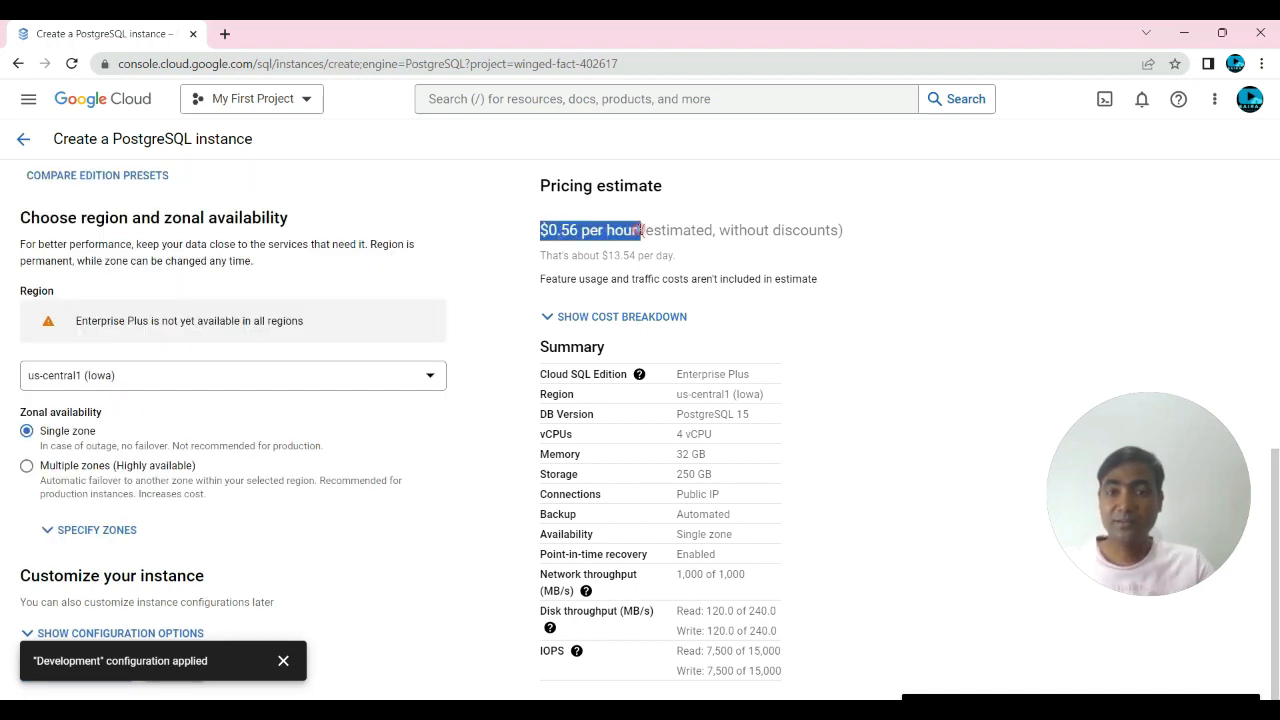
{"action": "left_click", "coordinate": [877, 378]}
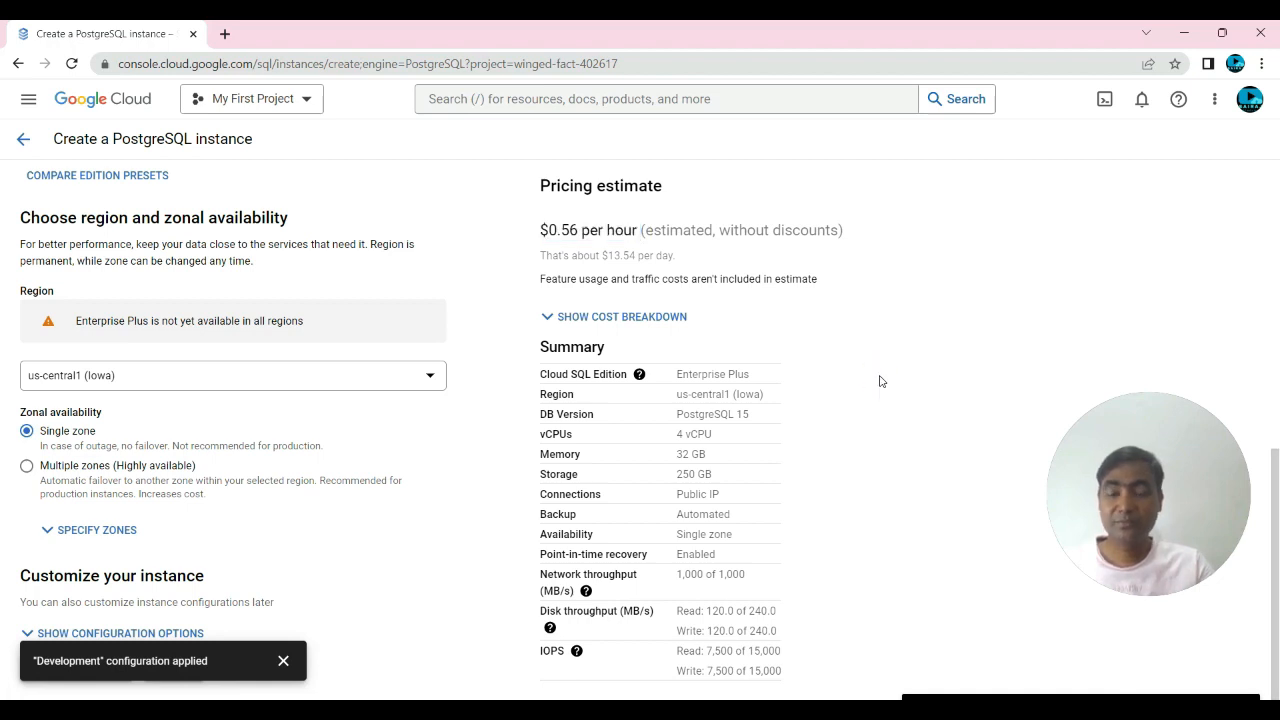
Switch zonal availability to Multiple zones (Highly available) to check its hourly estimate, and return to Single zone.
{"action": "left_click", "coordinate": [26, 468]}
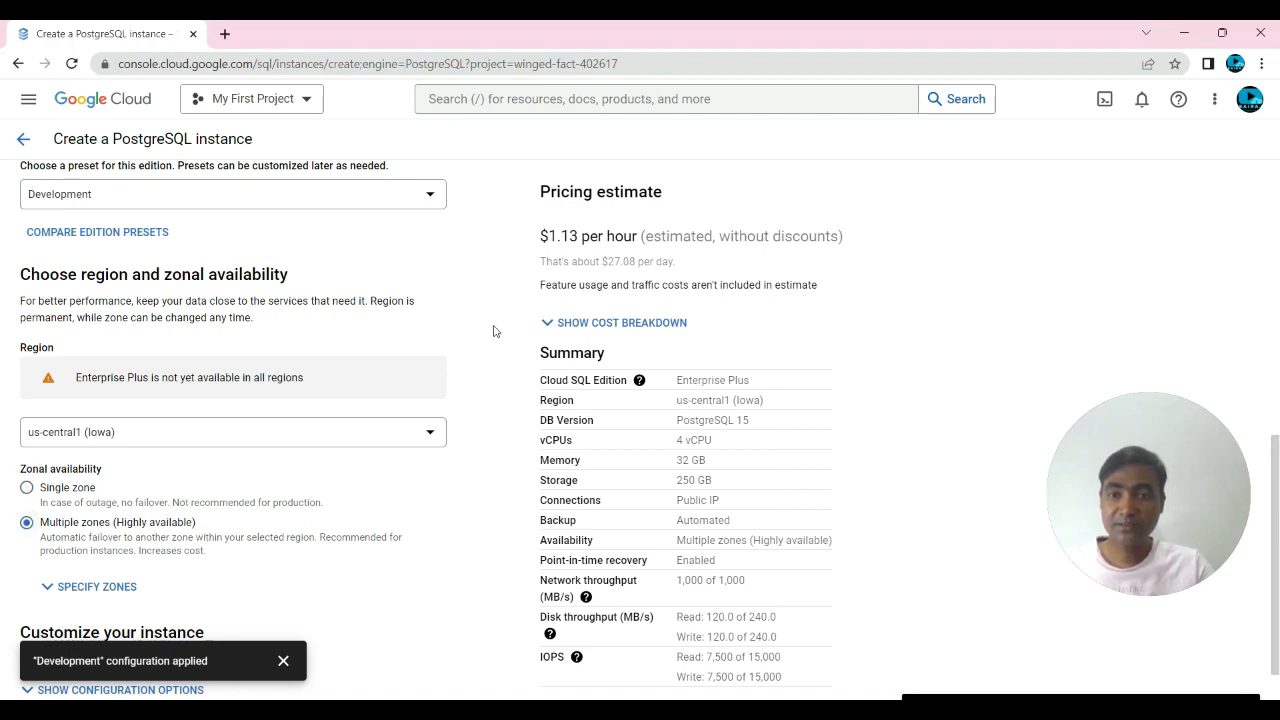
{"action": "left_click_drag", "start_coordinate": [540, 236], "coordinate": [641, 237]}
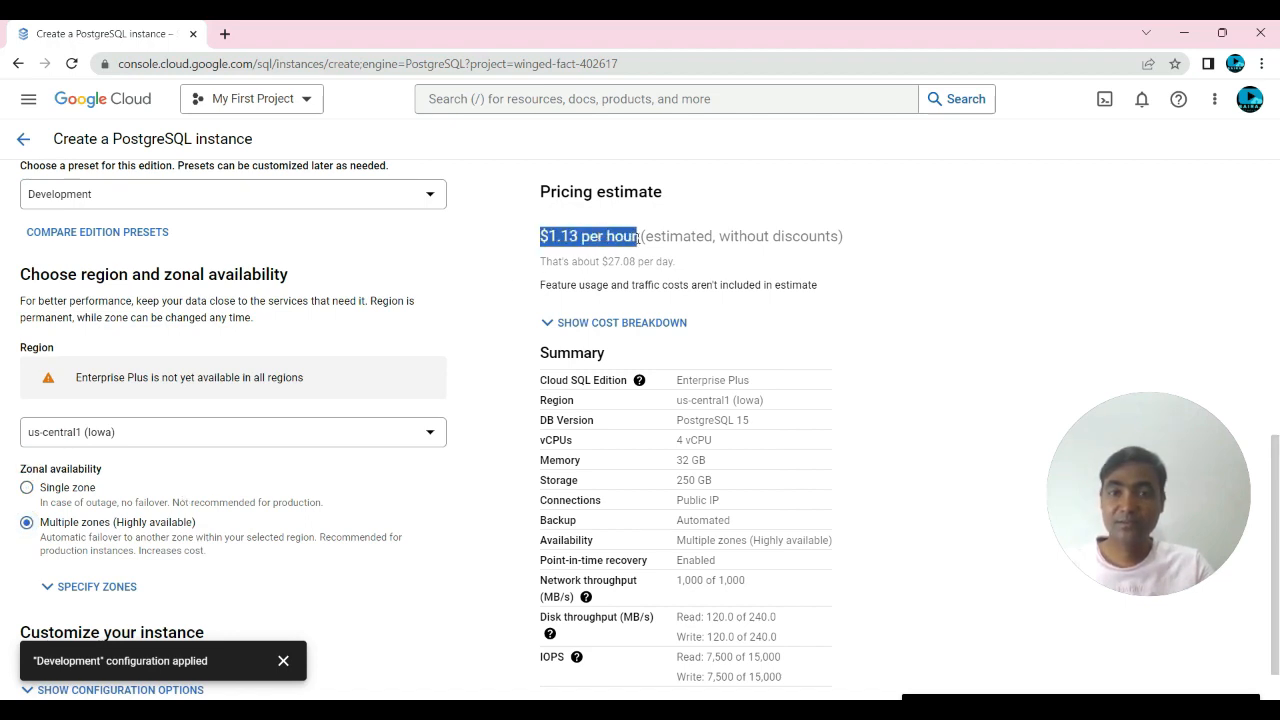
{"action": "left_click", "coordinate": [919, 291]}
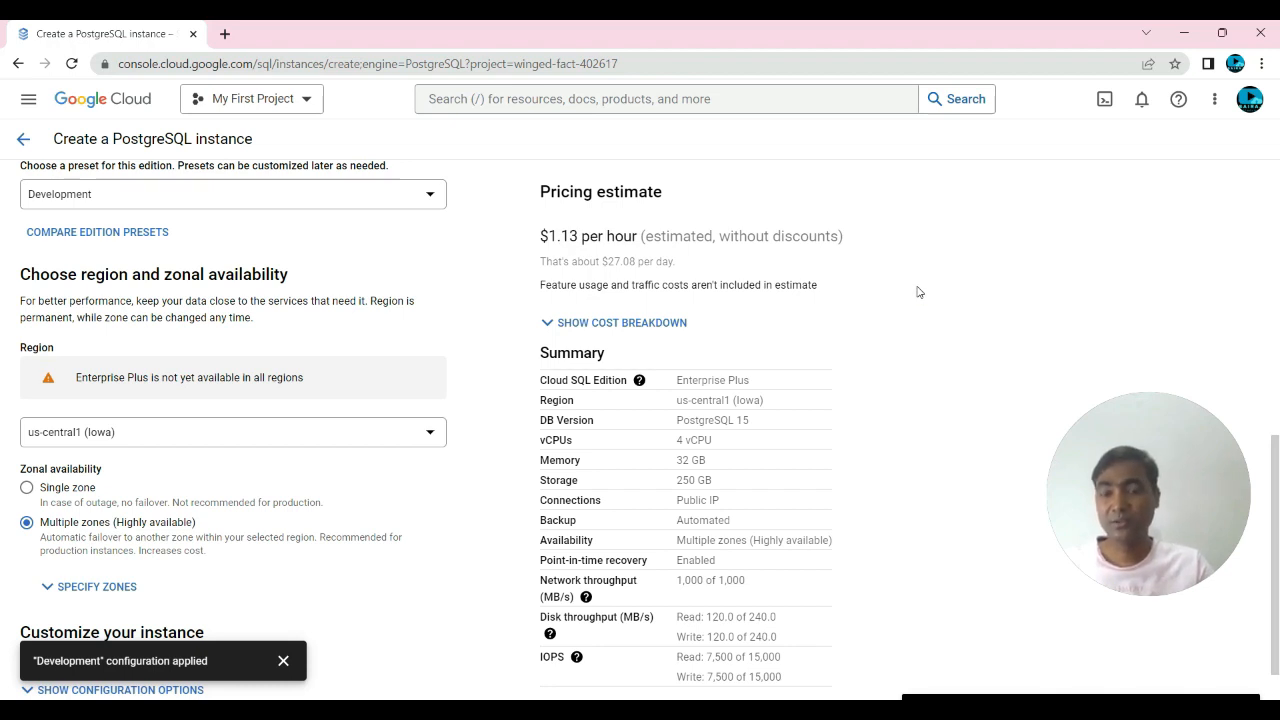
{"action": "scroll", "coordinate": [855, 321], "scroll_direction": "down", "scroll_amount": 1}
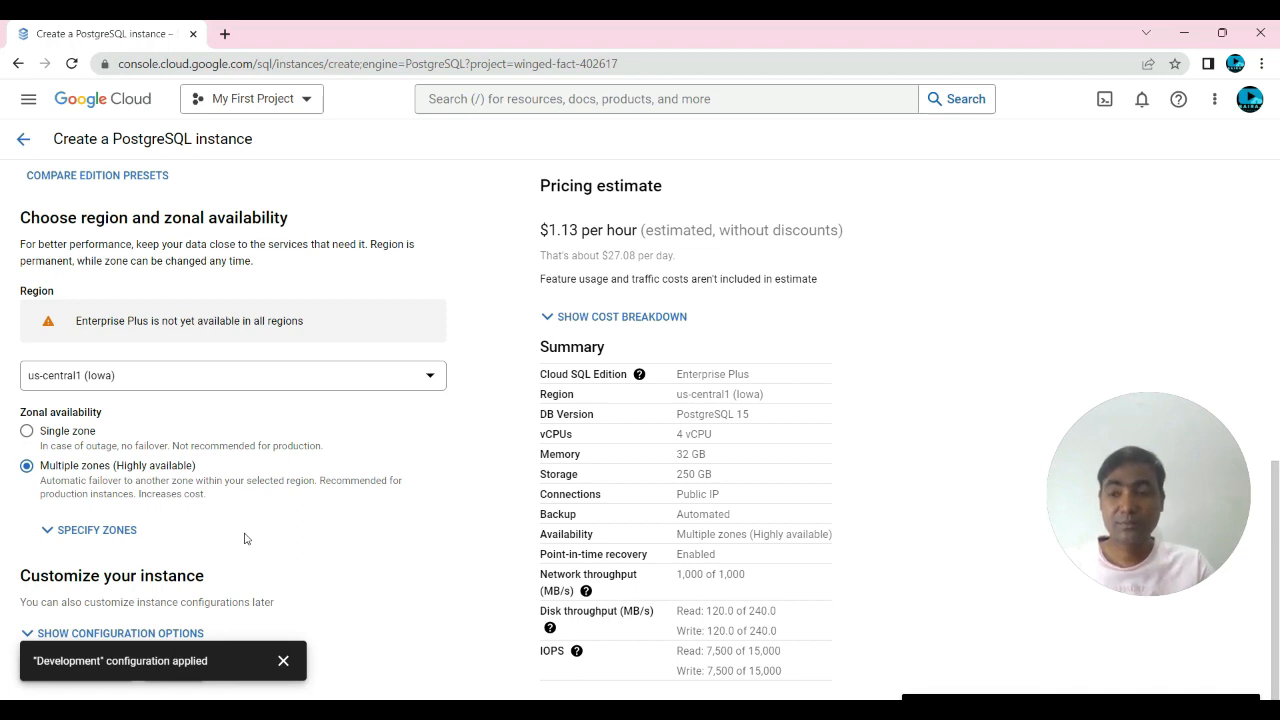
{"action": "left_click", "coordinate": [28, 433]}
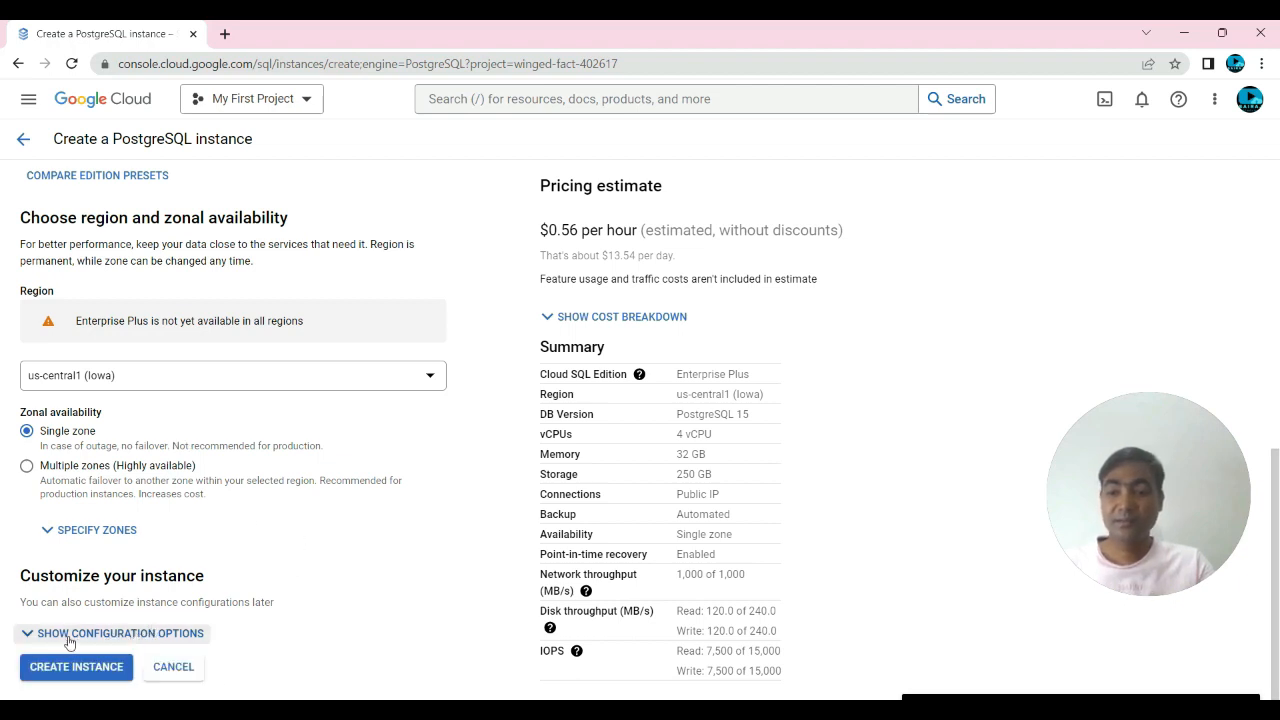
Show the instance's configuration options and set the machine shape to 2 vCPU, 16 GB.
{"action": "left_click", "coordinate": [170, 640]}
{"action": "scroll", "coordinate": [300, 560], "scroll_direction": "down", "scroll_amount": 3}
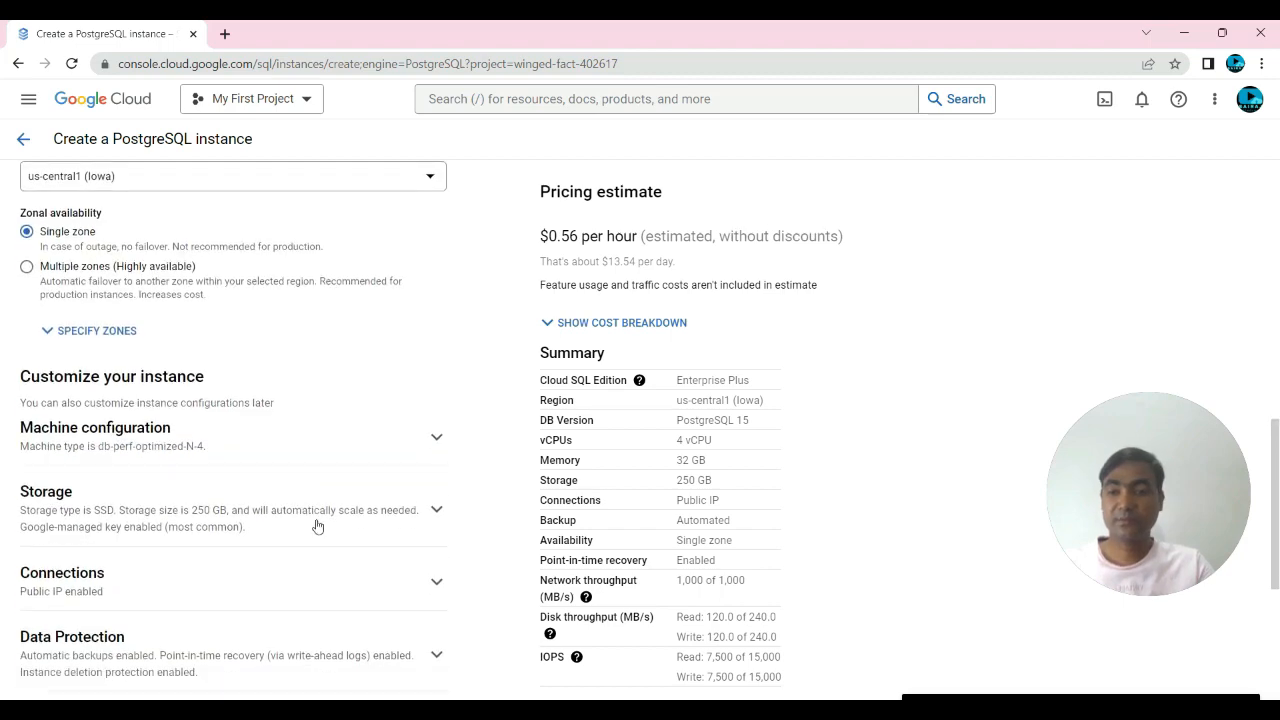
{"action": "scroll", "coordinate": [318, 524], "scroll_direction": "down", "scroll_amount": 1}
{"action": "scroll", "coordinate": [25, 248], "scroll_direction": "up", "scroll_amount": 1}
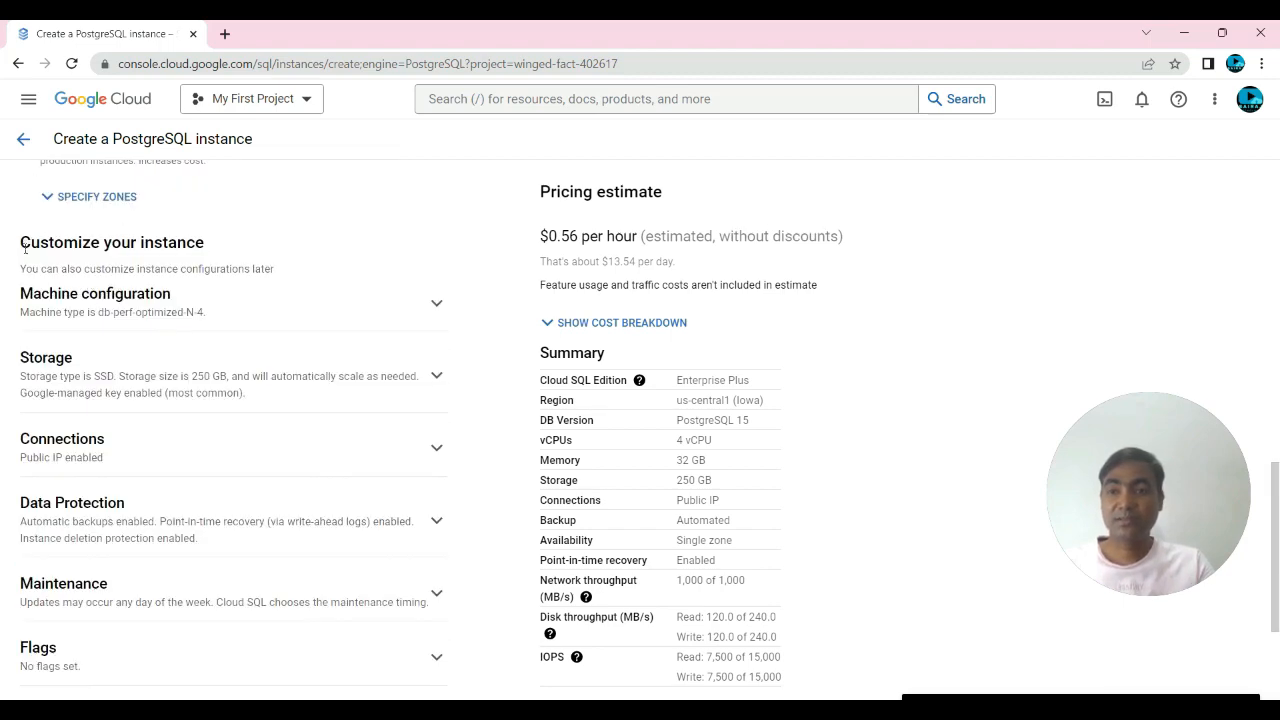
{"action": "left_click_drag", "start_coordinate": [20, 242], "coordinate": [180, 241]}
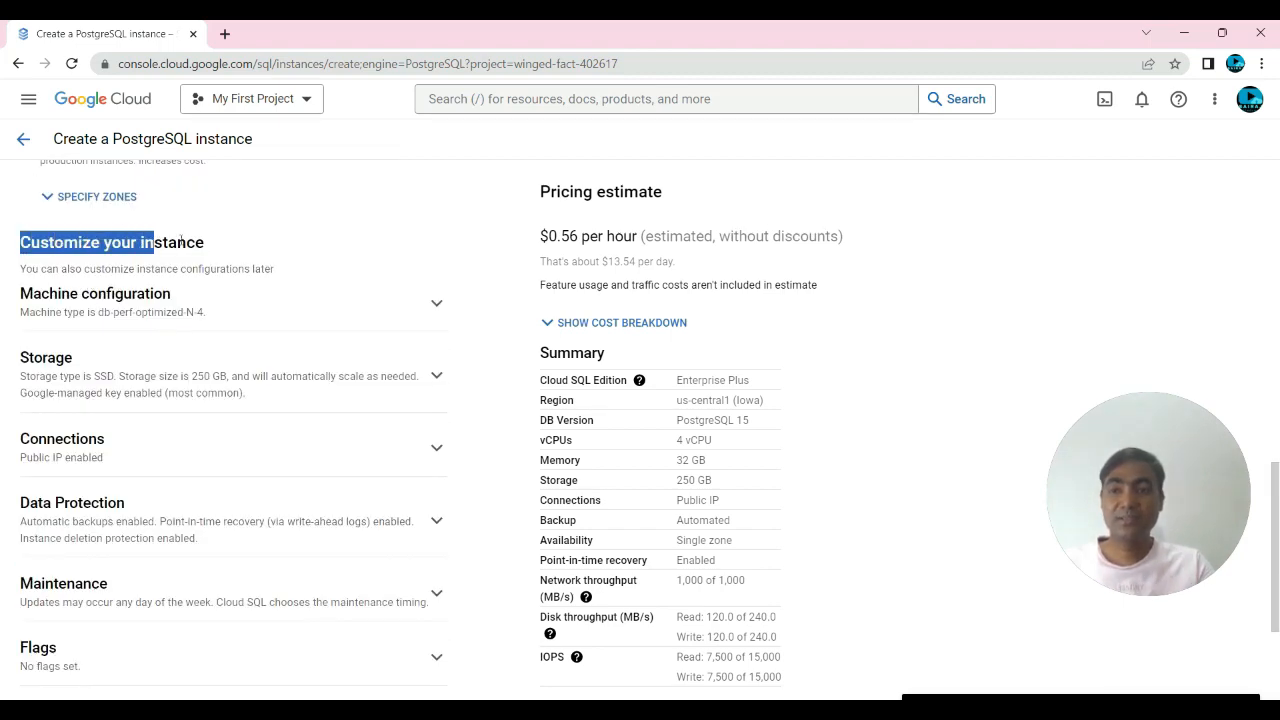
{"action": "left_click", "coordinate": [384, 246]}
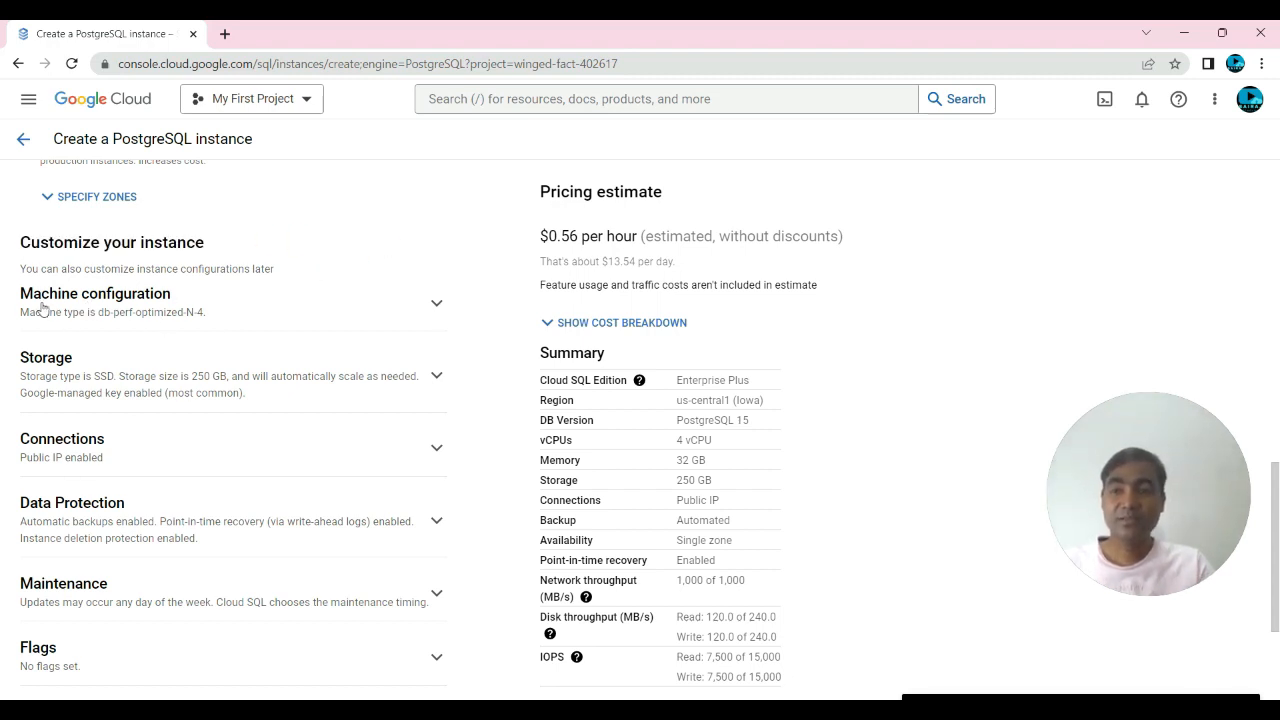
{"action": "left_click", "coordinate": [437, 306]}
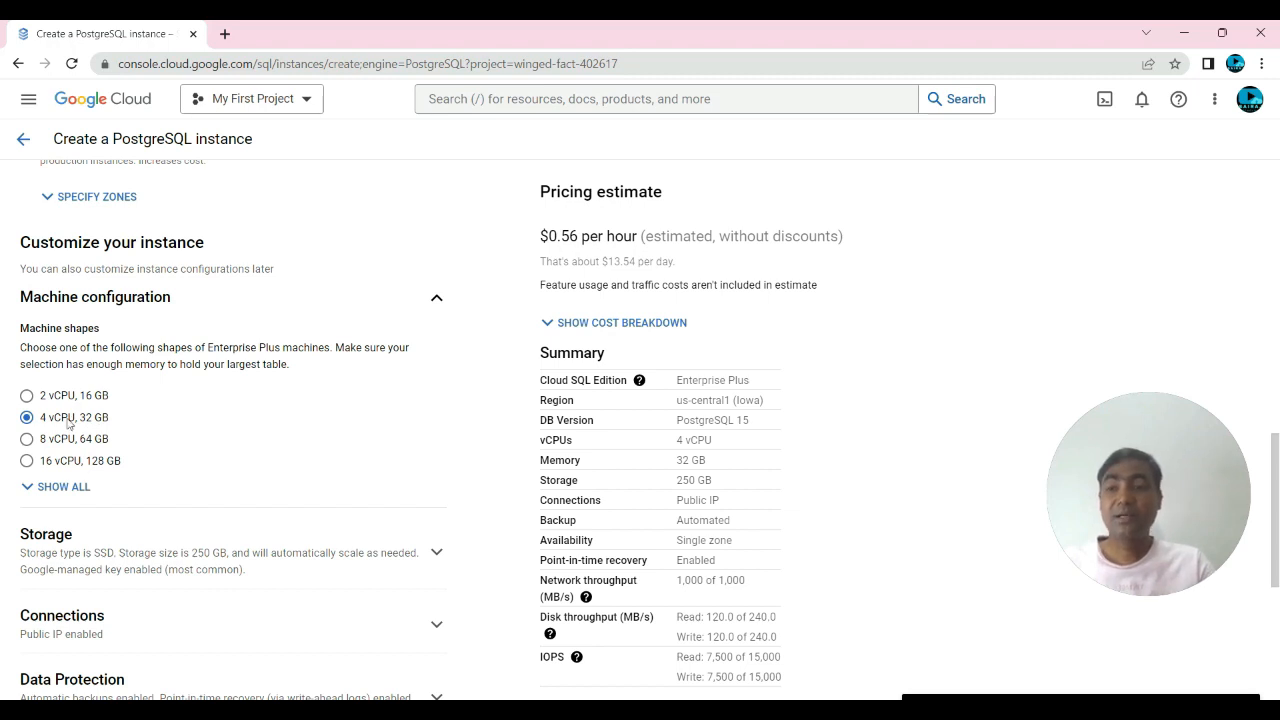
{"action": "left_click", "coordinate": [27, 397]}
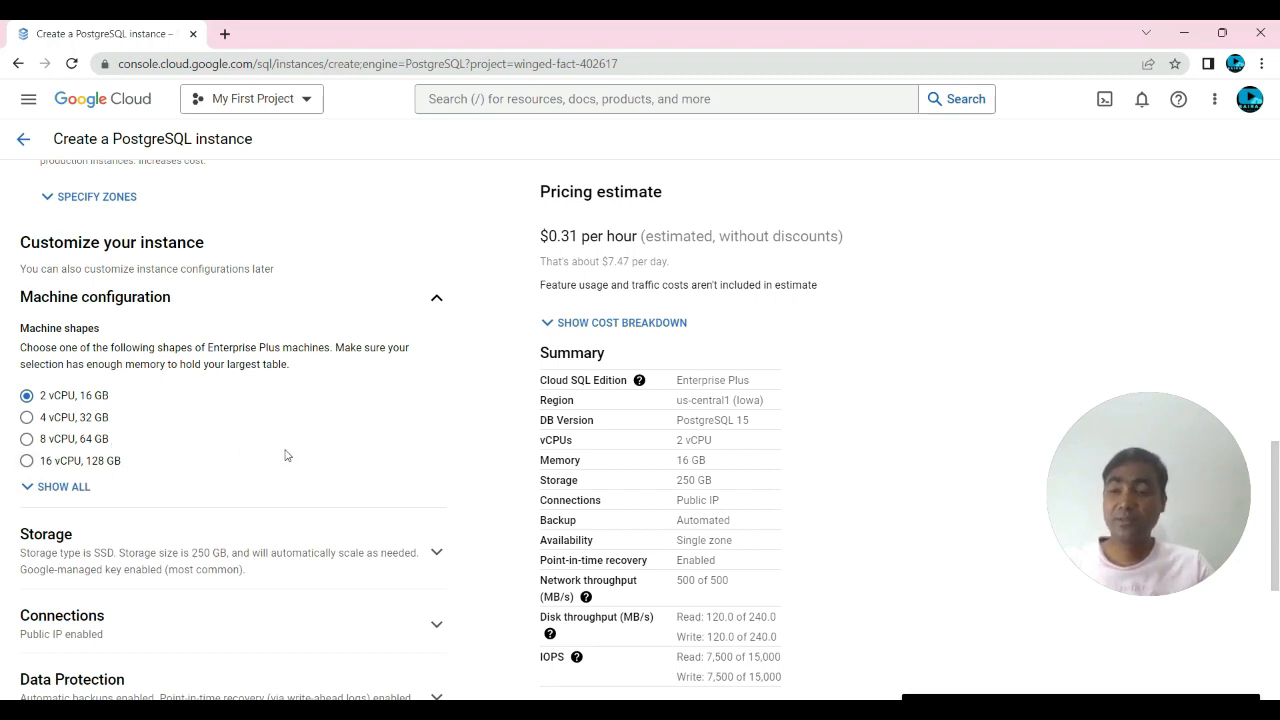
Expand the Storage settings and review the storage type, capacity and automatic increase options.
{"action": "scroll", "coordinate": [89, 409], "scroll_direction": "down", "scroll_amount": 1}
{"action": "left_click", "coordinate": [437, 471]}
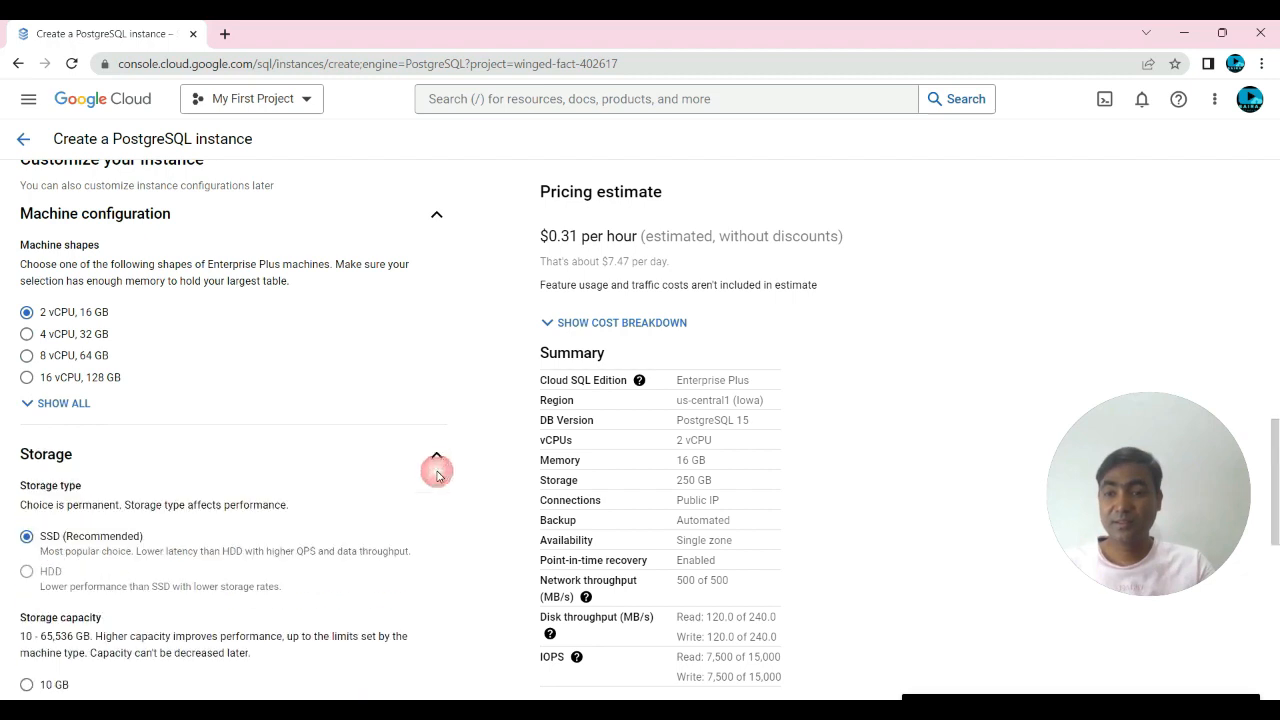
{"action": "scroll", "coordinate": [294, 495], "scroll_direction": "down", "scroll_amount": 2}
{"action": "scroll", "coordinate": [294, 496], "scroll_direction": "down", "scroll_amount": 1}
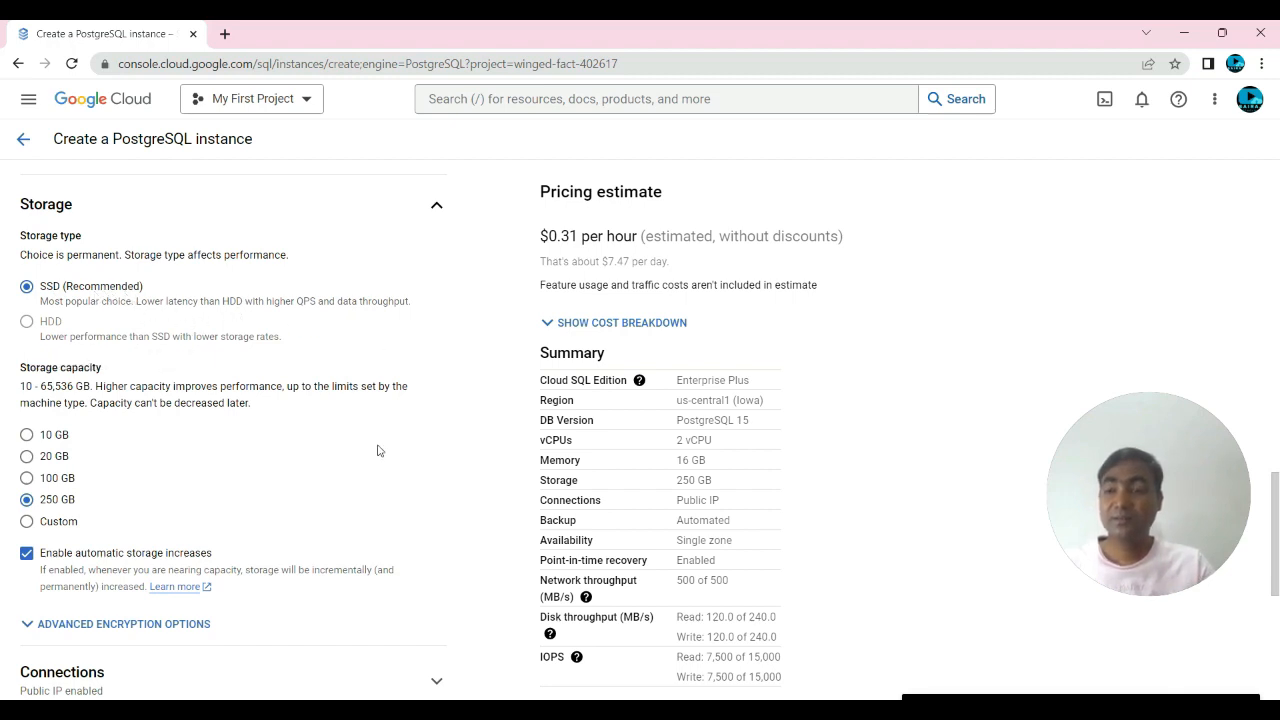
Check the allowed storage capacity range and set the instance's storage capacity to 10 GB.
{"action": "scroll", "coordinate": [378, 450], "scroll_direction": "down", "scroll_amount": 1}
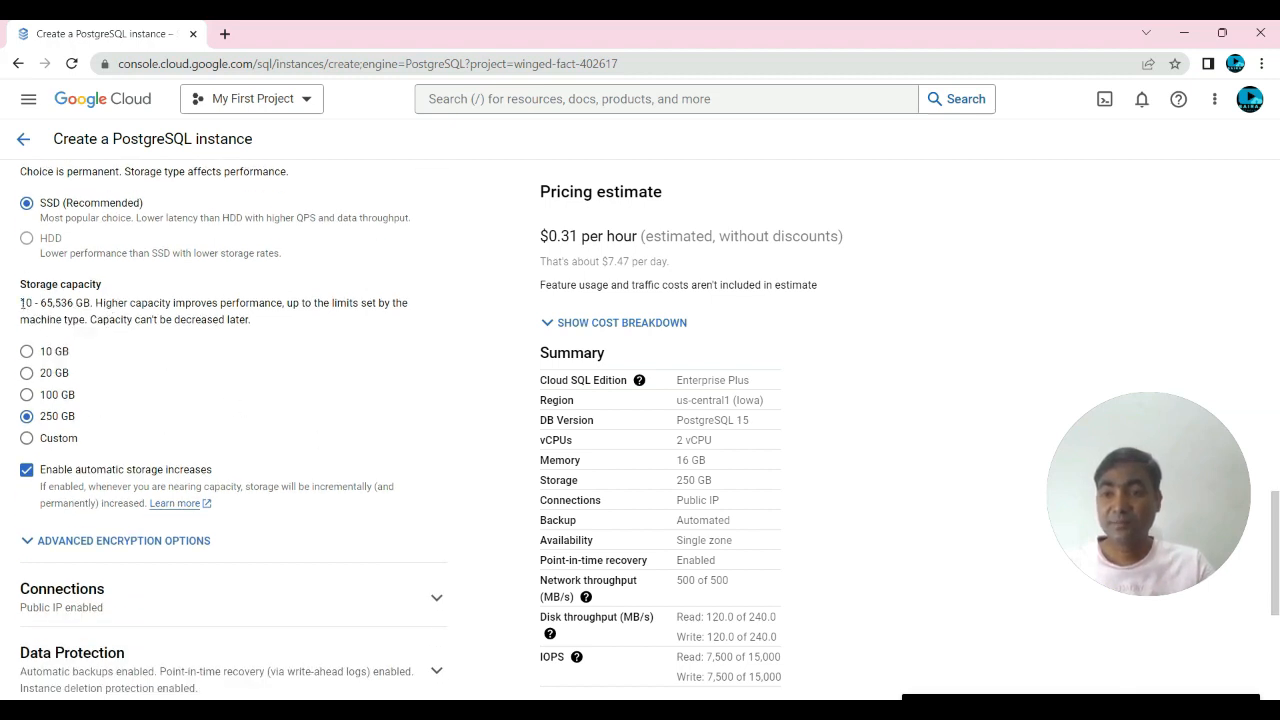
{"action": "left_click_drag", "start_coordinate": [21, 302], "coordinate": [33, 303]}
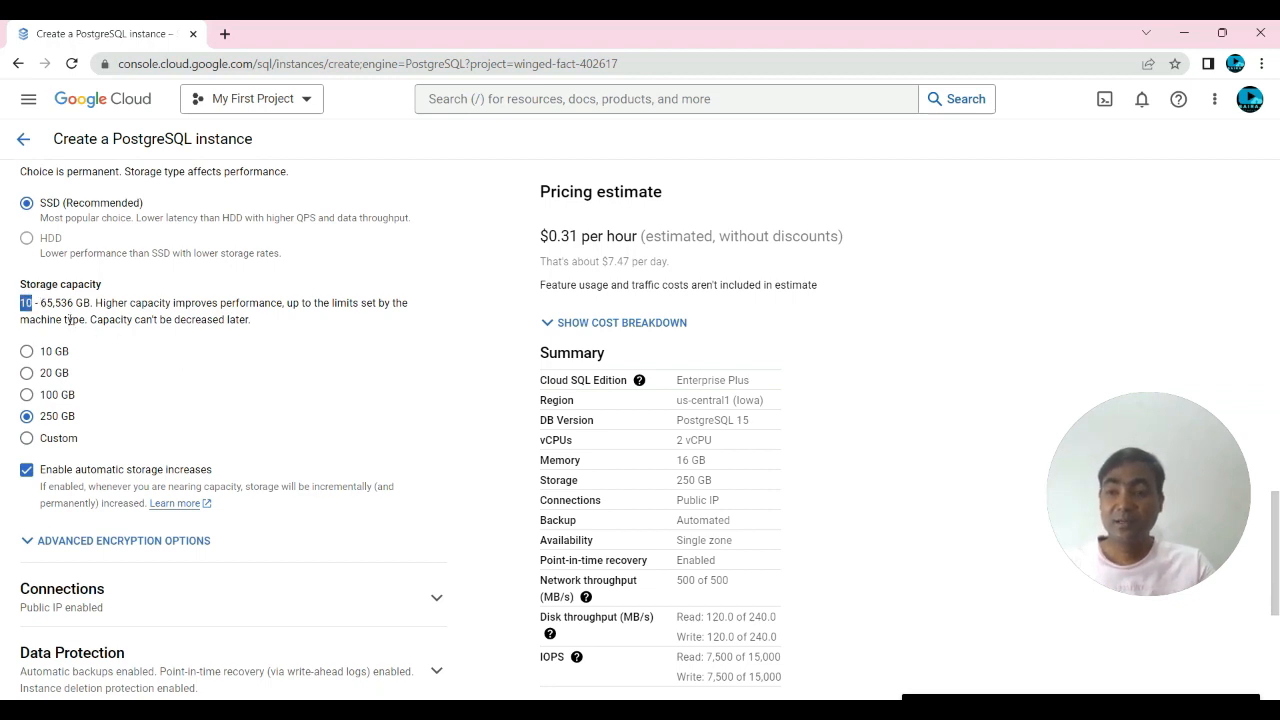
{"action": "left_click_drag", "start_coordinate": [42, 302], "coordinate": [100, 303]}
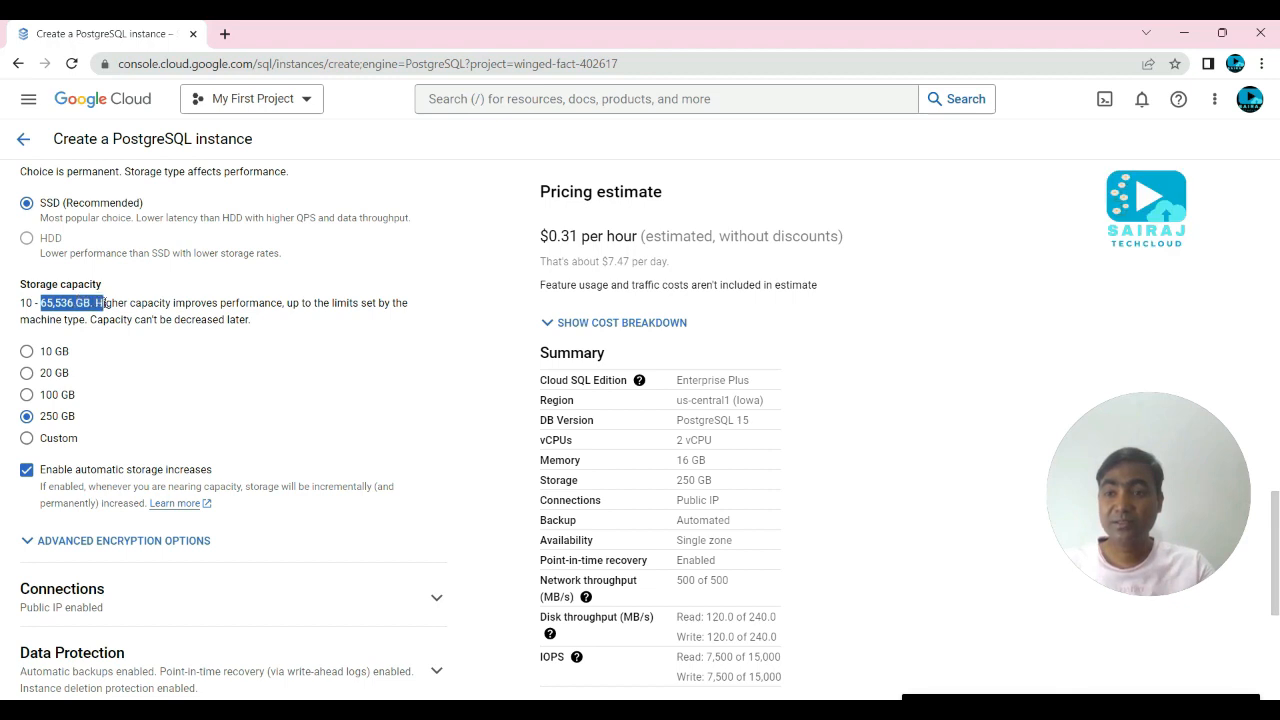
{"action": "left_click", "coordinate": [127, 354]}
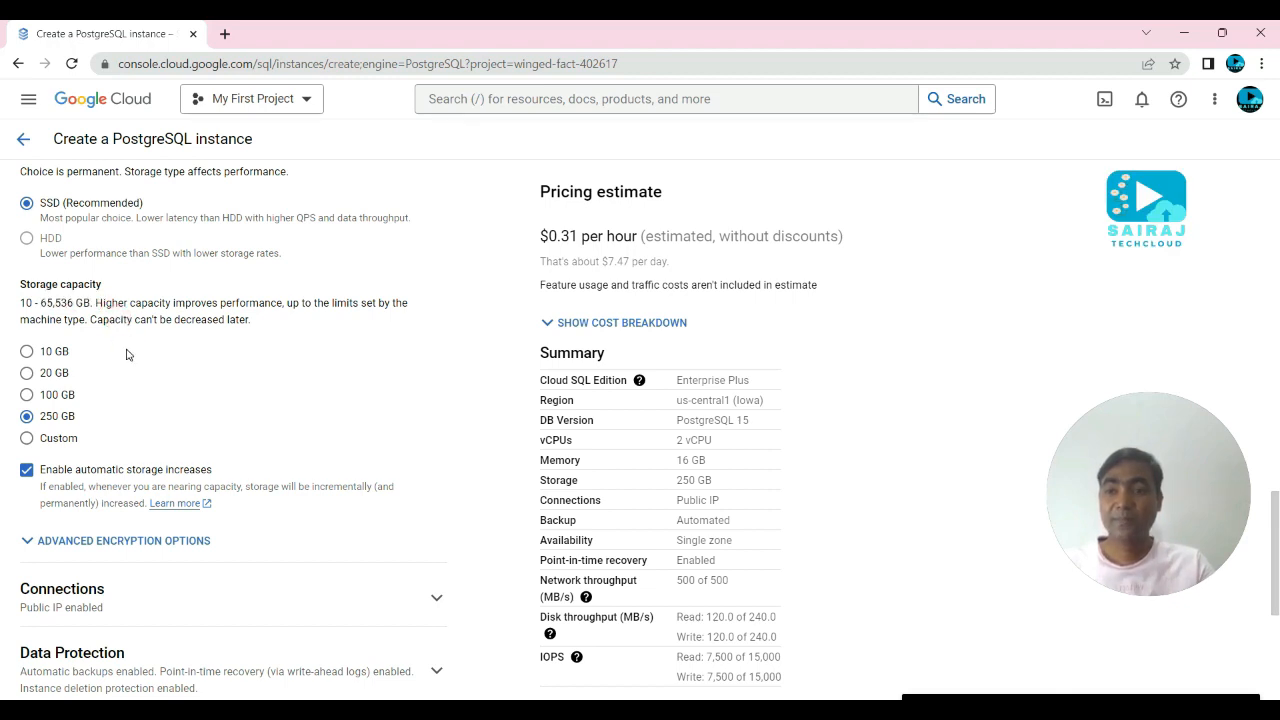
{"action": "left_click_drag", "start_coordinate": [94, 308], "coordinate": [20, 302]}
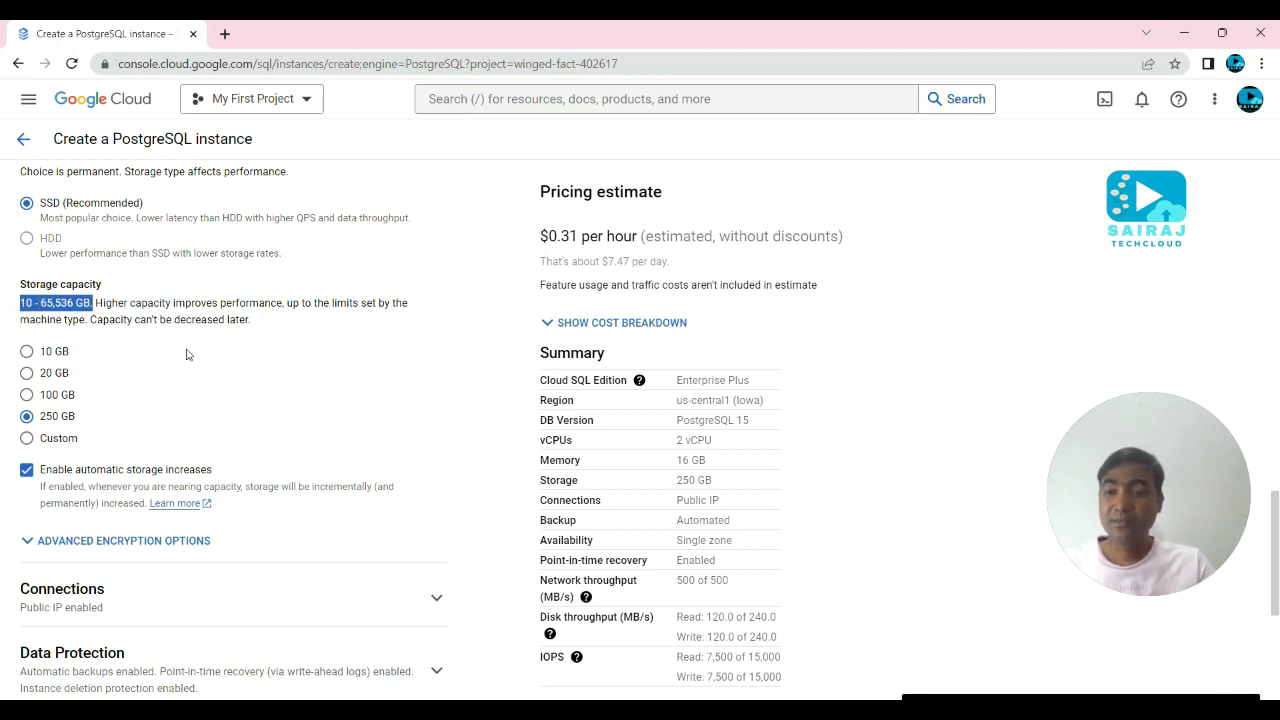
{"action": "left_click", "coordinate": [187, 354]}
{"action": "scroll", "coordinate": [187, 354], "scroll_direction": "down", "scroll_amount": 1}
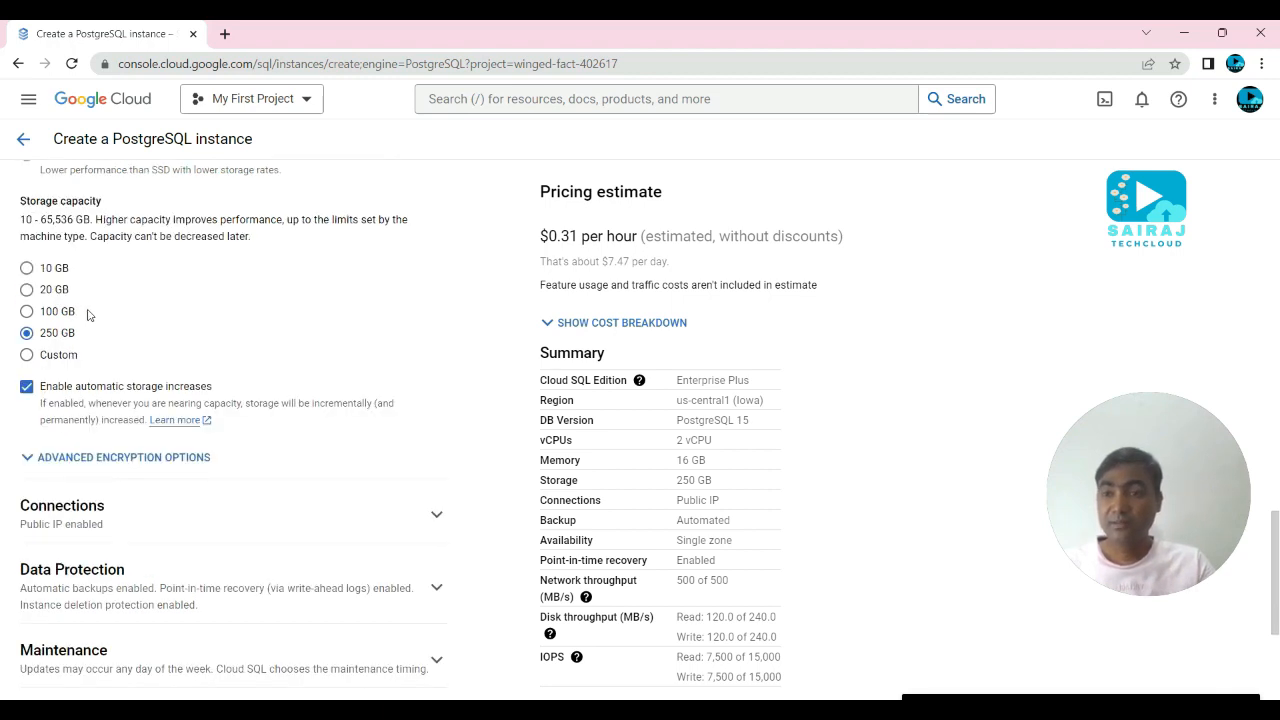
{"action": "left_click", "coordinate": [28, 269]}
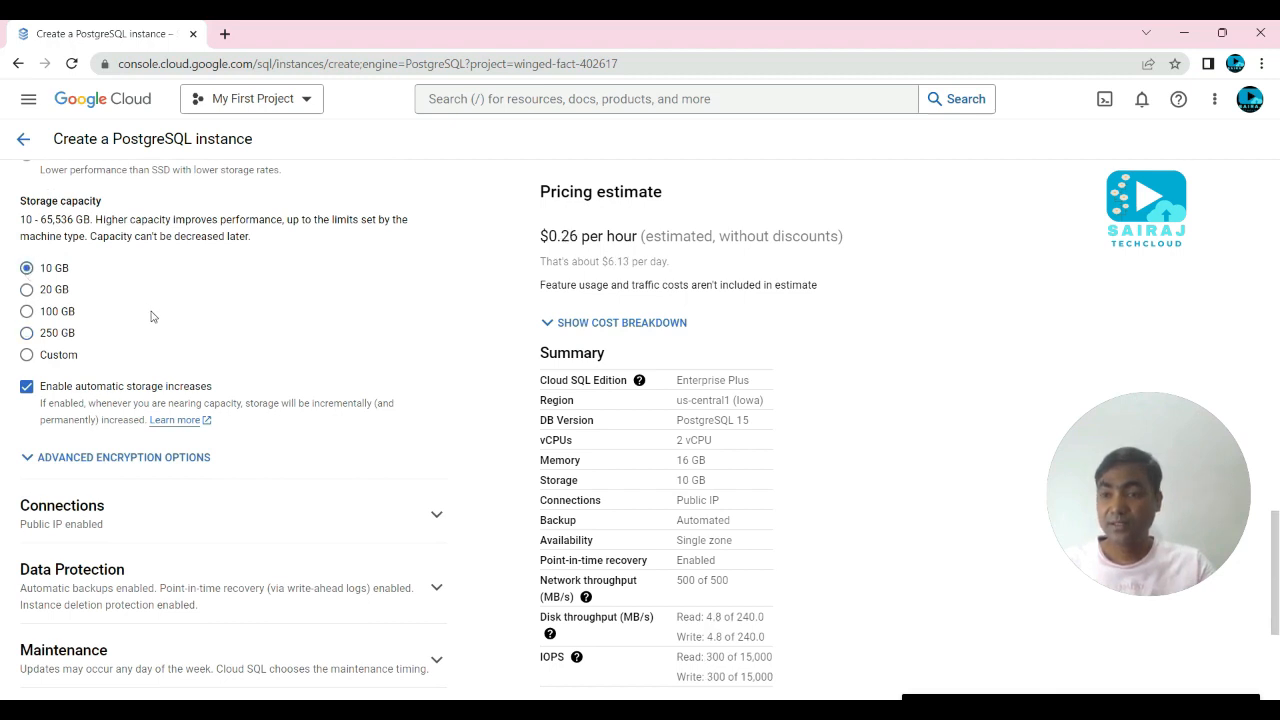
Expand the Data Protection and Connections settings, review the instance IP assignment options, and collapse Connections again.
{"action": "scroll", "coordinate": [152, 317], "scroll_direction": "down", "scroll_amount": 1}
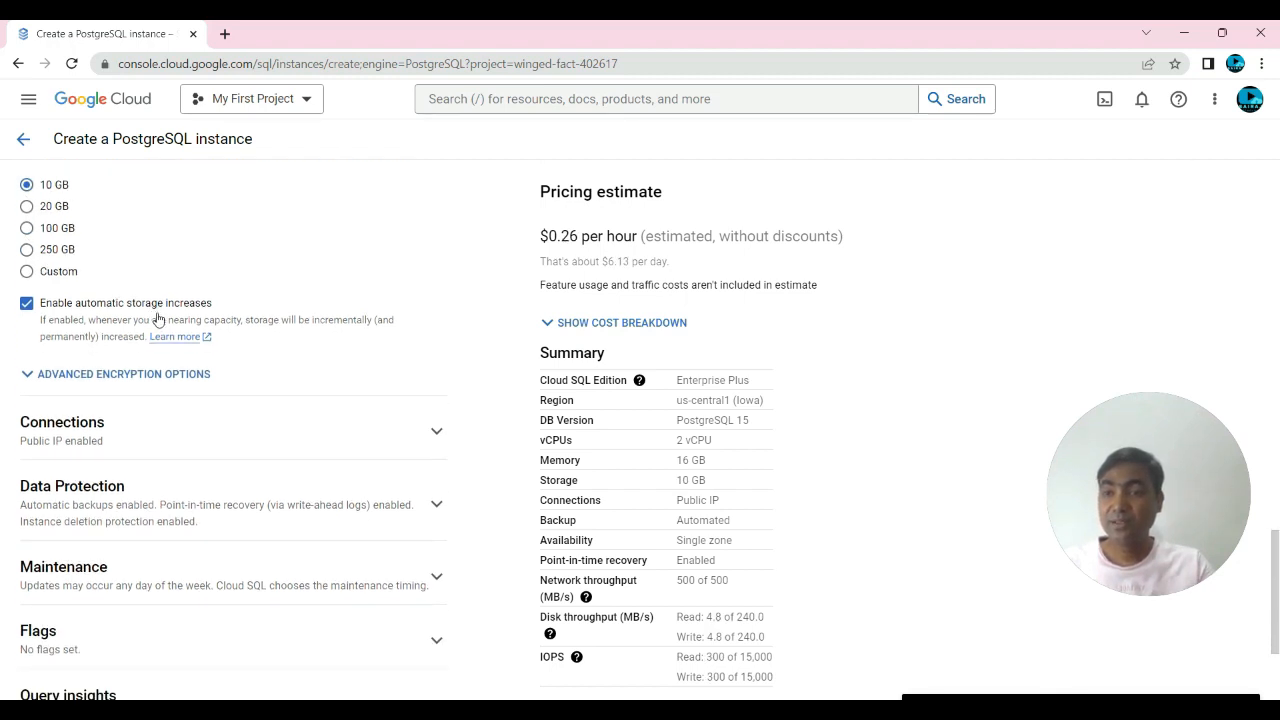
{"action": "scroll", "coordinate": [170, 336], "scroll_direction": "down", "scroll_amount": 1}
{"action": "scroll", "coordinate": [279, 401], "scroll_direction": "down", "scroll_amount": 1}
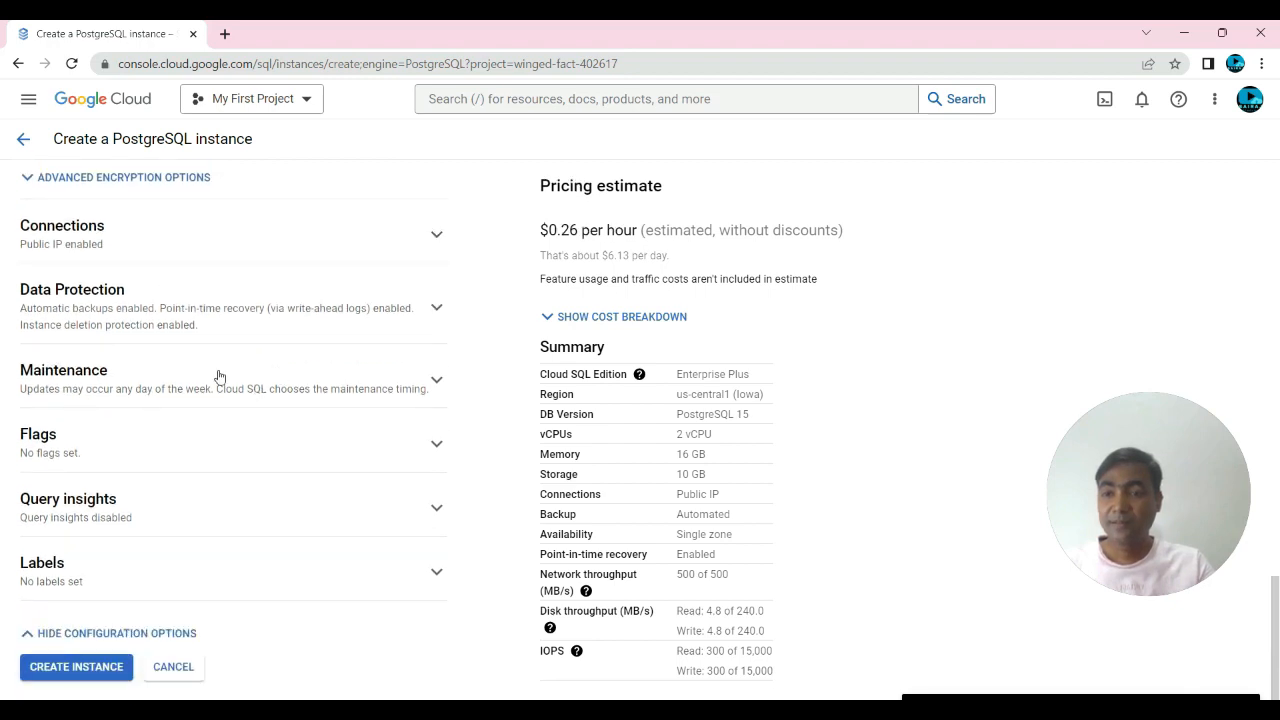
{"action": "left_click", "coordinate": [437, 311]}
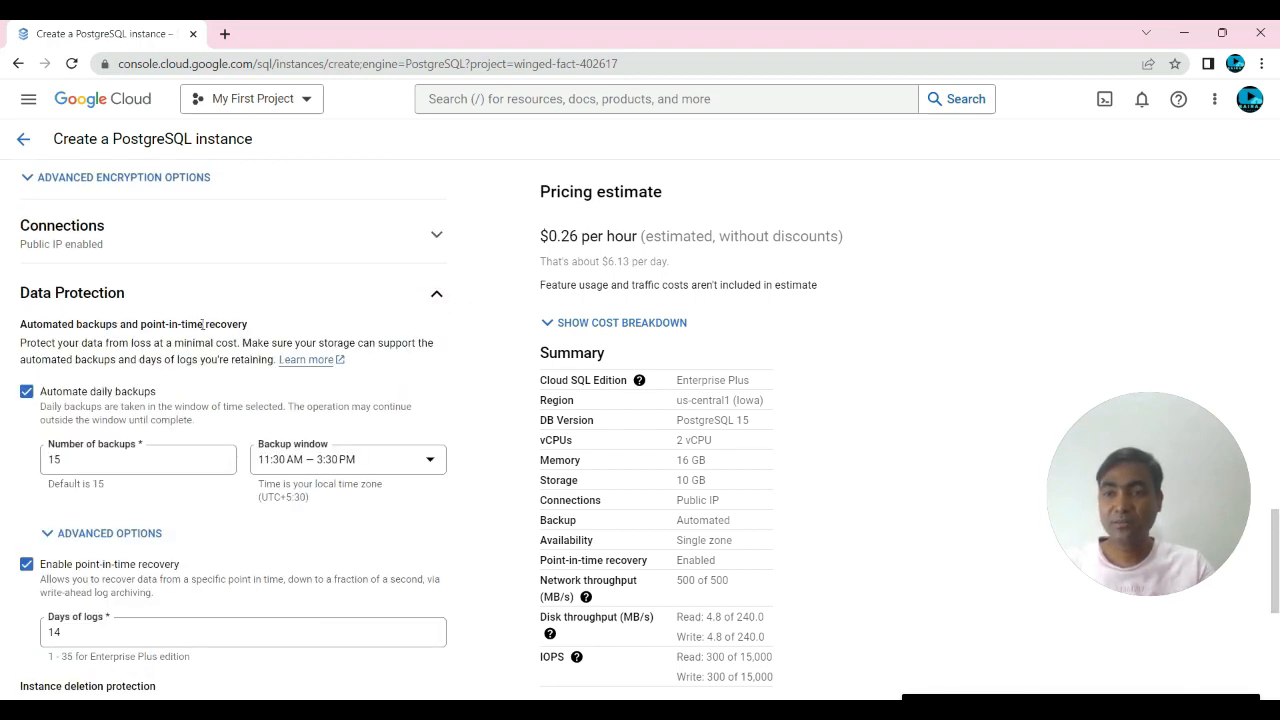
{"action": "left_click", "coordinate": [437, 234]}
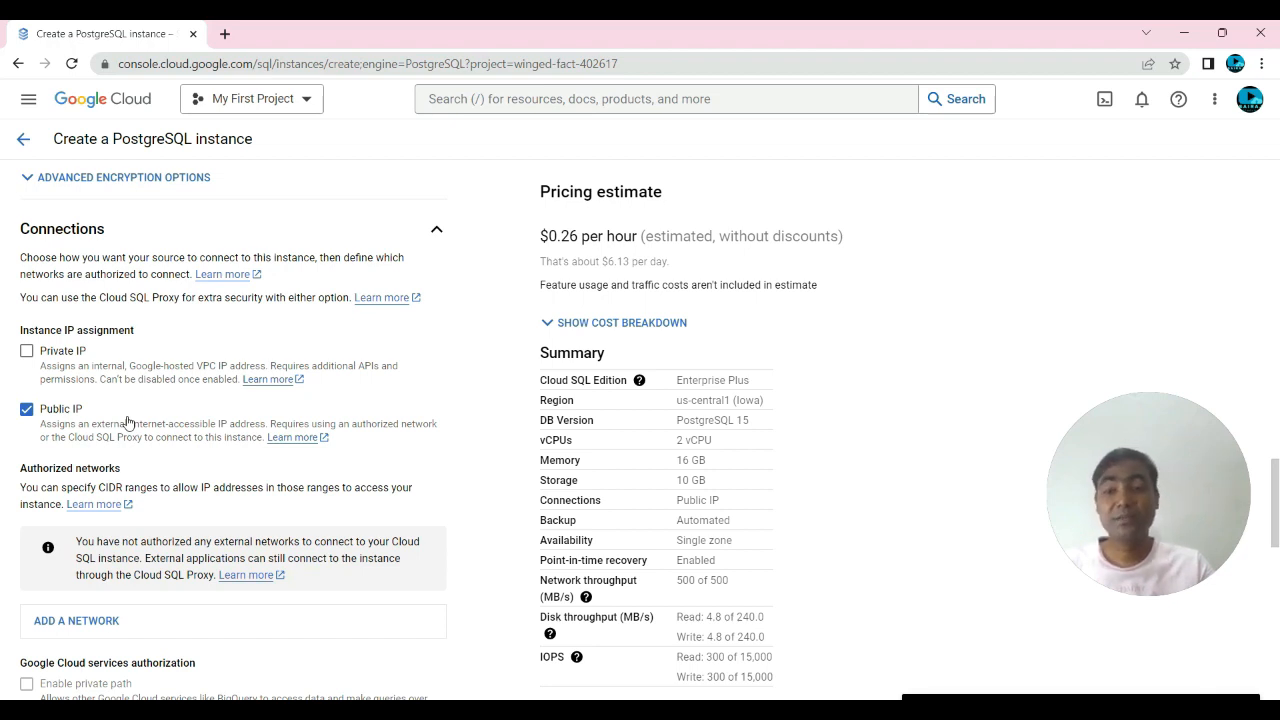
{"action": "scroll", "coordinate": [125, 420], "scroll_direction": "down", "scroll_amount": 2}
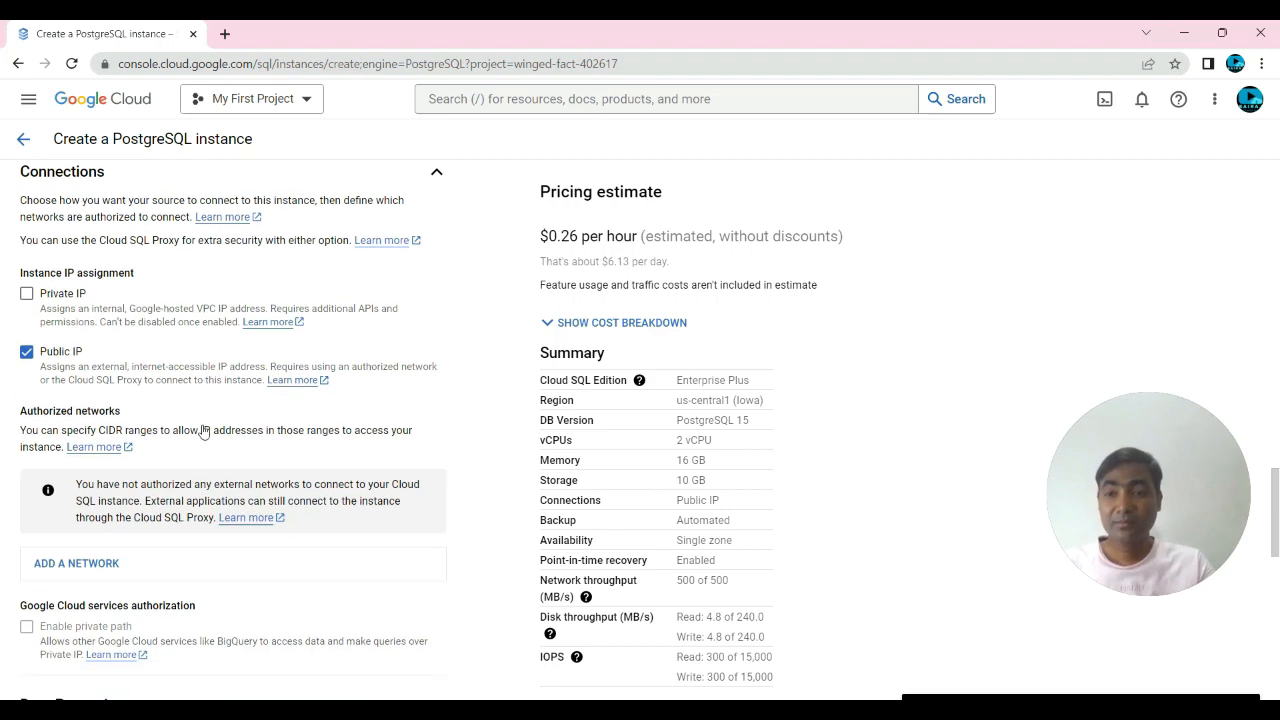
{"action": "scroll", "coordinate": [112, 415], "scroll_direction": "up", "scroll_amount": 2}
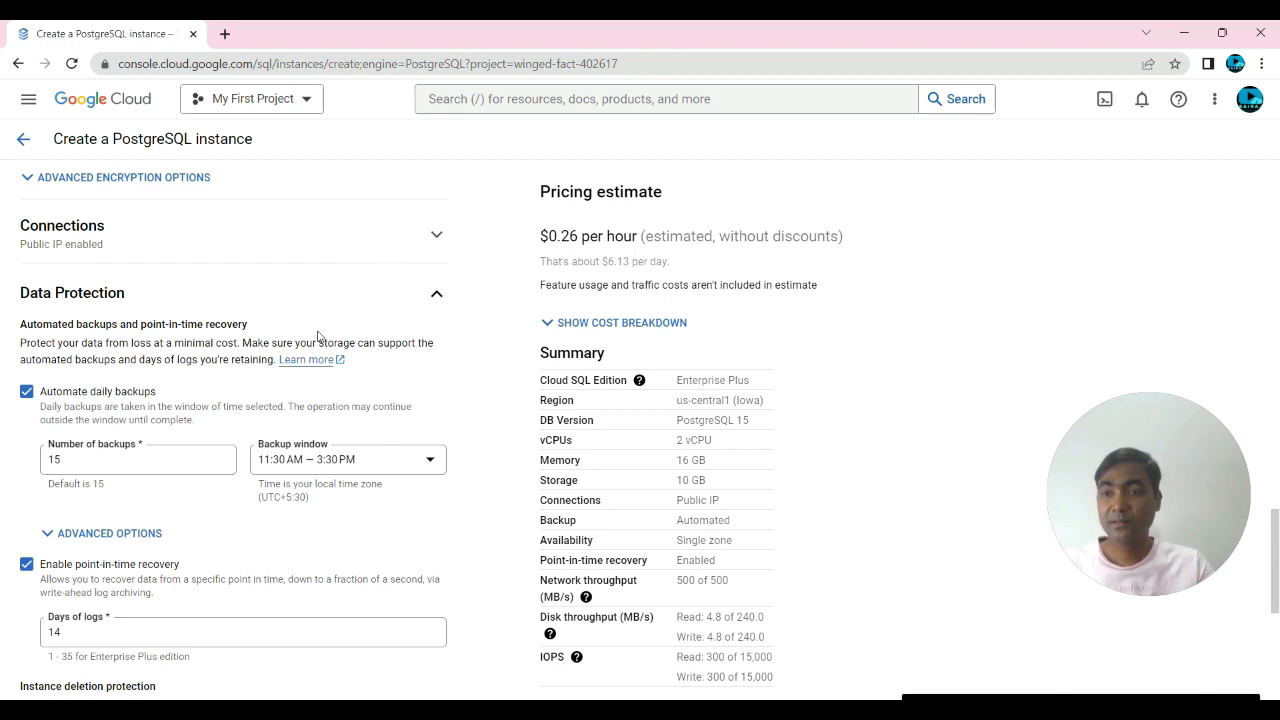
Review the available backup windows for automated daily backups and keep 11:30 AM — 3:30 PM.
{"action": "scroll", "coordinate": [320, 337], "scroll_direction": "down", "scroll_amount": 1}
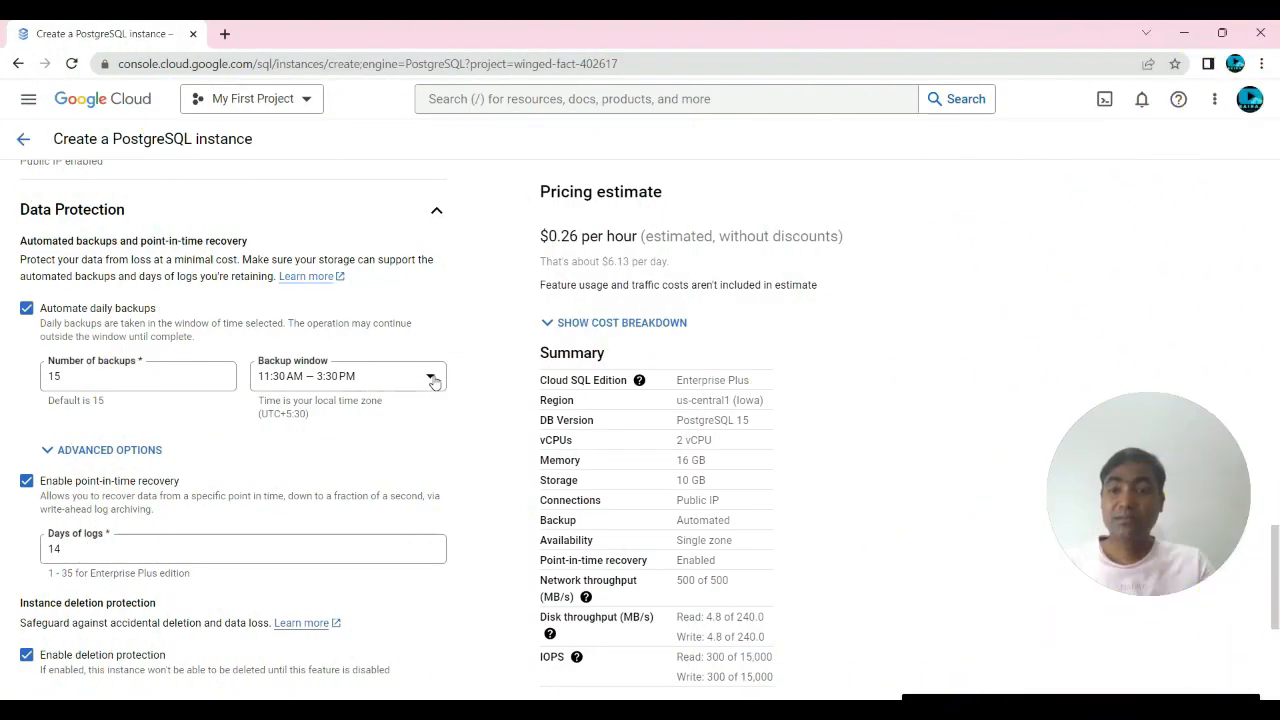
{"action": "left_click", "coordinate": [432, 379]}
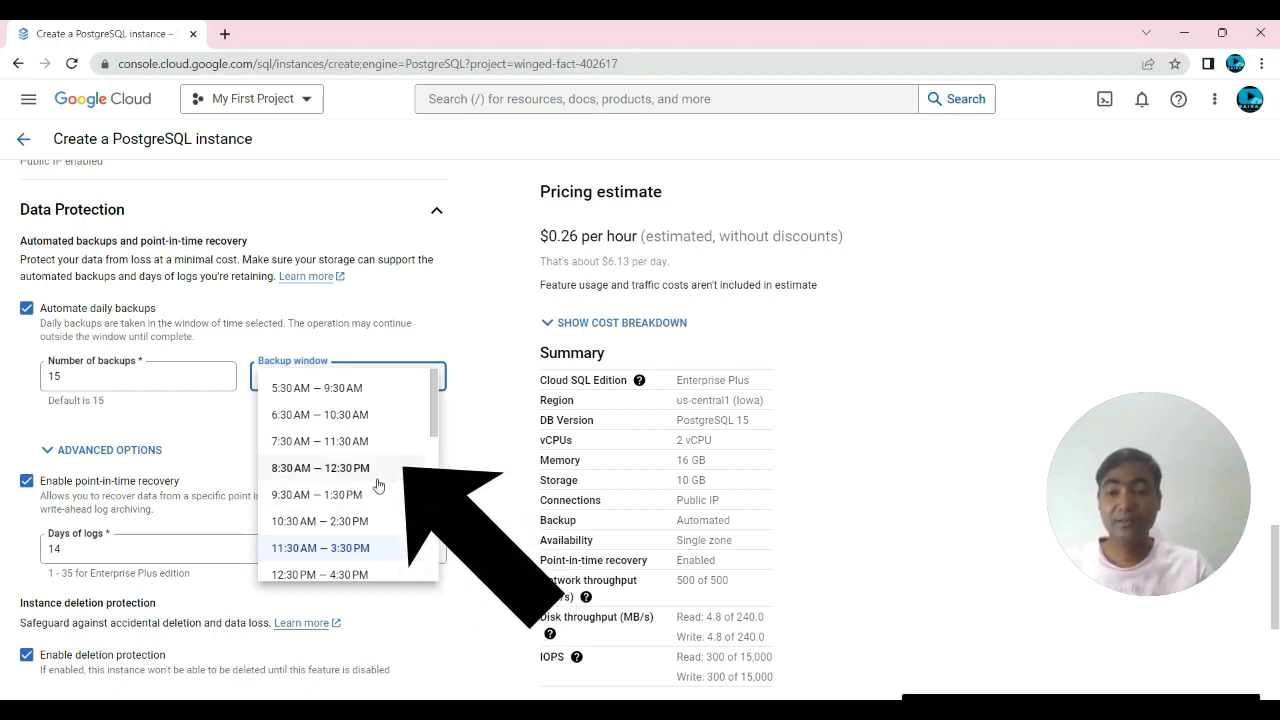
{"action": "scroll", "coordinate": [378, 484], "scroll_direction": "down", "scroll_amount": 2}
{"action": "scroll", "coordinate": [297, 440], "scroll_direction": "down", "scroll_amount": 6}
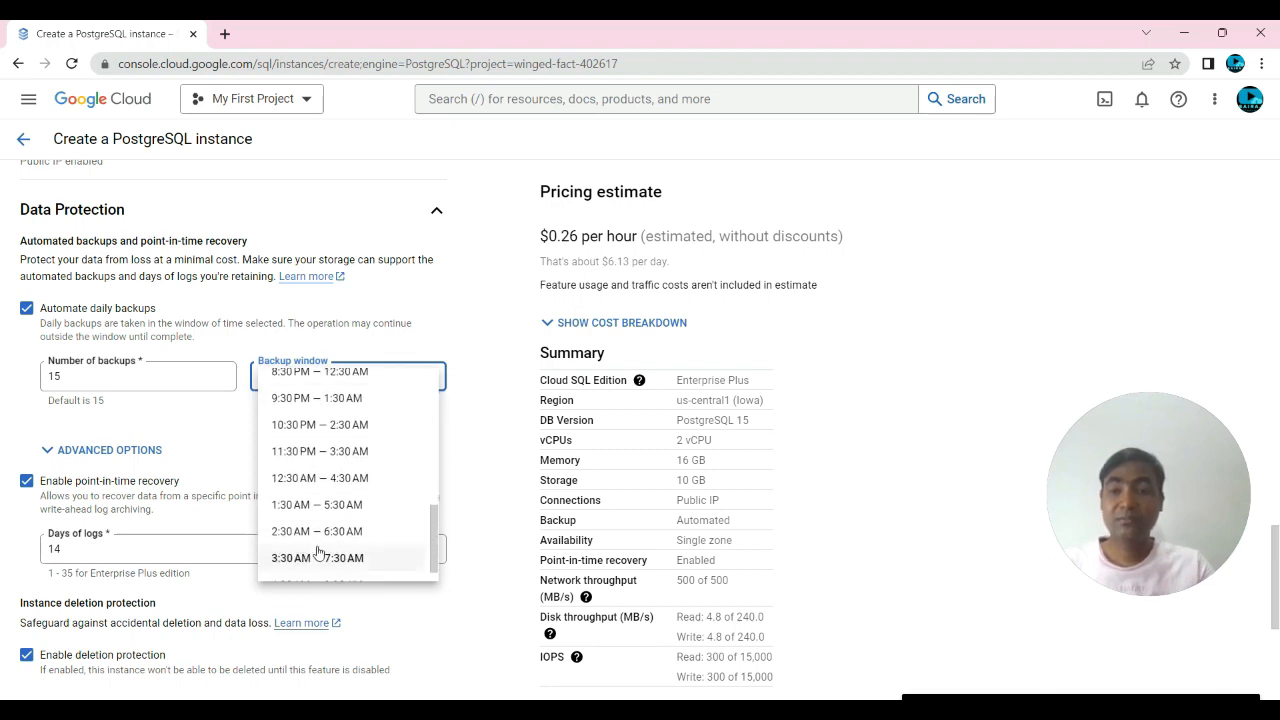
{"action": "scroll", "coordinate": [318, 553], "scroll_direction": "down", "scroll_amount": 1}
{"action": "scroll", "coordinate": [323, 552], "scroll_direction": "up", "scroll_amount": 1}
{"action": "scroll", "coordinate": [323, 552], "scroll_direction": "up", "scroll_amount": 8}
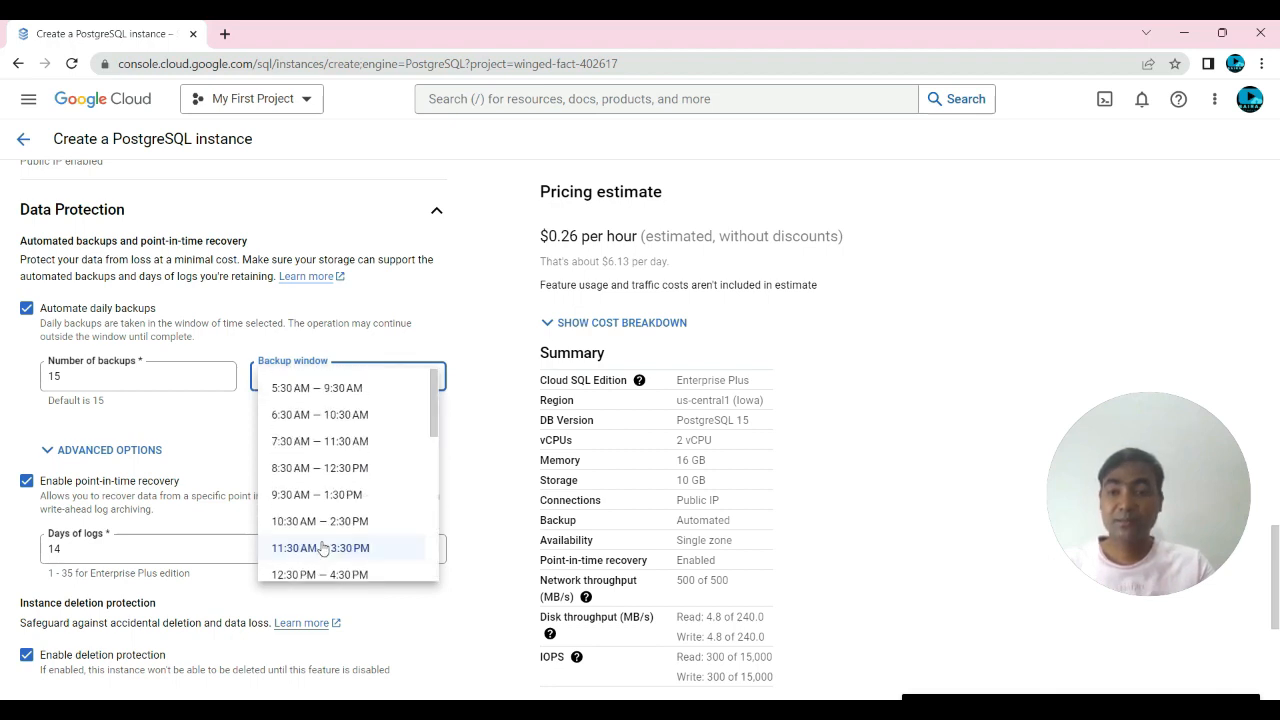
{"action": "left_click", "coordinate": [481, 443]}
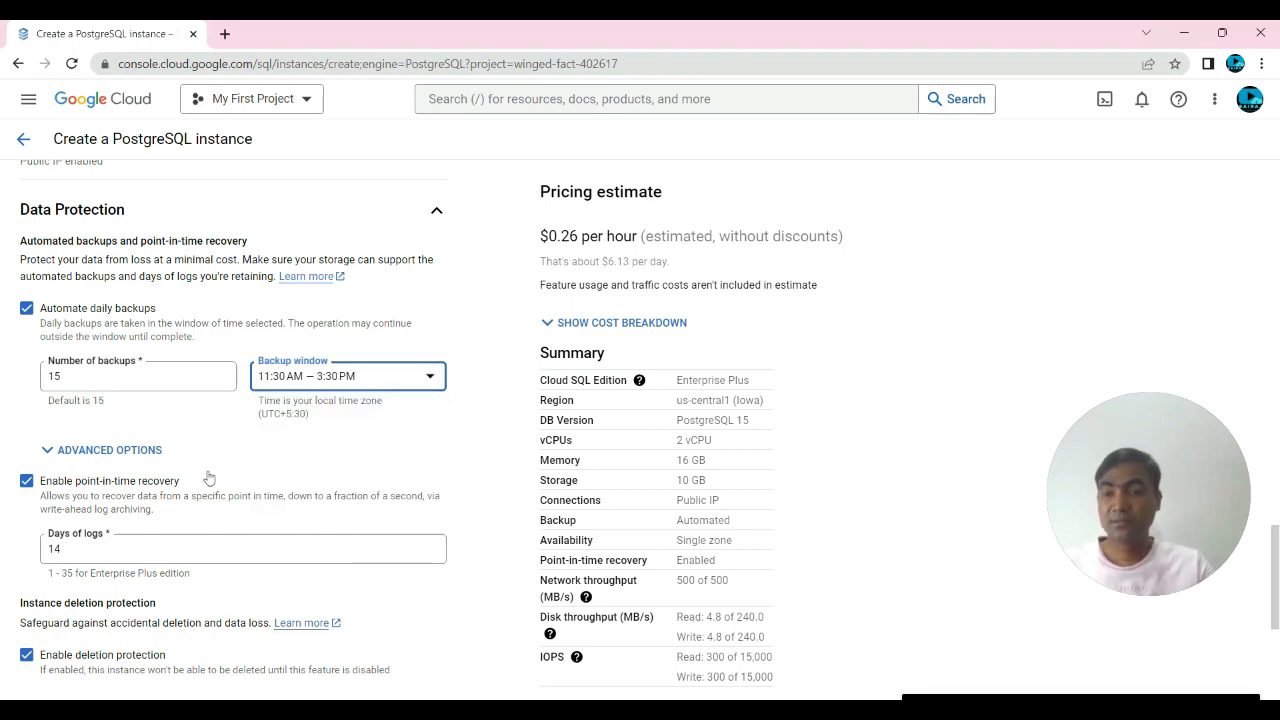
Review the point-in-time recovery settings and disable deletion protection for the instance.
{"action": "scroll", "coordinate": [250, 457], "scroll_direction": "down", "scroll_amount": 1}
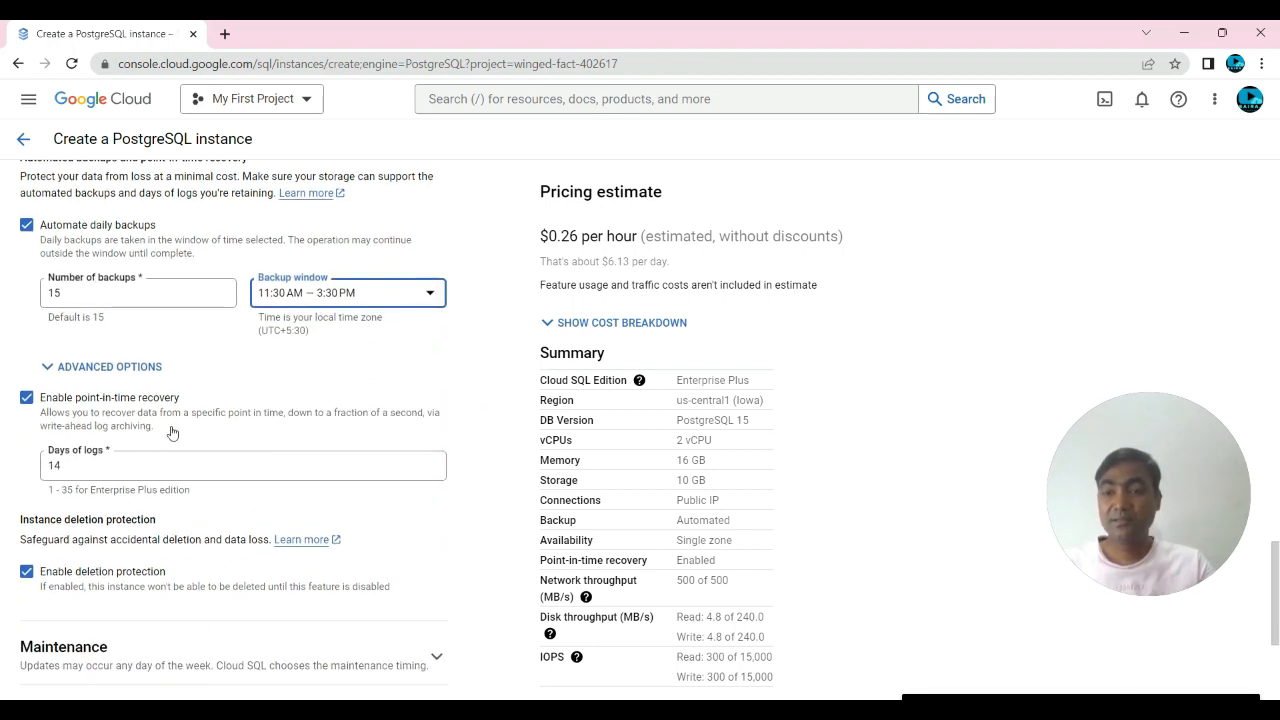
{"action": "scroll", "coordinate": [160, 455], "scroll_direction": "down", "scroll_amount": 1}
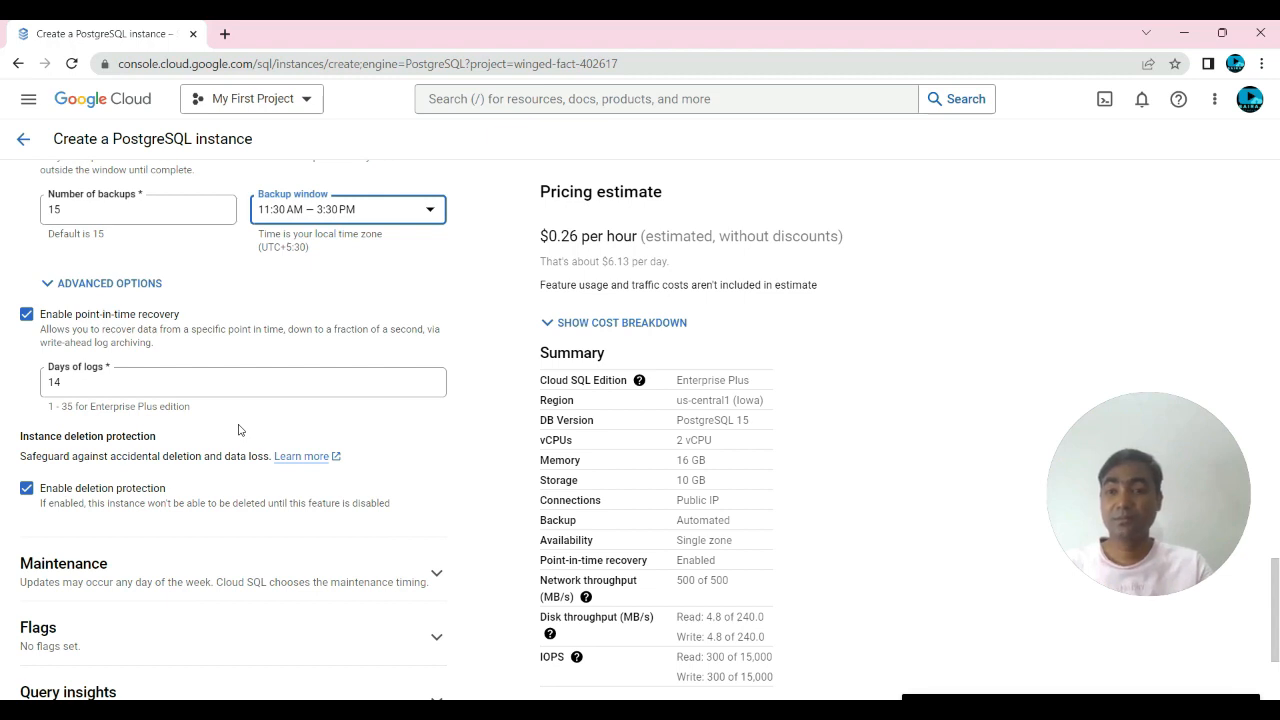
{"action": "scroll", "coordinate": [238, 430], "scroll_direction": "down", "scroll_amount": 2}
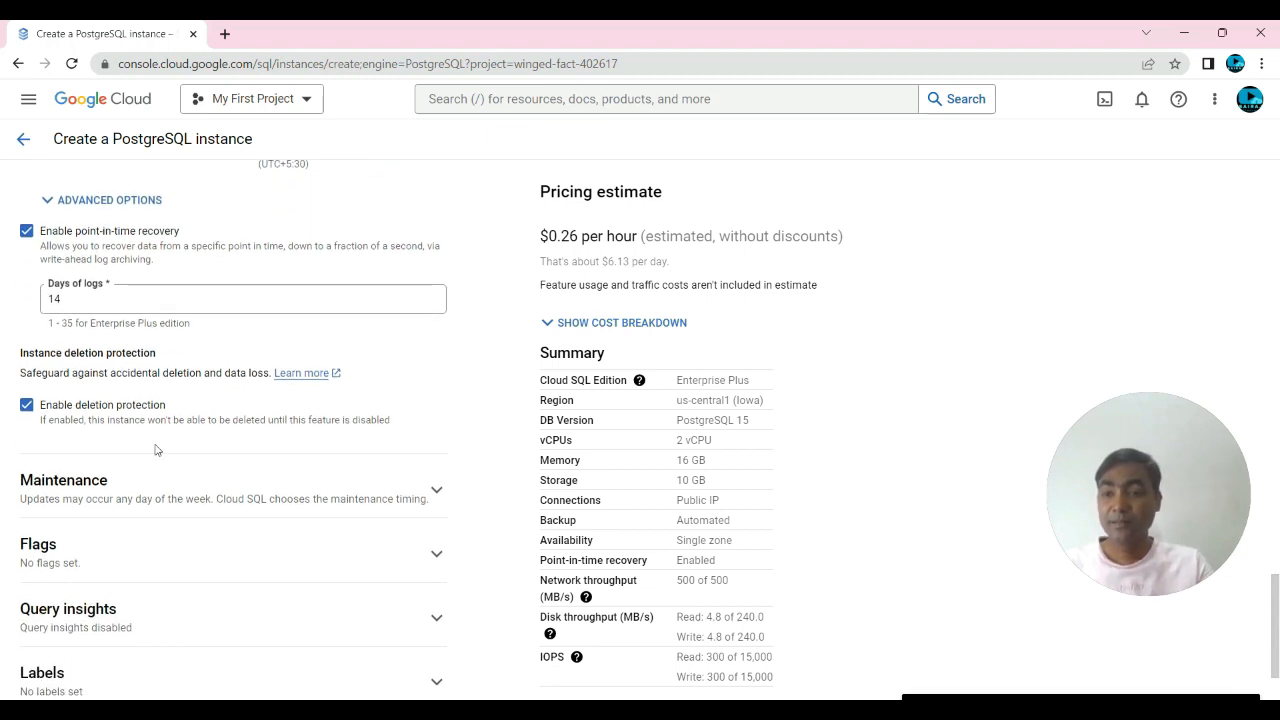
{"action": "scroll", "coordinate": [229, 453], "scroll_direction": "down", "scroll_amount": 1}
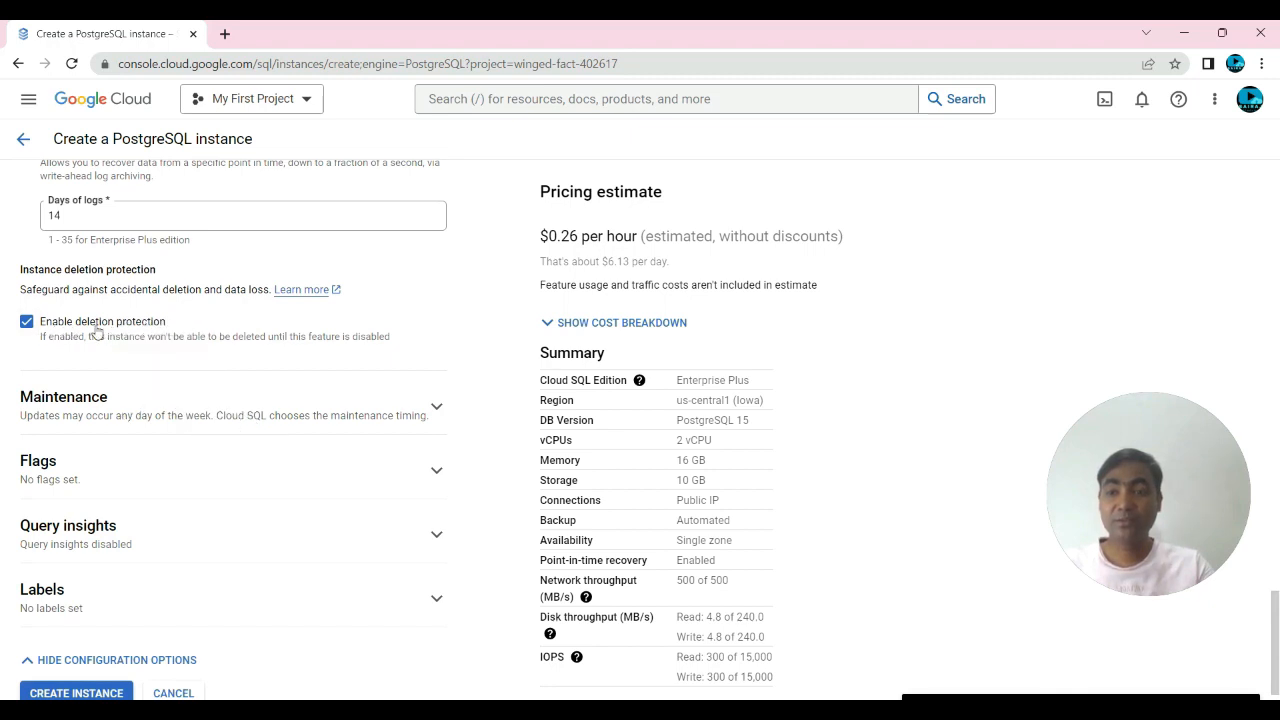
{"action": "left_click", "coordinate": [27, 323]}
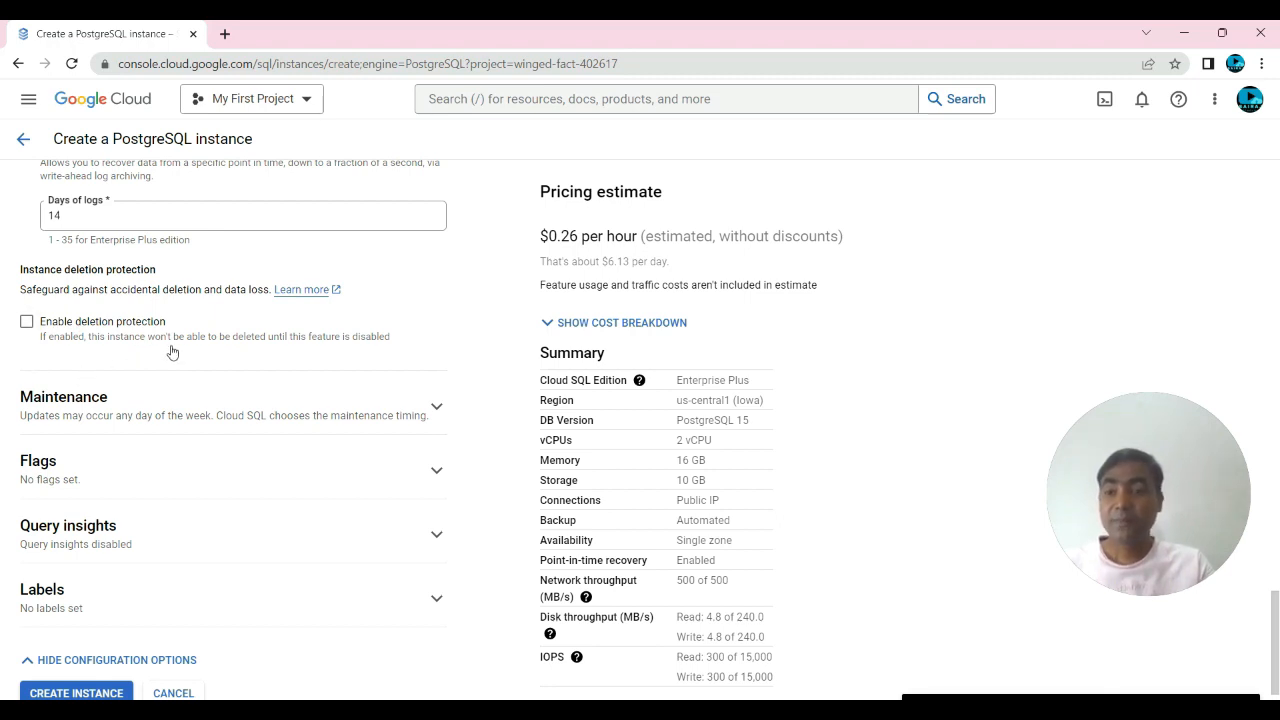
Expand the Maintenance settings and review the maintenance window choices, keeping Any window.
{"action": "scroll", "coordinate": [165, 350], "scroll_direction": "down", "scroll_amount": 1}
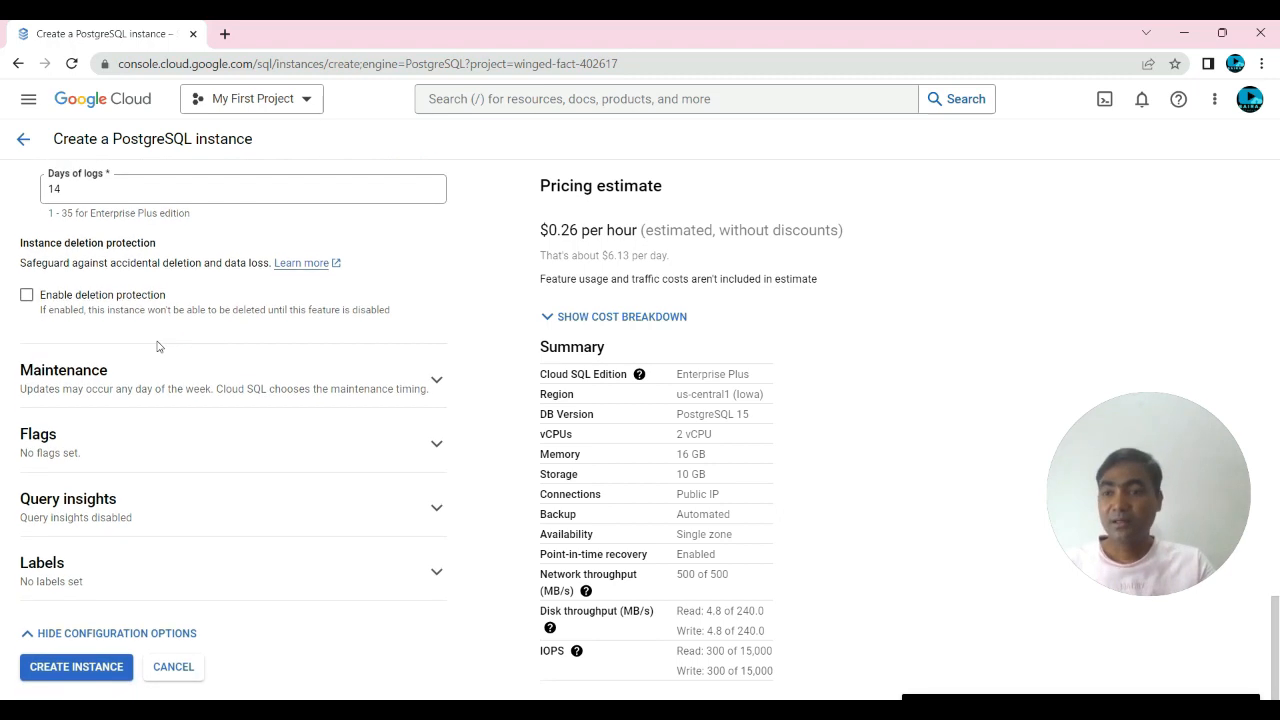
{"action": "left_click", "coordinate": [437, 377]}
{"action": "scroll", "coordinate": [218, 415], "scroll_direction": "down", "scroll_amount": 2}
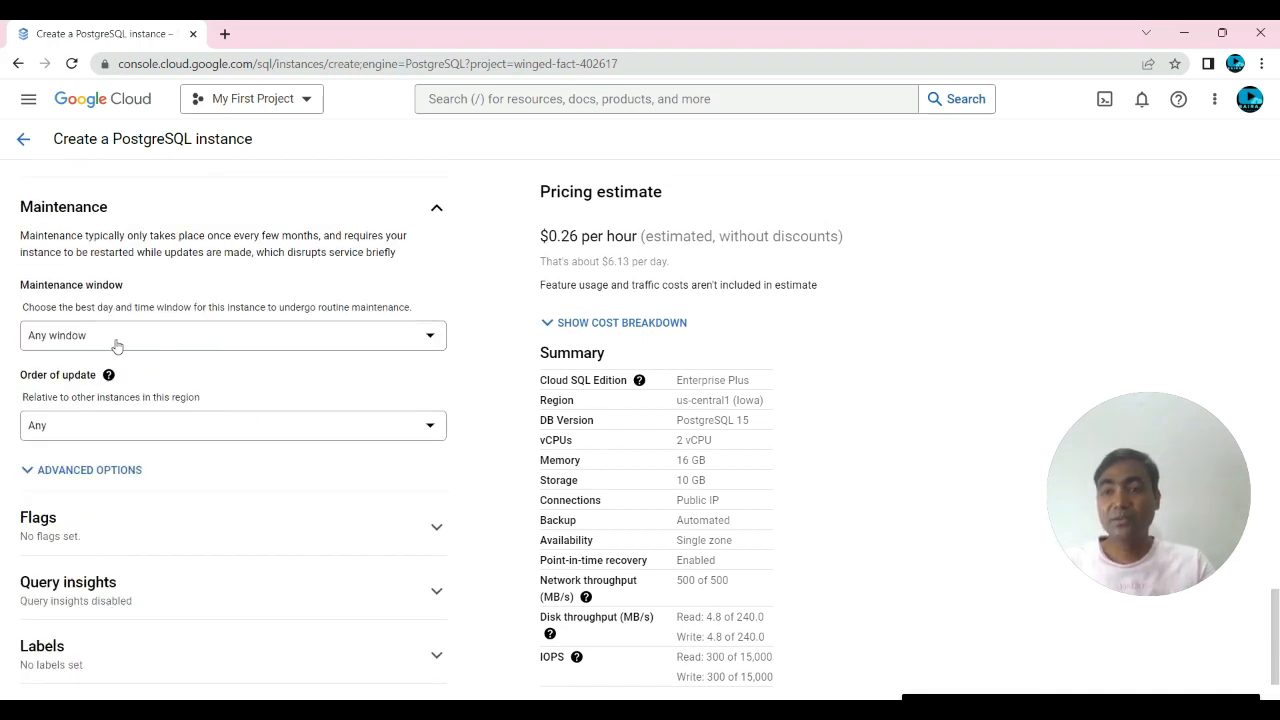
{"action": "left_click", "coordinate": [194, 335]}
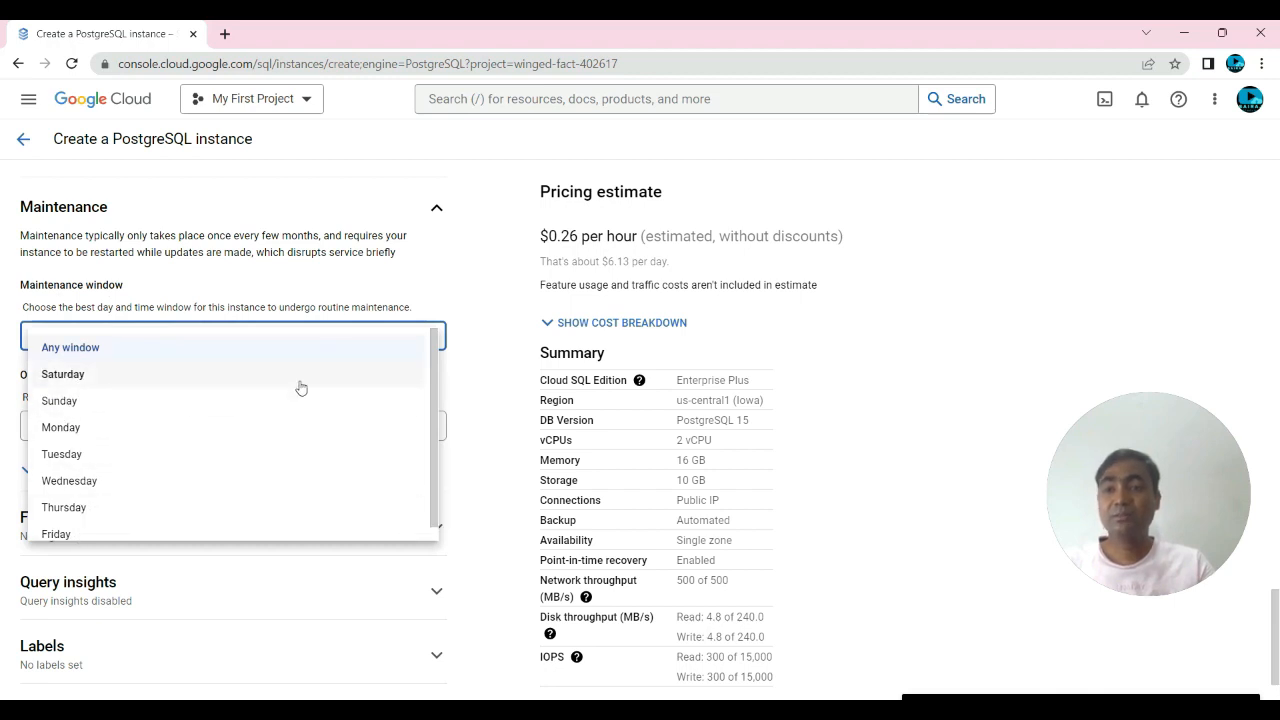
{"action": "left_click", "coordinate": [476, 383]}
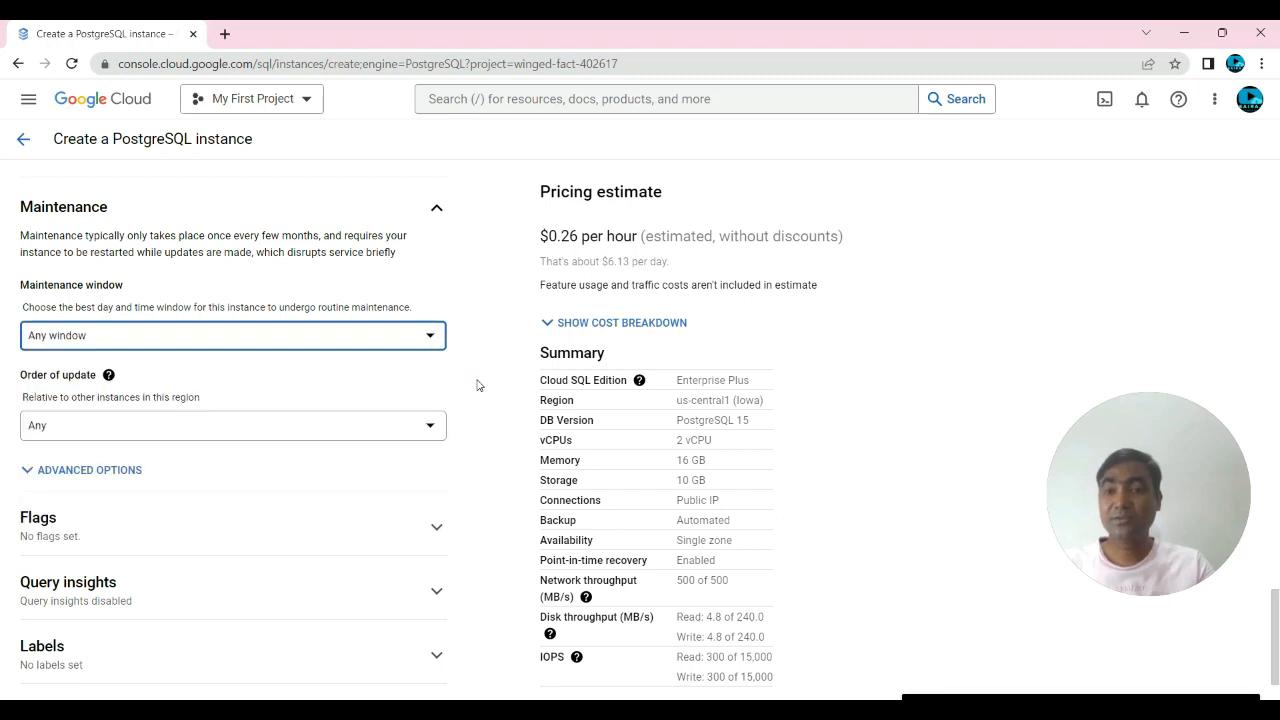
{"action": "scroll", "coordinate": [477, 385], "scroll_direction": "down", "scroll_amount": 1}
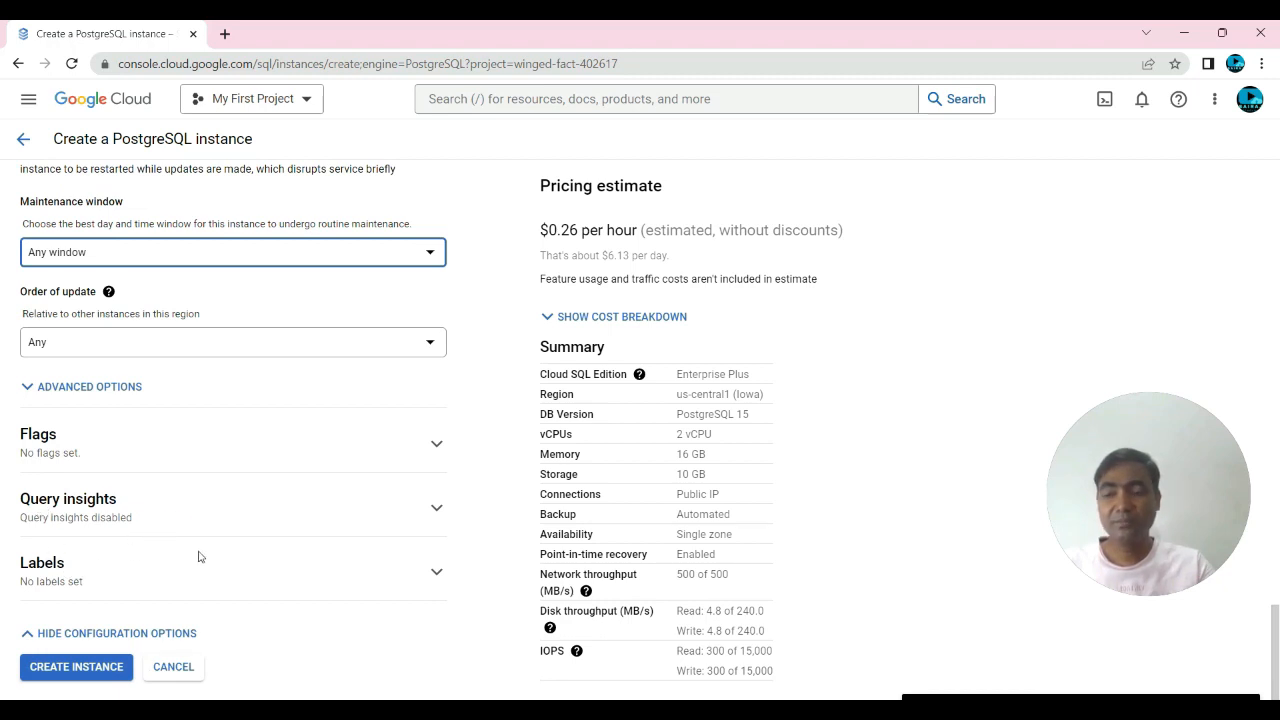
Create the PostgreSQL instance, dismiss the creation notification, and return to the list of SQL instances.
{"action": "left_click", "coordinate": [75, 667]}
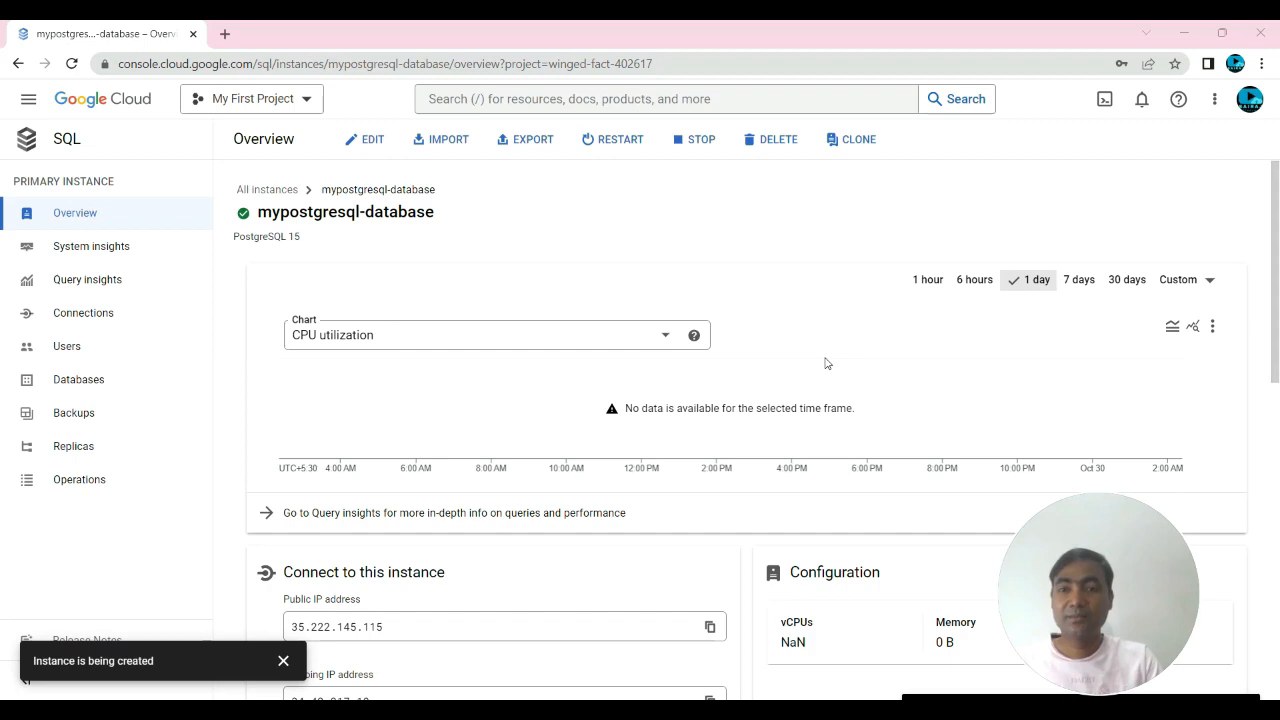
{"action": "left_click", "coordinate": [283, 661]}
{"action": "left_click", "coordinate": [61, 147]}
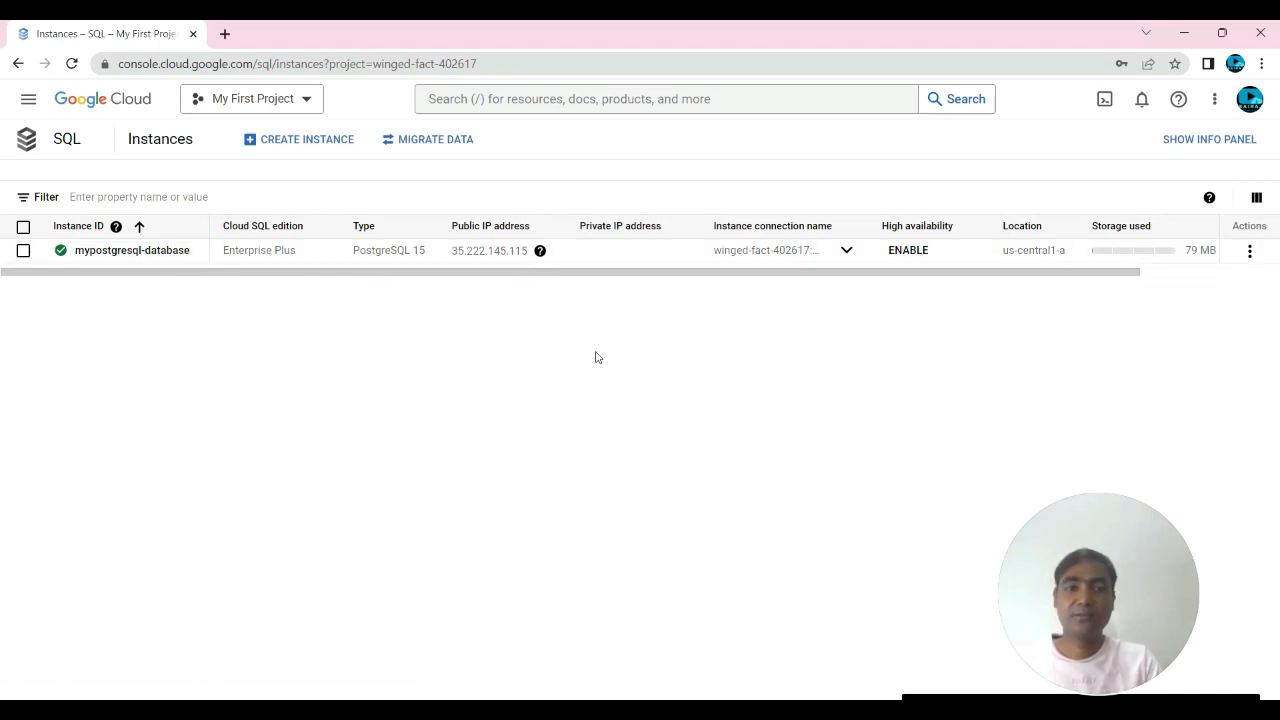
Go to Compute Engine's VM instances and start creating a new instance.
{"action": "left_click", "coordinate": [29, 101]}
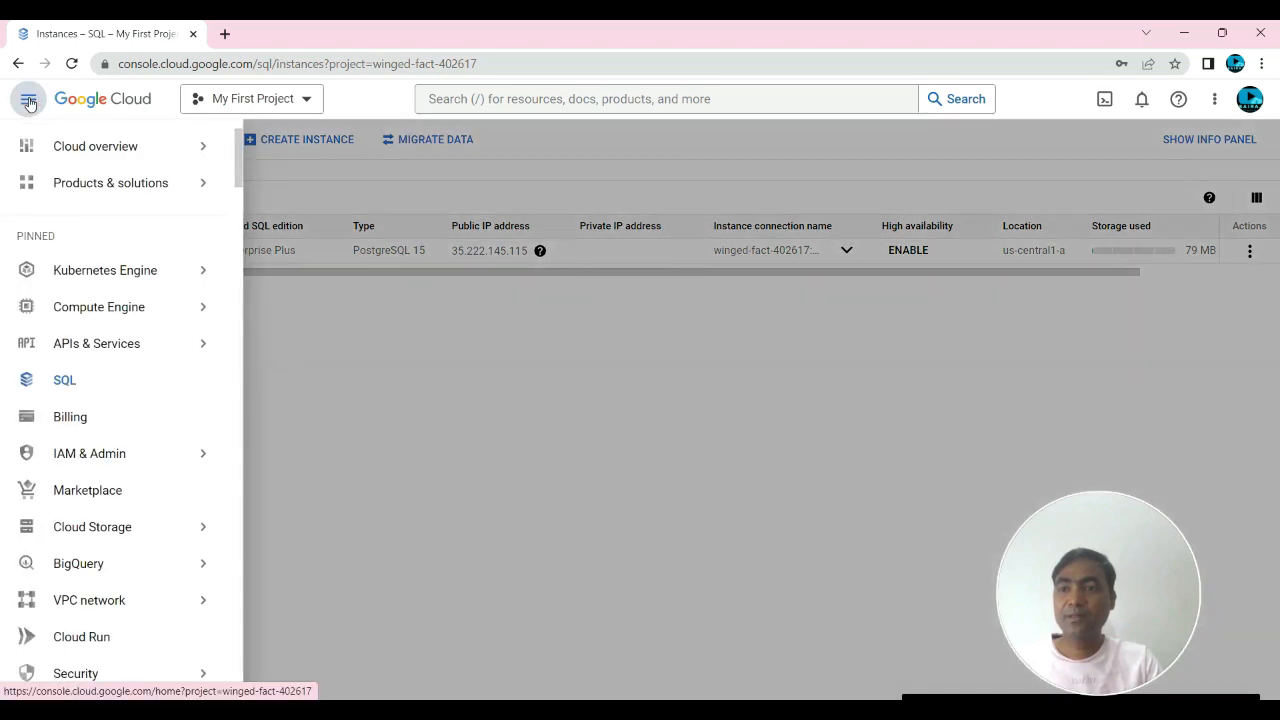
{"action": "mouse_move", "coordinate": [116, 312]}
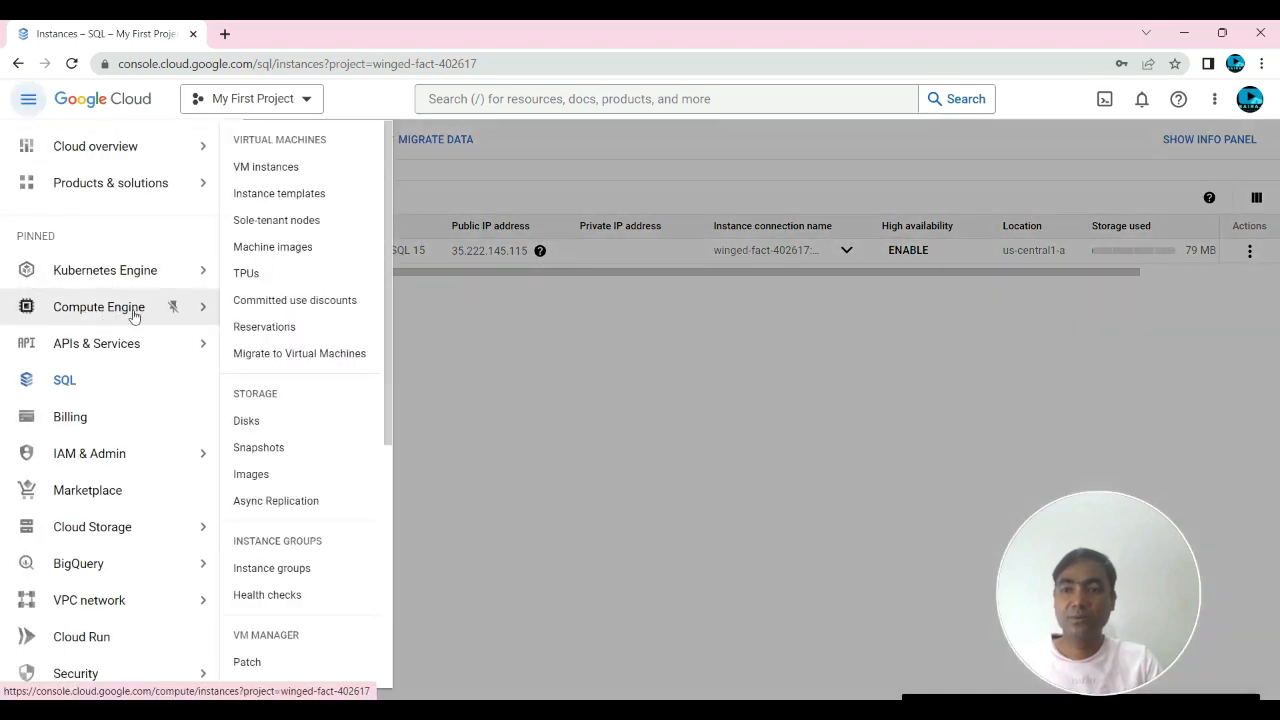
{"action": "left_click", "coordinate": [124, 310]}
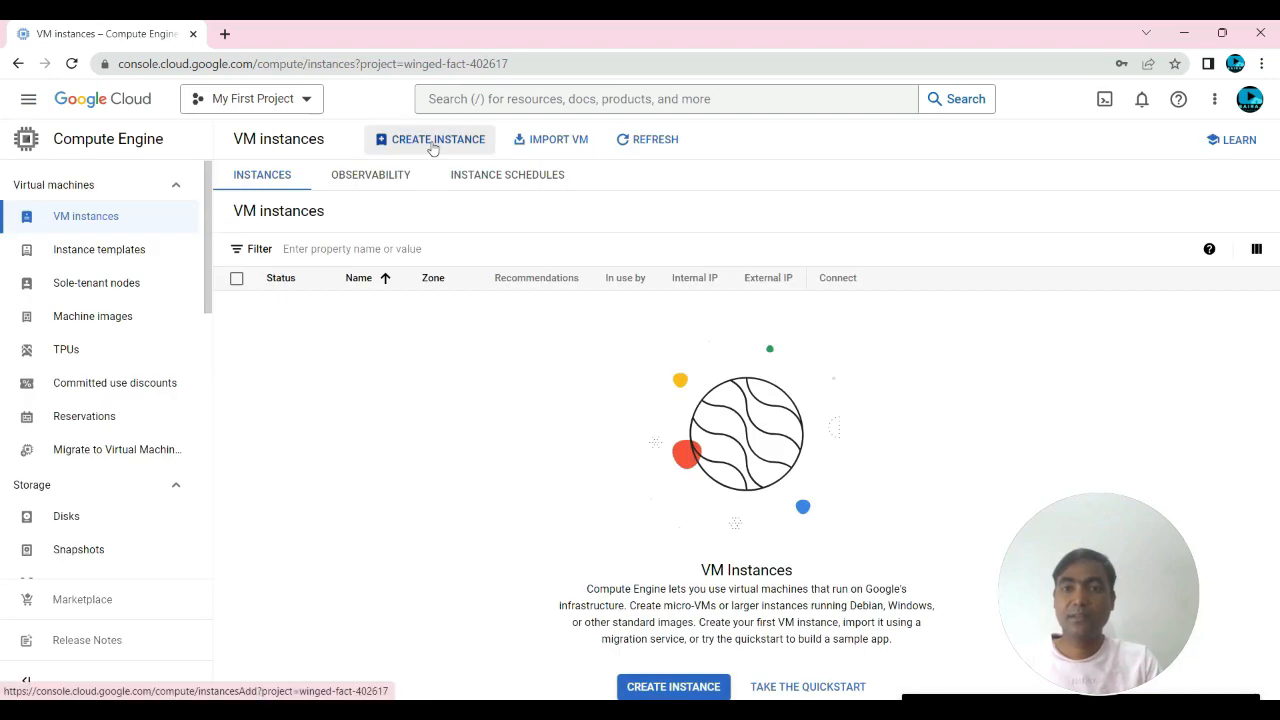
{"action": "left_click", "coordinate": [433, 147]}
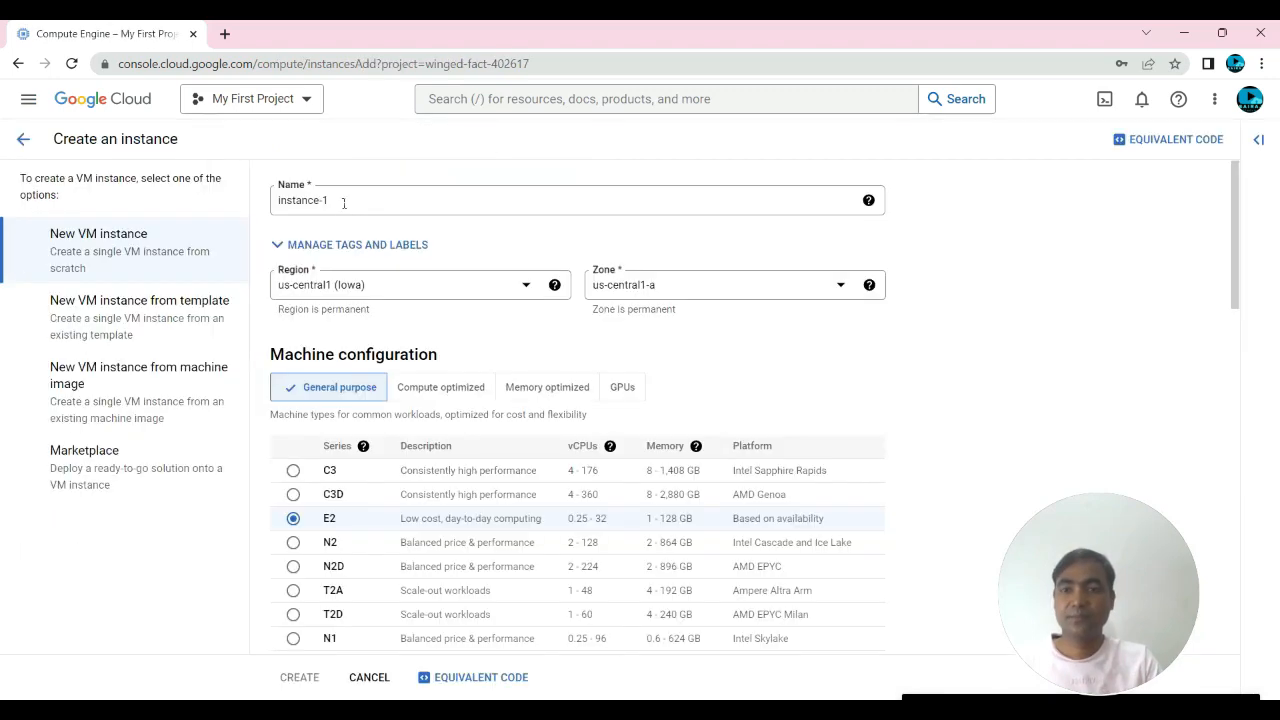
Name the new VM instance client-machine-postresql-vm.
{"action": "left_click_drag", "start_coordinate": [328, 200], "coordinate": [279, 200]}
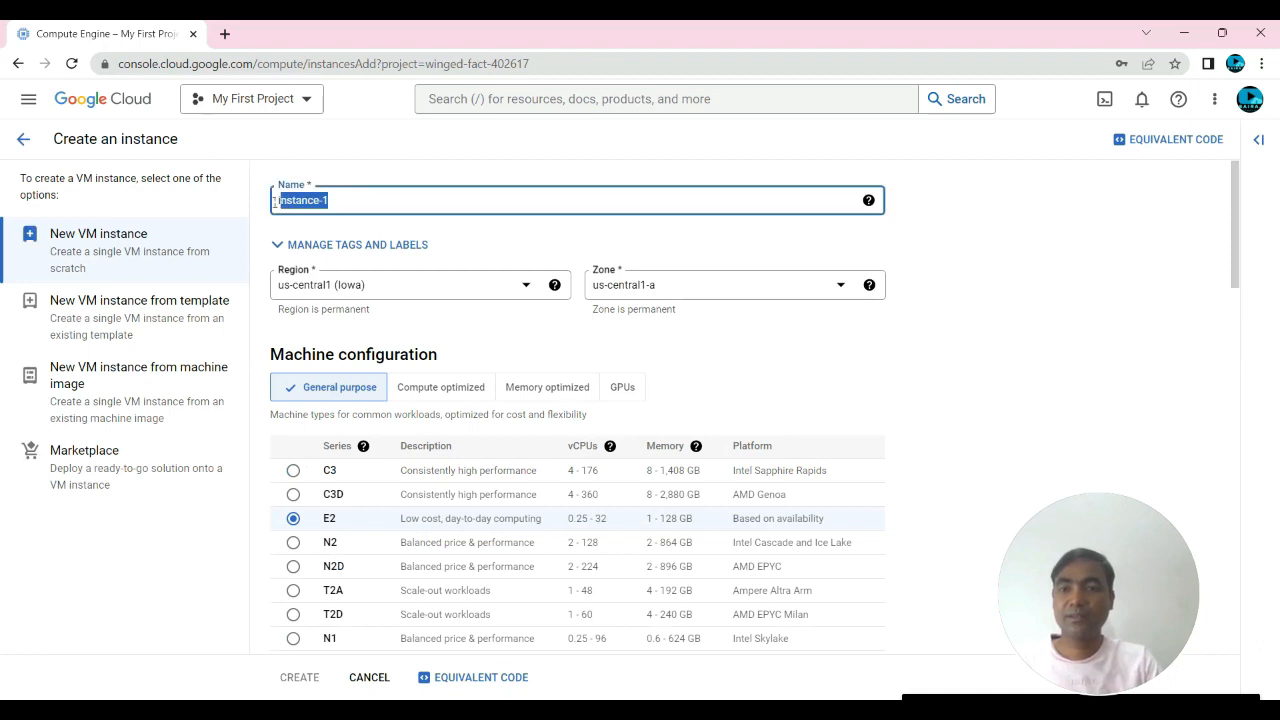
{"action": "type", "text": "c"}
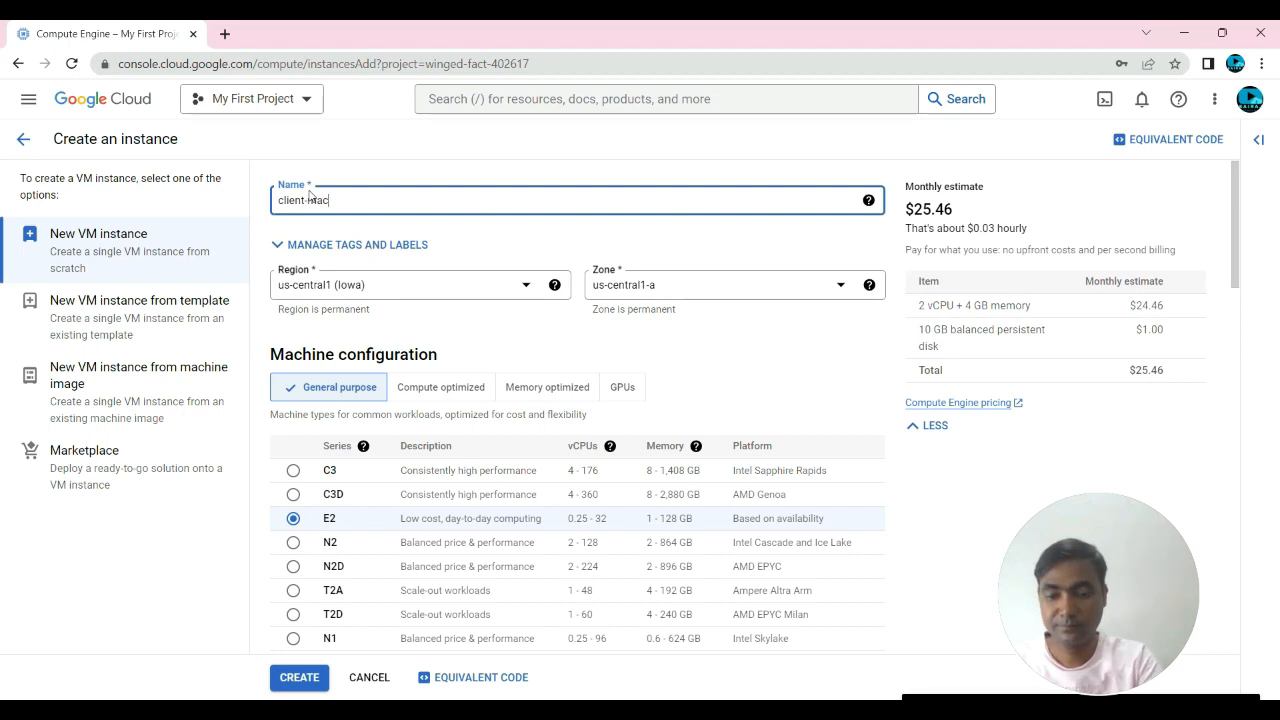
{"action": "type", "text": "lient-navchine"}
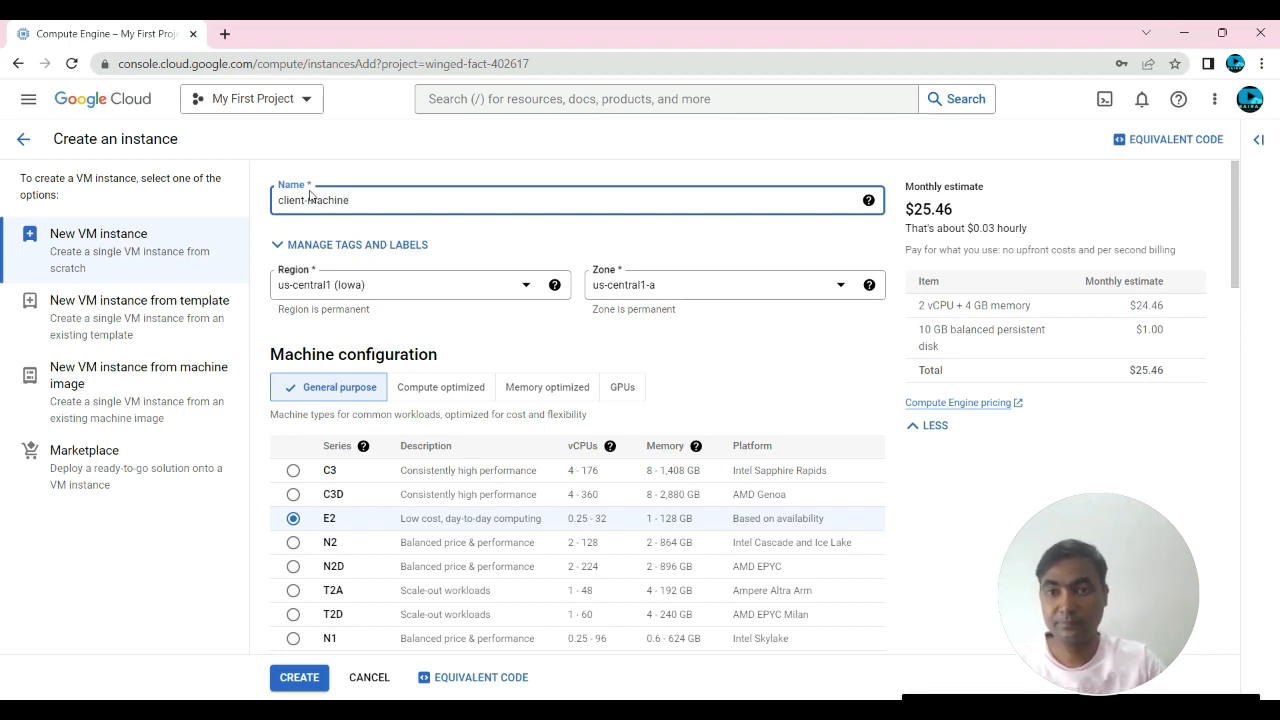
{"action": "type", "text": "-postr"}
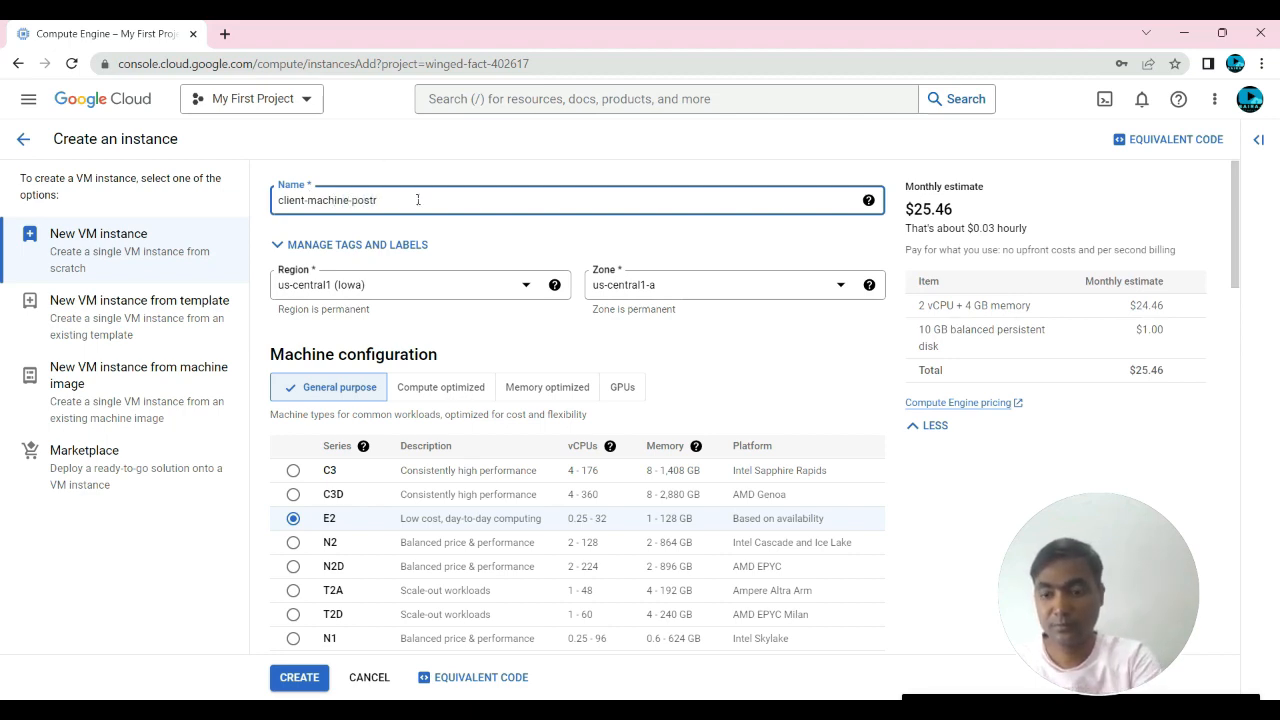
{"action": "type", "text": "esq"}
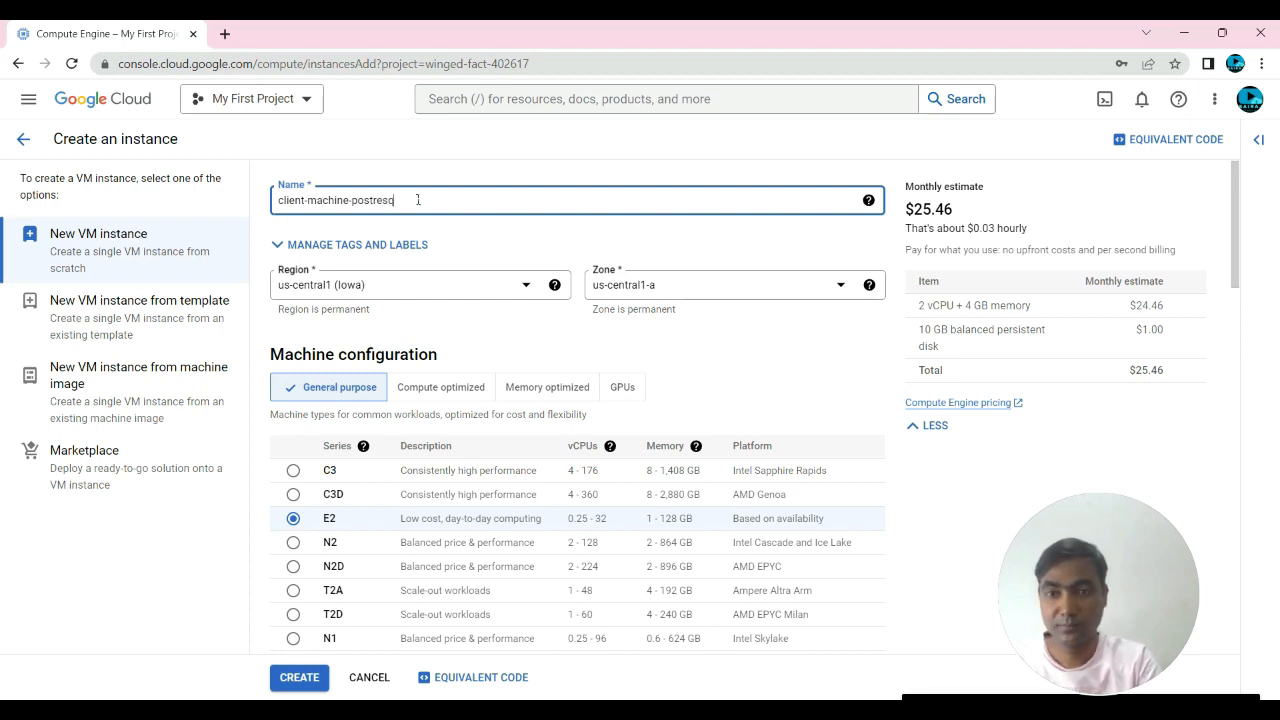
{"action": "type", "text": "l-vm"}
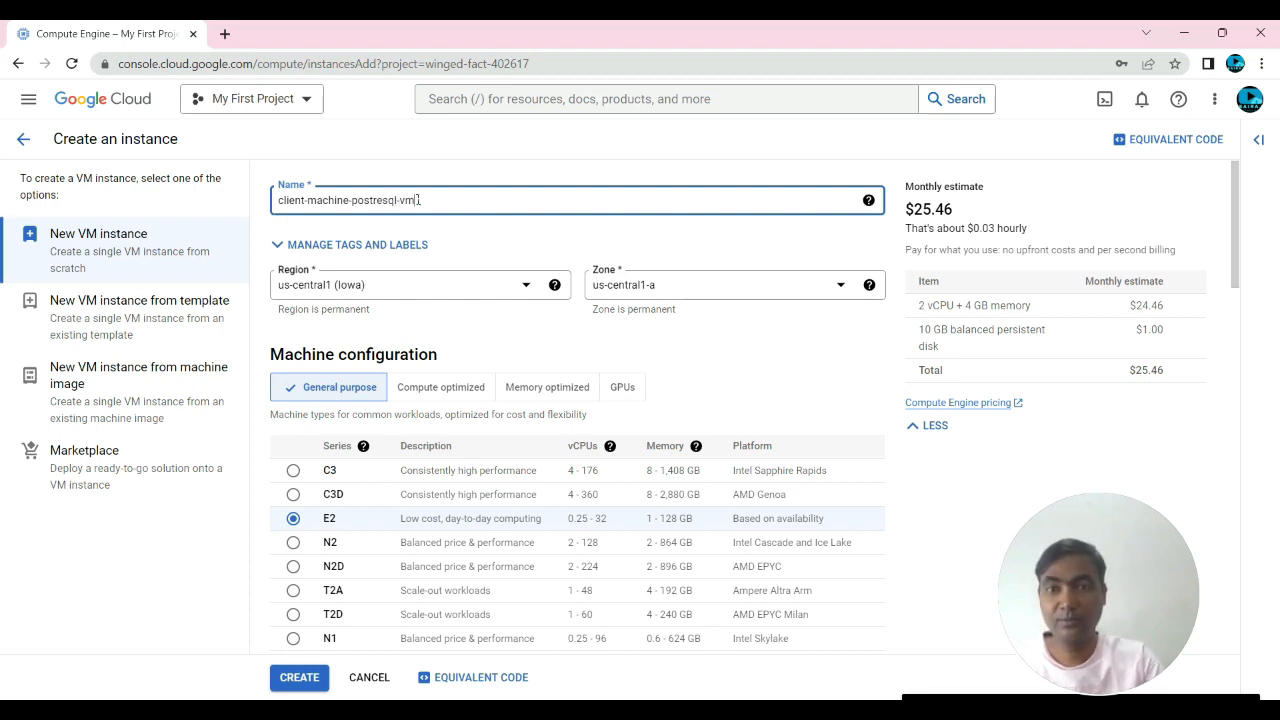
{"action": "left_click", "coordinate": [487, 251]}
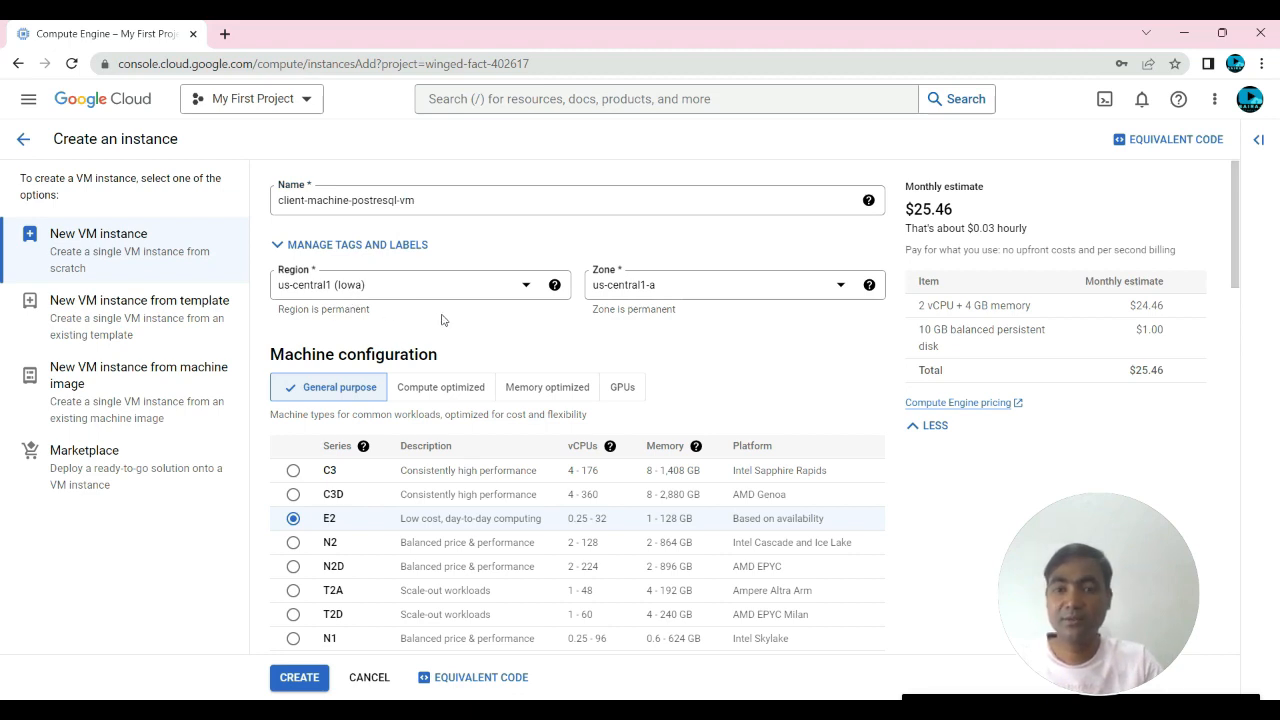
Allow HTTP and HTTPS traffic in the VM's firewall settings and create the instance.
{"action": "scroll", "coordinate": [491, 391], "scroll_direction": "down", "scroll_amount": 3}
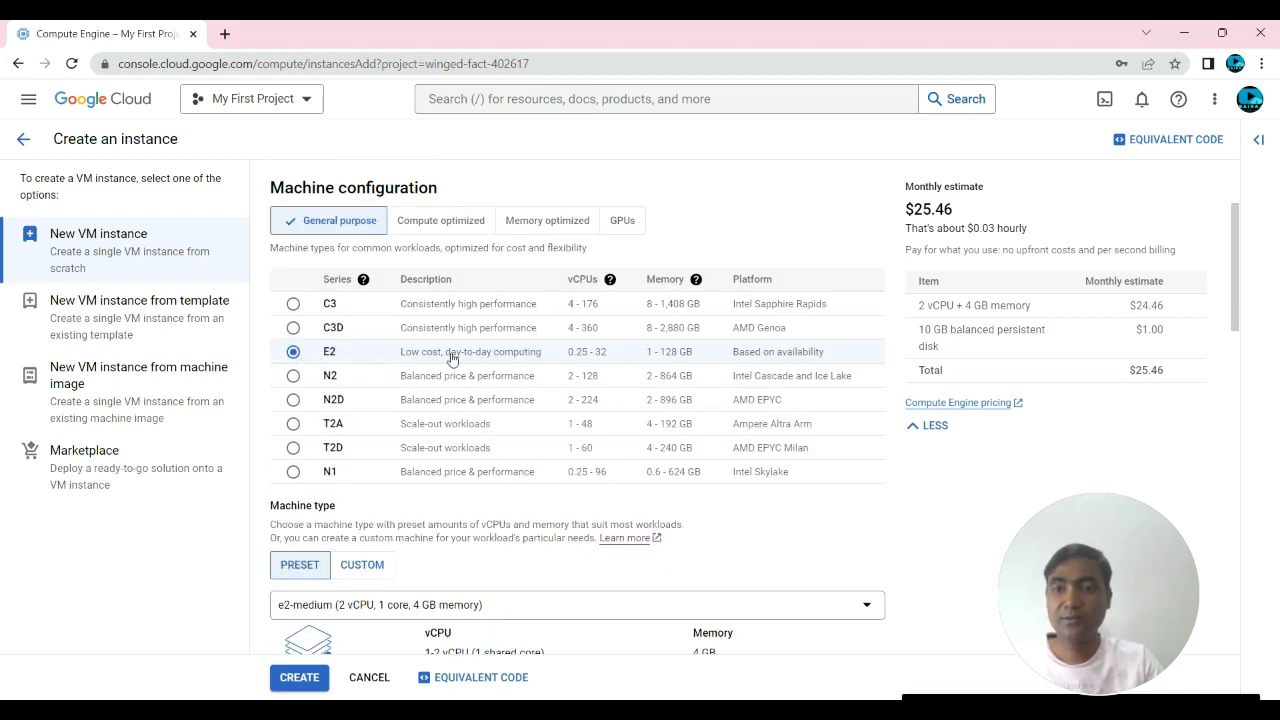
{"action": "scroll", "coordinate": [458, 358], "scroll_direction": "down", "scroll_amount": 6}
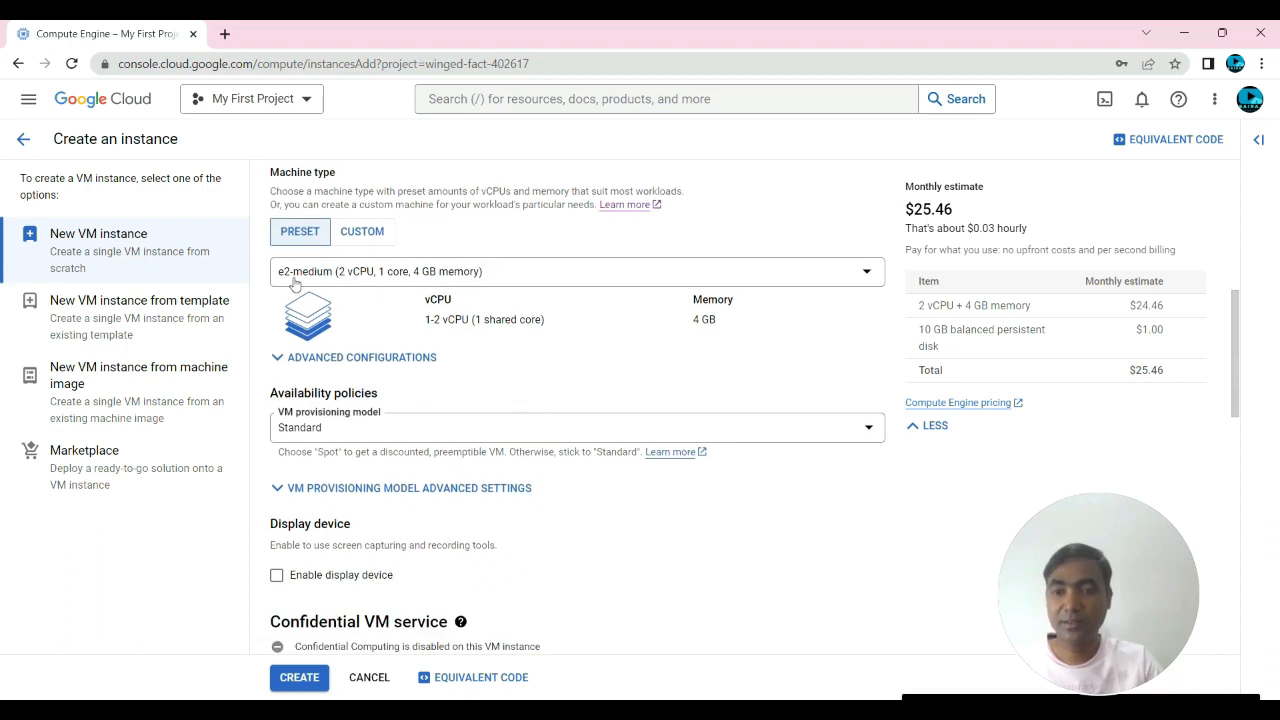
{"action": "scroll", "coordinate": [587, 373], "scroll_direction": "down", "scroll_amount": 1}
{"action": "scroll", "coordinate": [587, 373], "scroll_direction": "down", "scroll_amount": 5}
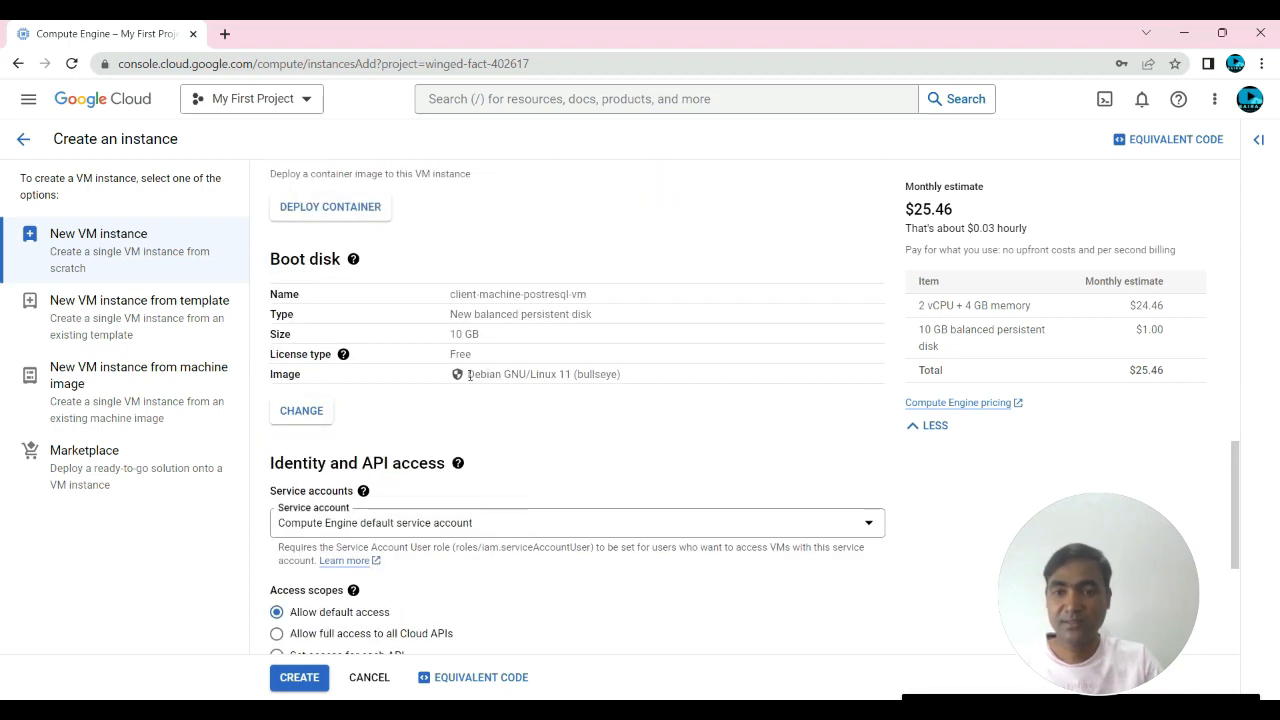
{"action": "left_click_drag", "start_coordinate": [468, 375], "coordinate": [572, 375]}
{"action": "left_click", "coordinate": [556, 428]}
{"action": "scroll", "coordinate": [556, 428], "scroll_direction": "down", "scroll_amount": 3}
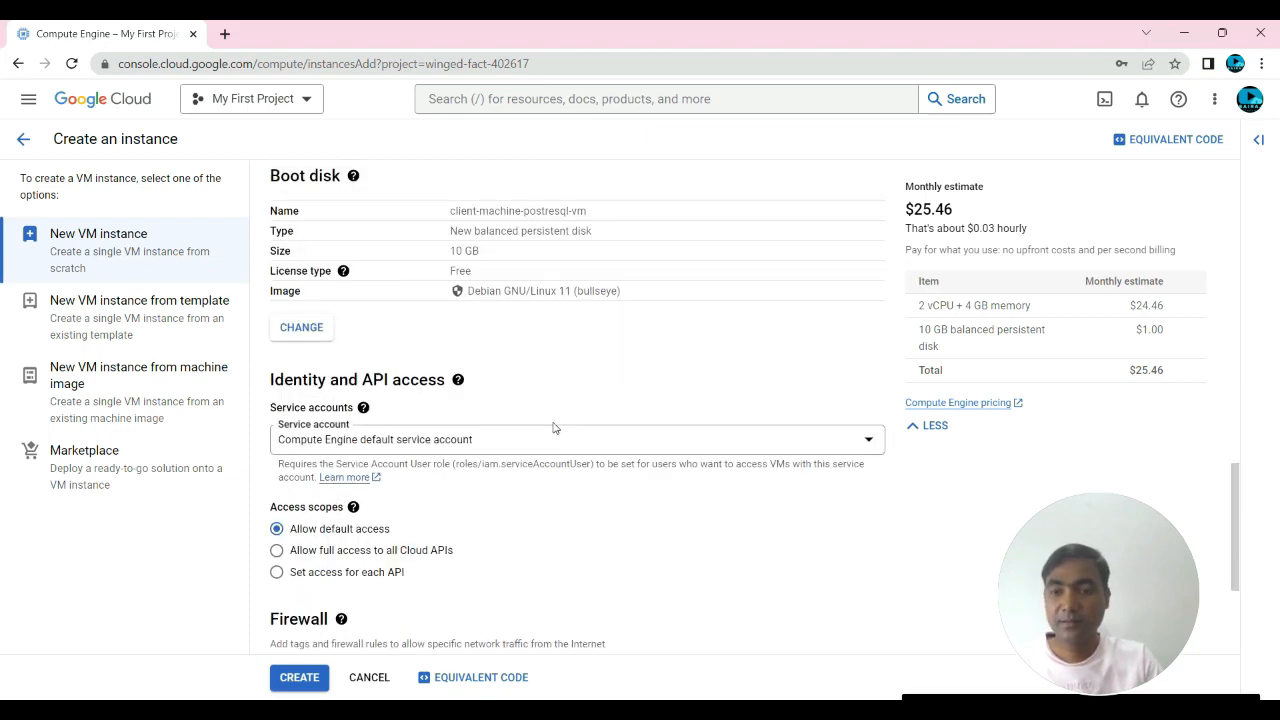
{"action": "scroll", "coordinate": [556, 428], "scroll_direction": "down", "scroll_amount": 1}
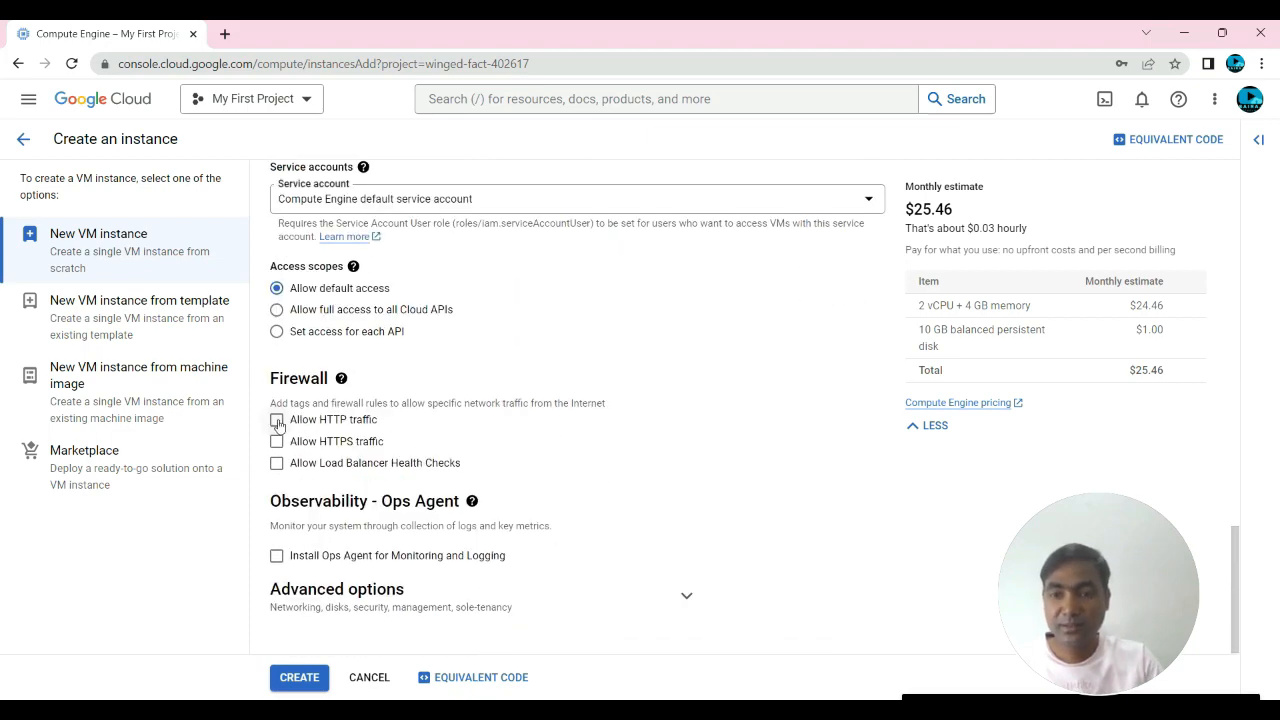
{"action": "left_click", "coordinate": [278, 421]}
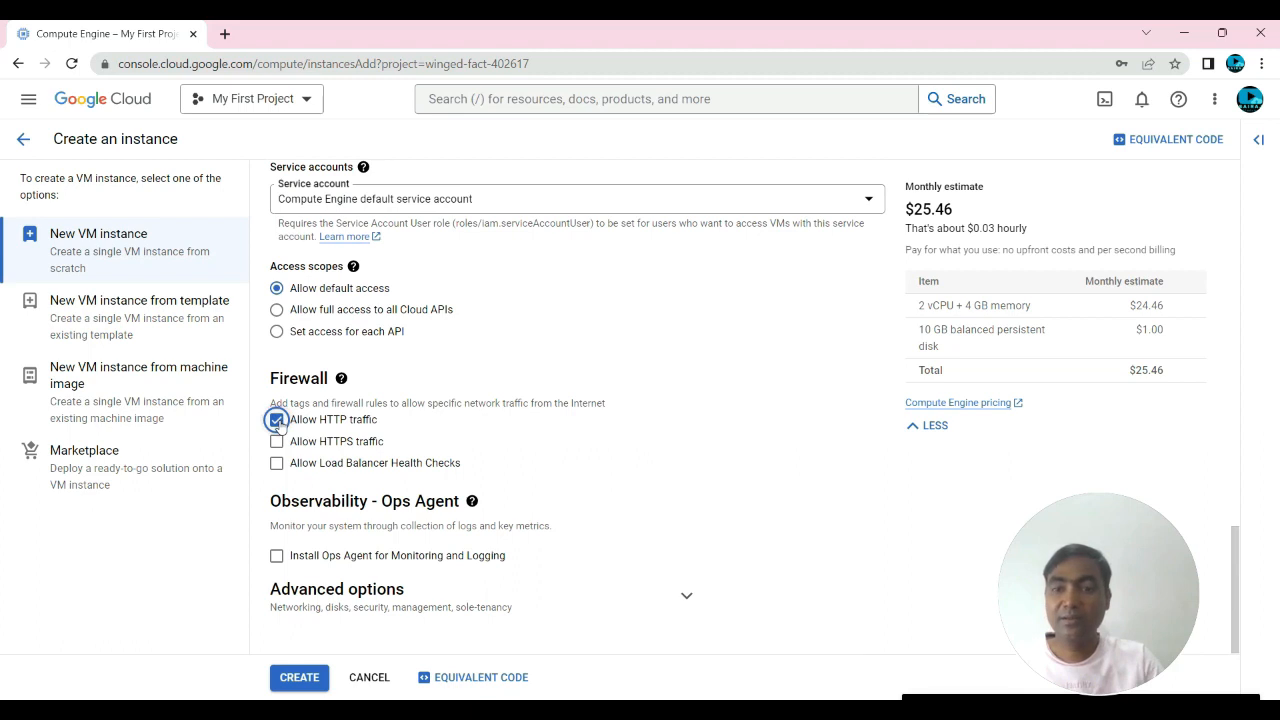
{"action": "left_click", "coordinate": [277, 442]}
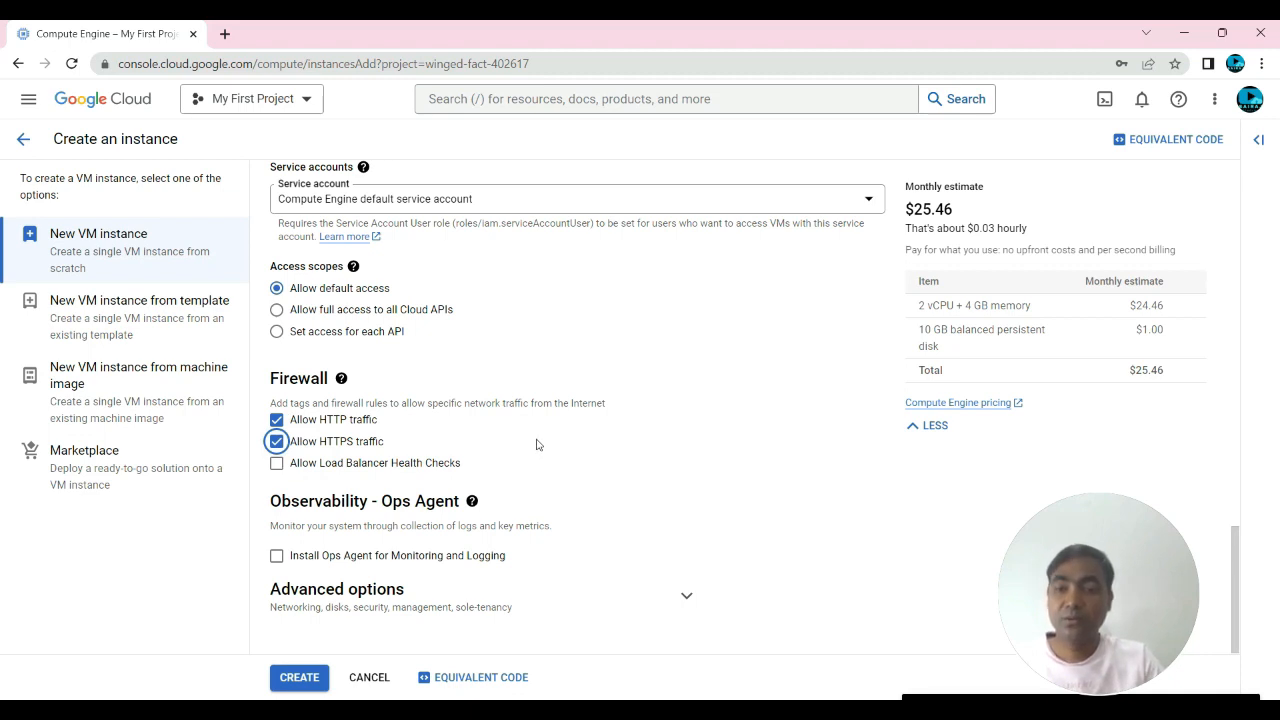
{"action": "left_click", "coordinate": [299, 678]}
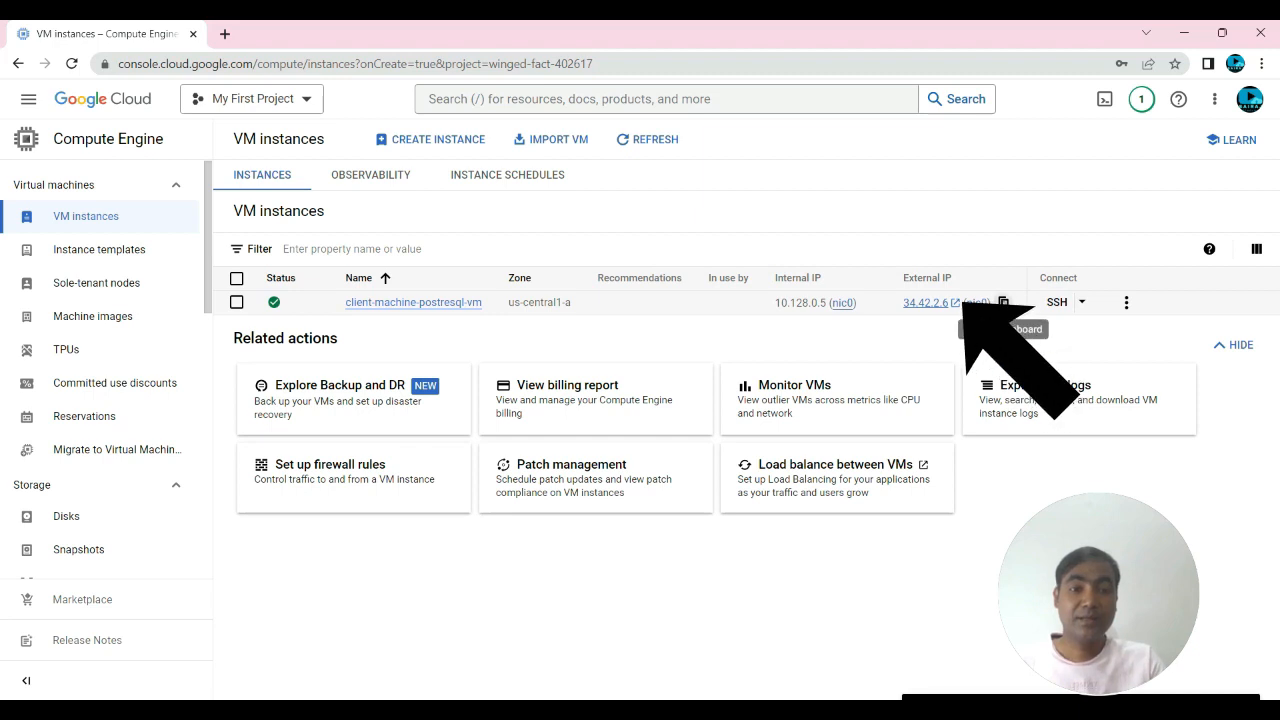
Copy the external IP of client-machine-postresql-vm and open the mypostgresql-database instance in Cloud SQL.
{"action": "left_click", "coordinate": [236, 302]}
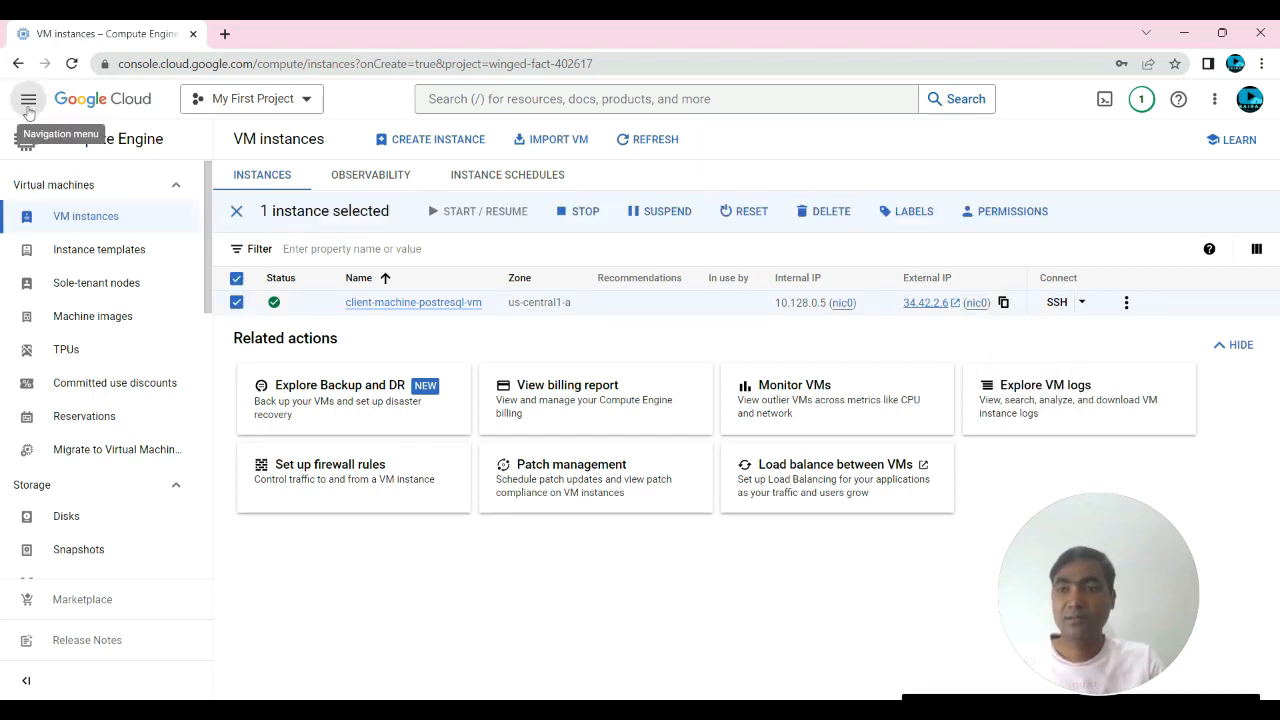
{"action": "left_click", "coordinate": [31, 102]}
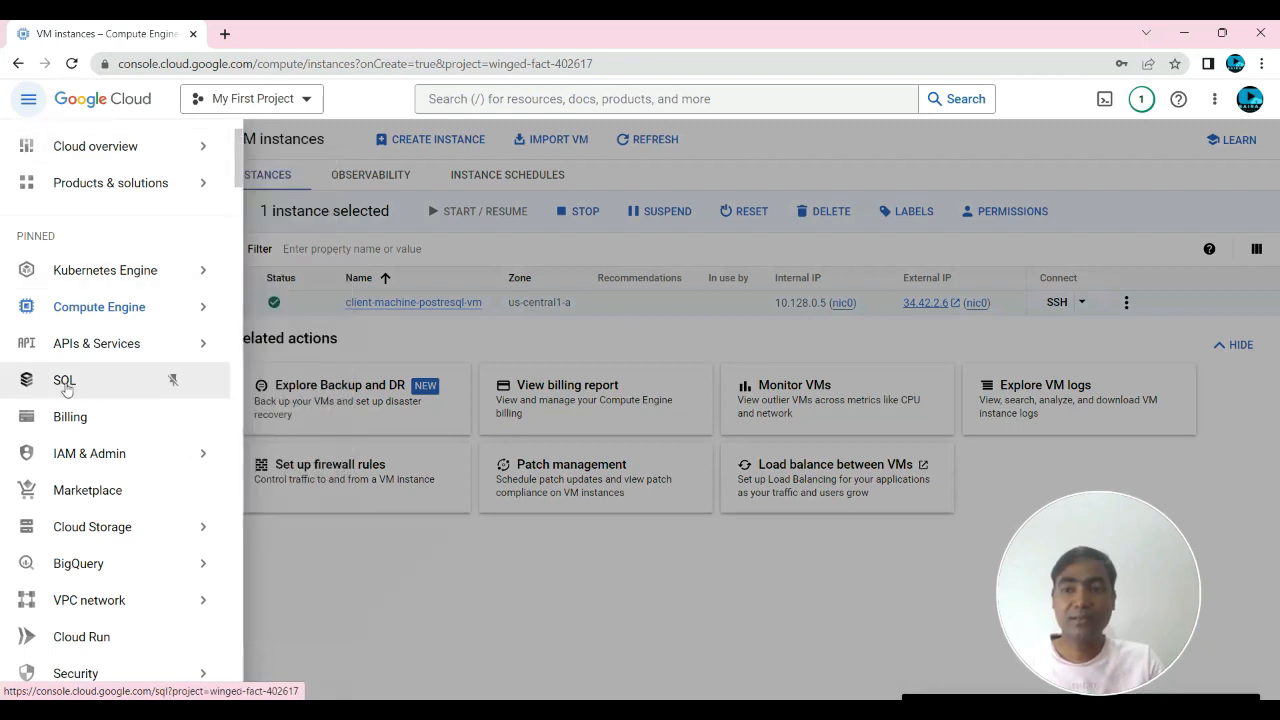
{"action": "left_click", "coordinate": [64, 382]}
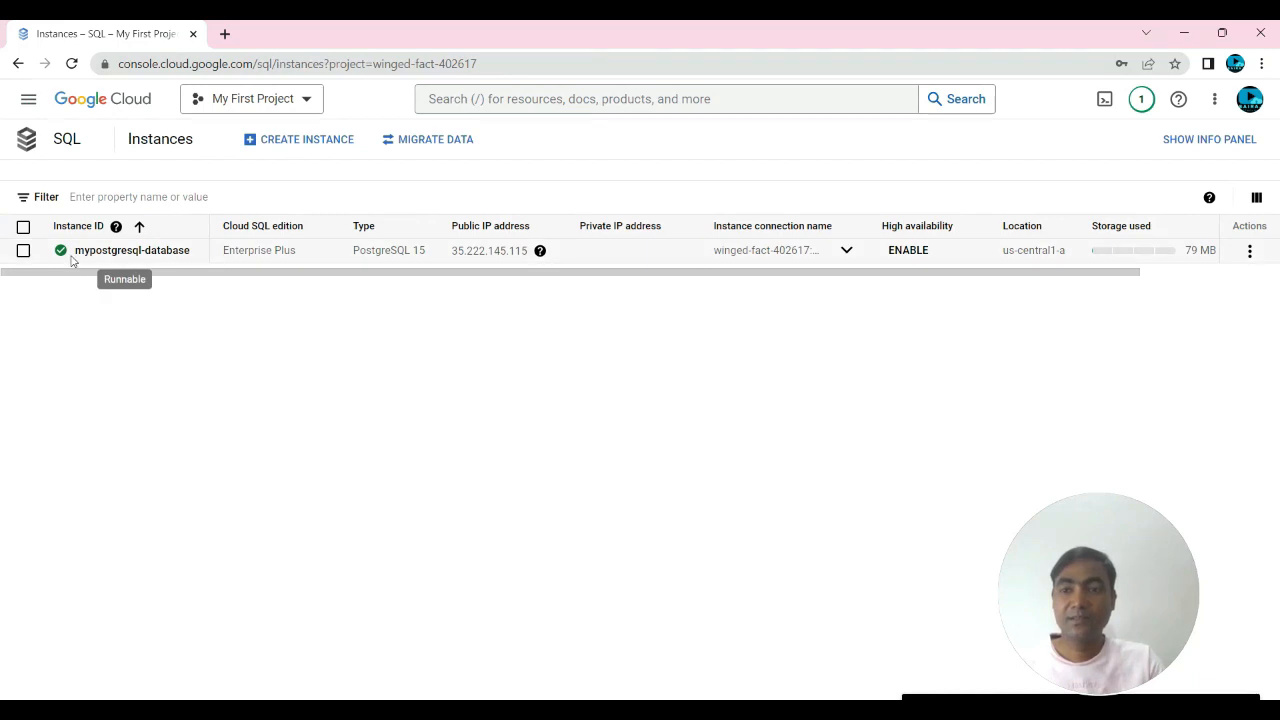
{"action": "left_click", "coordinate": [162, 256]}
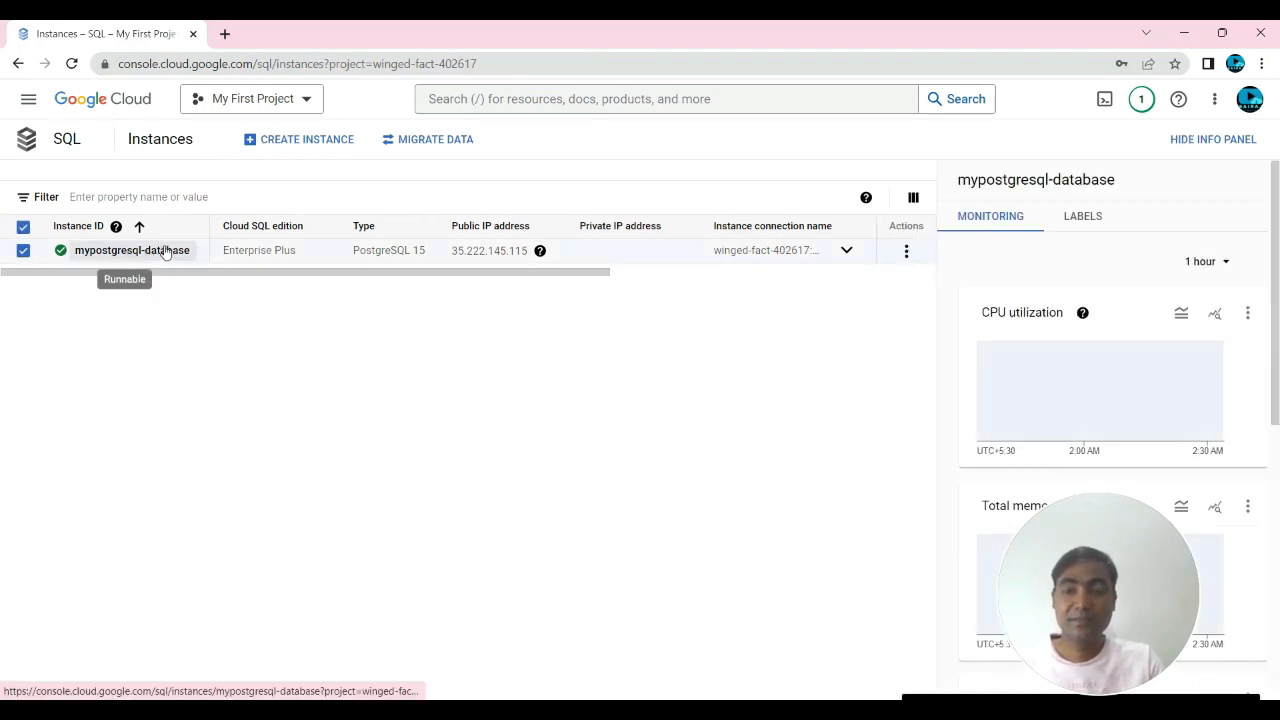
{"action": "left_click", "coordinate": [152, 252]}
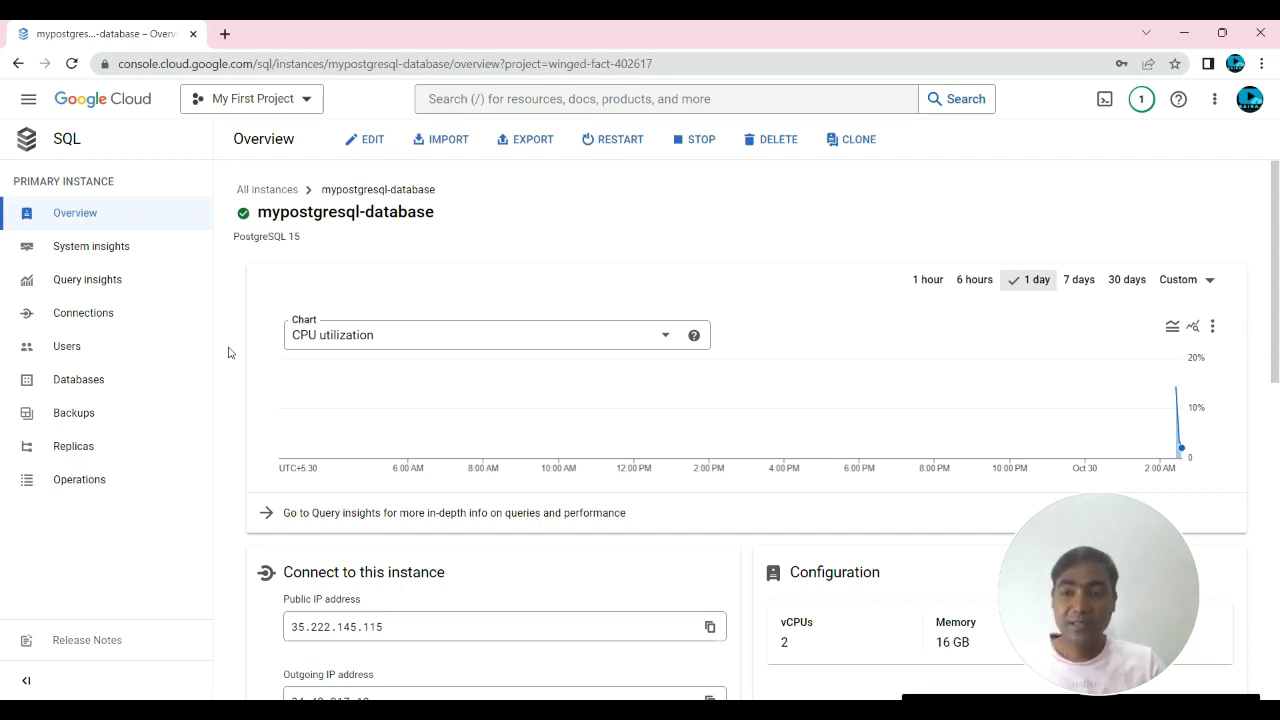
Start adding an authorized network in the networking section of the database instance's connection settings.
{"action": "left_click", "coordinate": [89, 318]}
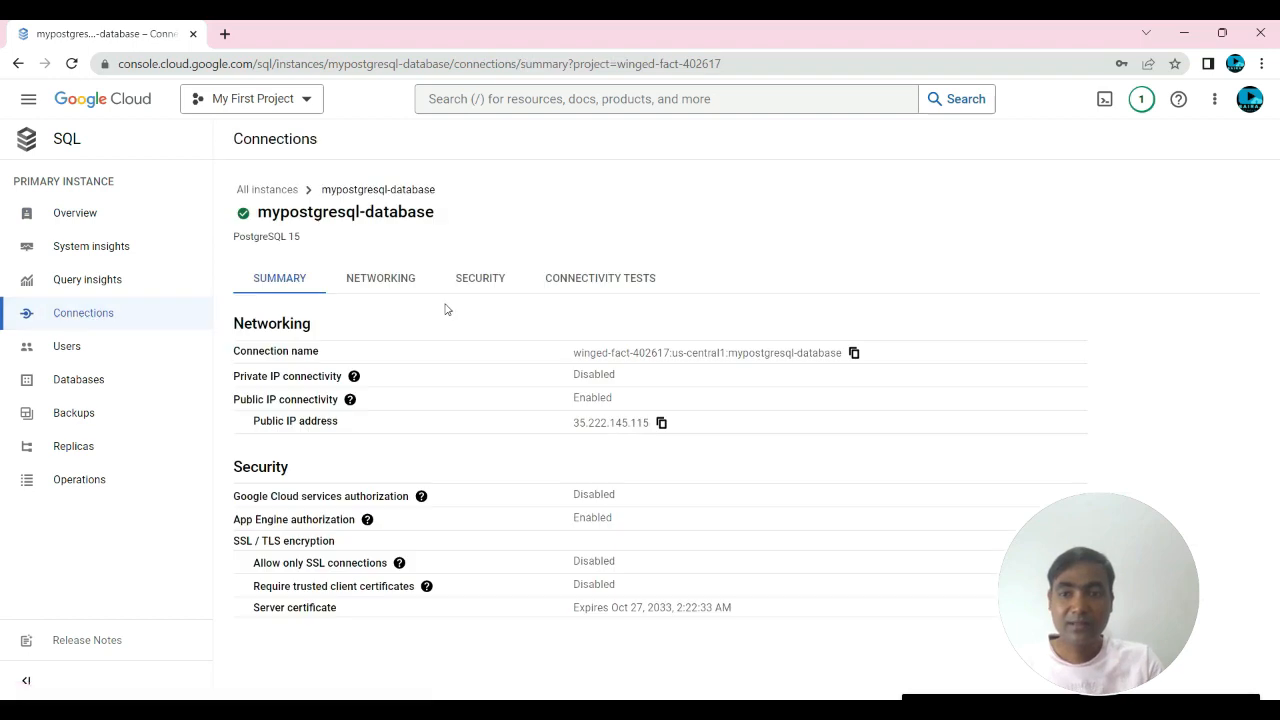
{"action": "left_click", "coordinate": [377, 285]}
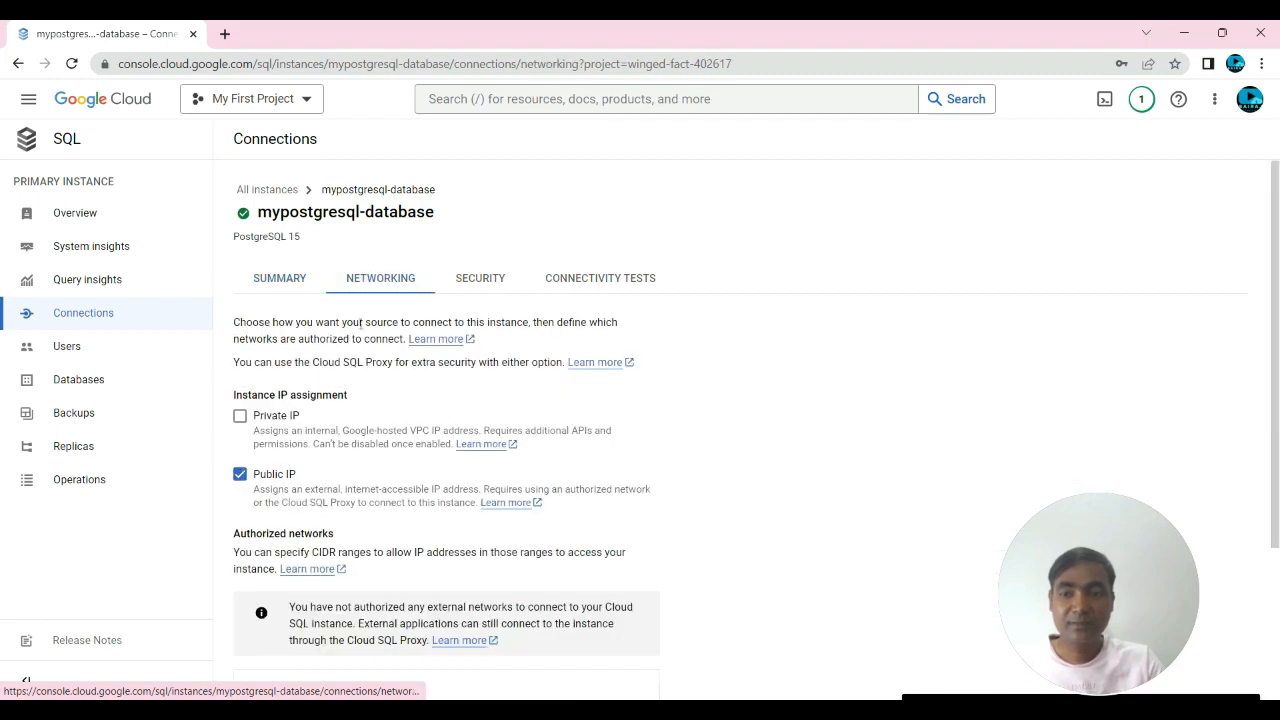
{"action": "scroll", "coordinate": [369, 387], "scroll_direction": "down", "scroll_amount": 2}
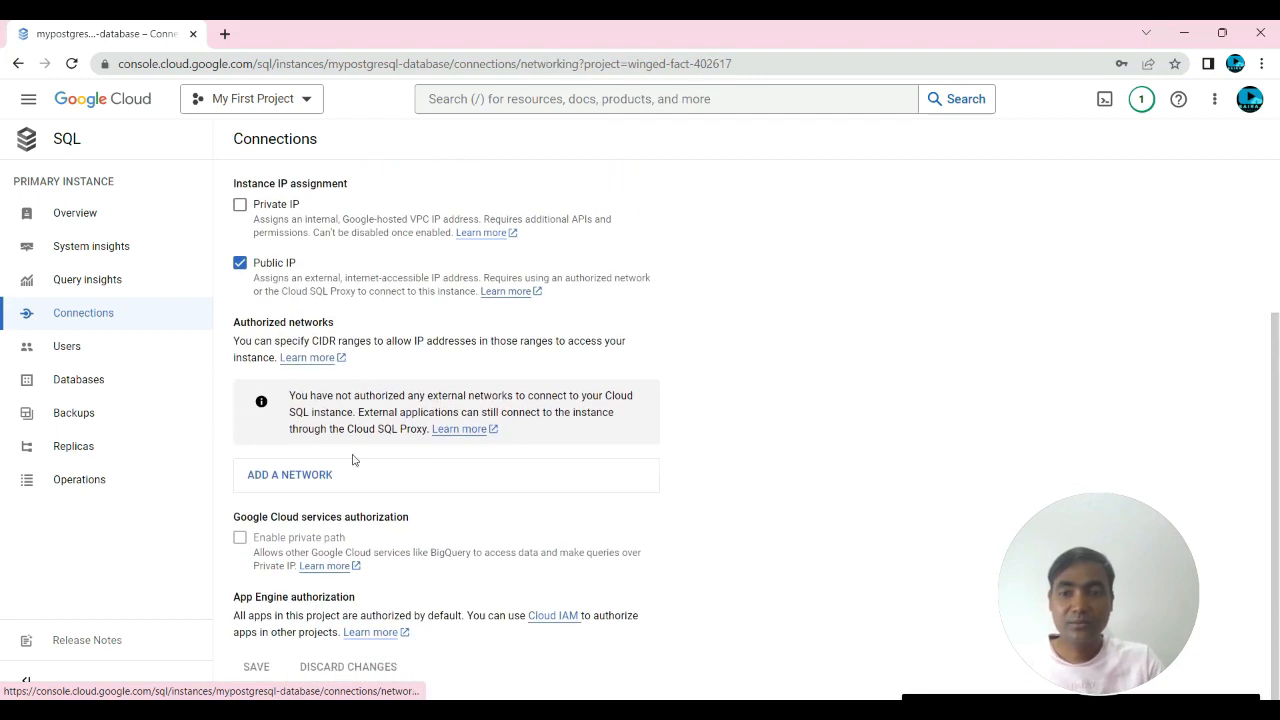
{"action": "left_click", "coordinate": [300, 484]}
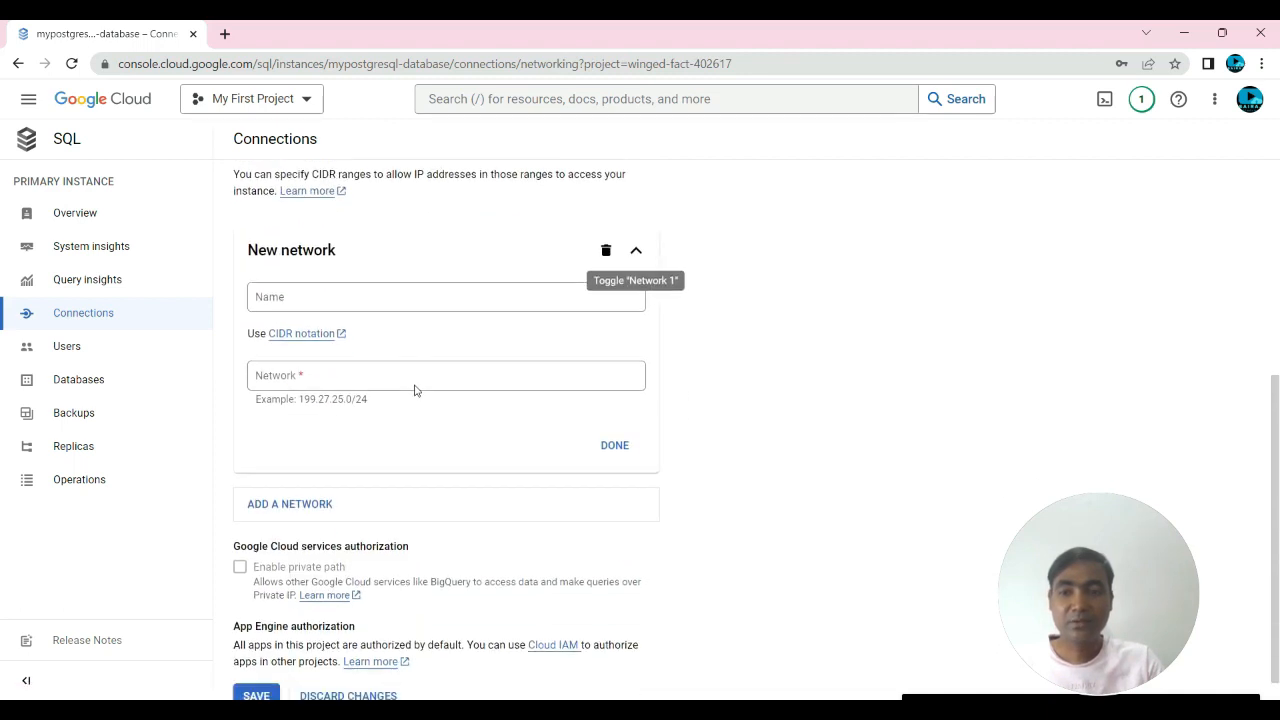
Set the new authorized network's address to 34.42.2.6 and its name to mypostgre-network.
{"action": "left_click", "coordinate": [289, 377]}
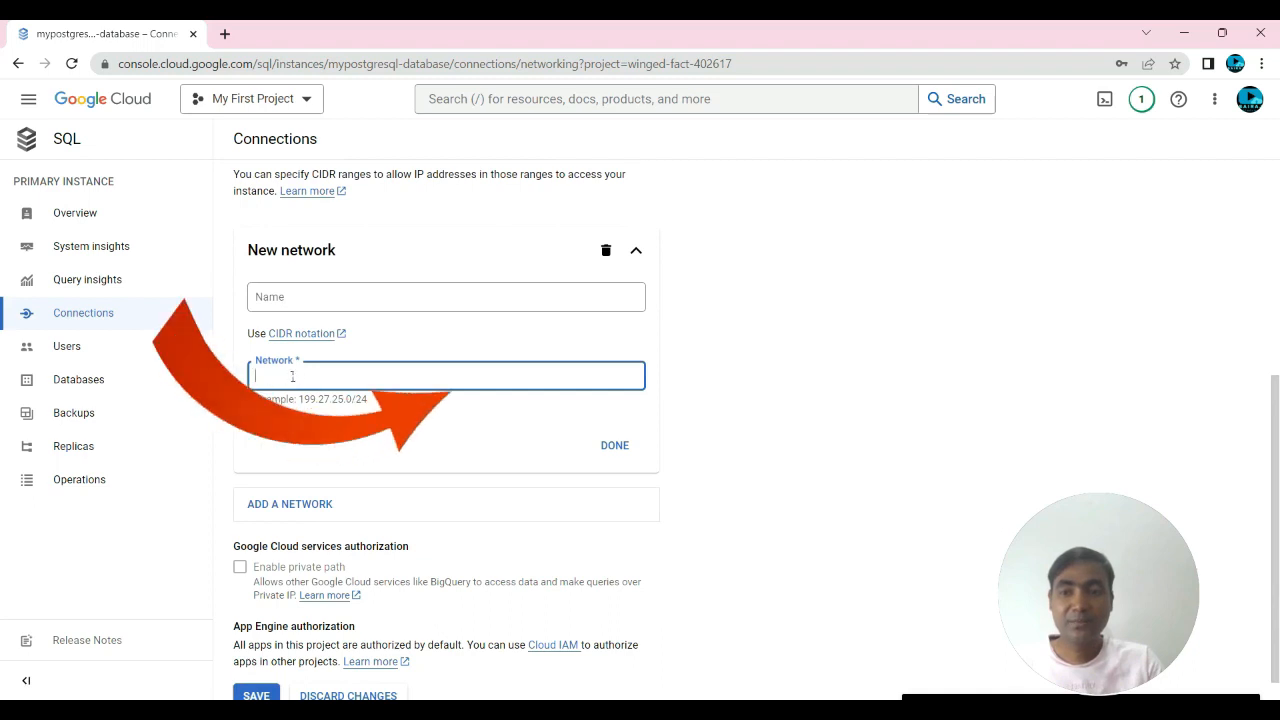
{"action": "left_click", "coordinate": [292, 375]}
{"action": "type", "text": "34.42.26"}
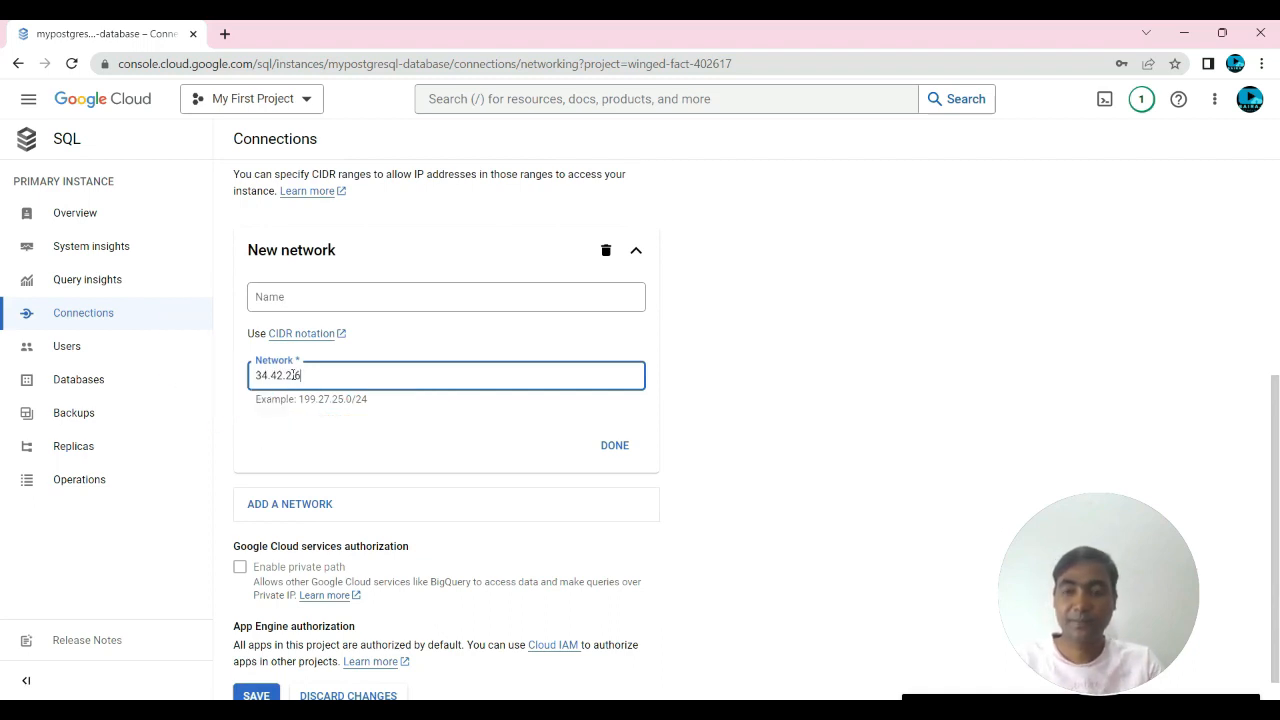
{"action": "left_click", "coordinate": [325, 409]}
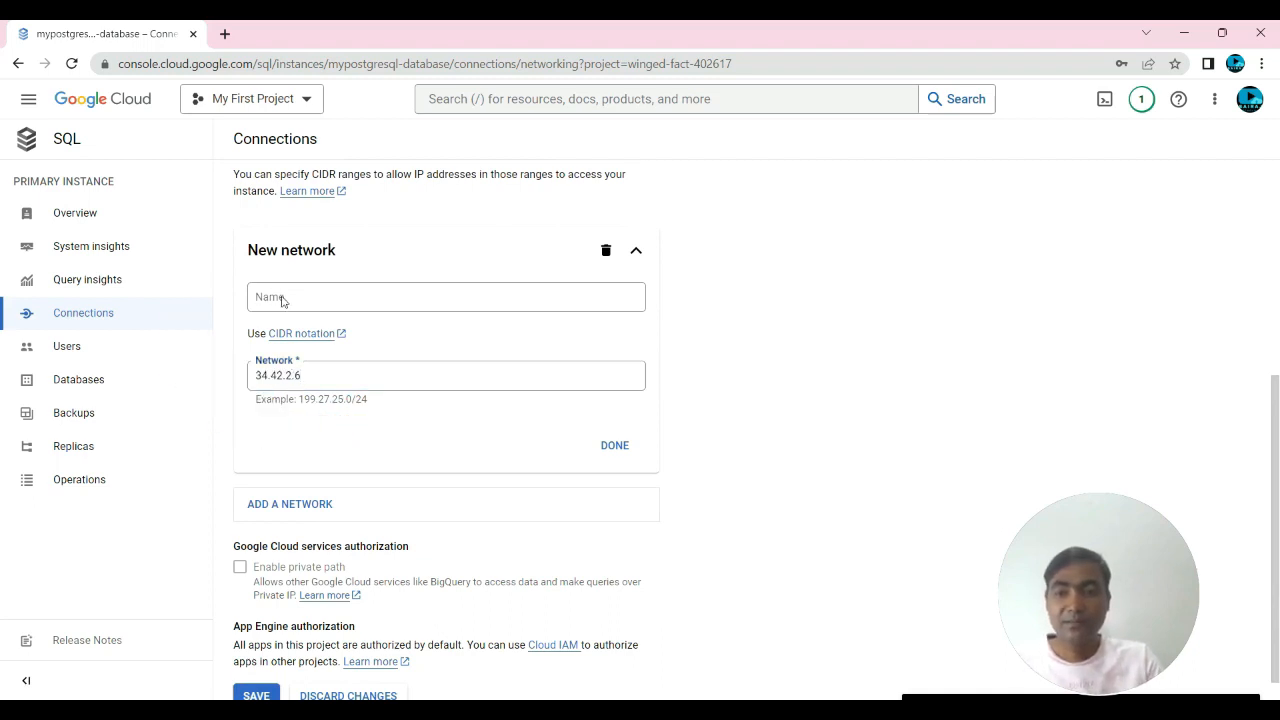
{"action": "left_click", "coordinate": [283, 299]}
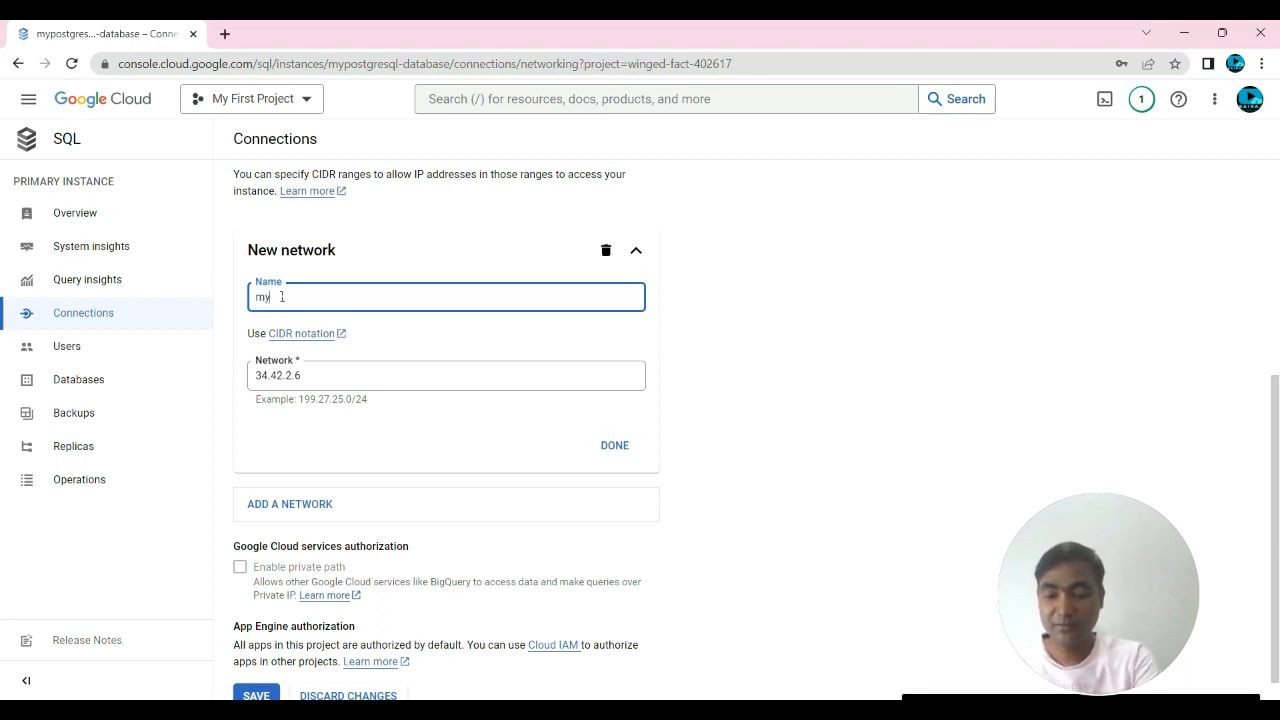
{"action": "type", "text": "postgr"}
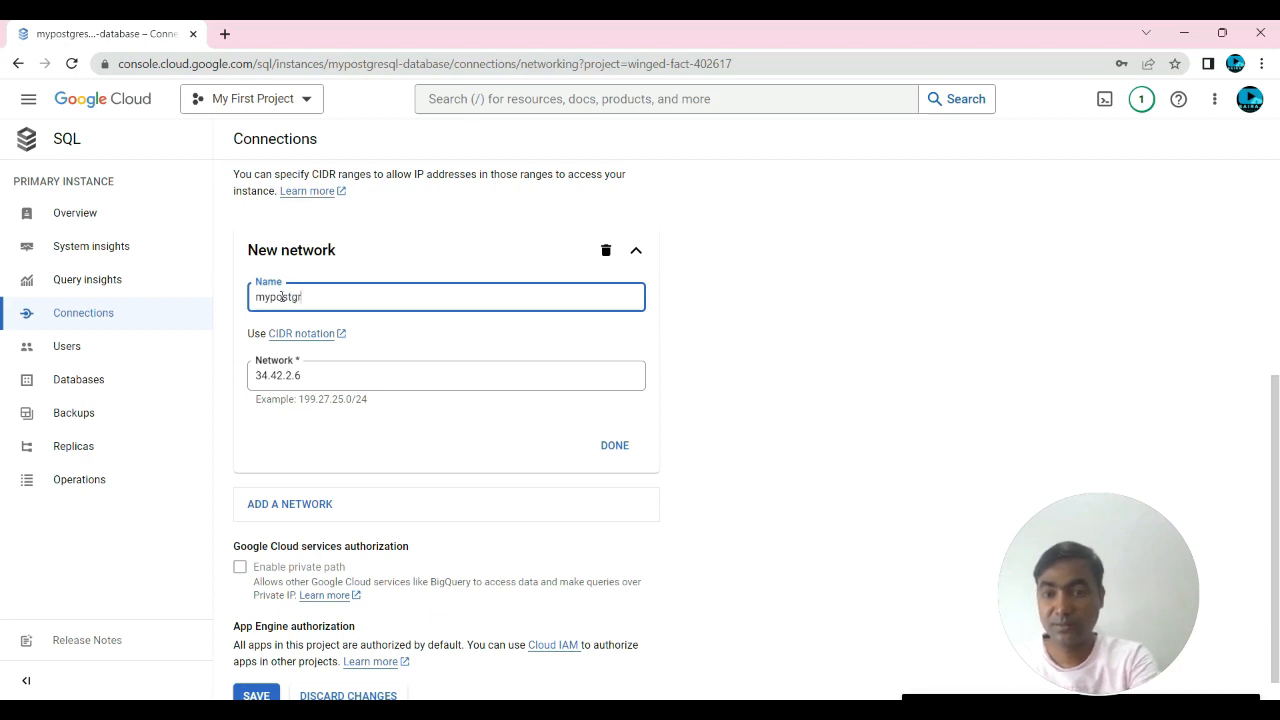
{"action": "type", "text": "e-network"}
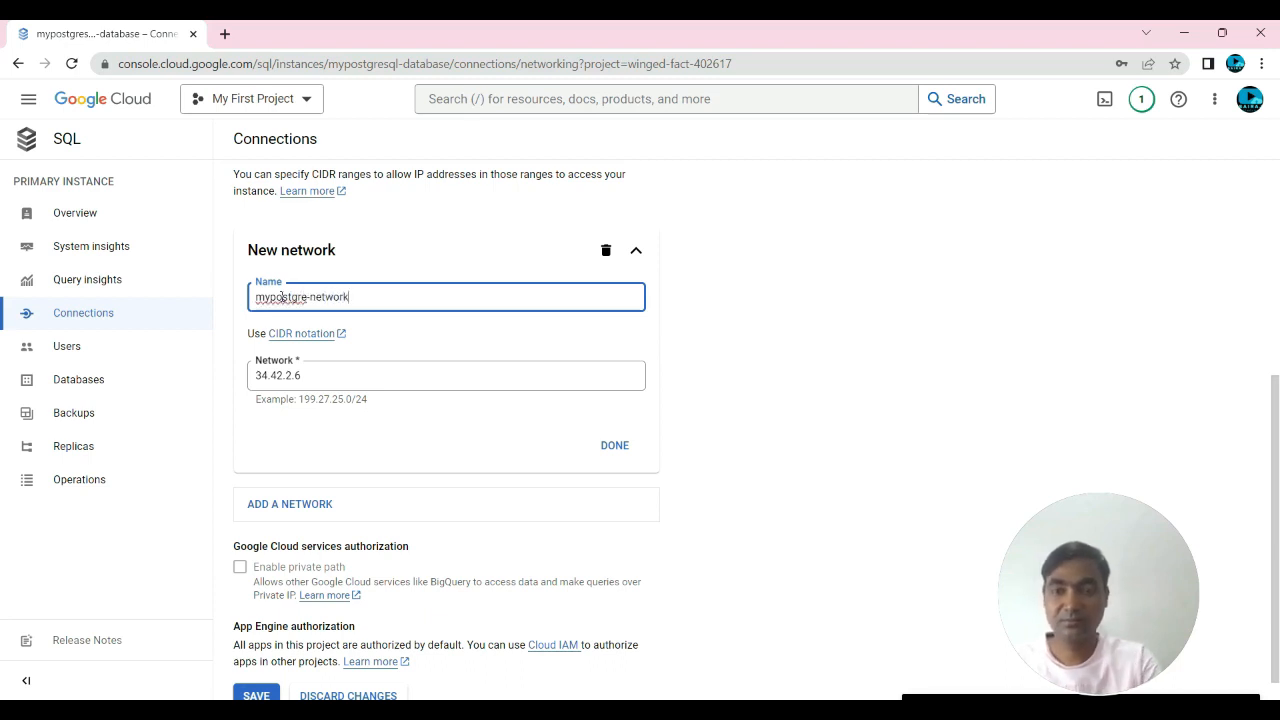
{"action": "left_click", "coordinate": [417, 343]}
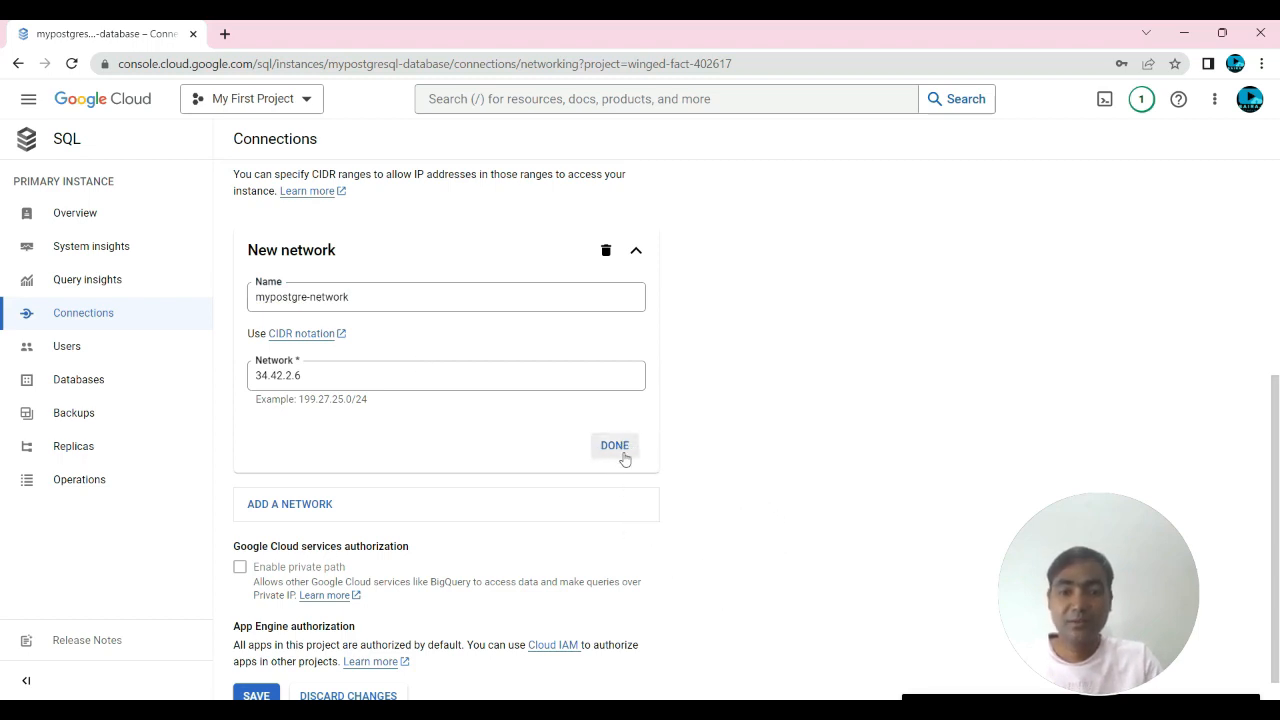
Finish the mypostgre-network entry and save the database instance's connection settings.
{"action": "left_click", "coordinate": [622, 457]}
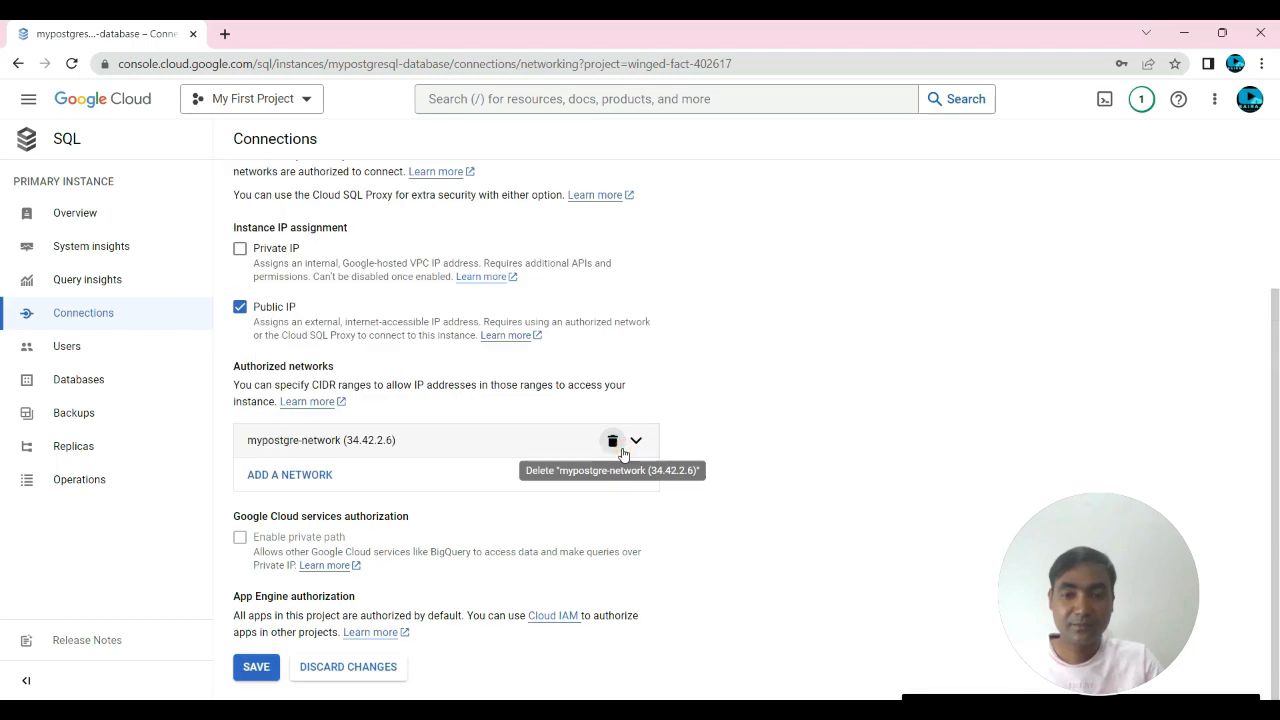
{"action": "left_click", "coordinate": [264, 675]}
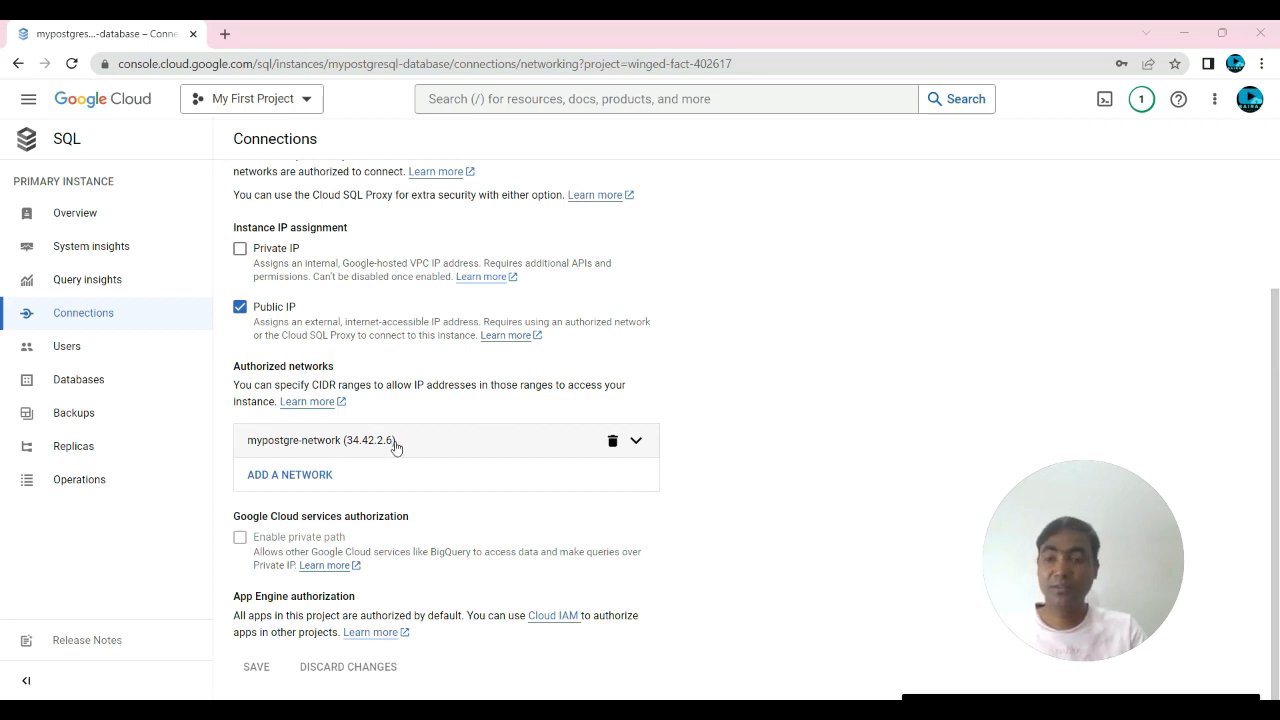
Open a browser SSH session to client-machine-postresql-vm from the Compute Engine VM instances and authorize the connection.
{"action": "left_click", "coordinate": [29, 102]}
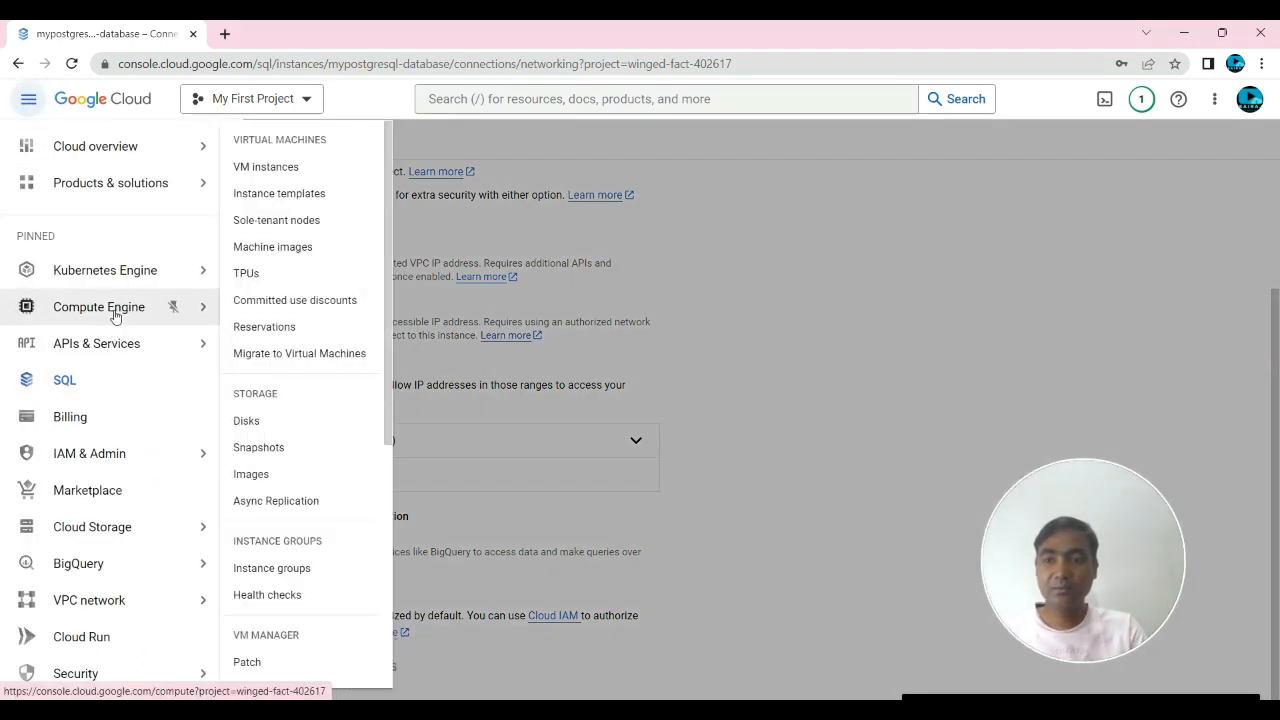
{"action": "left_click", "coordinate": [115, 316]}
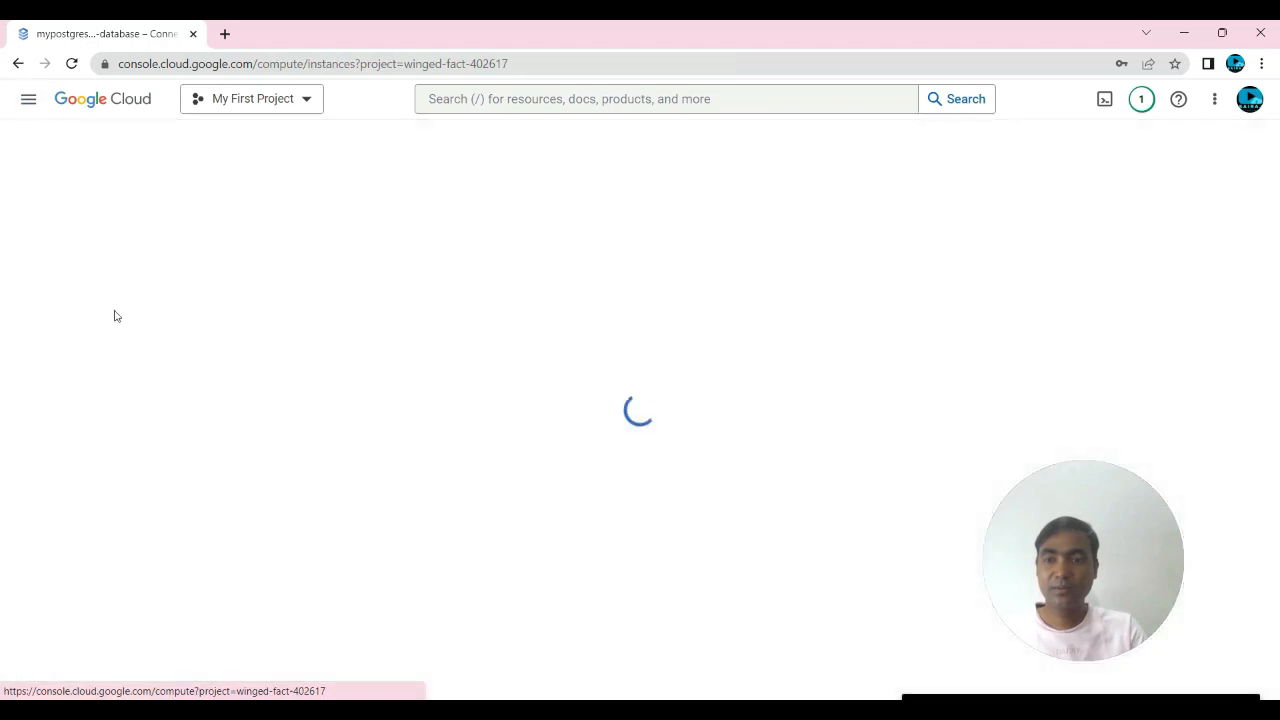
{"action": "left_click", "coordinate": [236, 302]}
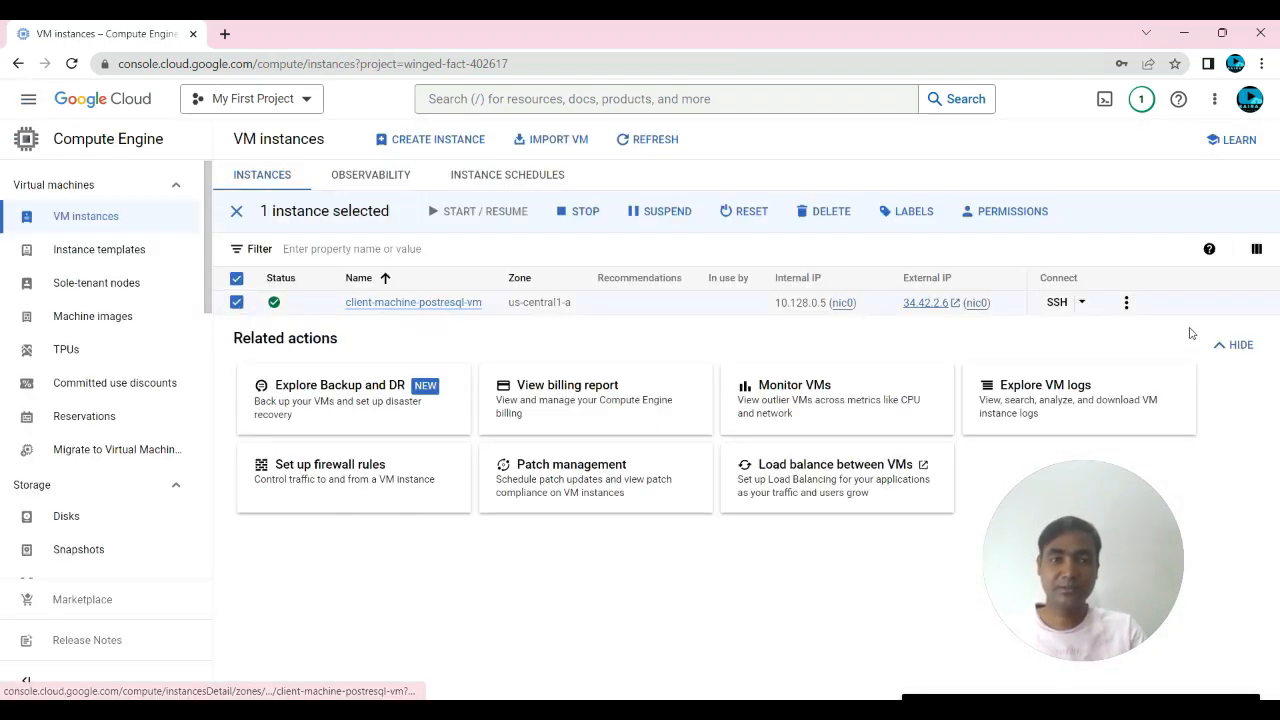
{"action": "left_click", "coordinate": [1083, 305]}
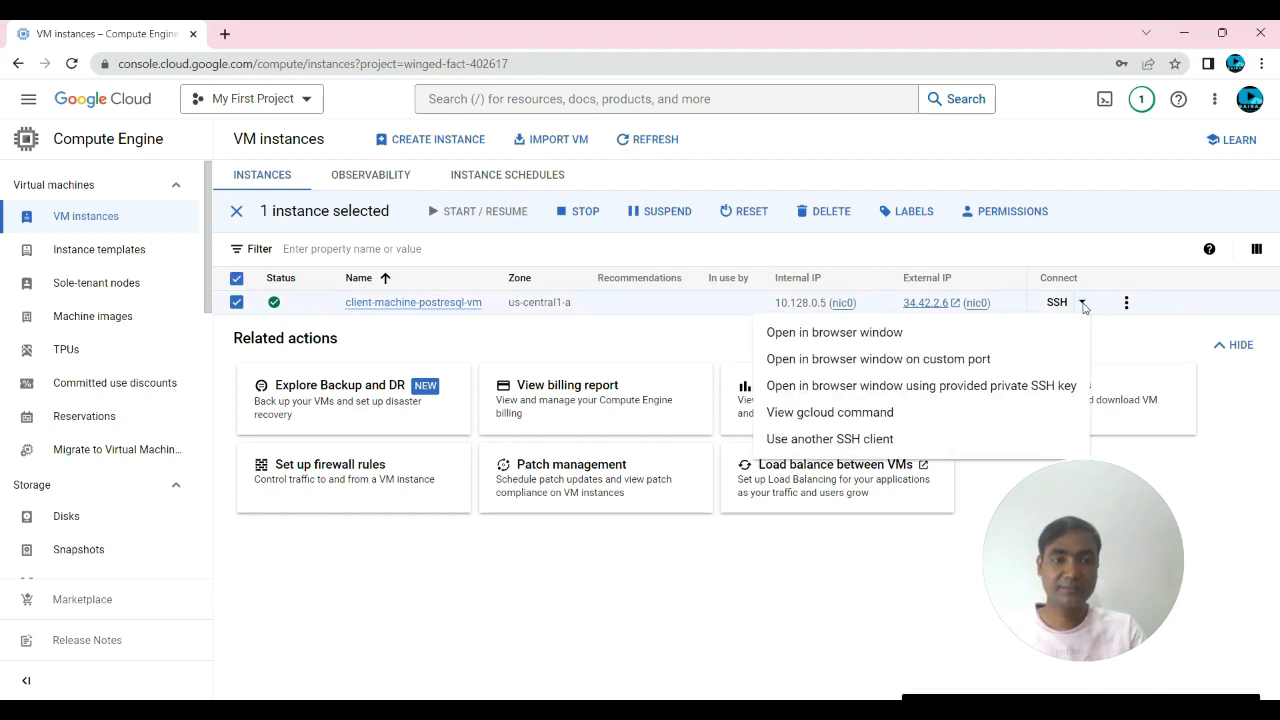
{"action": "left_click", "coordinate": [827, 342]}
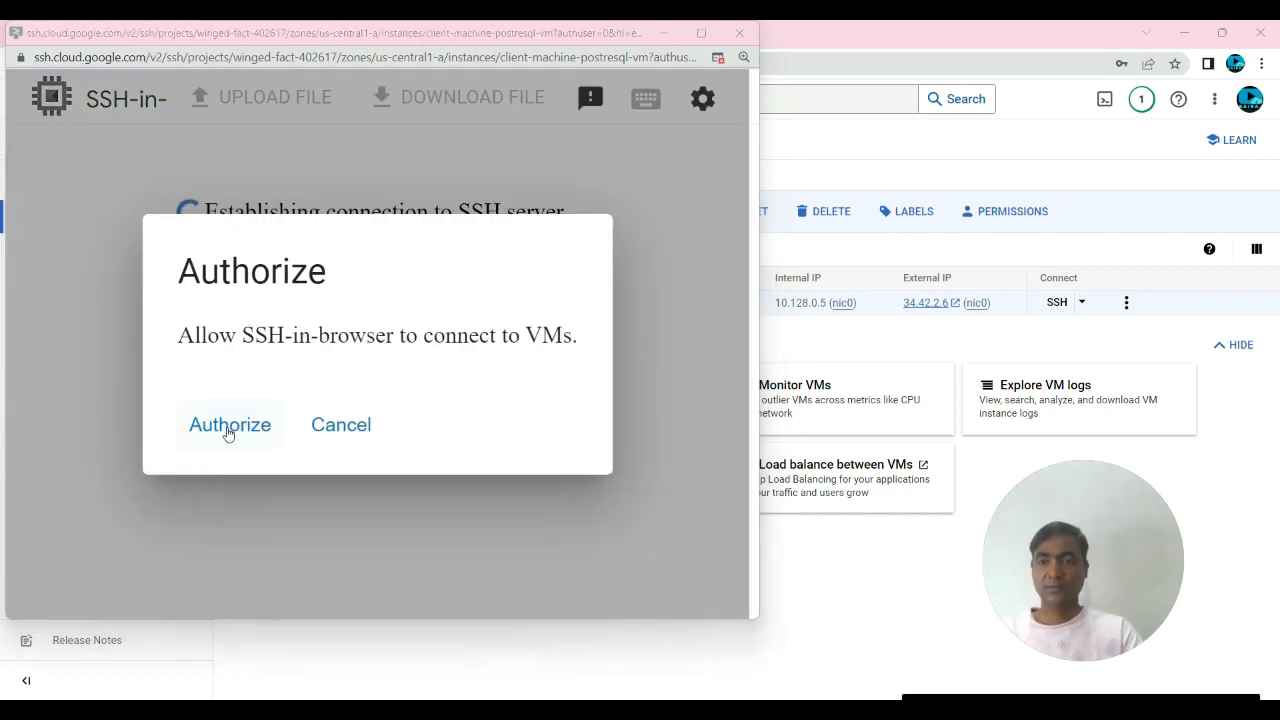
{"action": "left_click", "coordinate": [228, 425]}
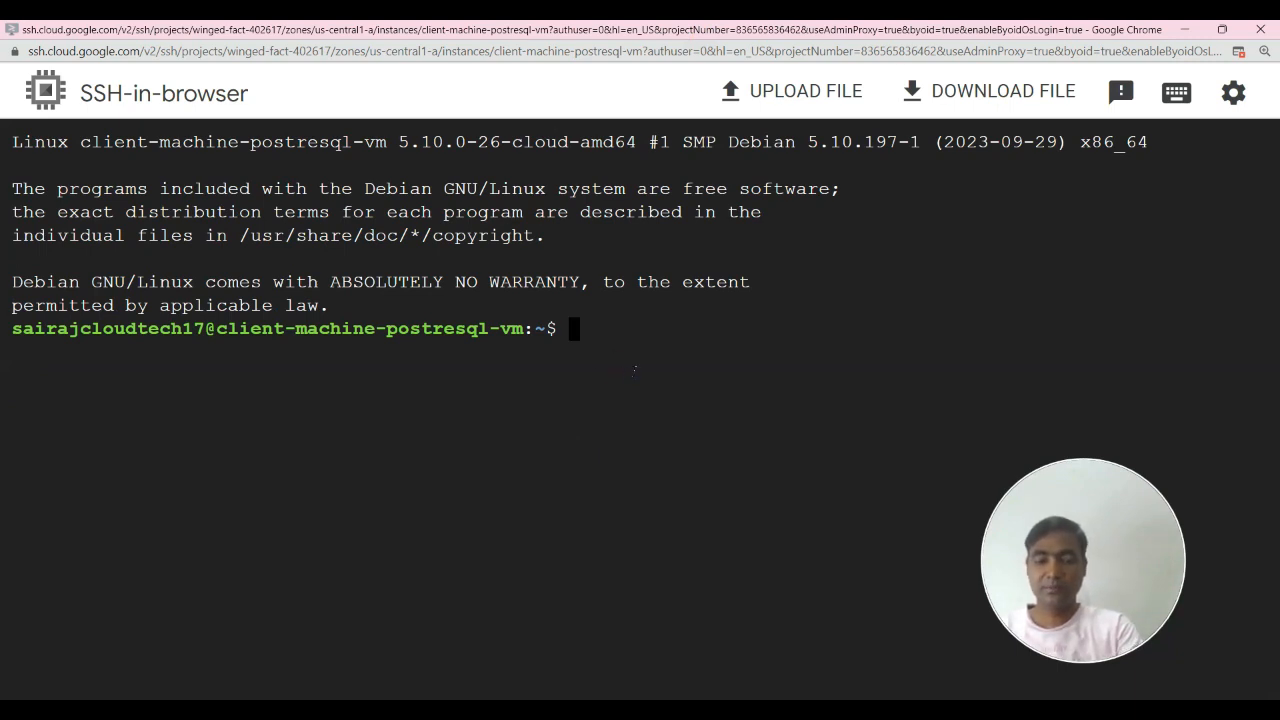
Clear the terminal and refresh the VM's package lists with sudo apt update.
{"action": "key", "text": "ctrl+l"}
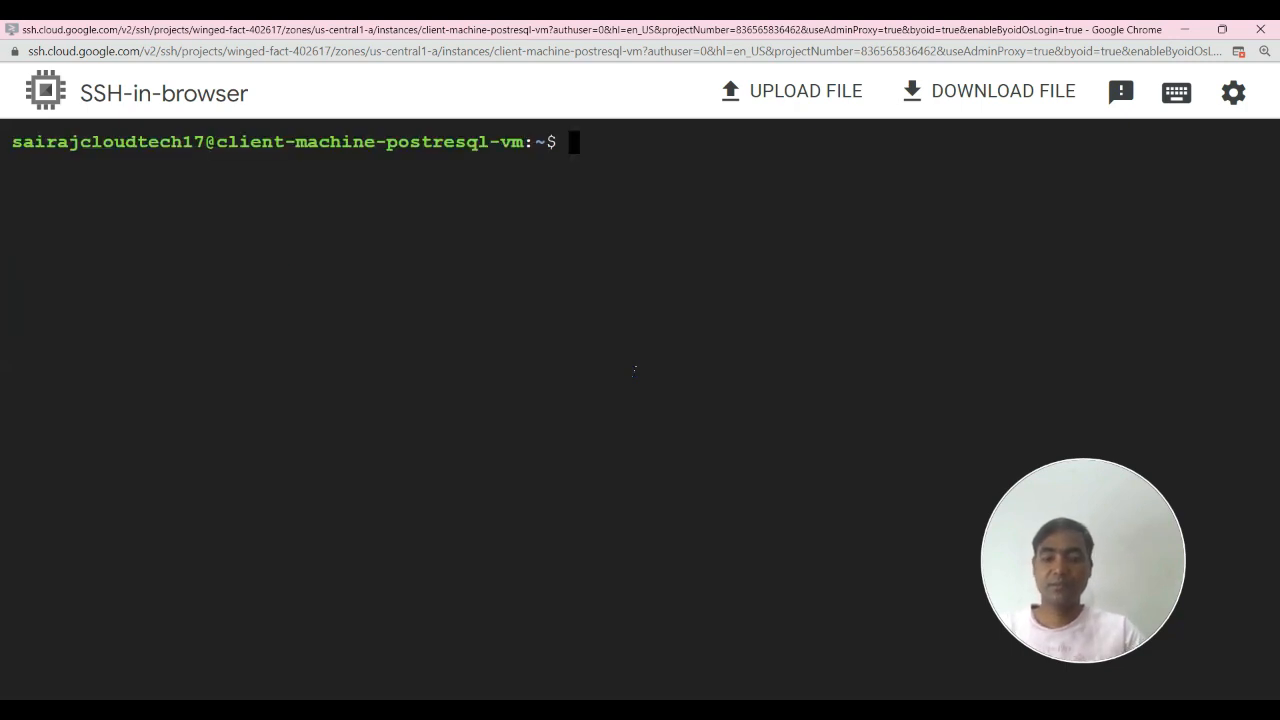
{"action": "type", "text": "su"}
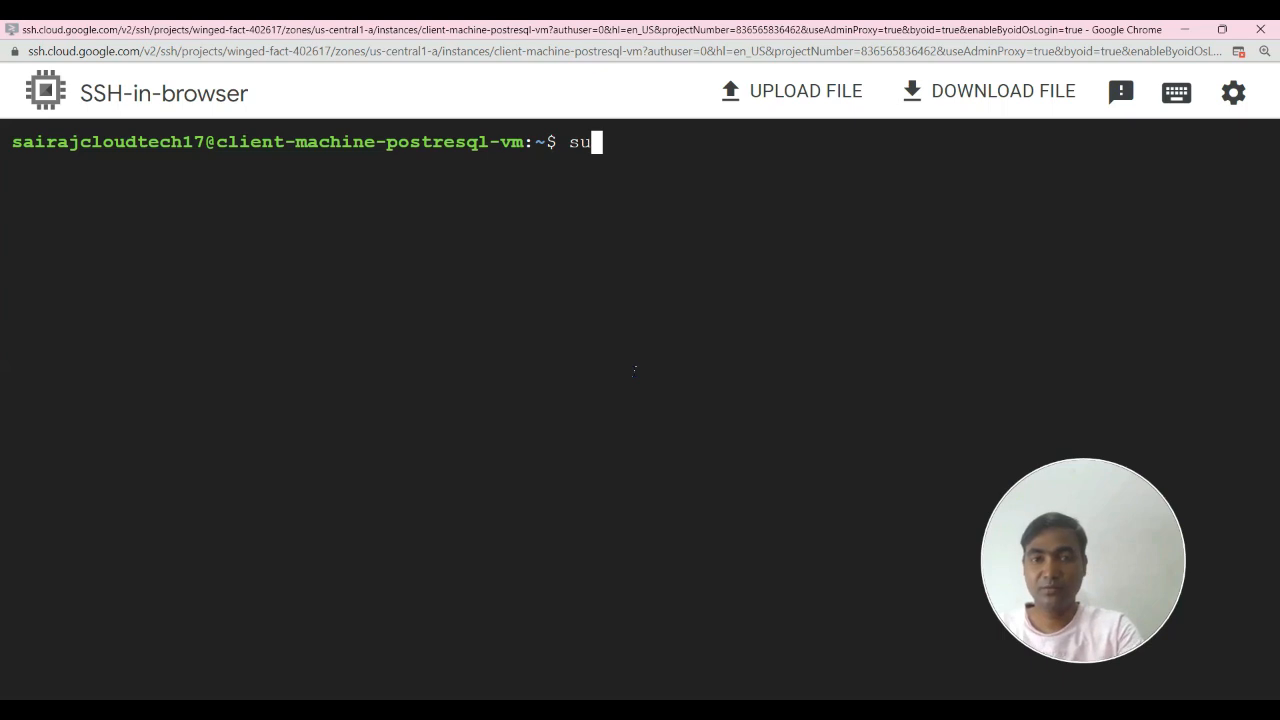
{"action": "type", "text": "do"}
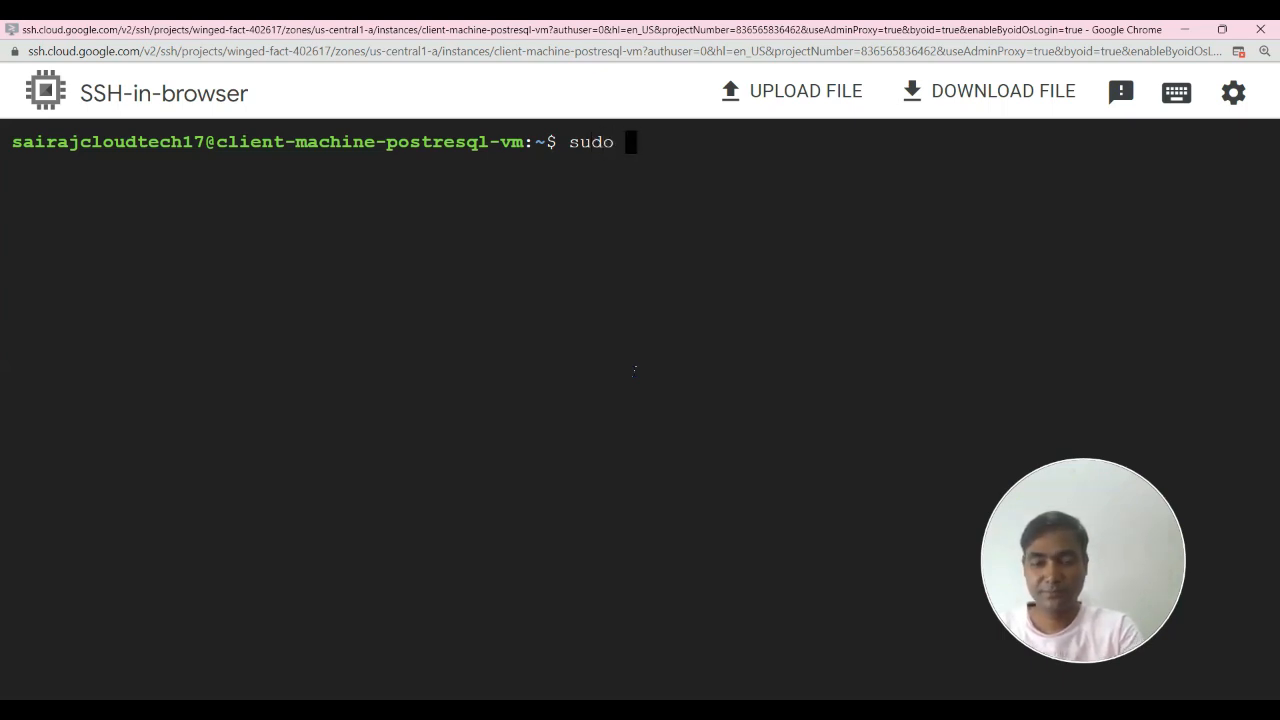
{"action": "type", "text": " apt u"}
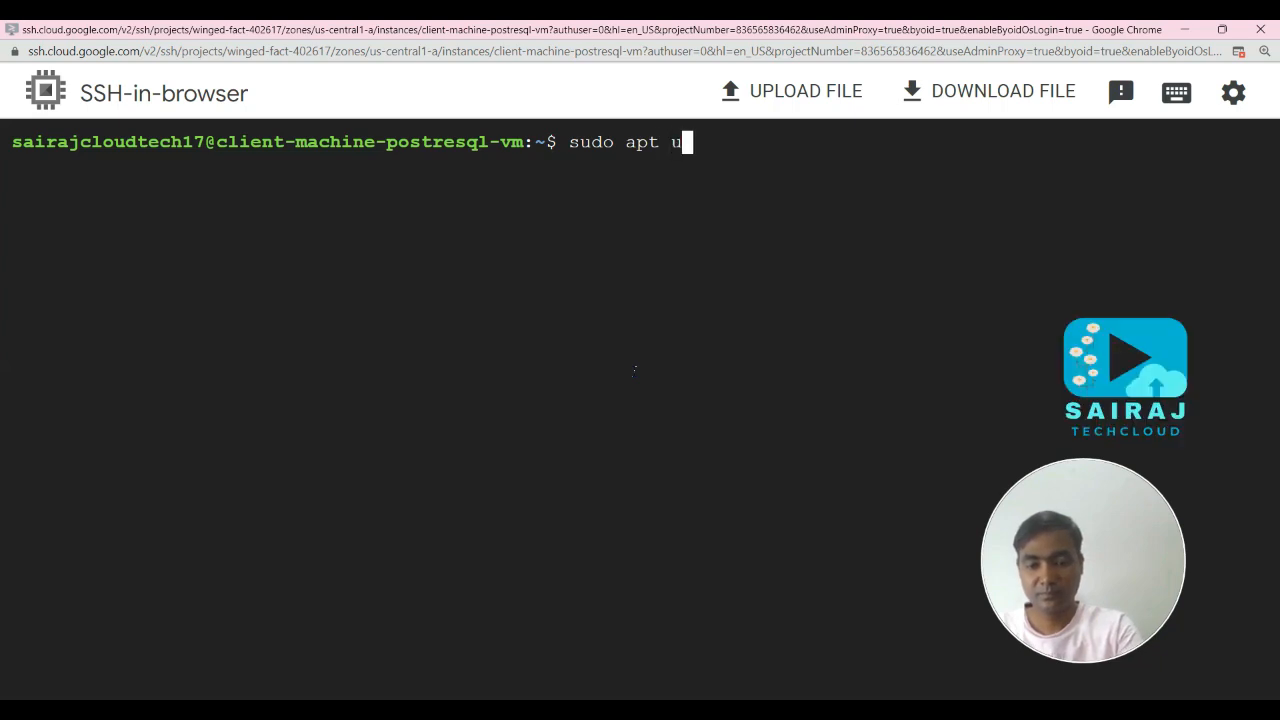
{"action": "type", "text": "pdate"}
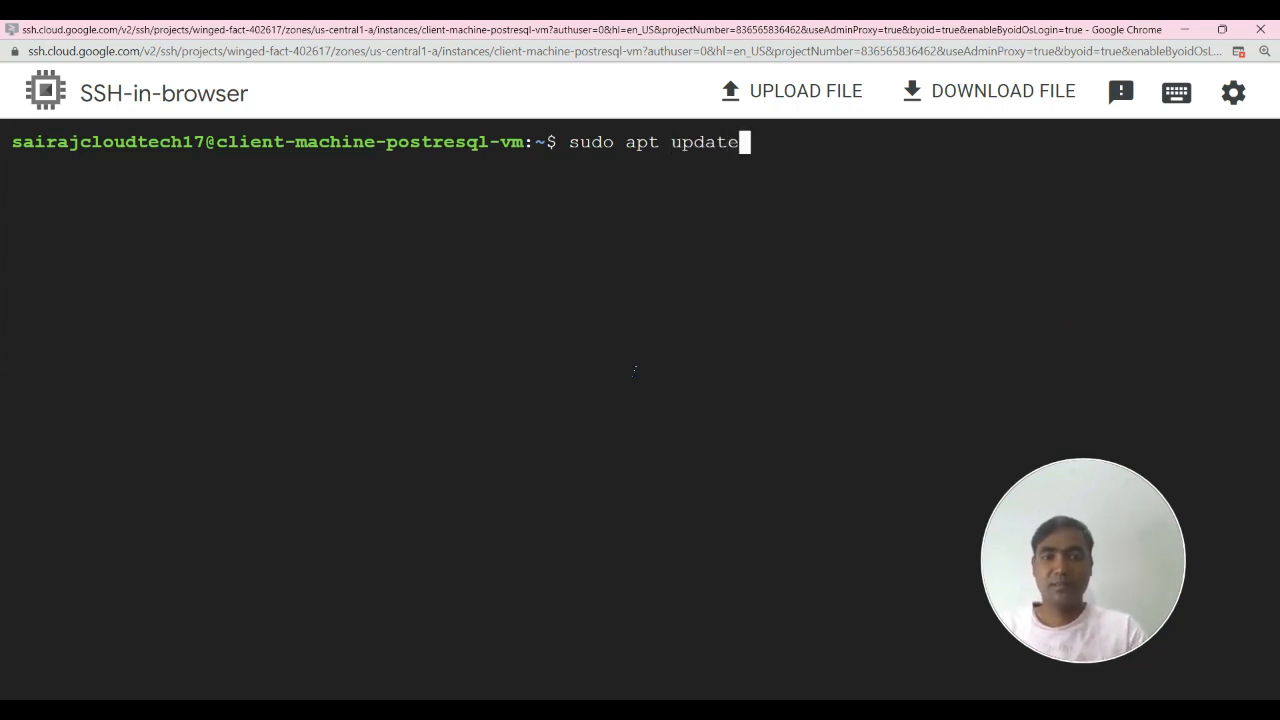
{"action": "key", "text": "Return"}
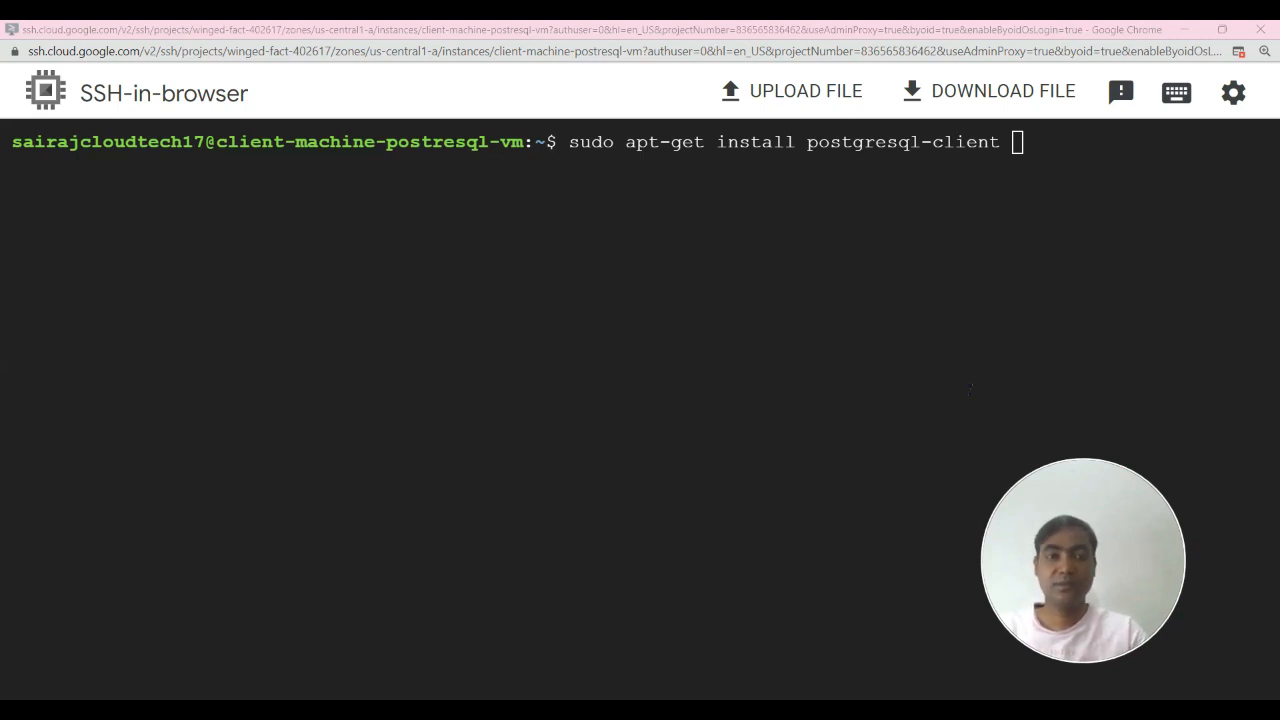
Install the PostgreSQL client with sudo apt-get install postgresql-client, accepting the installation with y.
{"action": "key", "text": "Return"}
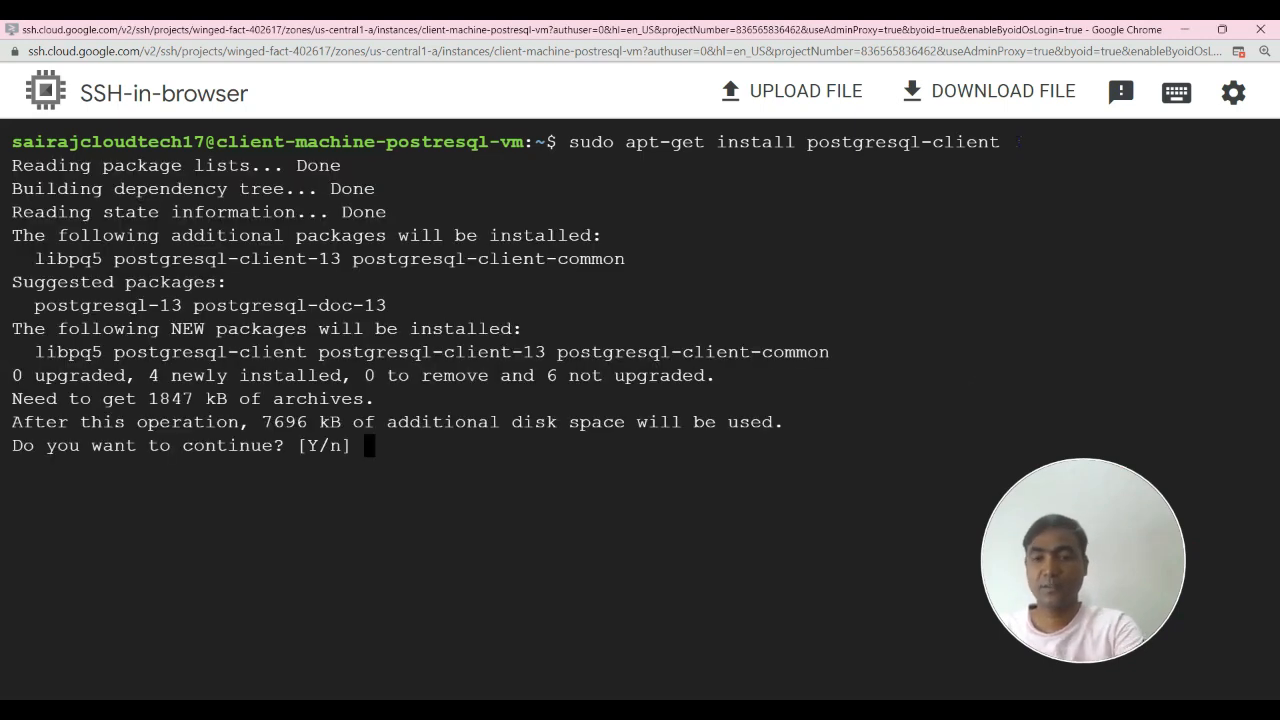
{"action": "type", "text": "y"}
{"action": "key", "text": "Return"}
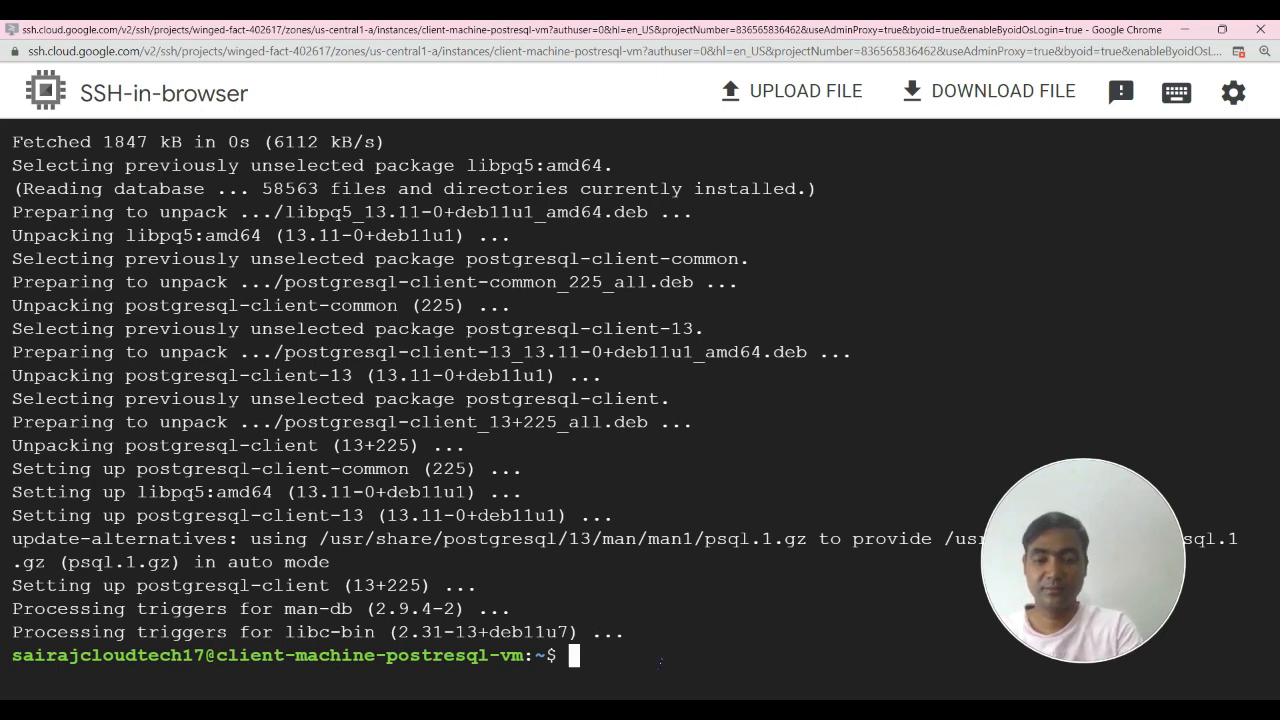
{"action": "key", "text": "ctrl+l"}
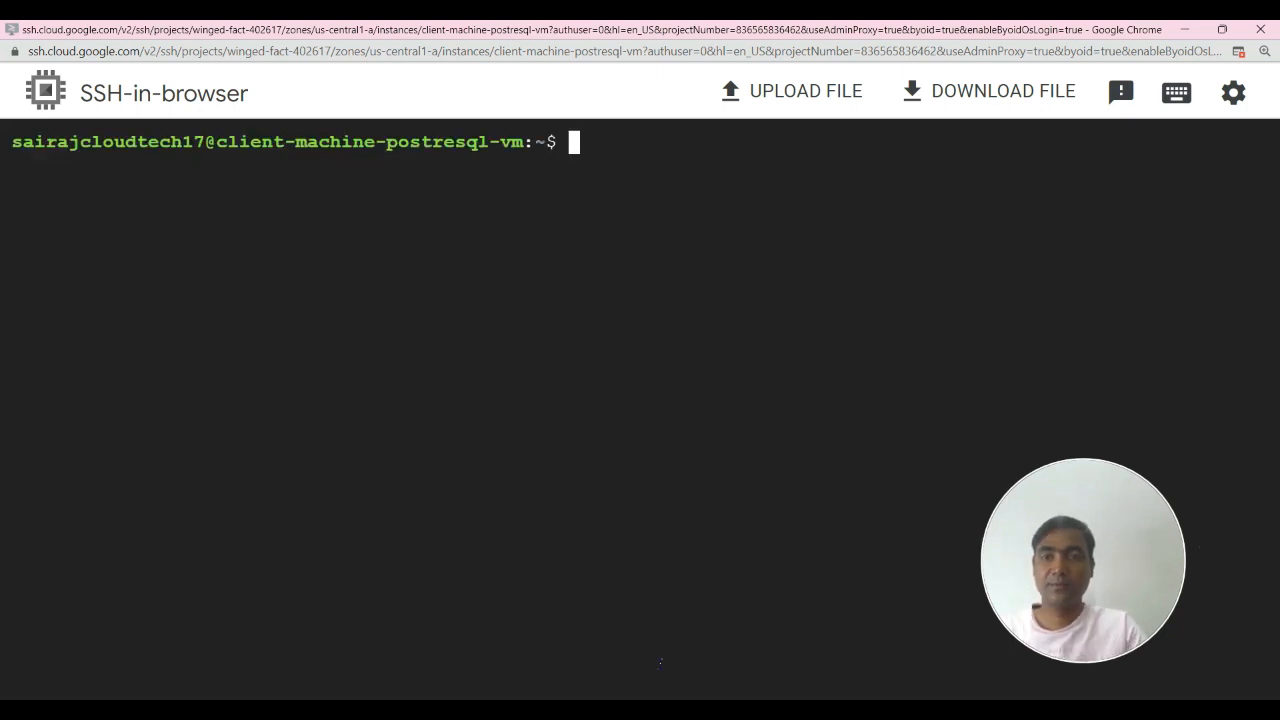
{"action": "type", "text": "wget https://dl.google.com/cloudsql/cloud_sql_proxy.linux.amd64 -O cloud_sql_proxy && chmod +x cloud_sql_proxy"}
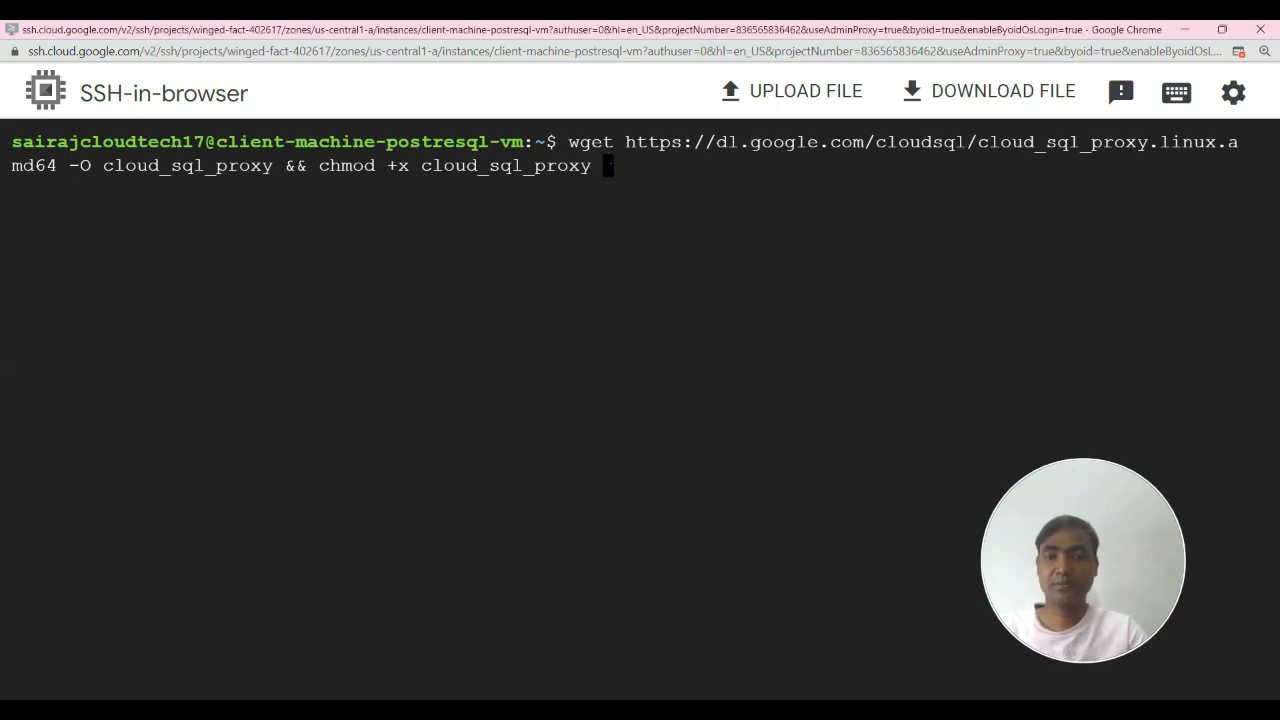
{"action": "key", "text": "Return"}
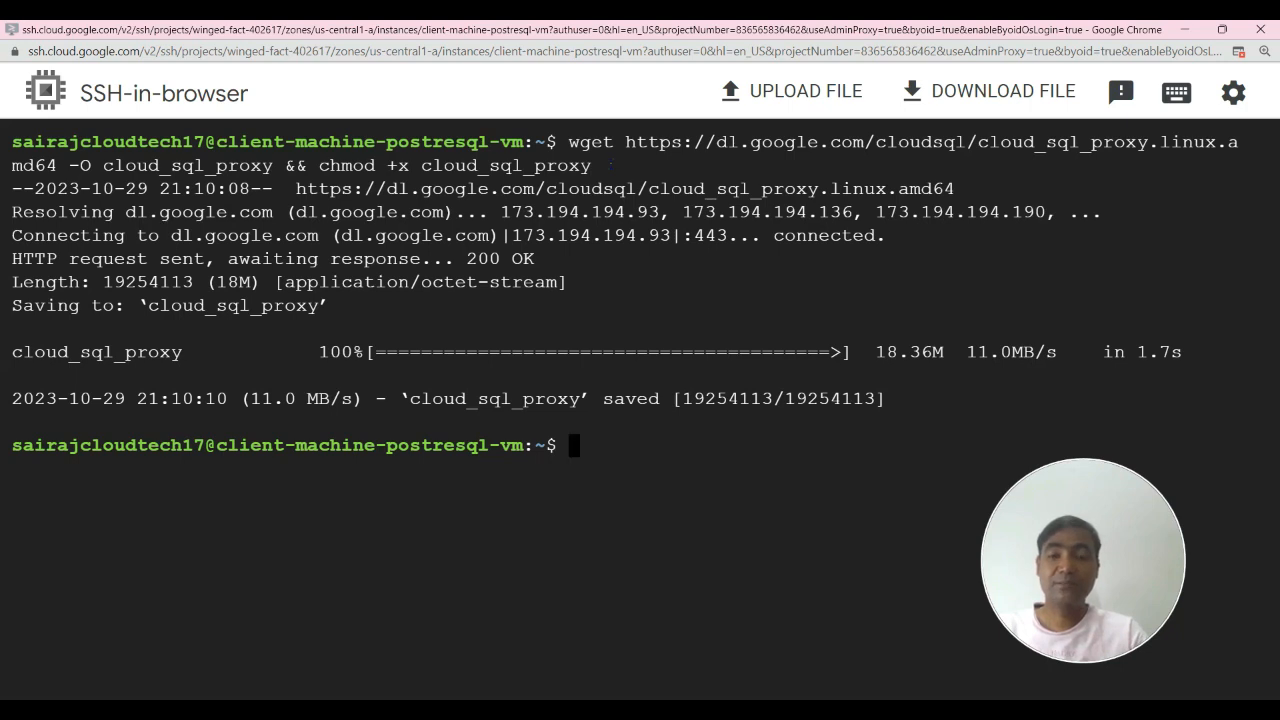
In a cleared terminal, enter psql "host=hostpublic-IP port=5432 sslmode=disable user=postgres" without running it.
{"action": "key", "text": "ctrl+l"}
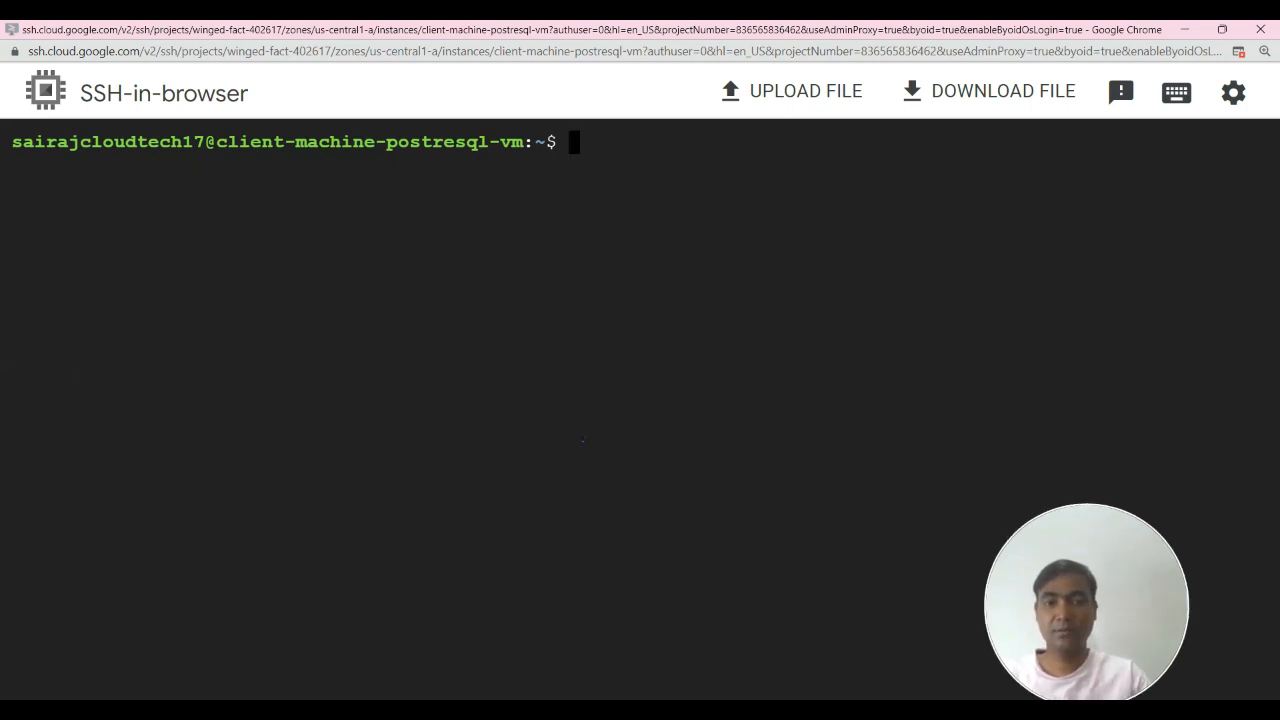
{"action": "type", "text": "psql \"host=hostpublic-IP  port=5432 sslmode=disable user=postgres\""}
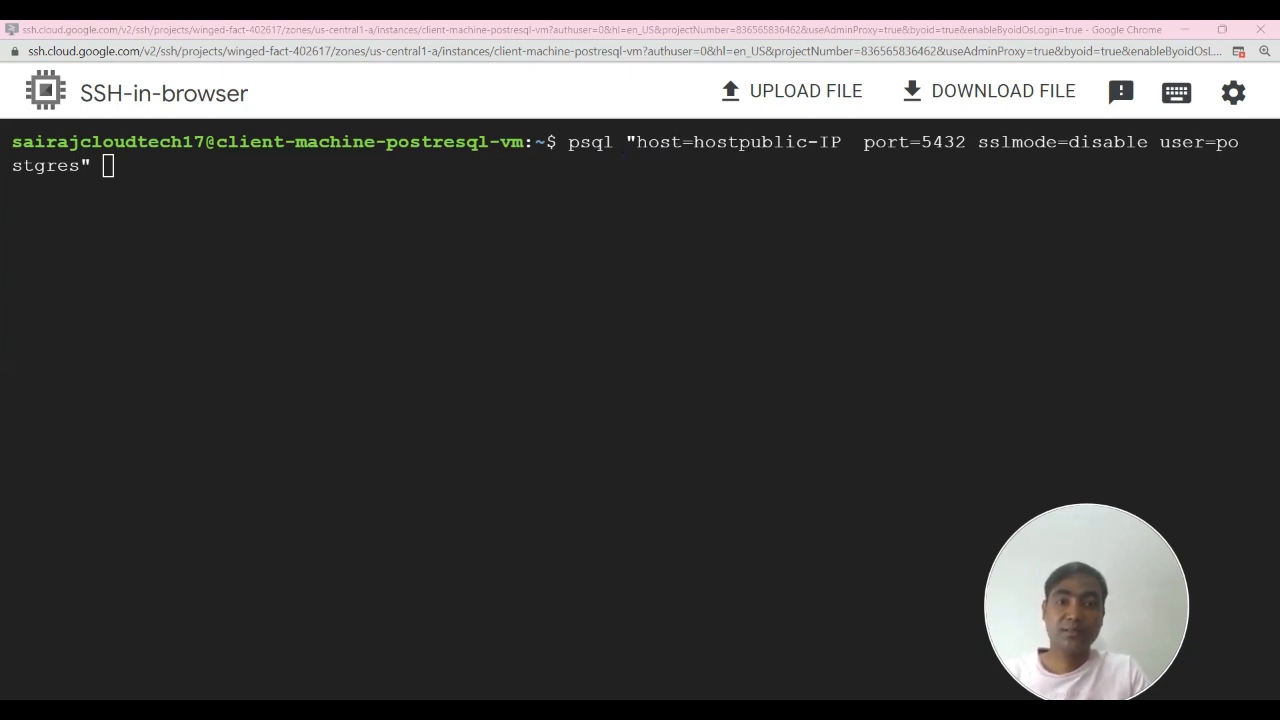
{"action": "left_click_drag", "start_coordinate": [695, 142], "coordinate": [842, 143]}
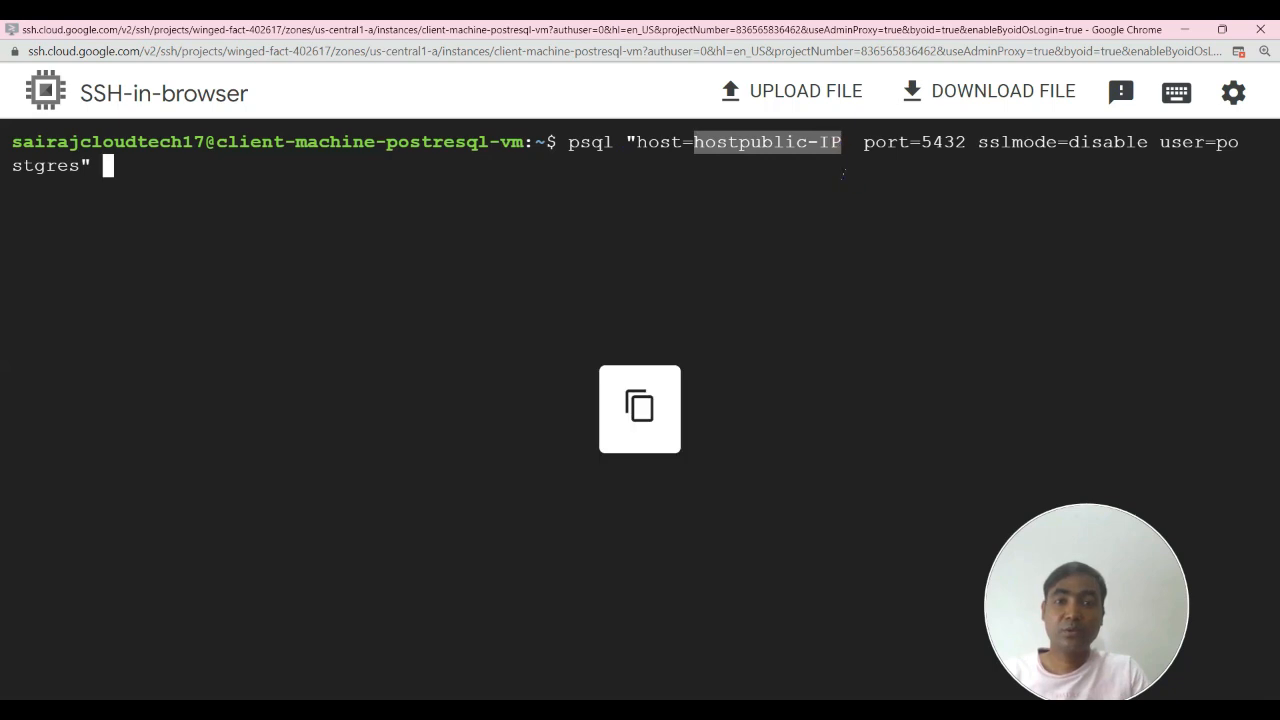
{"action": "left_click", "coordinate": [840, 149]}
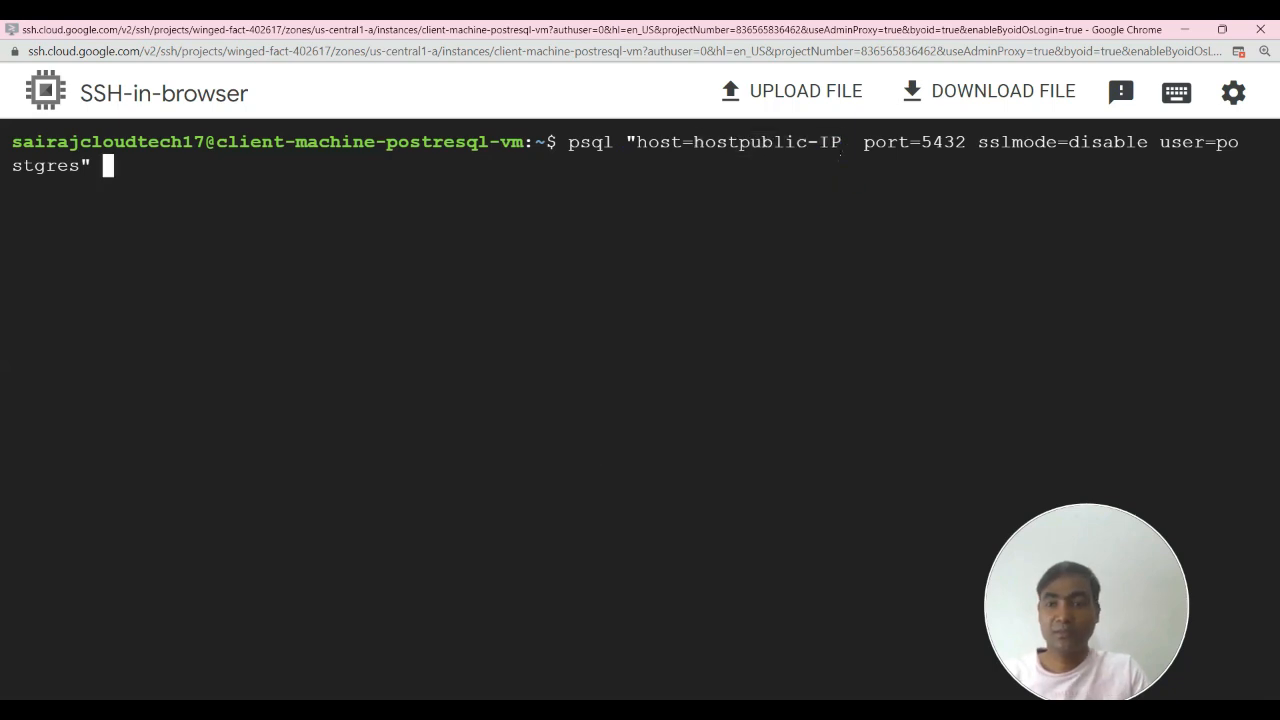
{"action": "key", "text": "Left"}
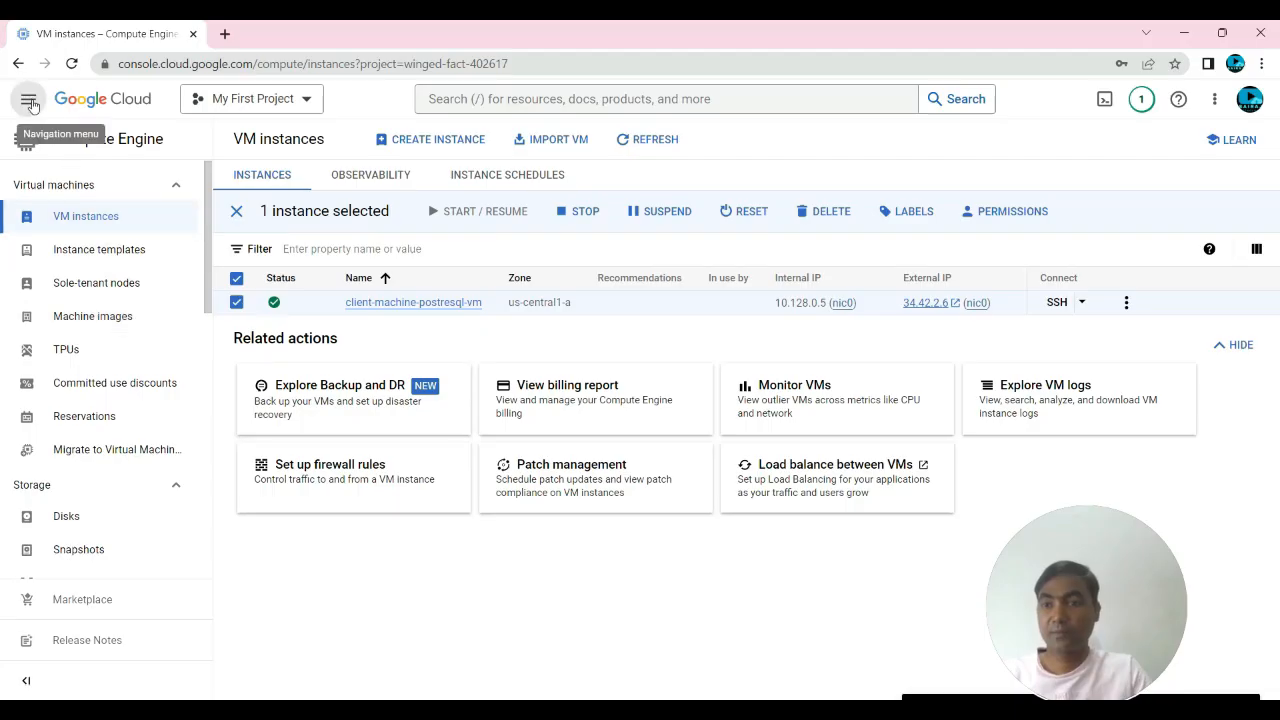
Switch to the Cloud SQL console and copy the public IP address of the mypostgresql-database instance.
{"action": "left_click", "coordinate": [29, 100]}
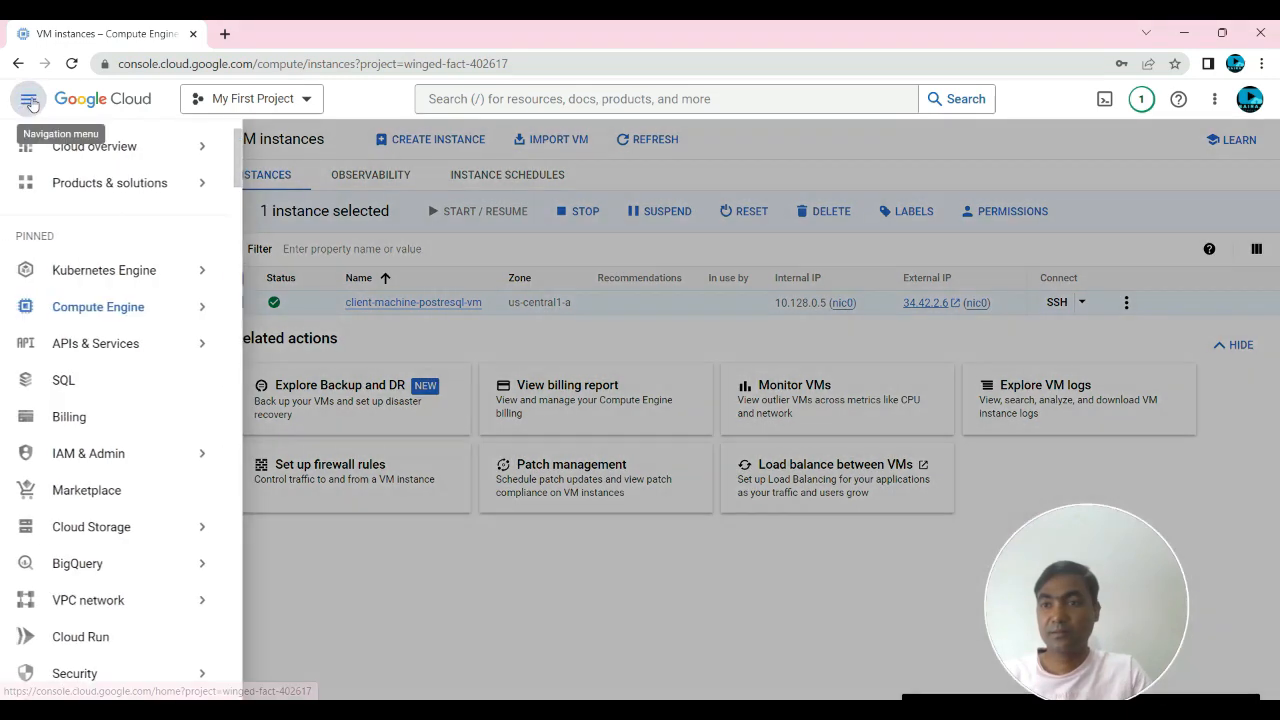
{"action": "left_click", "coordinate": [61, 385]}
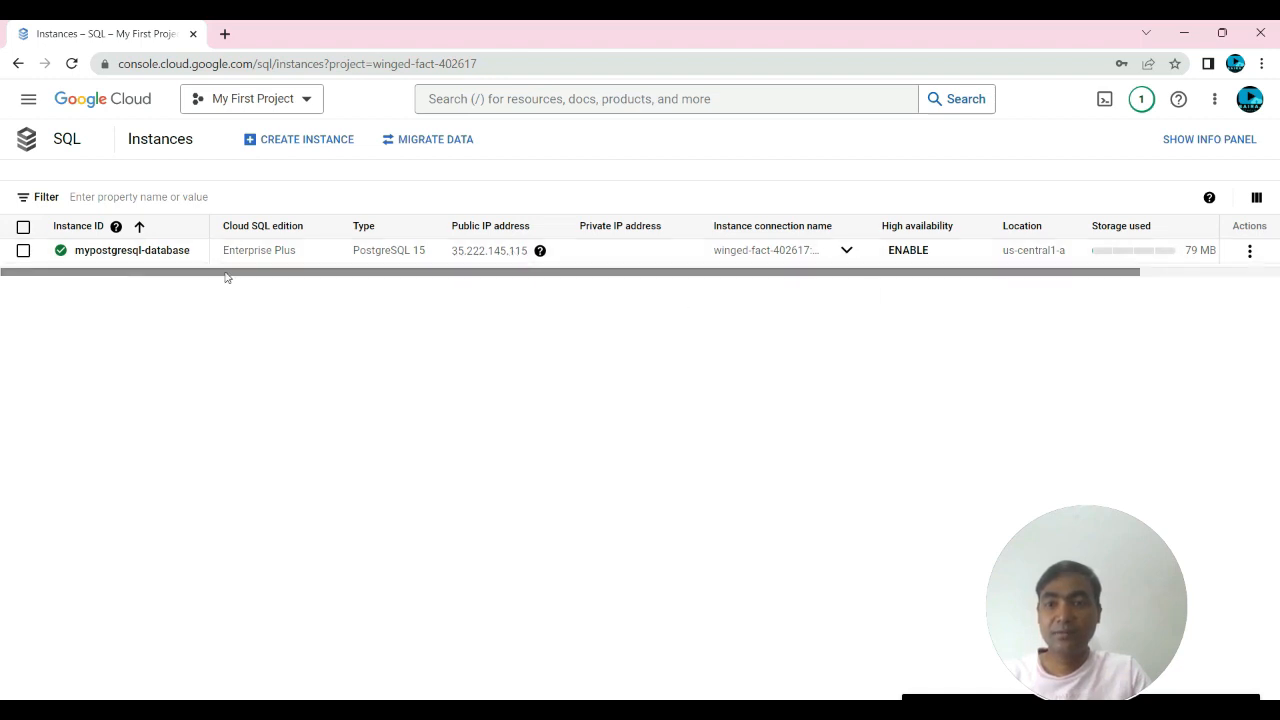
{"action": "left_click", "coordinate": [127, 256]}
{"action": "scroll", "coordinate": [563, 286], "scroll_direction": "down", "scroll_amount": 3}
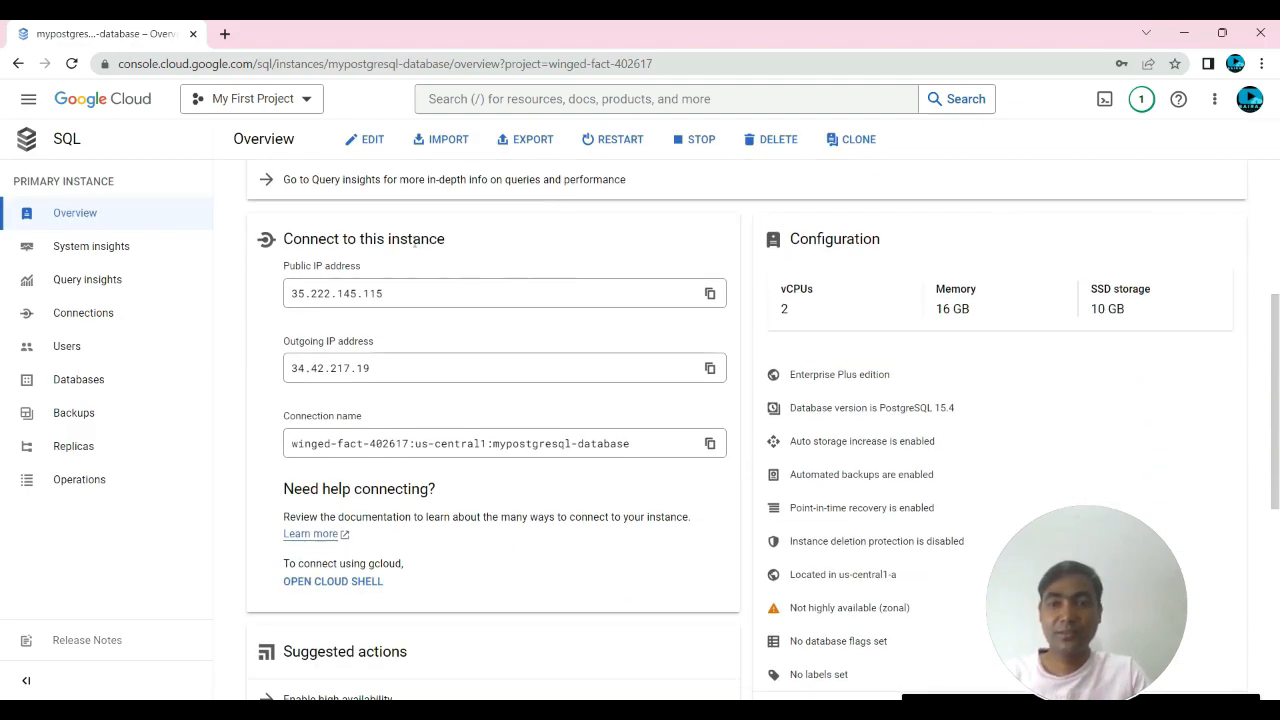
{"action": "left_click", "coordinate": [389, 293]}
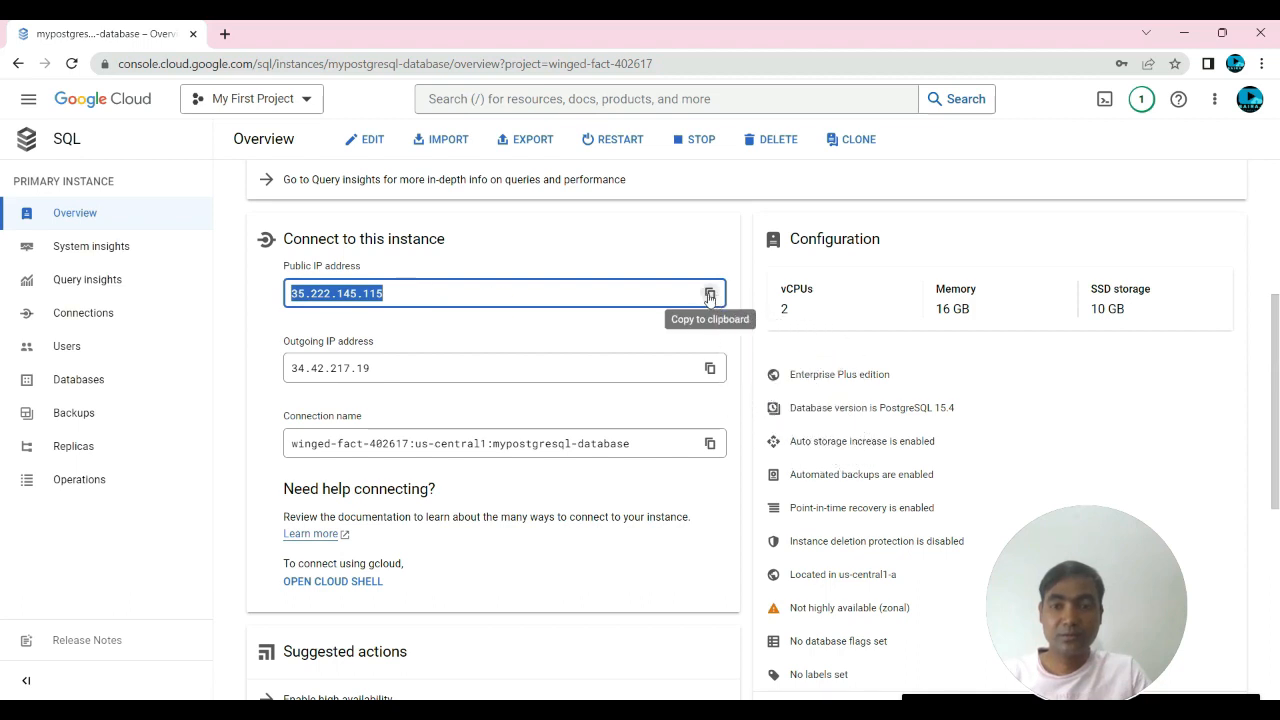
{"action": "left_click", "coordinate": [709, 295]}
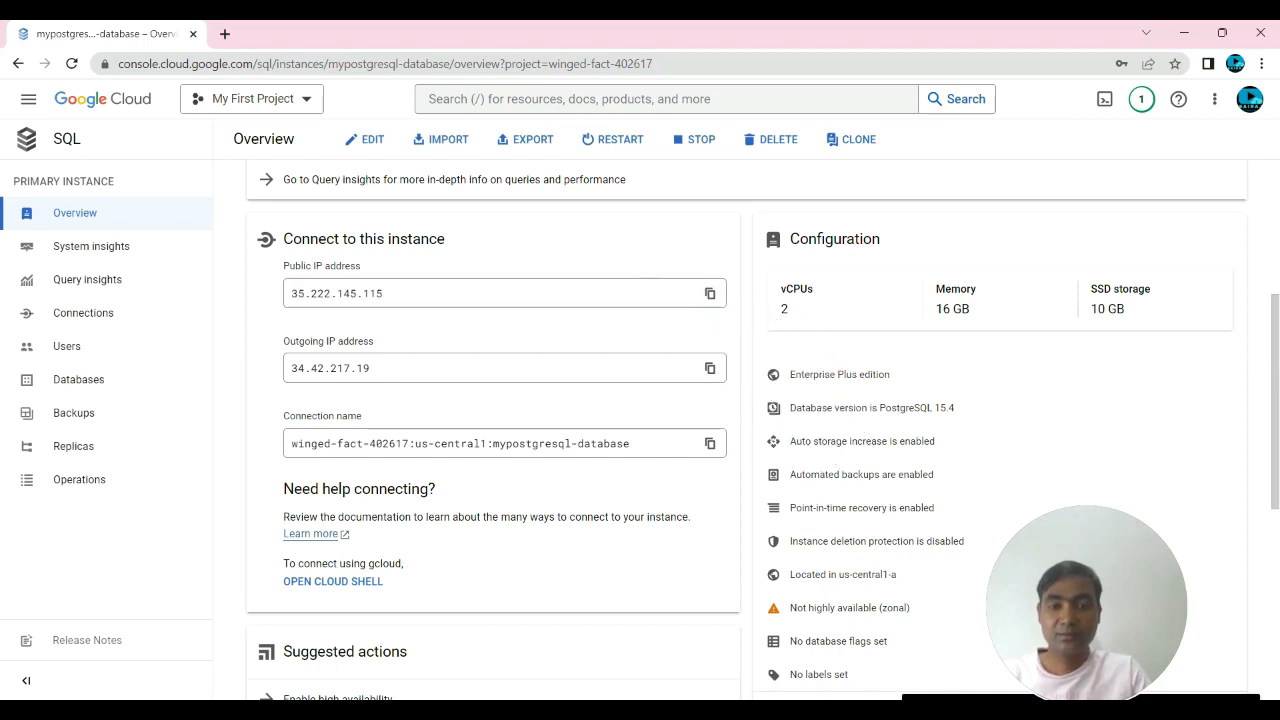
Back in the SSH session, replace hostpublic-IP in the psql command with 35.222.145.115, leaving a space before port=5432.
{"action": "left_click", "coordinate": [910, 648]}
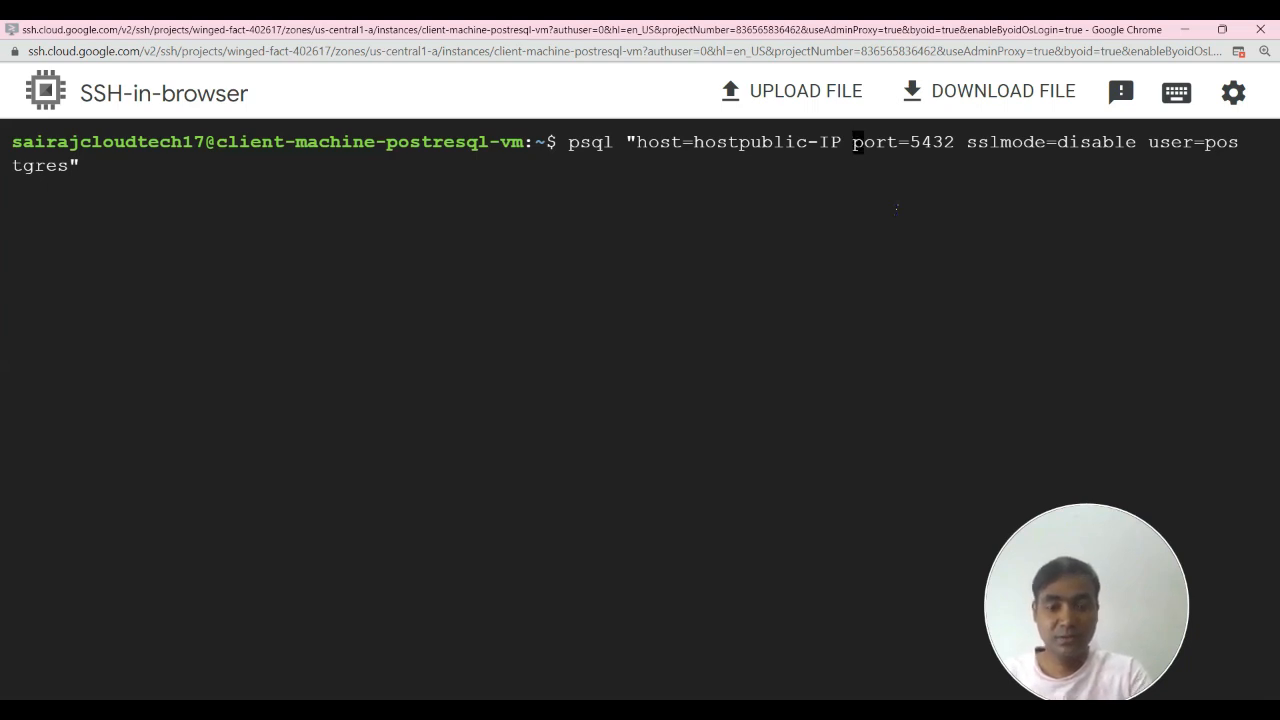
{"action": "key", "text": "BackSpace"}
{"action": "key", "text": "BackSpace"}
{"action": "key", "text": "BackSpace"}
{"action": "key", "text": "BackSpace"}
{"action": "key", "text": "BackSpace"}
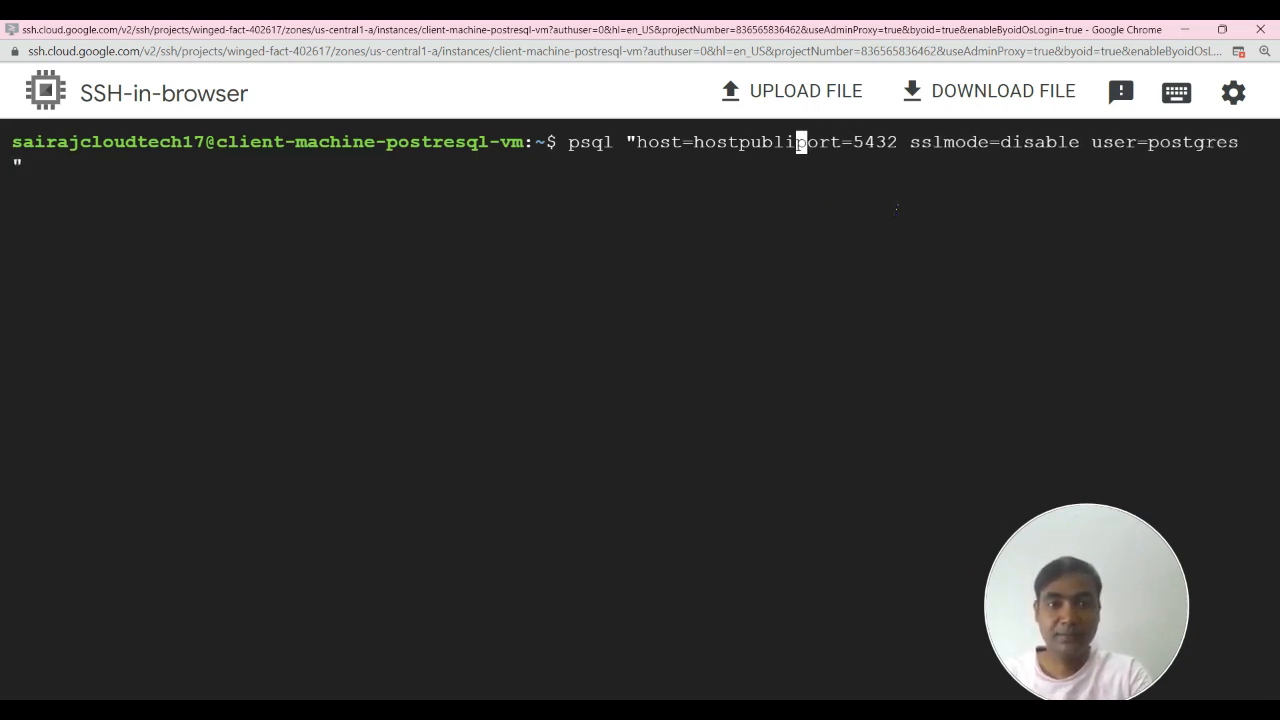
{"action": "key", "text": "BackSpace"}
{"action": "key", "text": "BackSpace"}
{"action": "key", "text": "BackSpace"}
{"action": "key", "text": "BackSpace"}
{"action": "key", "text": "BackSpace"}
{"action": "key", "text": "BackSpace"}
{"action": "key", "text": "BackSpace"}
{"action": "key", "text": "BackSpace"}
{"action": "key", "text": "BackSpace"}
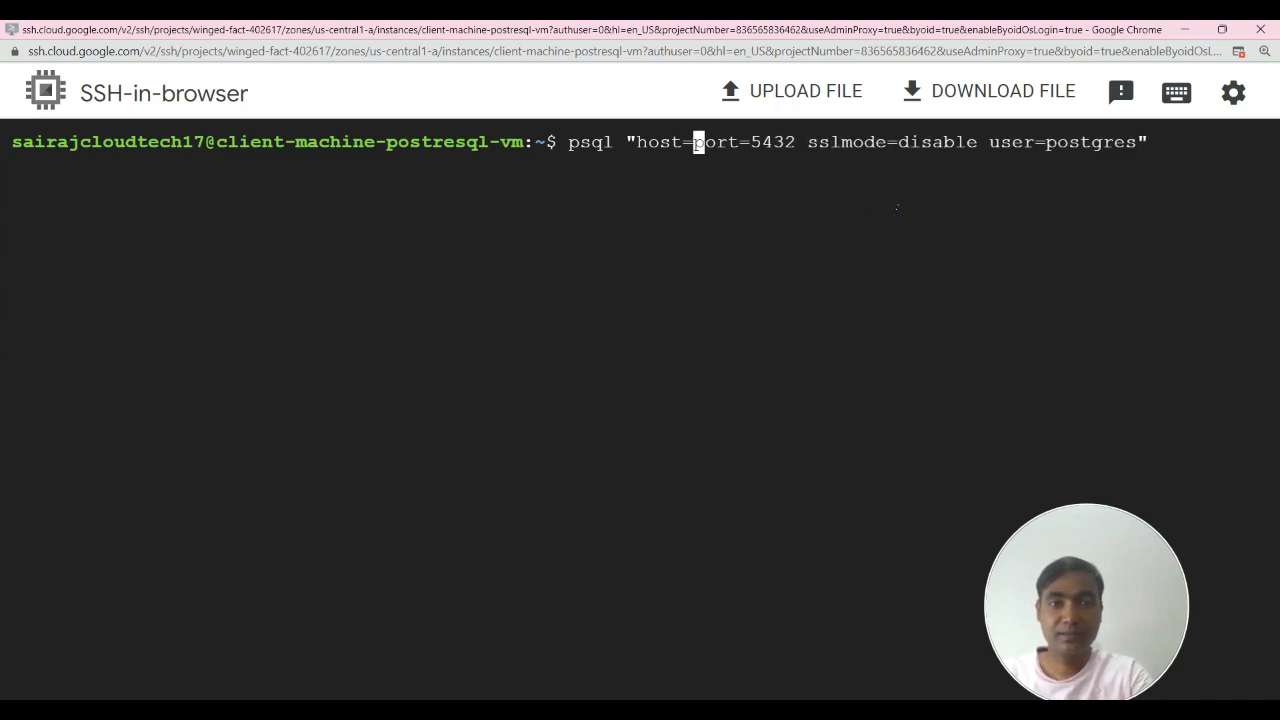
{"action": "key", "text": "ctrl+v"}
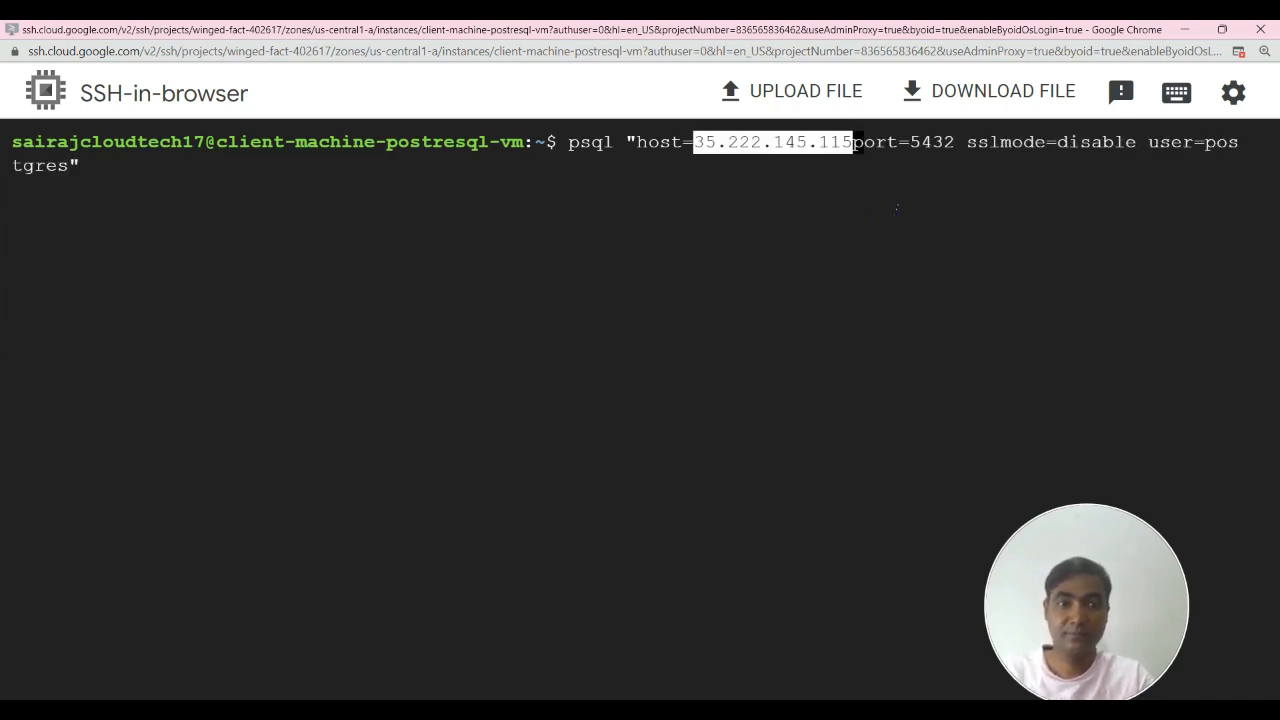
{"action": "key", "text": "Right"}
{"action": "key", "text": "Right"}
{"action": "key", "text": "Right"}
{"action": "key", "text": "Right"}
{"action": "key", "text": "Right"}
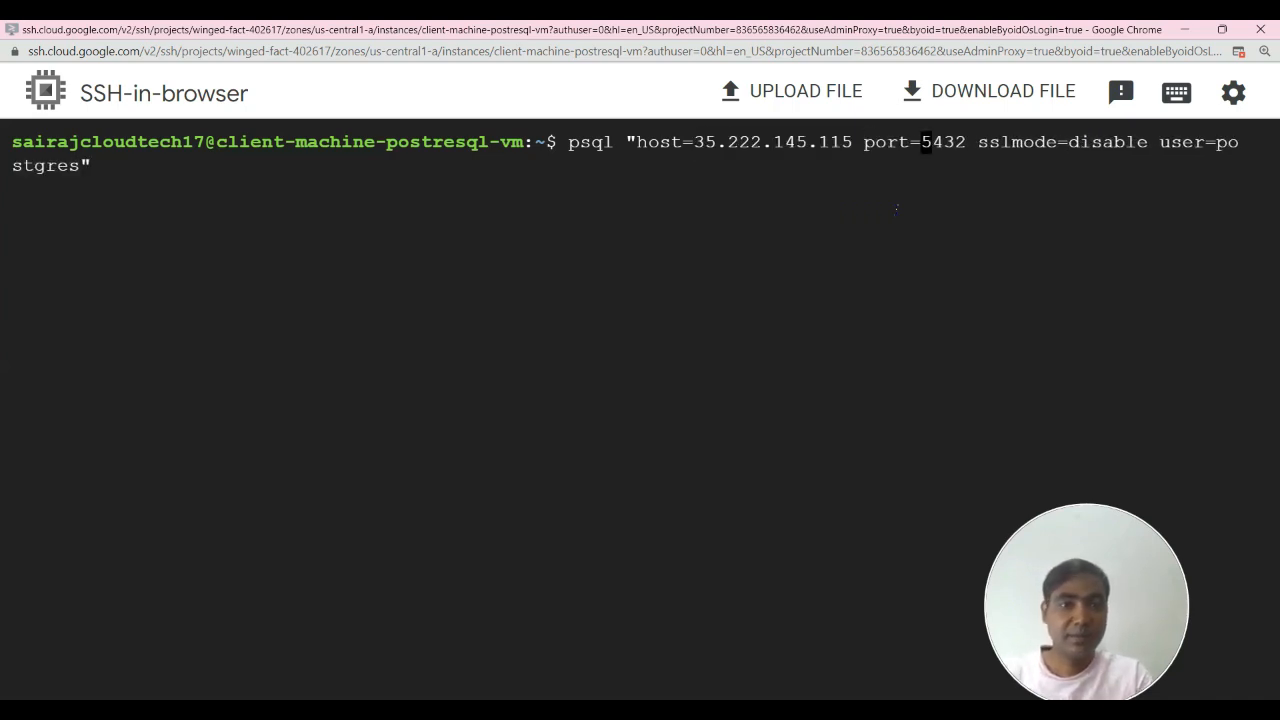
{"action": "key", "text": "Right"}
{"action": "key", "text": "Right"}
{"action": "key", "text": "Right"}
{"action": "key", "text": "Right"}
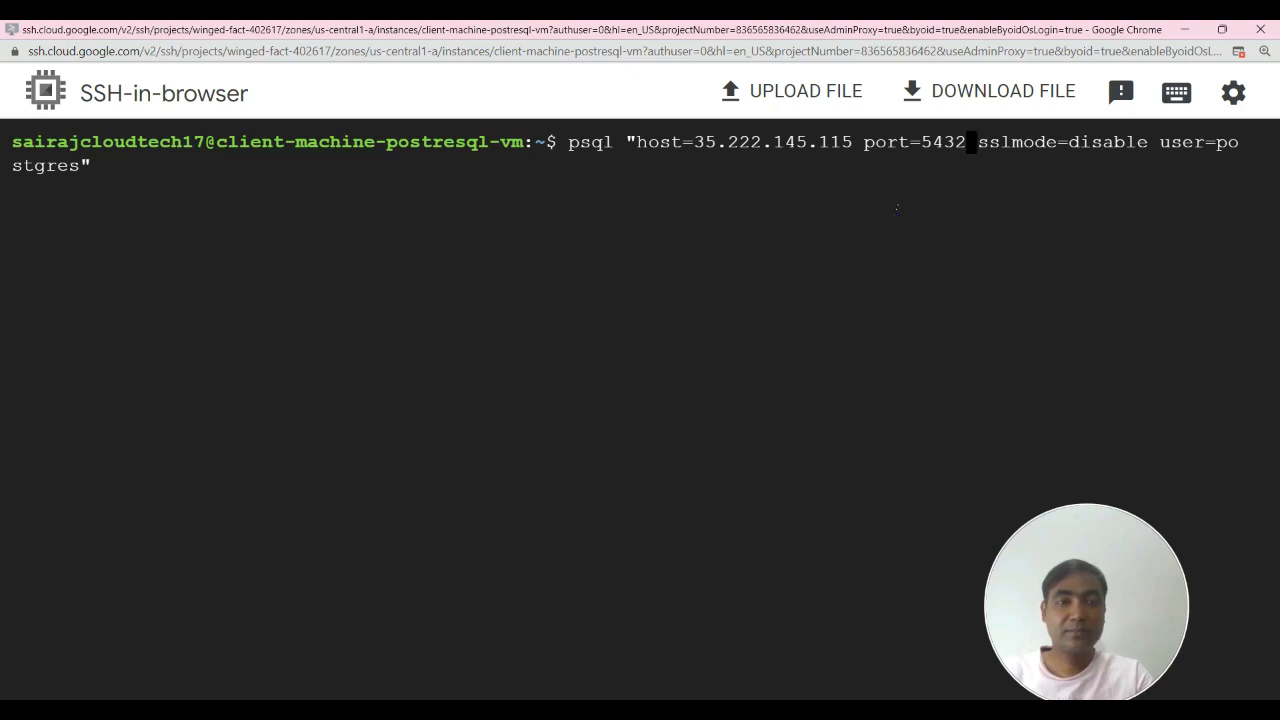
Run the prepared psql command against host 35.222.145.115 and enter the postgres user's password.
{"action": "key", "text": "Right"}
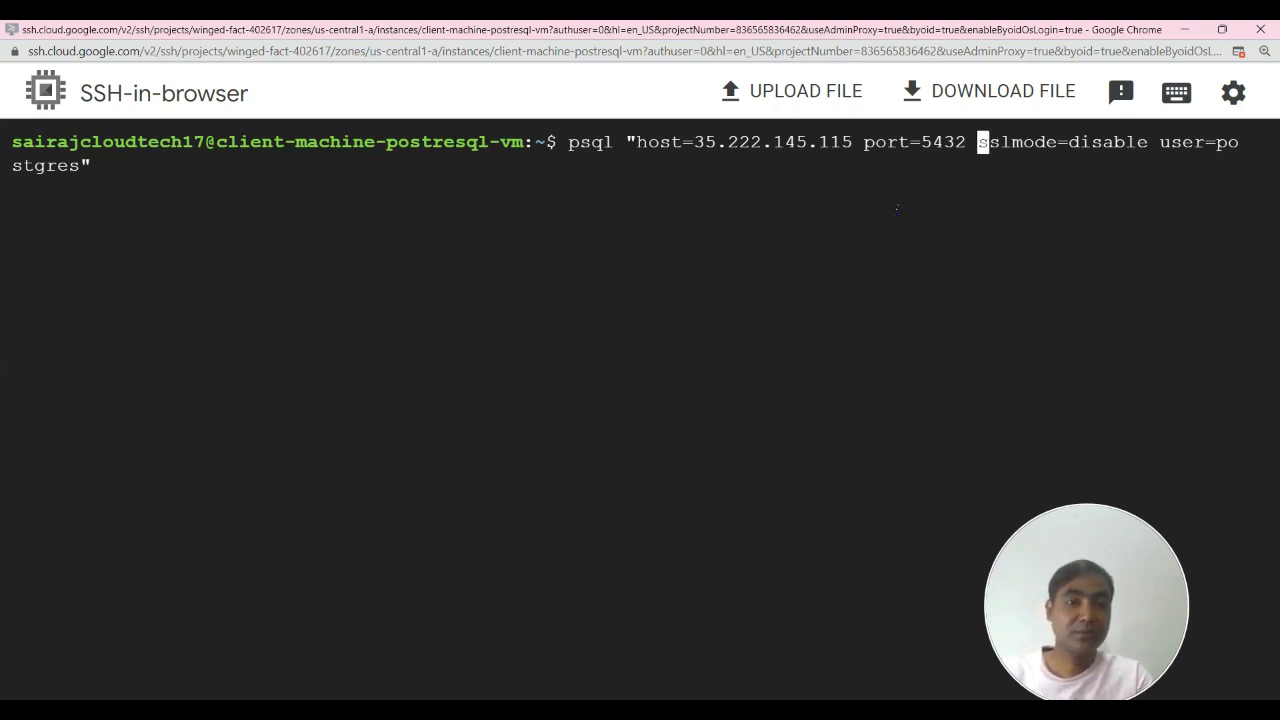
{"action": "key", "text": "Right"}
{"action": "key", "text": "Right"}
{"action": "key", "text": "Right"}
{"action": "key", "text": "Right"}
{"action": "key", "text": "Right"}
{"action": "key", "text": "Right"}
{"action": "key", "text": "Right"}
{"action": "key", "text": "Right"}
{"action": "key", "text": "Right"}
{"action": "key", "text": "Right"}
{"action": "key", "text": "Right"}
{"action": "key", "text": "Right"}
{"action": "key", "text": "Right"}
{"action": "key", "text": "Right"}
{"action": "key", "text": "Right"}
{"action": "key", "text": "Right"}
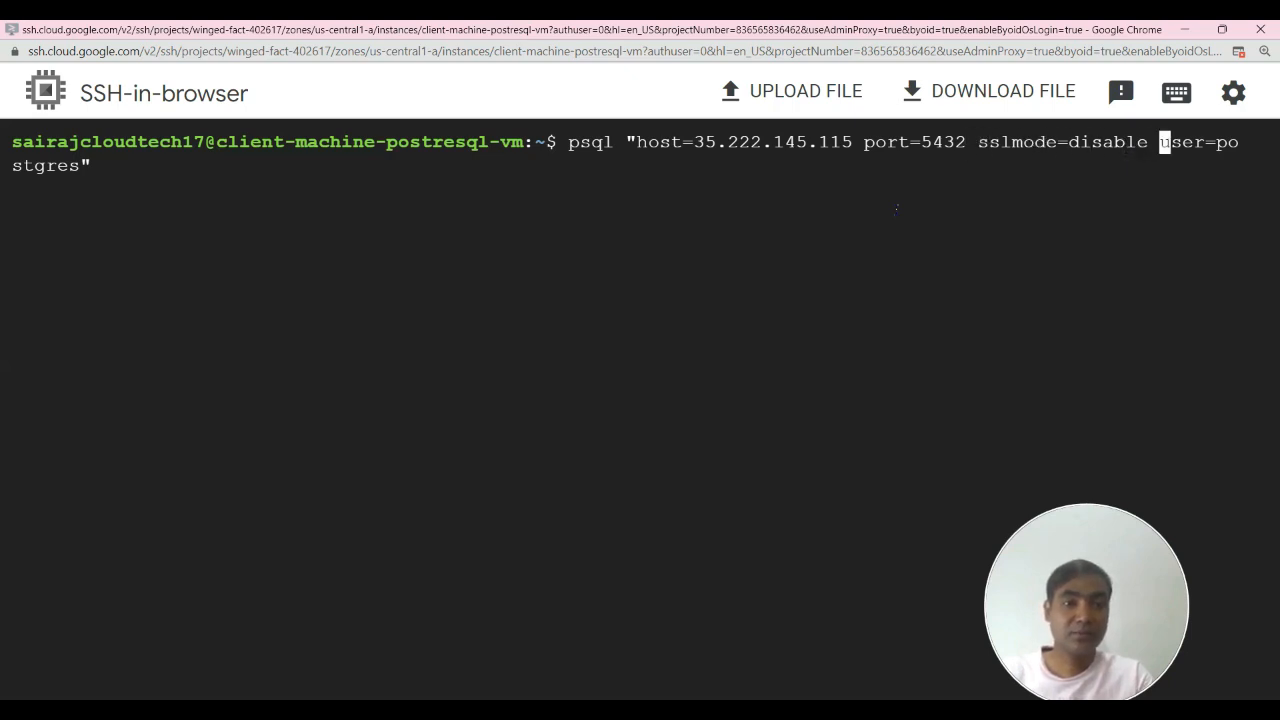
{"action": "key", "text": "Right"}
{"action": "key", "text": "Right"}
{"action": "key", "text": "Right"}
{"action": "key", "text": "Right"}
{"action": "key", "text": "Right"}
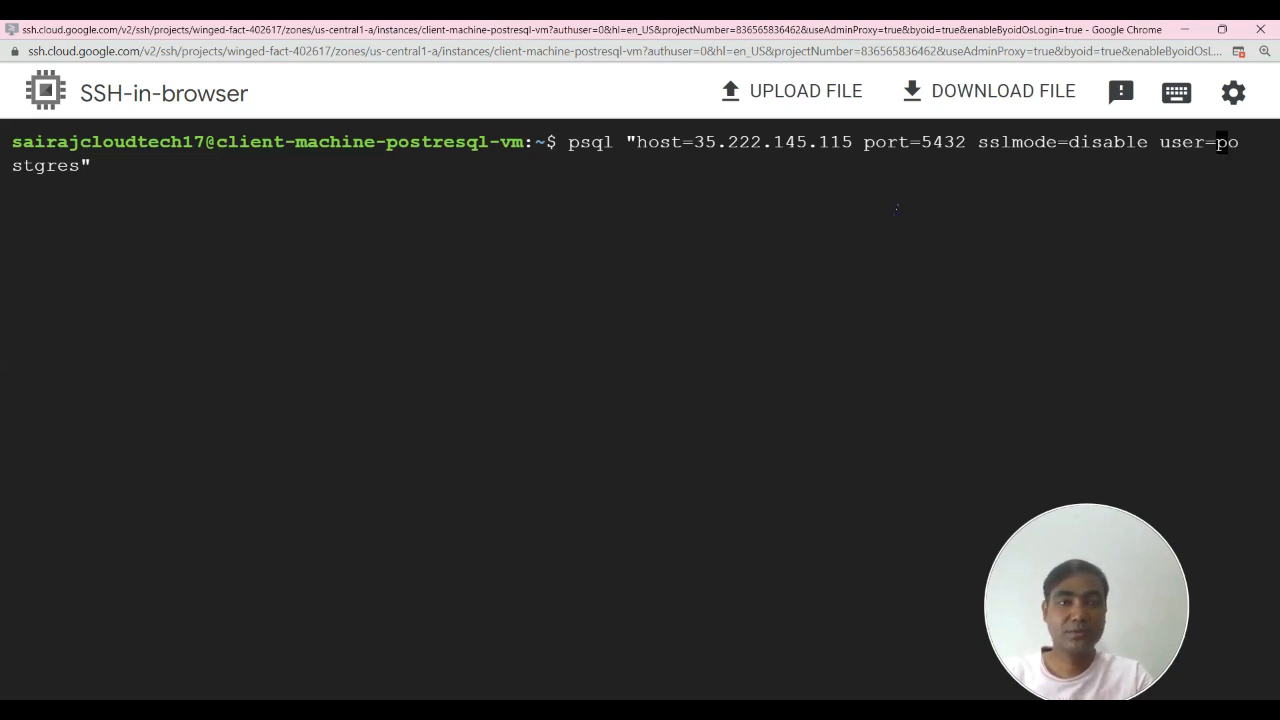
{"action": "key", "text": "End"}
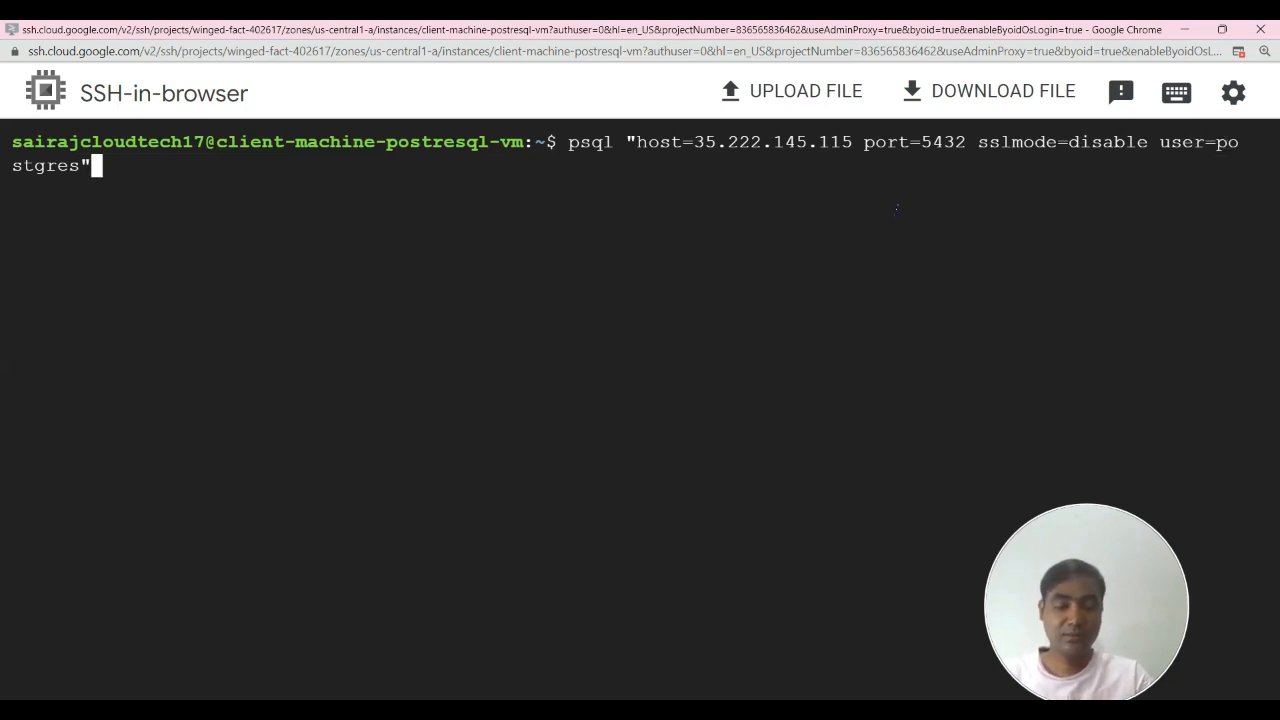
{"action": "key", "text": "Return"}
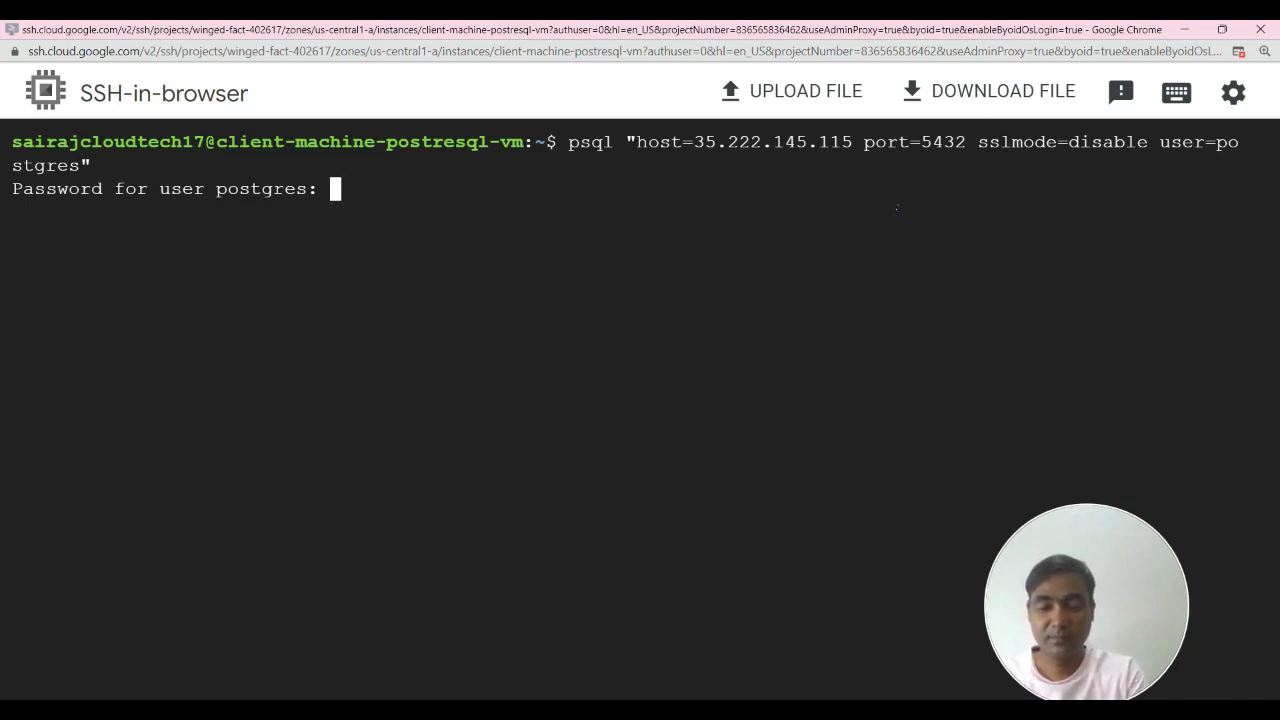
{"action": "key", "text": "Return"}
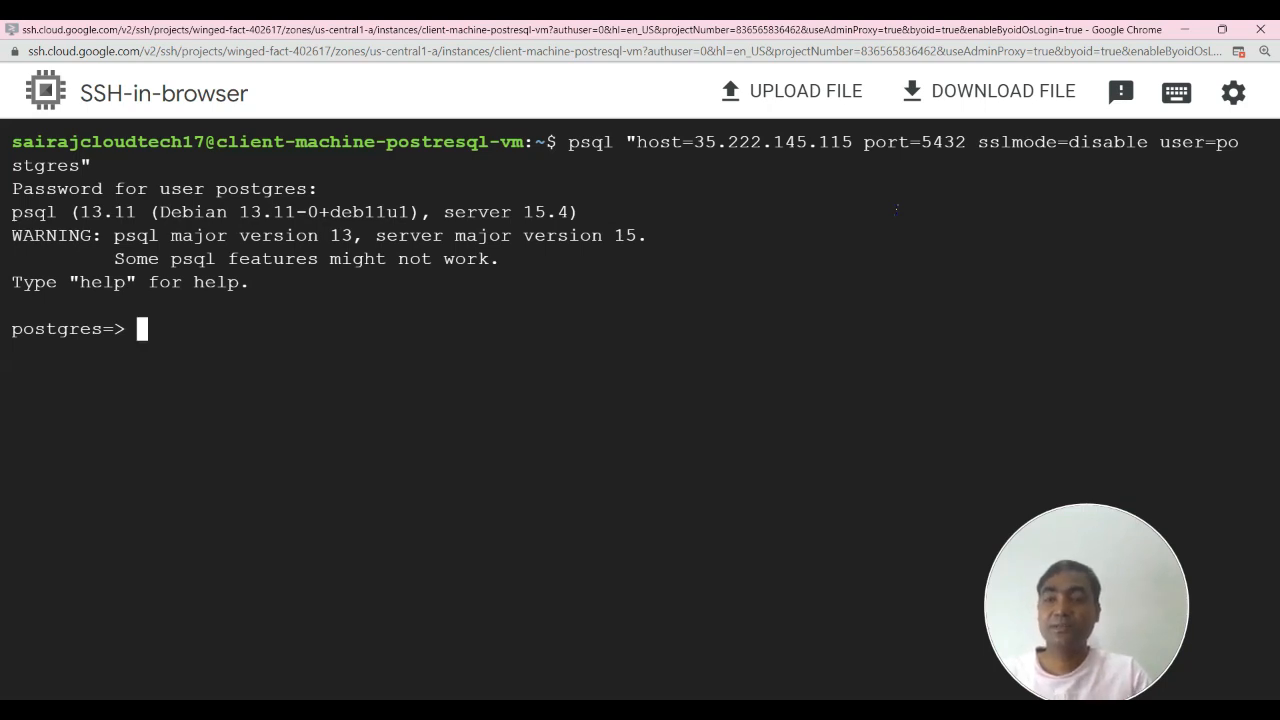
Create a database named guestbook with CREATE DATABASE guestbook; and switch to it with \connect guestbook;.
{"action": "type", "text": "CREATE DATABASE guestbook;"}
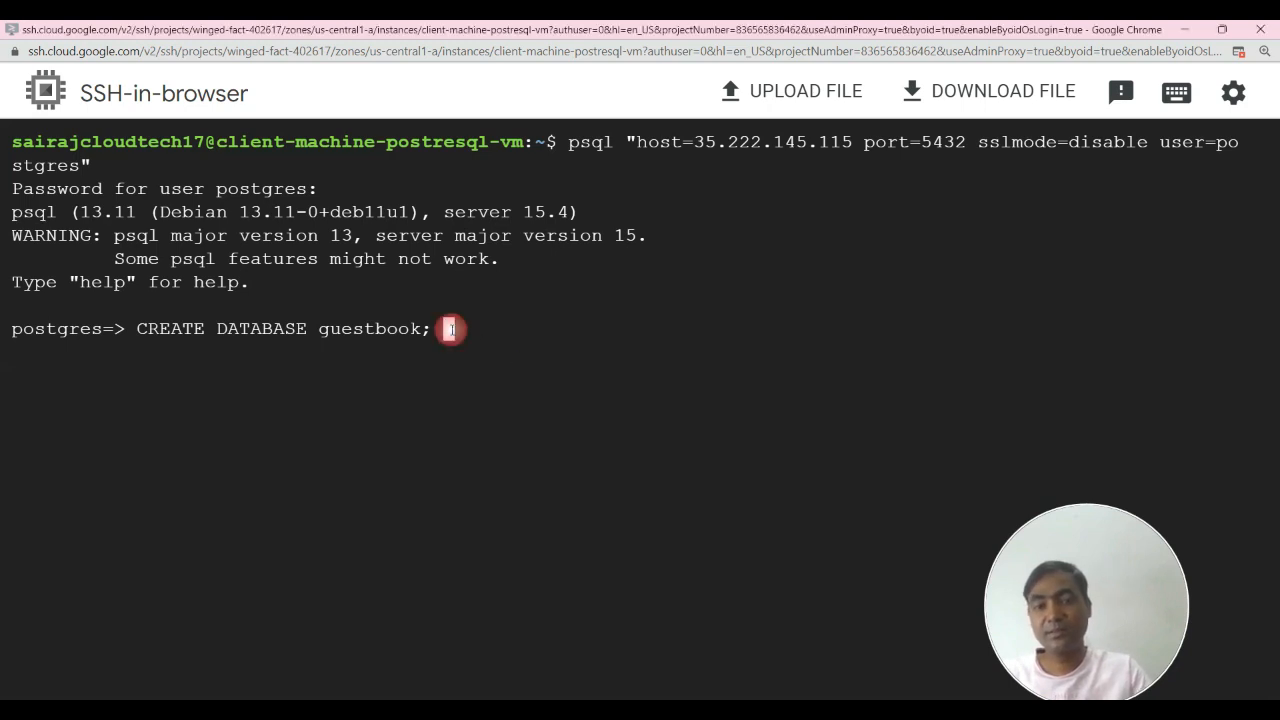
{"action": "key", "text": "Return"}
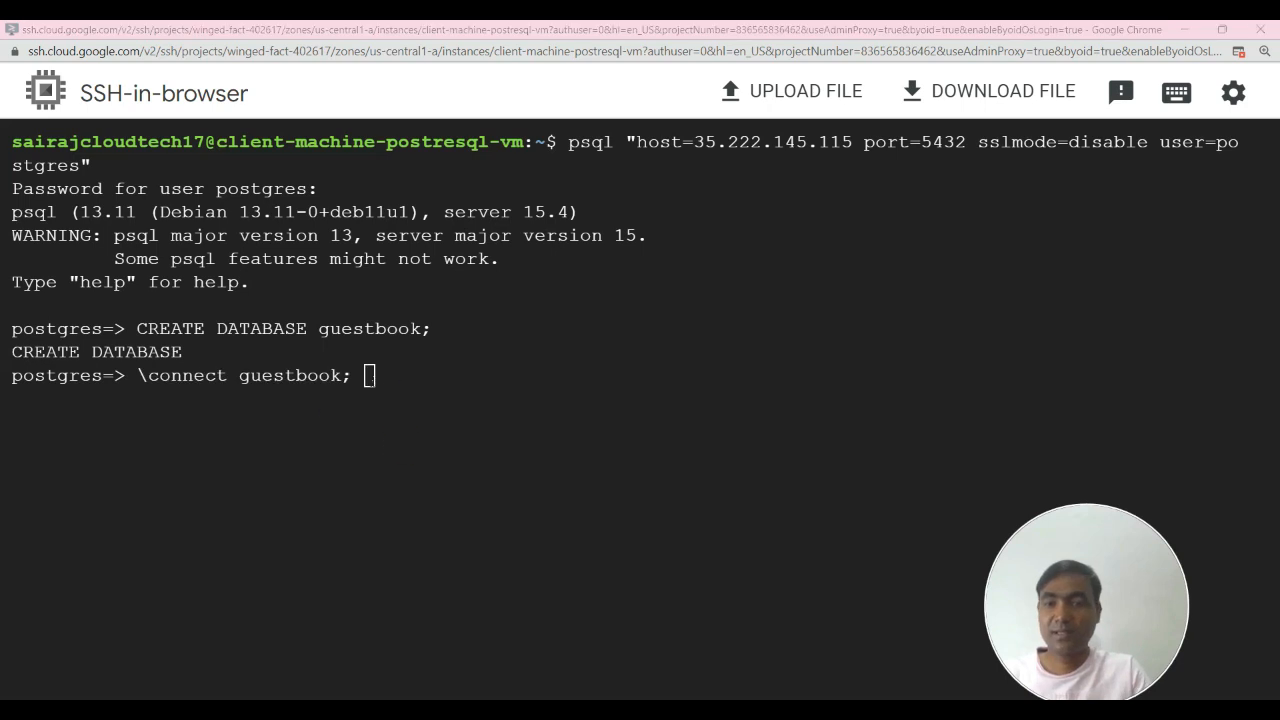
{"action": "left_click", "coordinate": [409, 380]}
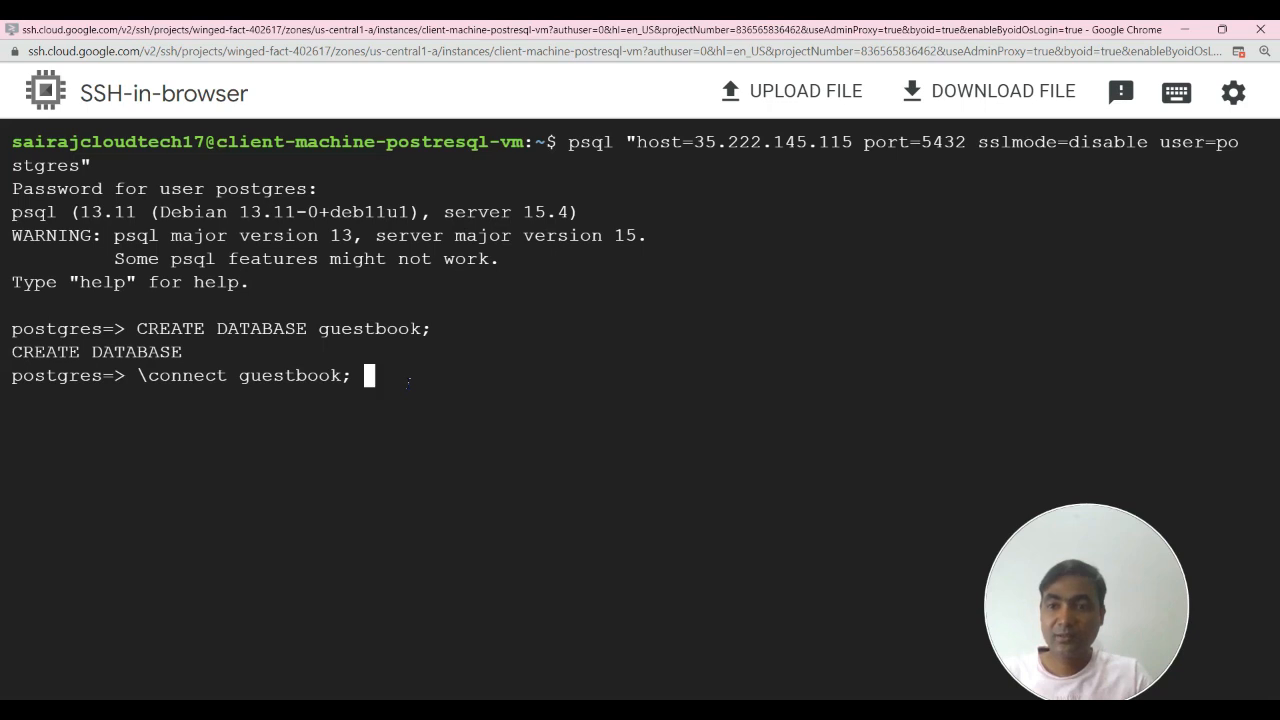
{"action": "key", "text": "Return"}
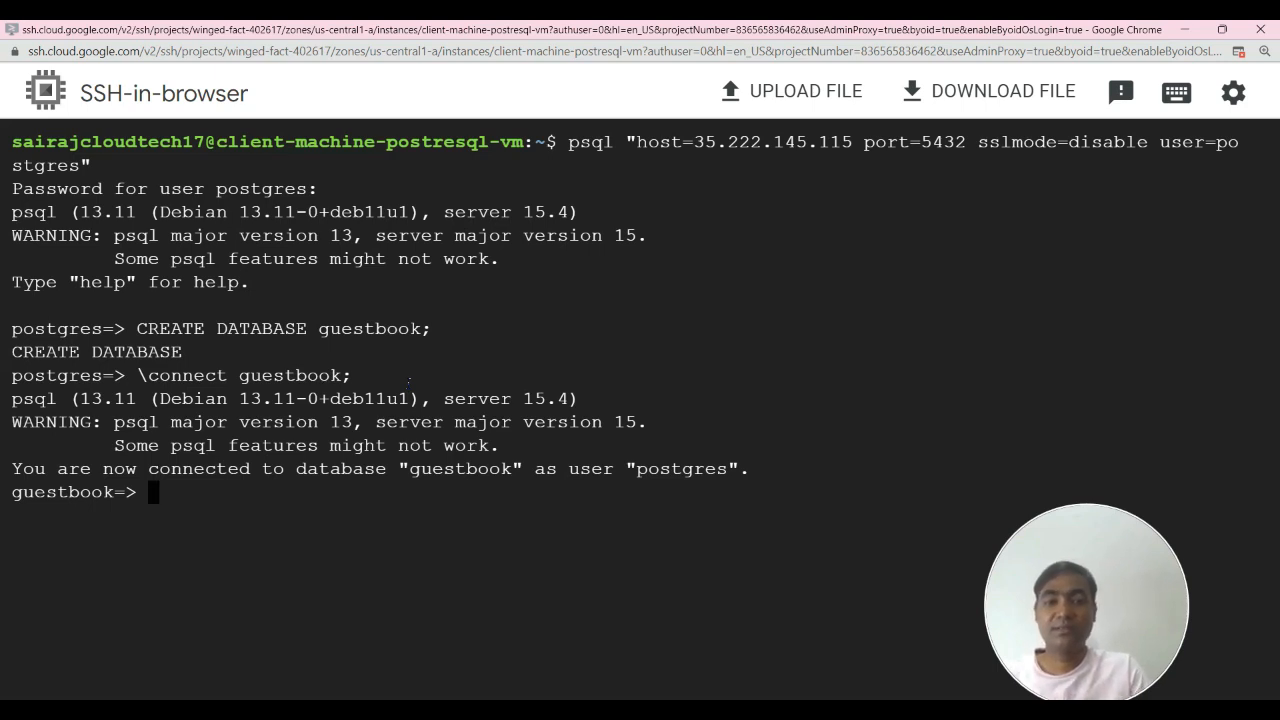
Create an entries table (guestName VARCHAR(255), content VARCHAR(255), entryID SERIAL PRIMARY KEY) with rows containing 'Welcome' and 'Me too!', and run SELECT * FROM entries;.
{"action": "type", "text": "CREATE TABLE entries (guestName VARCHAR(255), content VARCHAR(255),                         entryID SERIAL PRIMARY KEY); INSERT INTO entries (guestName, content) values ('sairaj techcloud', 'Welcome'); INSERT INTO entries (guestName, content) values ('google cloud', 'Me too!');"}
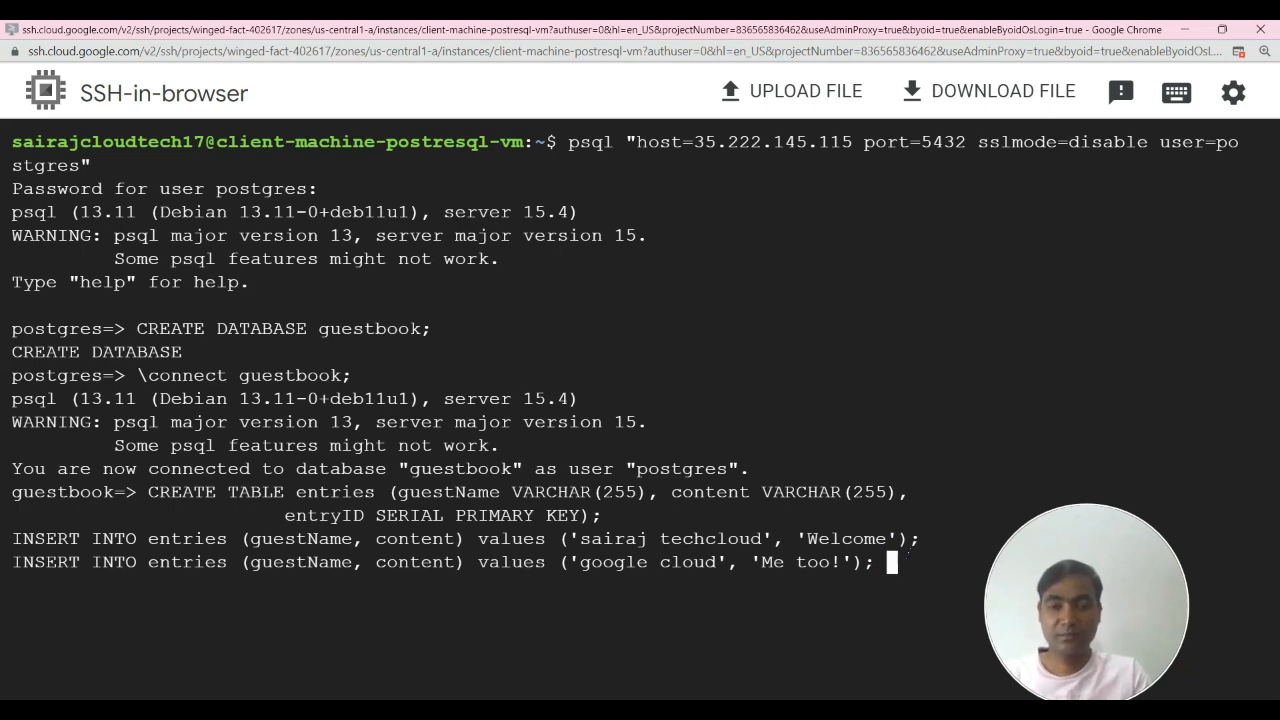
{"action": "key", "text": "Return"}
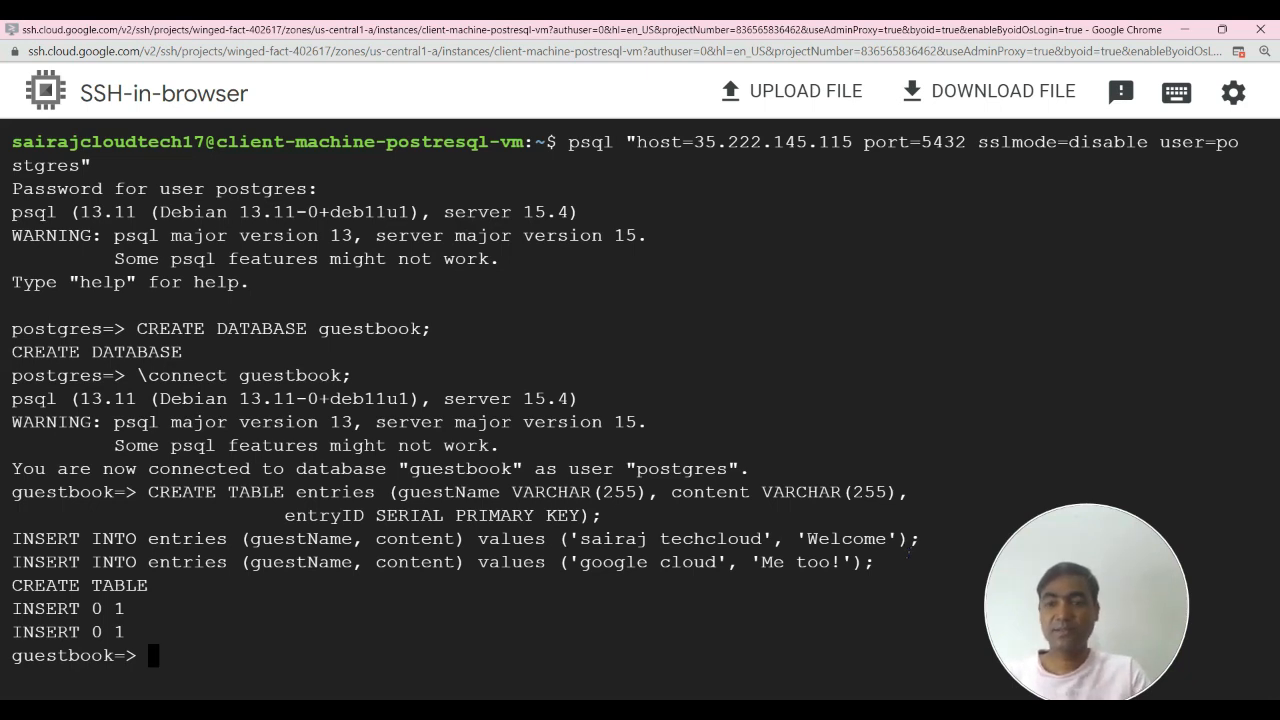
{"action": "type", "text": "SELECT * FROM entries;"}
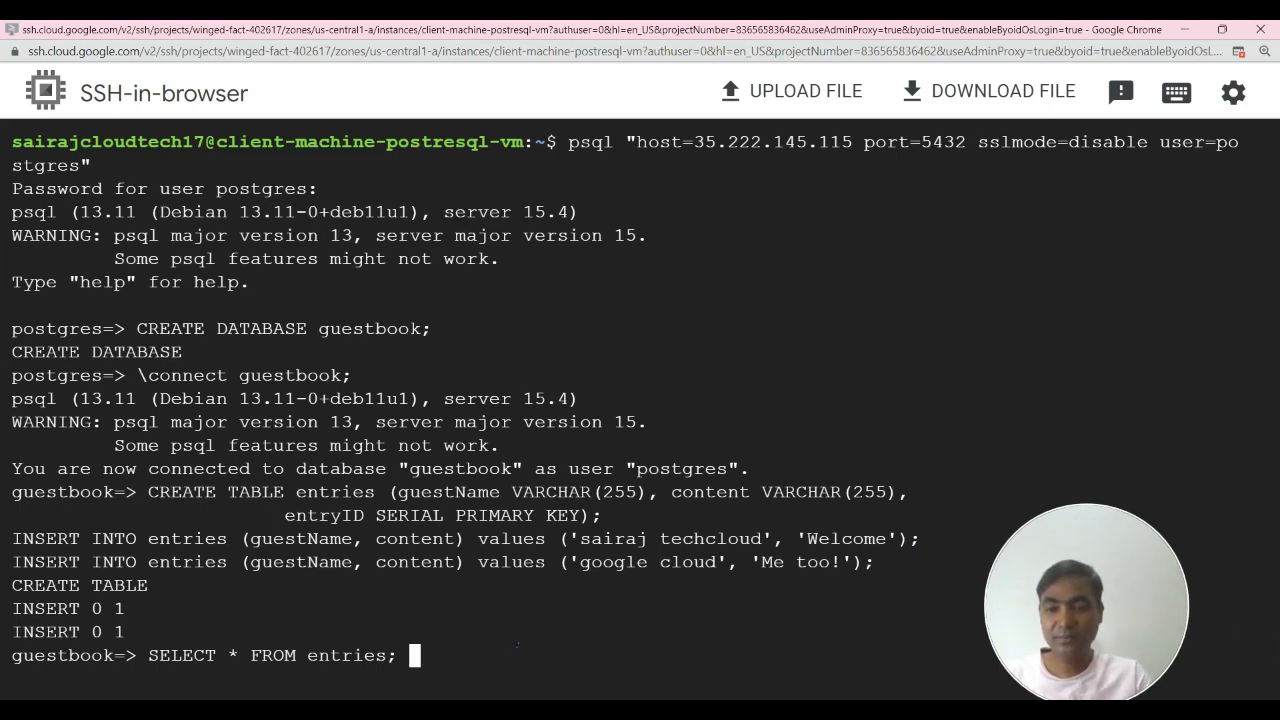
{"action": "key", "text": "Return"}
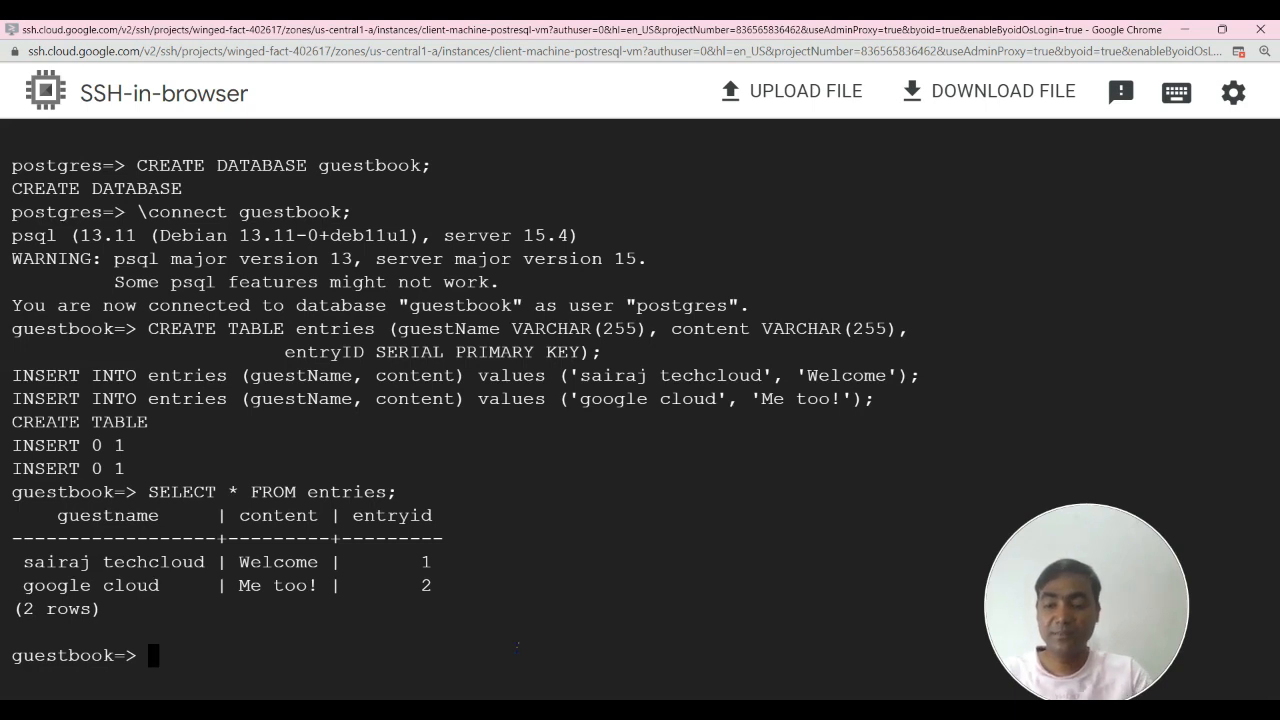
Exit the psql session and close the SSH session of the client VM.
{"action": "type", "text": "exit"}
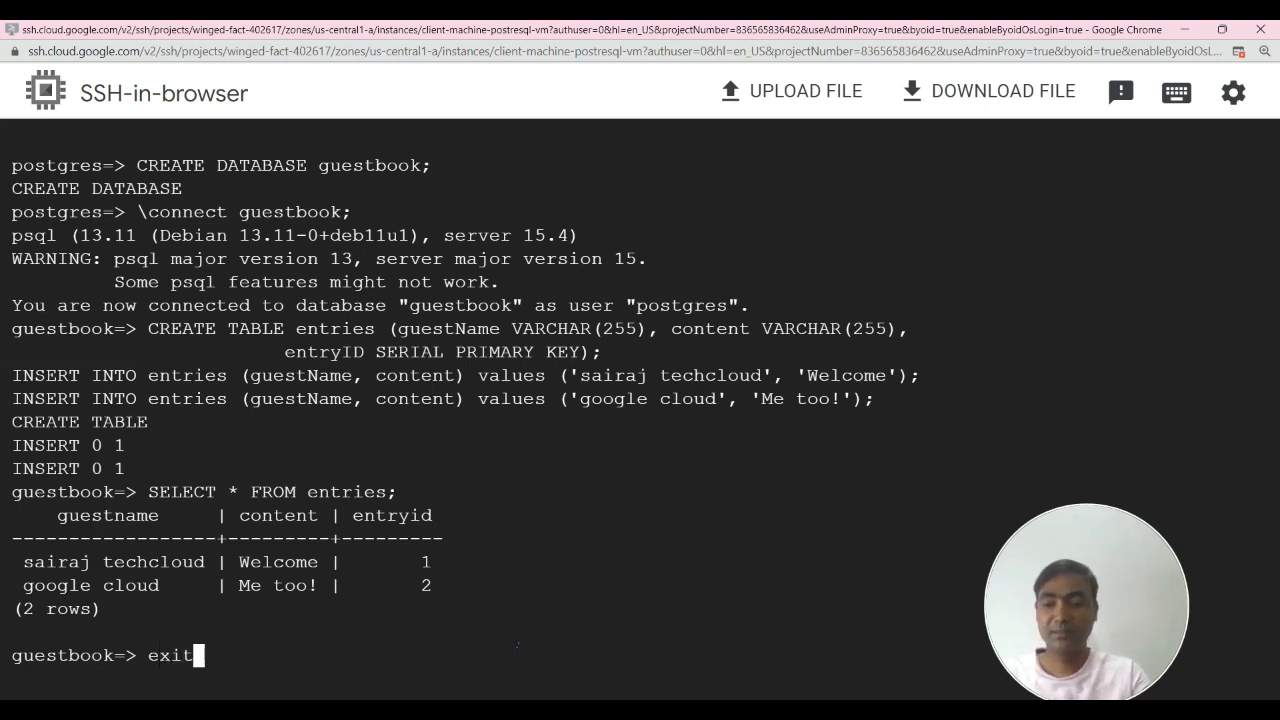
{"action": "key", "text": "Return"}
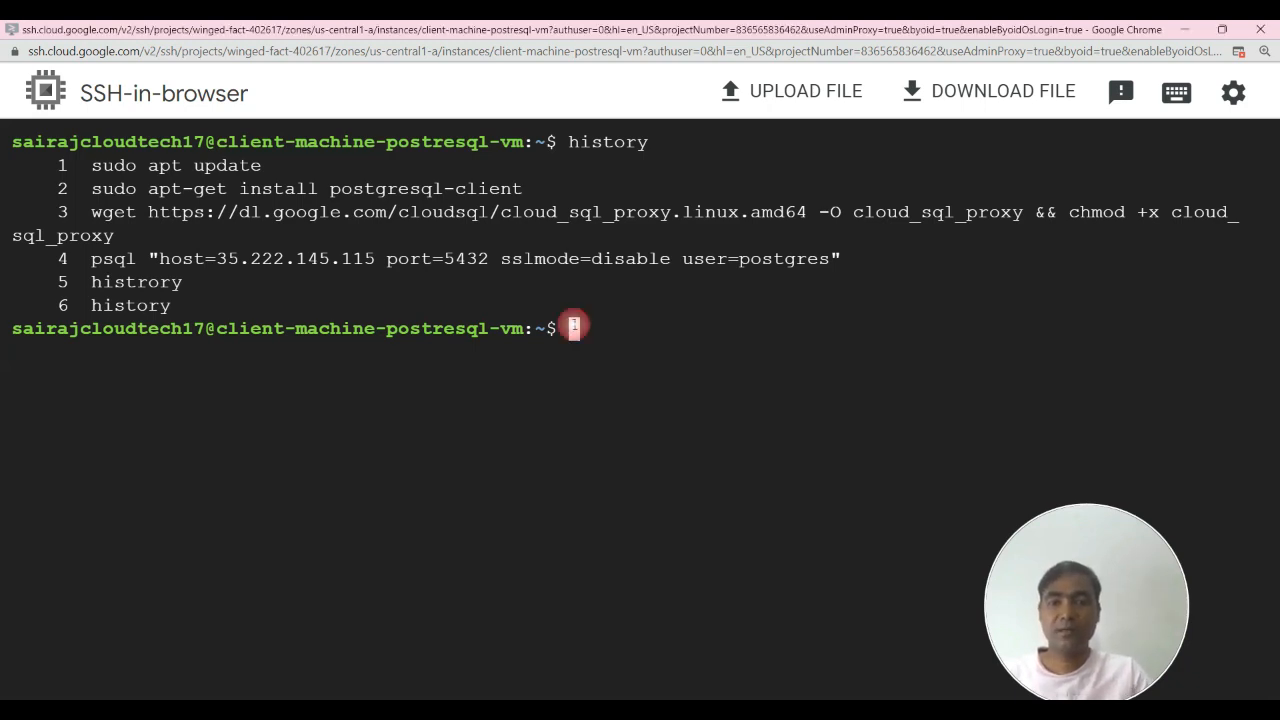
{"action": "type", "text": "exit"}
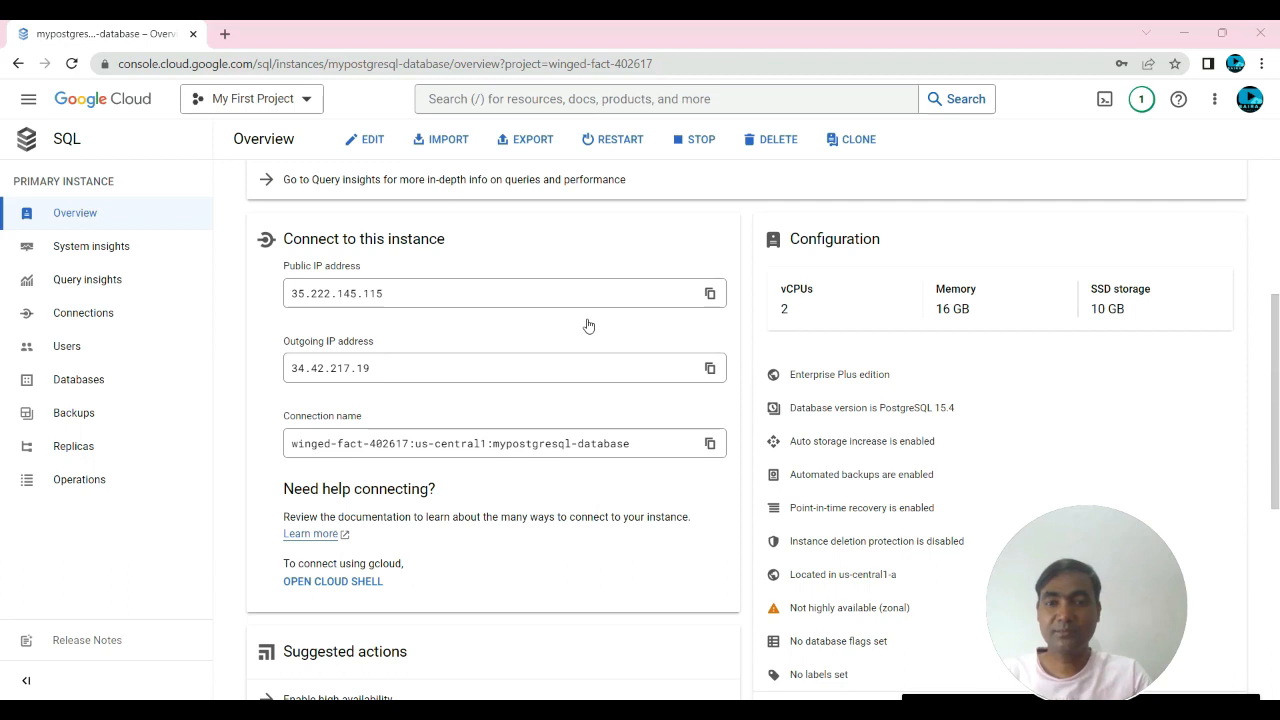
In the Cloud SQL console, return to the instances list and open the Users page of mypostgresql-database.
{"action": "left_click", "coordinate": [61, 145]}
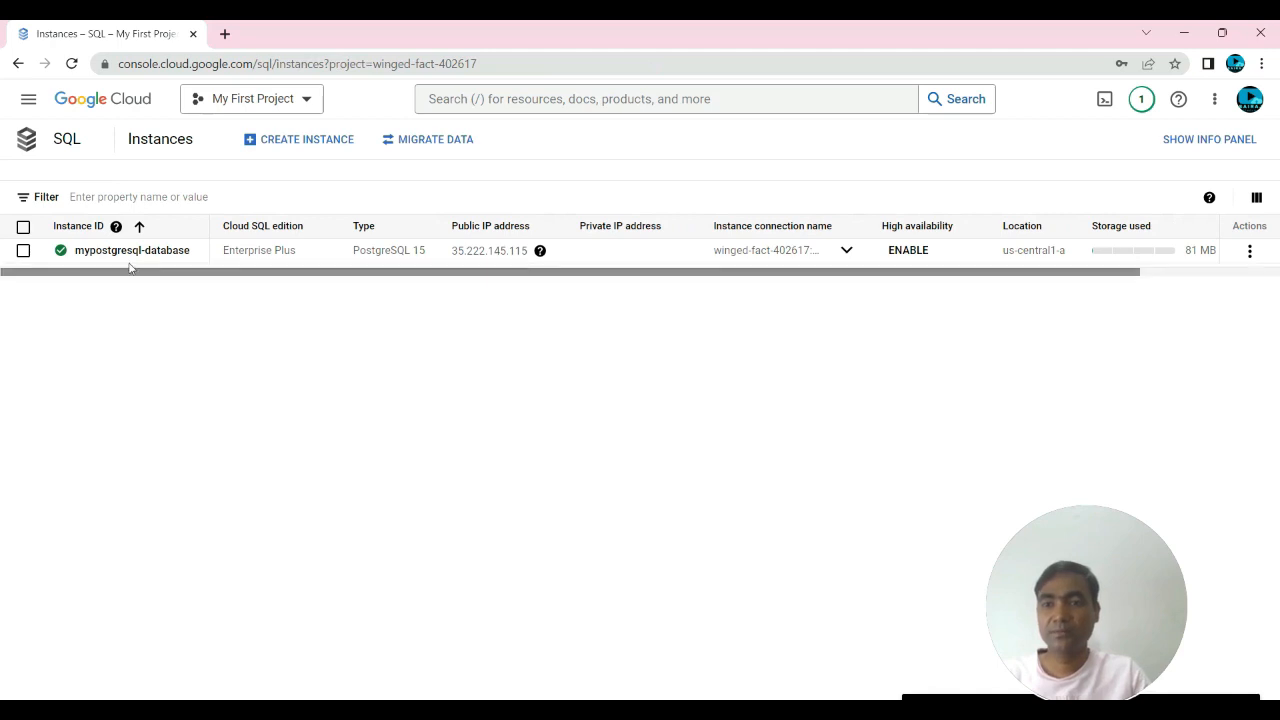
{"action": "left_click", "coordinate": [128, 251]}
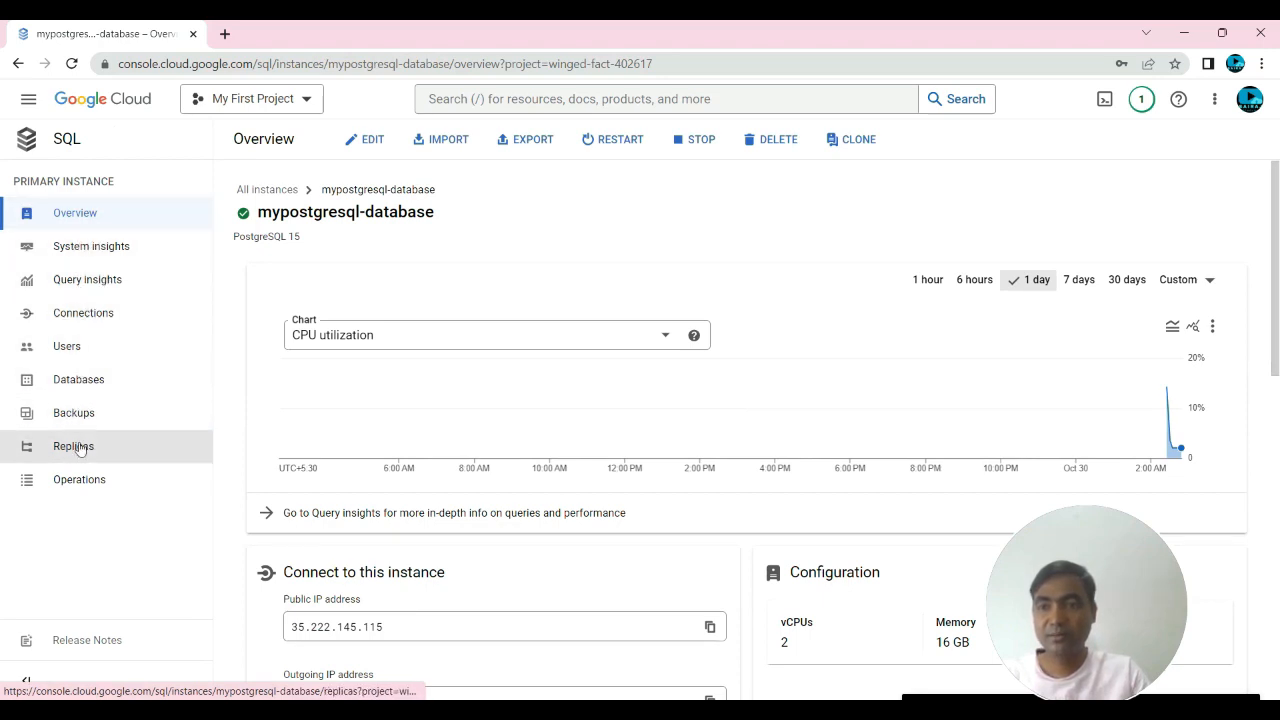
{"action": "left_click", "coordinate": [64, 350]}
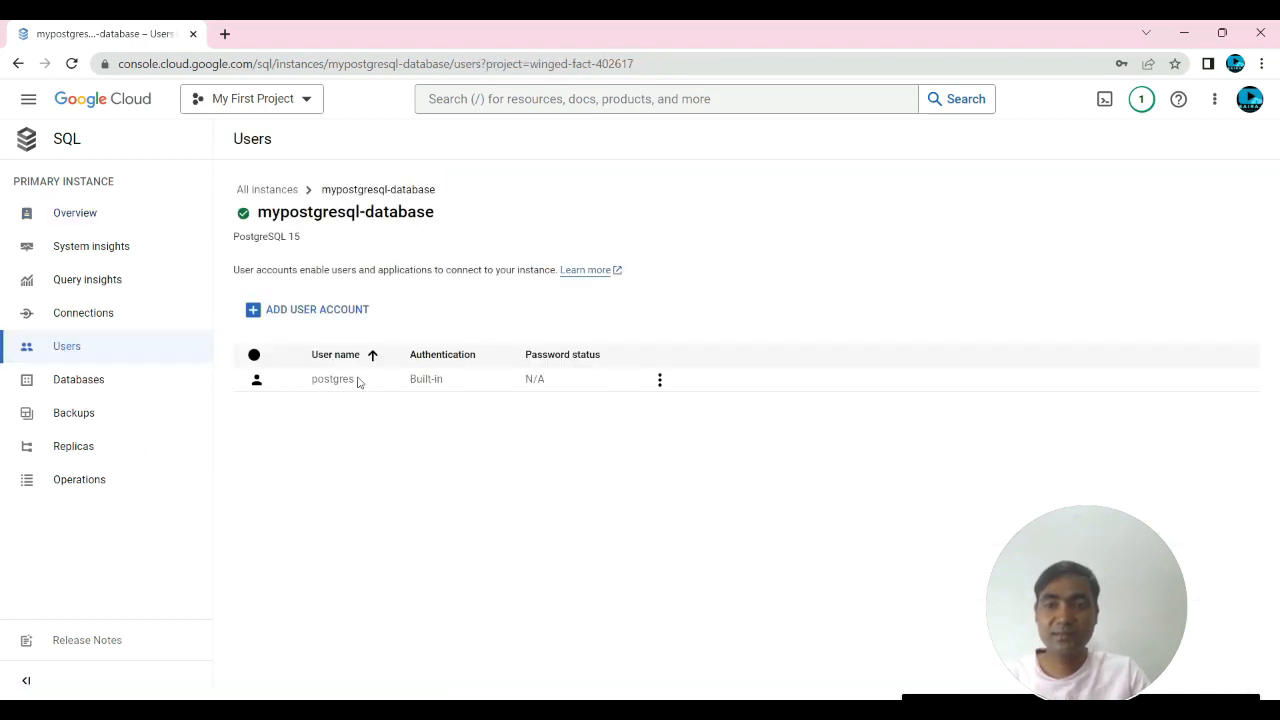
{"action": "left_click_drag", "start_coordinate": [358, 381], "coordinate": [300, 380]}
{"action": "left_click", "coordinate": [370, 428]}
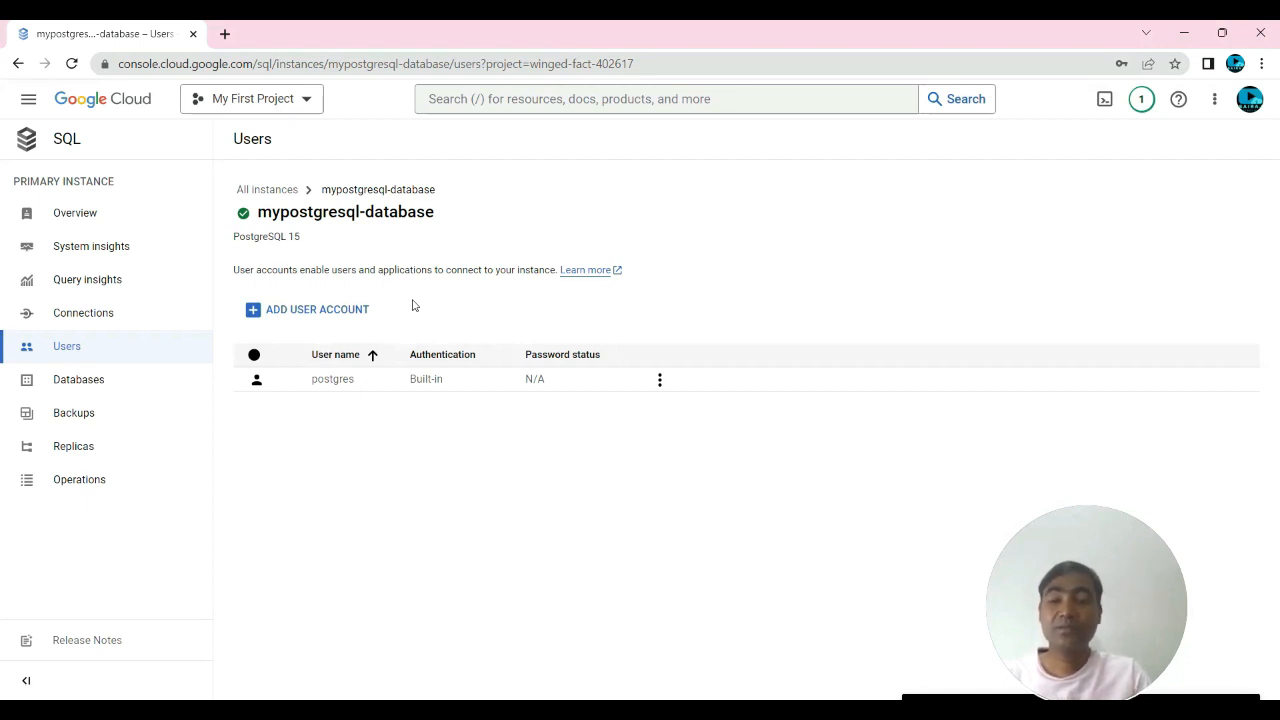
Add a user account named admin with built-in authentication and enter its password.
{"action": "left_click", "coordinate": [318, 315]}
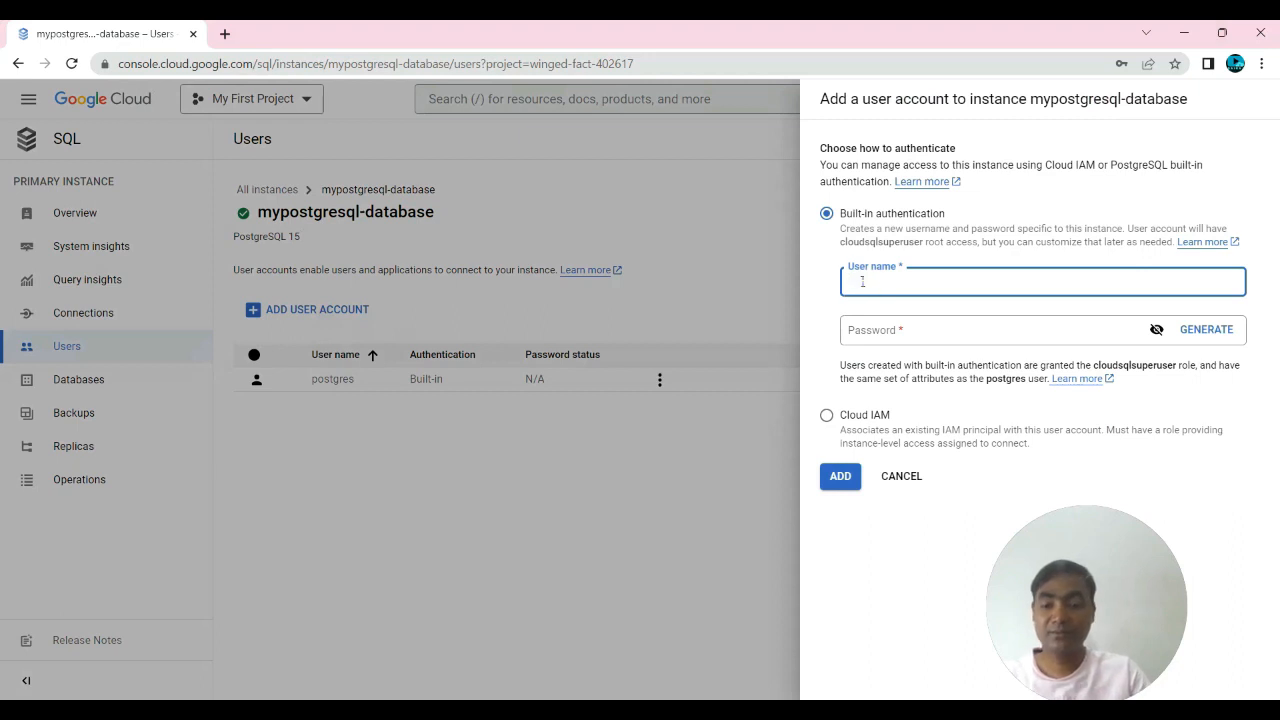
{"action": "type", "text": "a"}
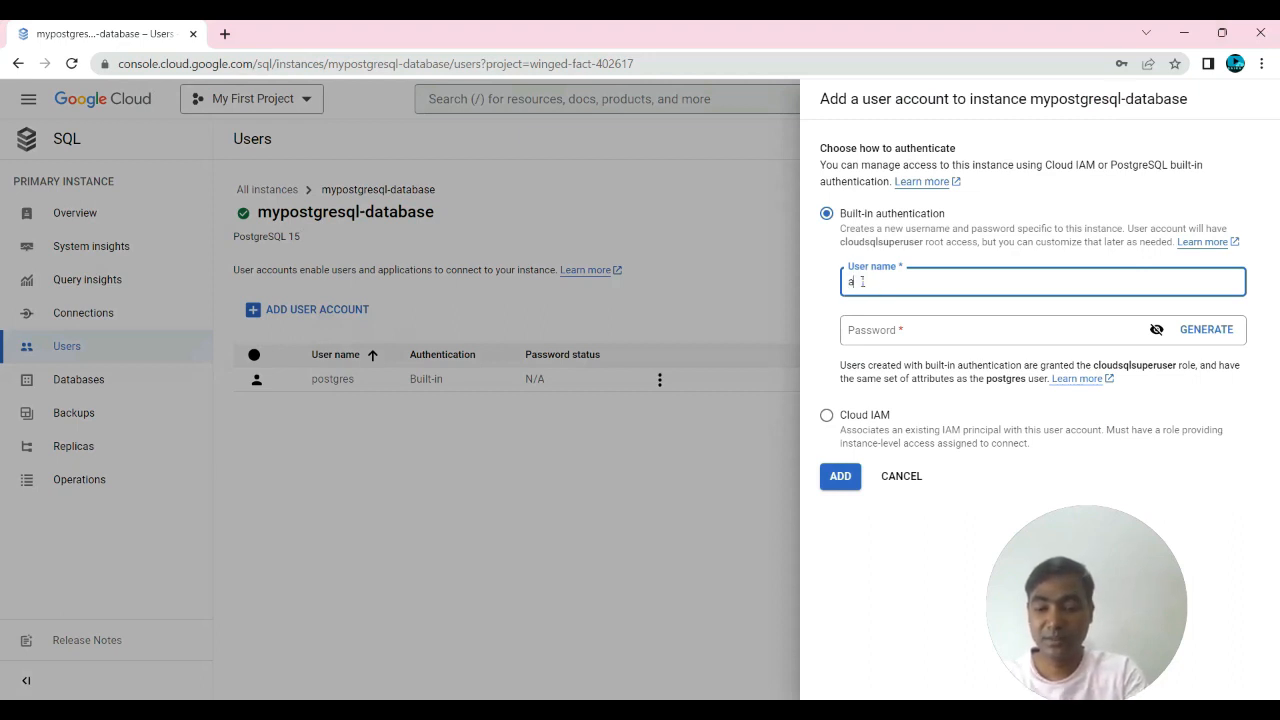
{"action": "type", "text": "dmin"}
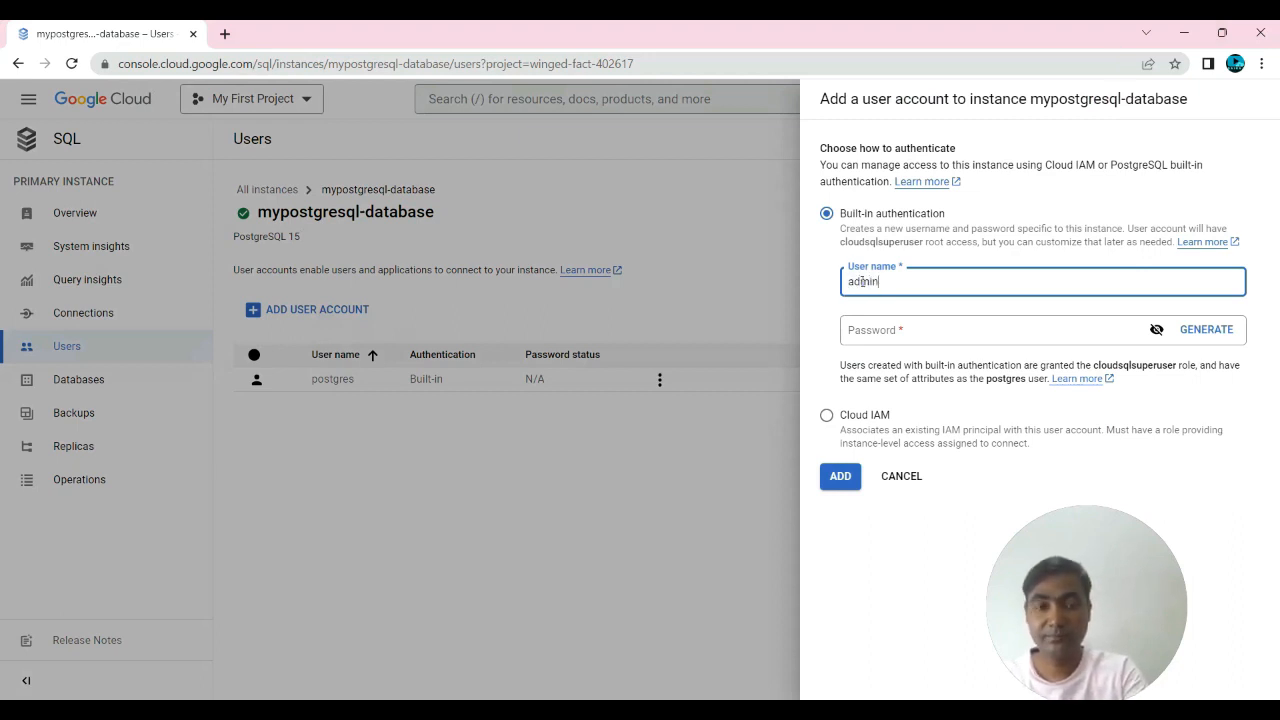
{"action": "left_click", "coordinate": [885, 328]}
{"action": "type", "text": "•"}
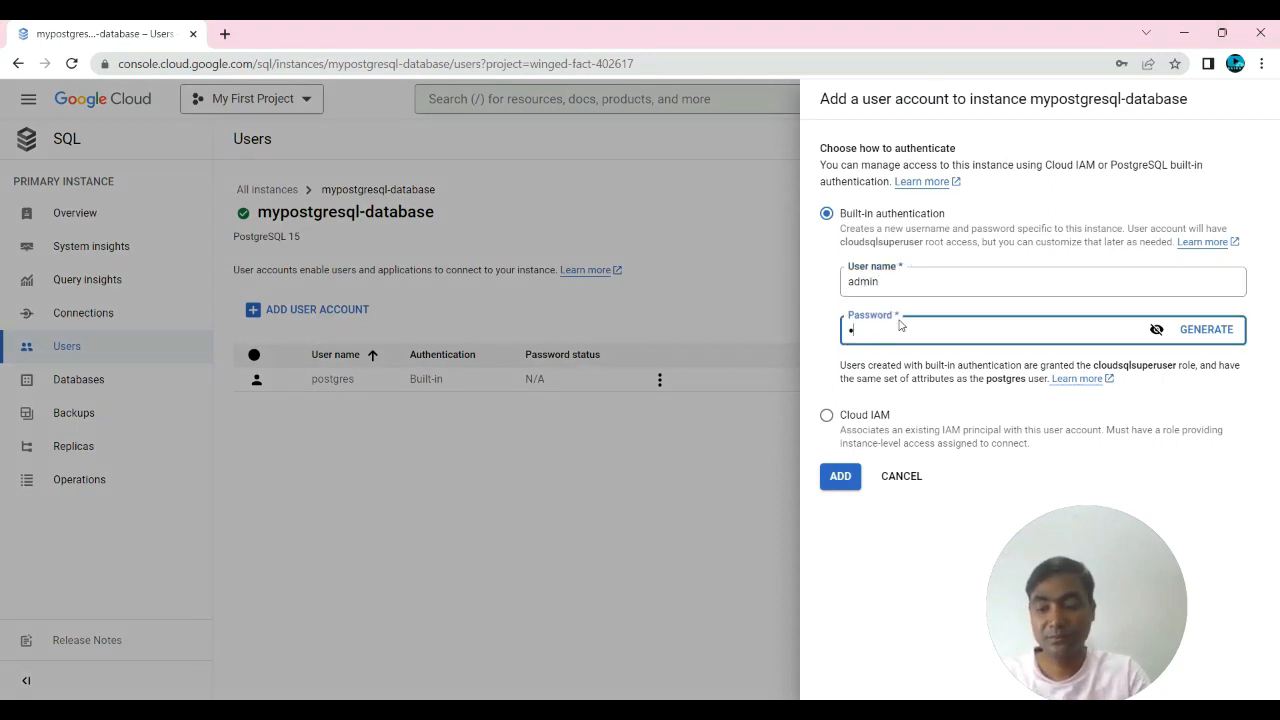
{"action": "type", "text": "••••"}
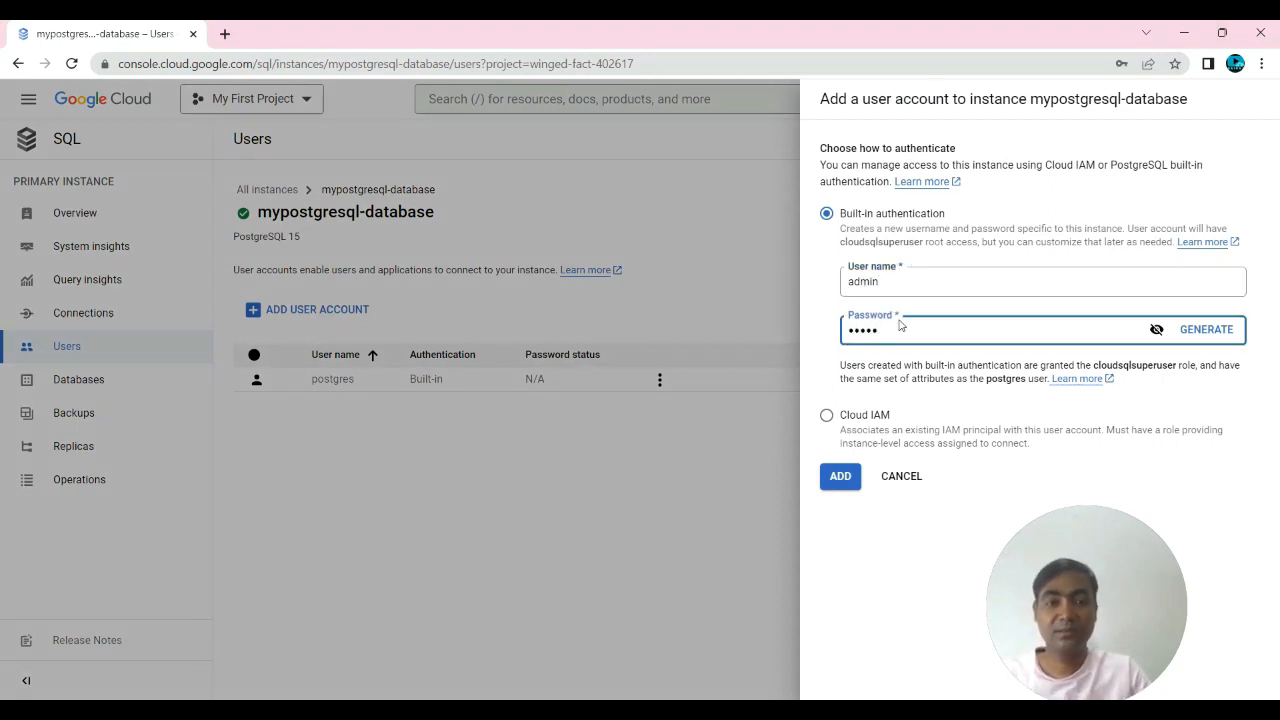
{"action": "left_click", "coordinate": [1120, 400]}
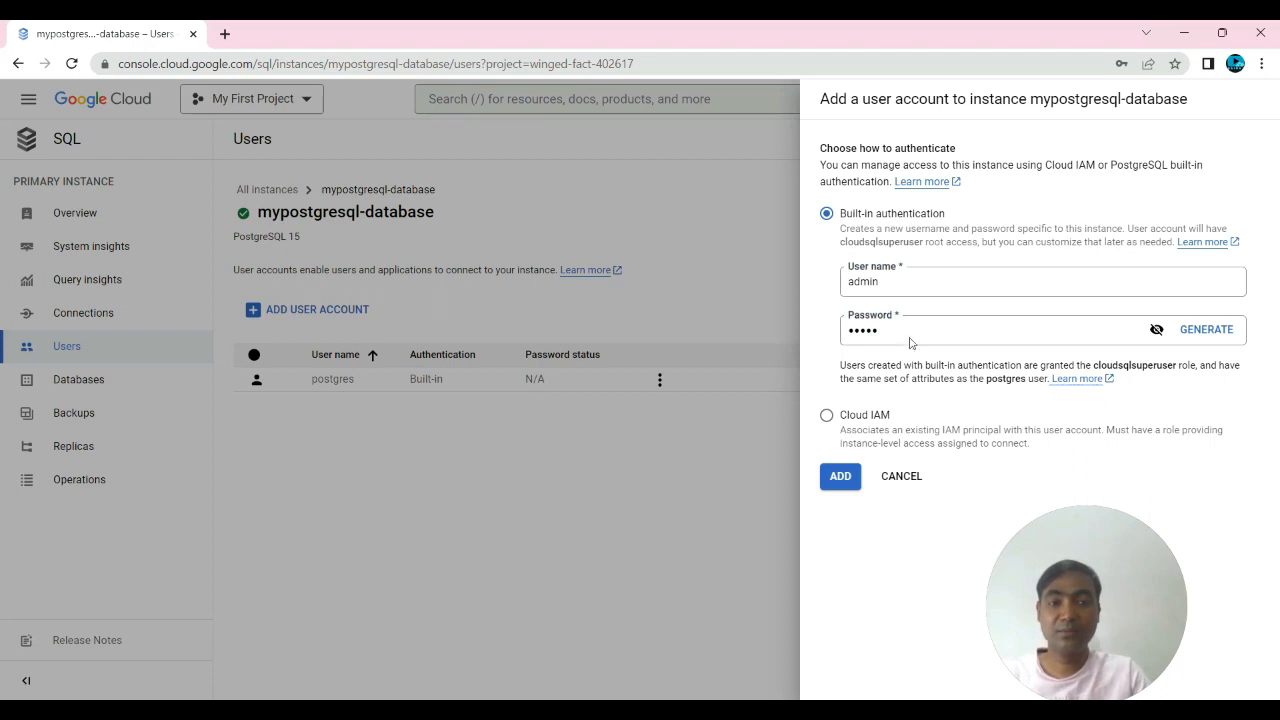
{"action": "left_click", "coordinate": [843, 478]}
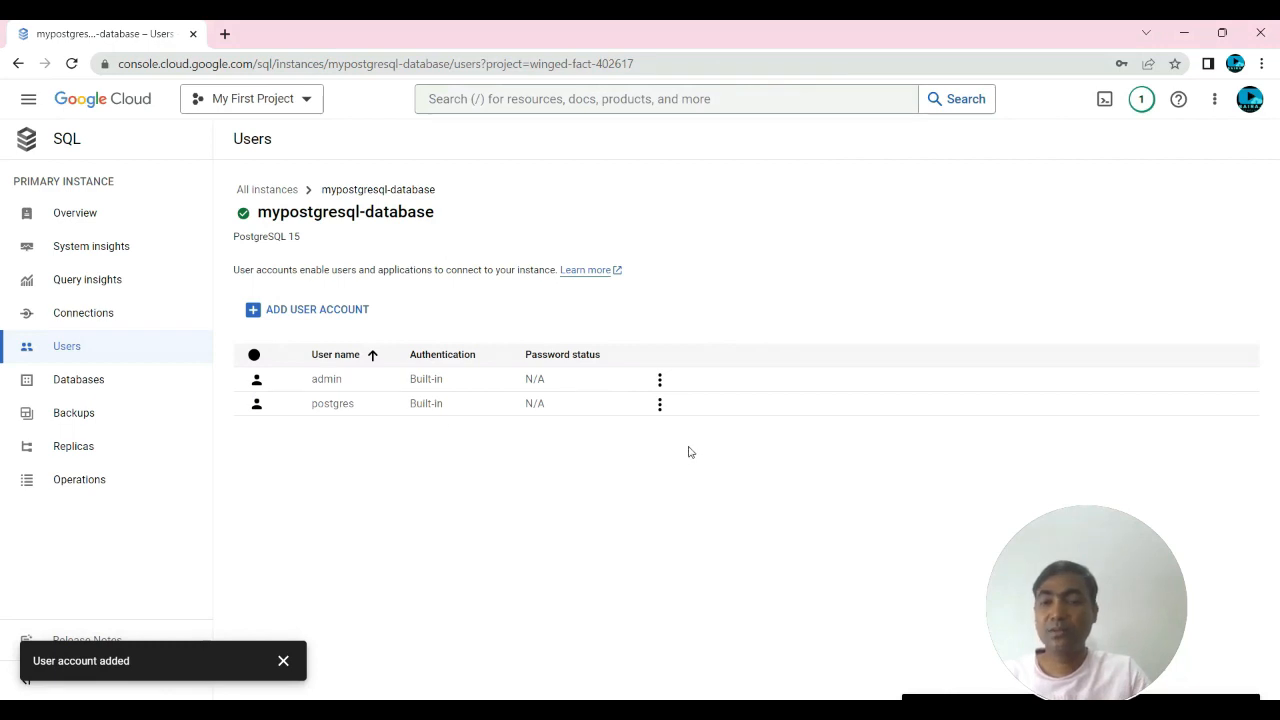
Examine the actions available for the admin user, including the Change password dialog, without applying any of them.
{"action": "left_click_drag", "start_coordinate": [352, 379], "coordinate": [310, 382]}
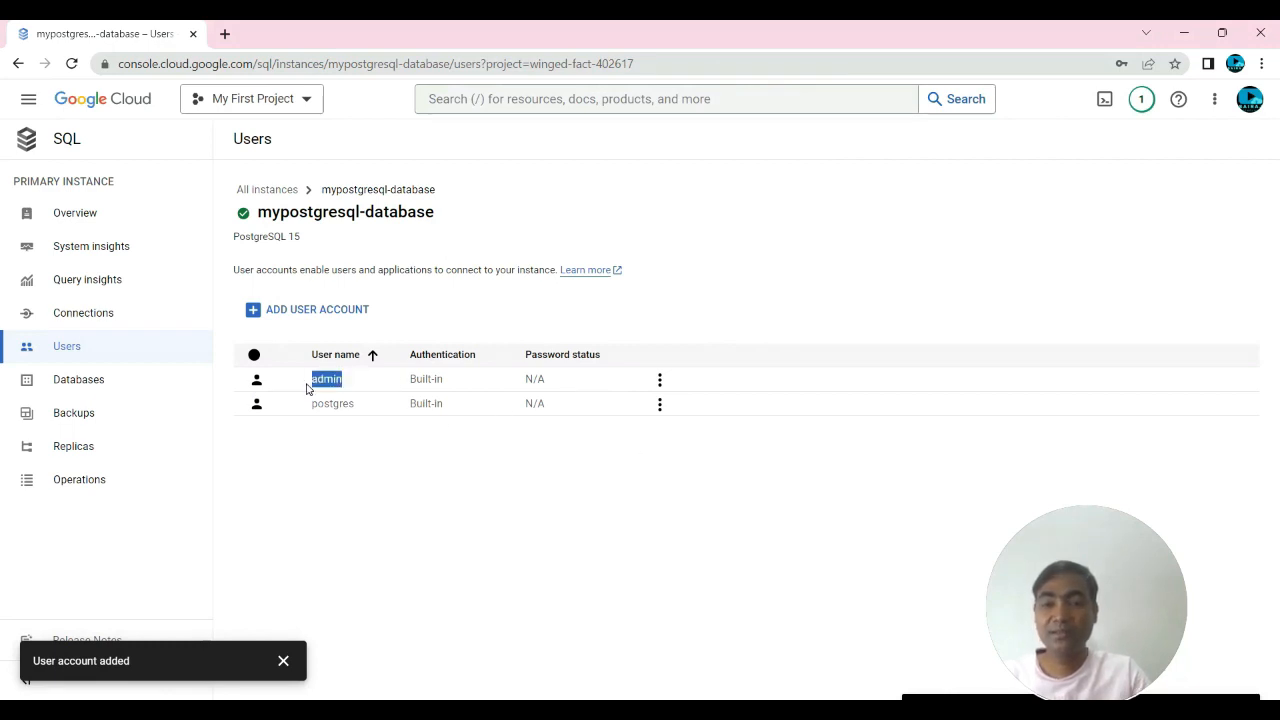
{"action": "left_click", "coordinate": [697, 382]}
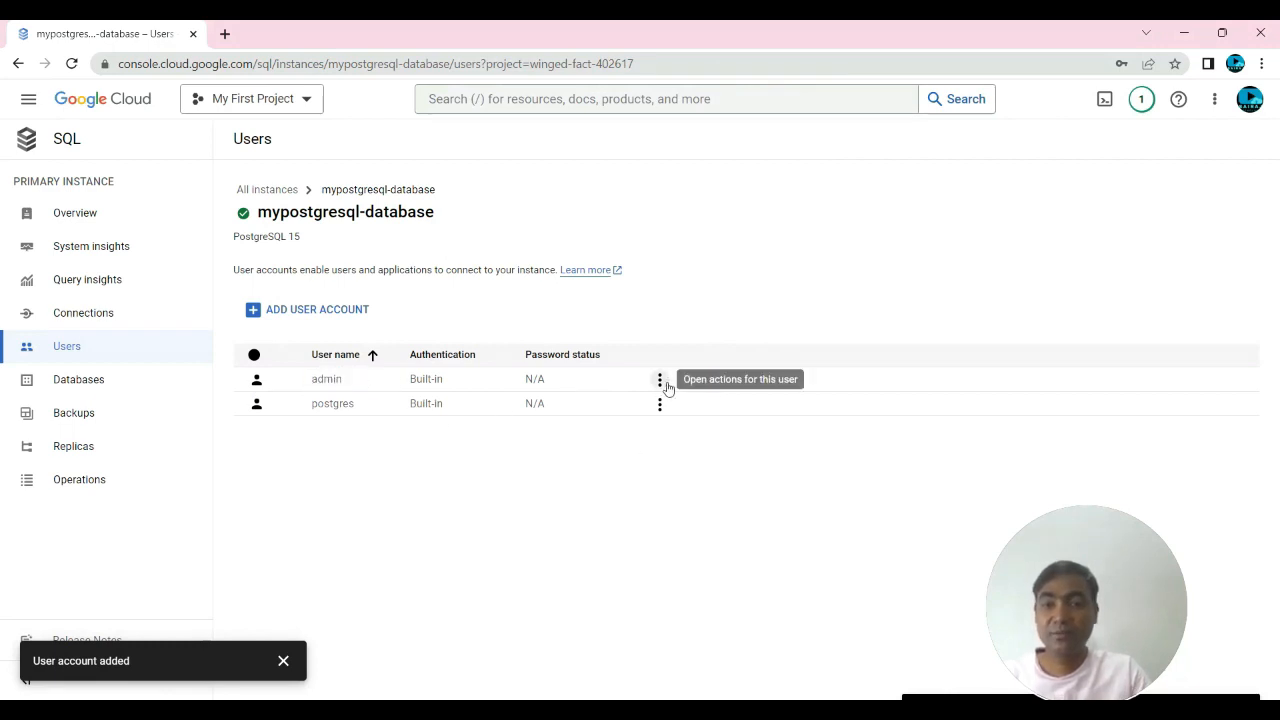
{"action": "left_click", "coordinate": [660, 382]}
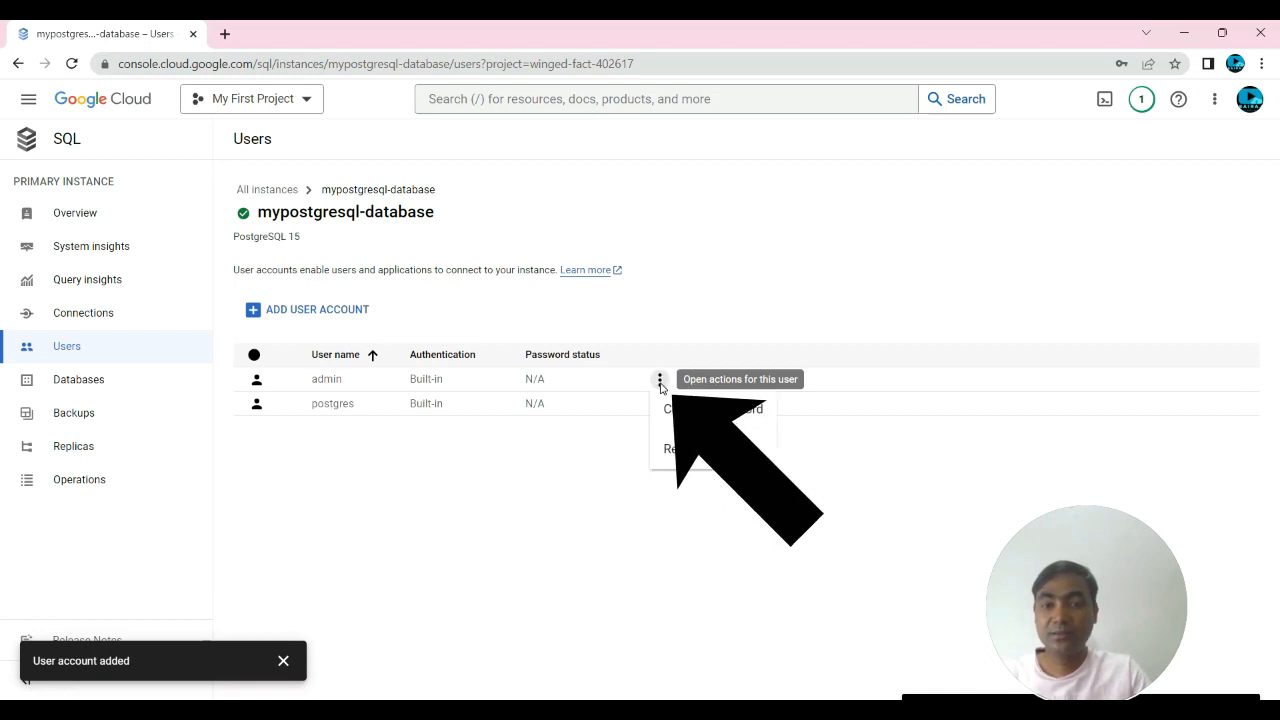
{"action": "left_click", "coordinate": [700, 415]}
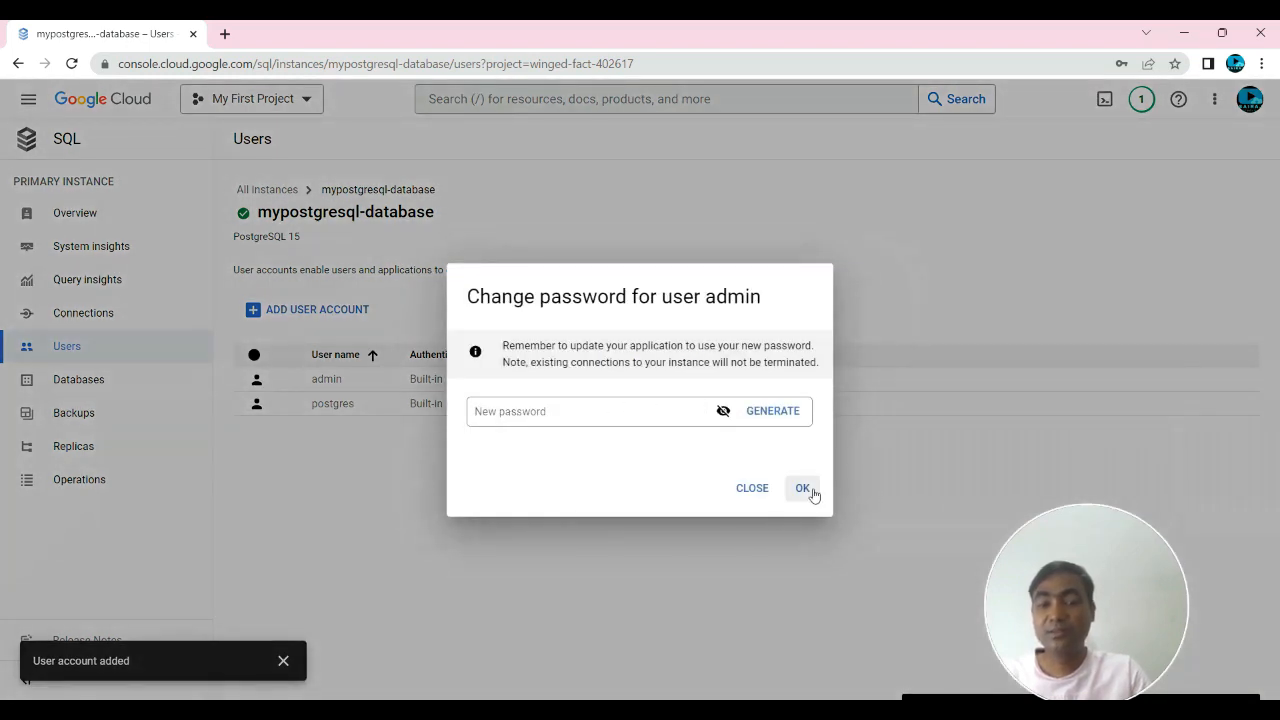
{"action": "left_click", "coordinate": [752, 490]}
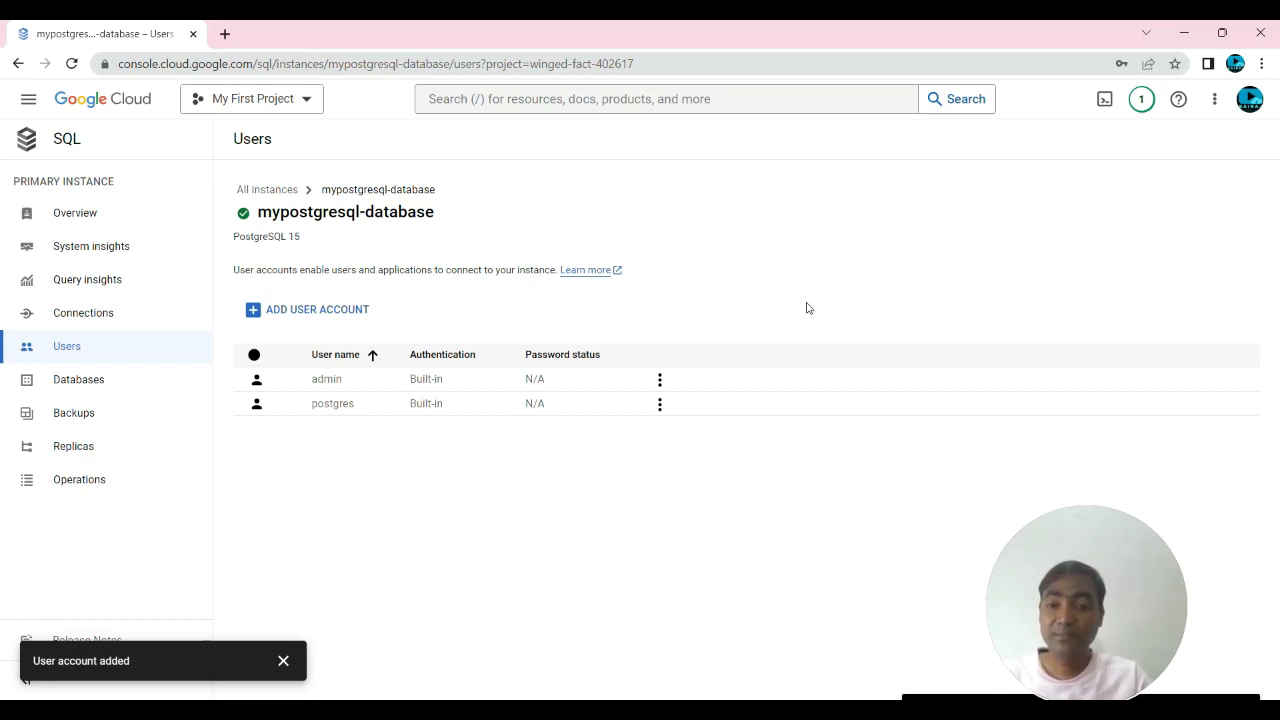
{"action": "left_click", "coordinate": [660, 380]}
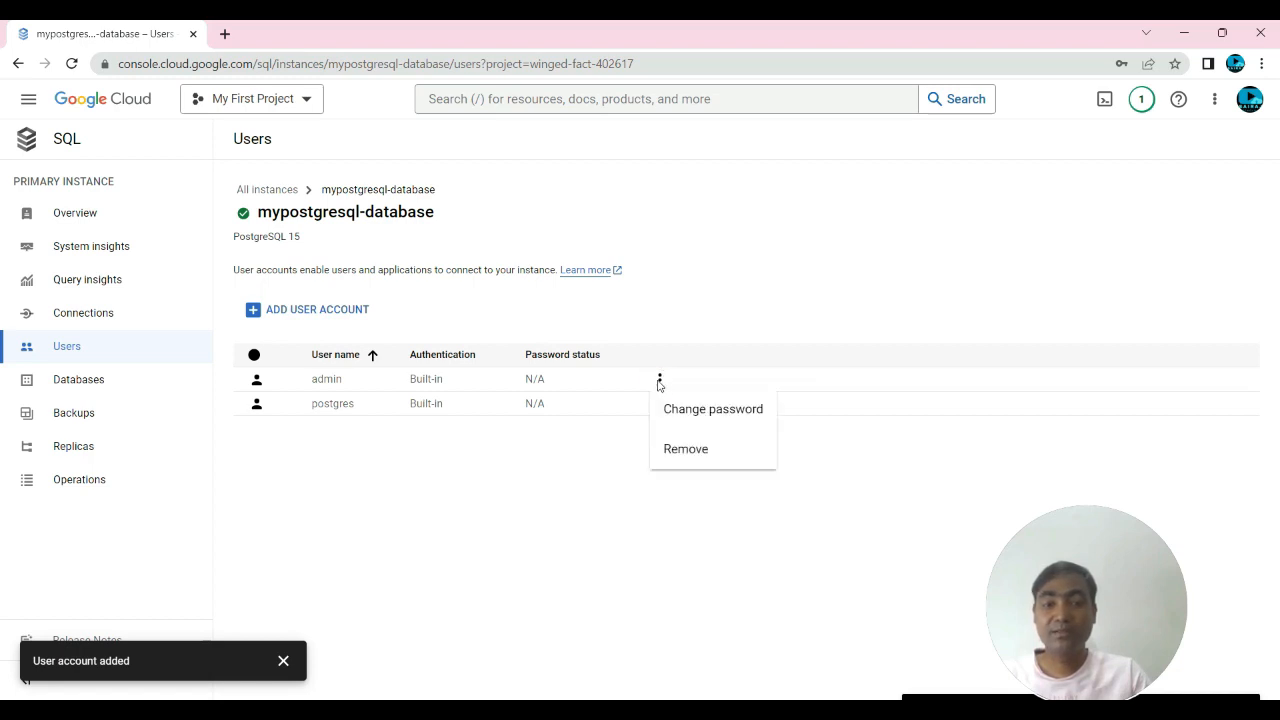
{"action": "left_click", "coordinate": [613, 437]}
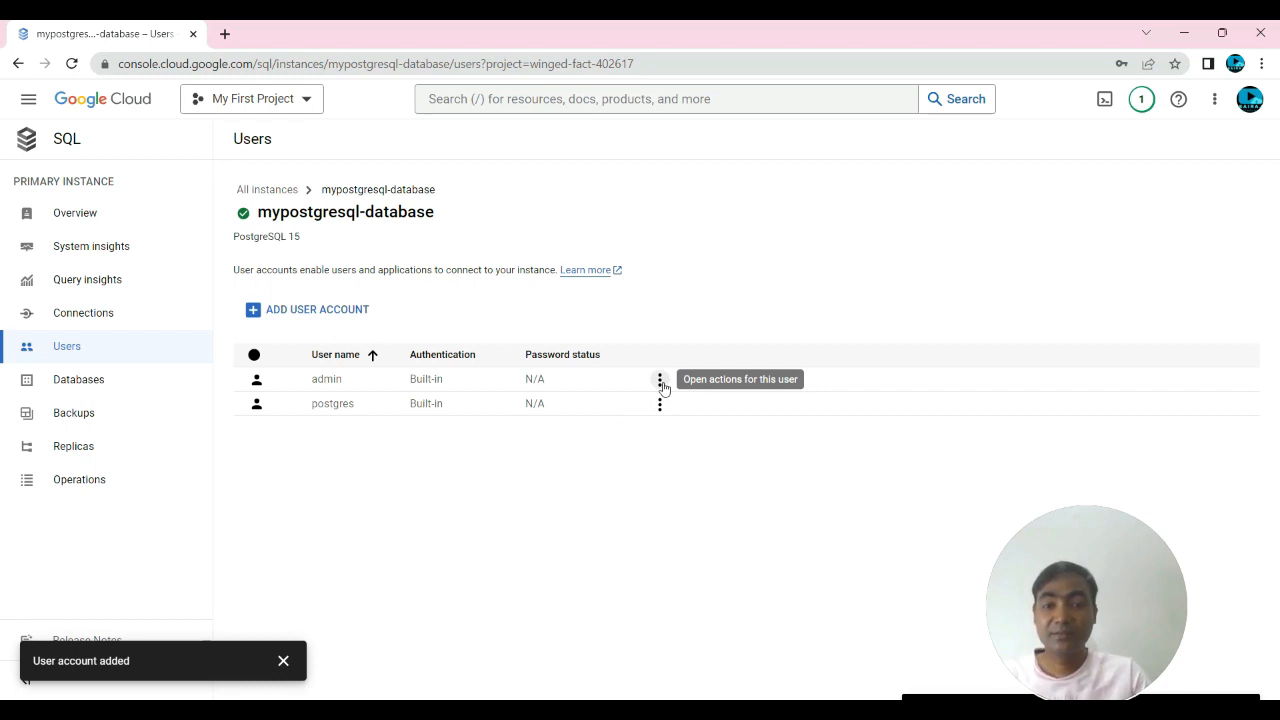
Remove the admin user account from the mypostgresql-database instance and confirm the removal.
{"action": "left_click", "coordinate": [660, 380]}
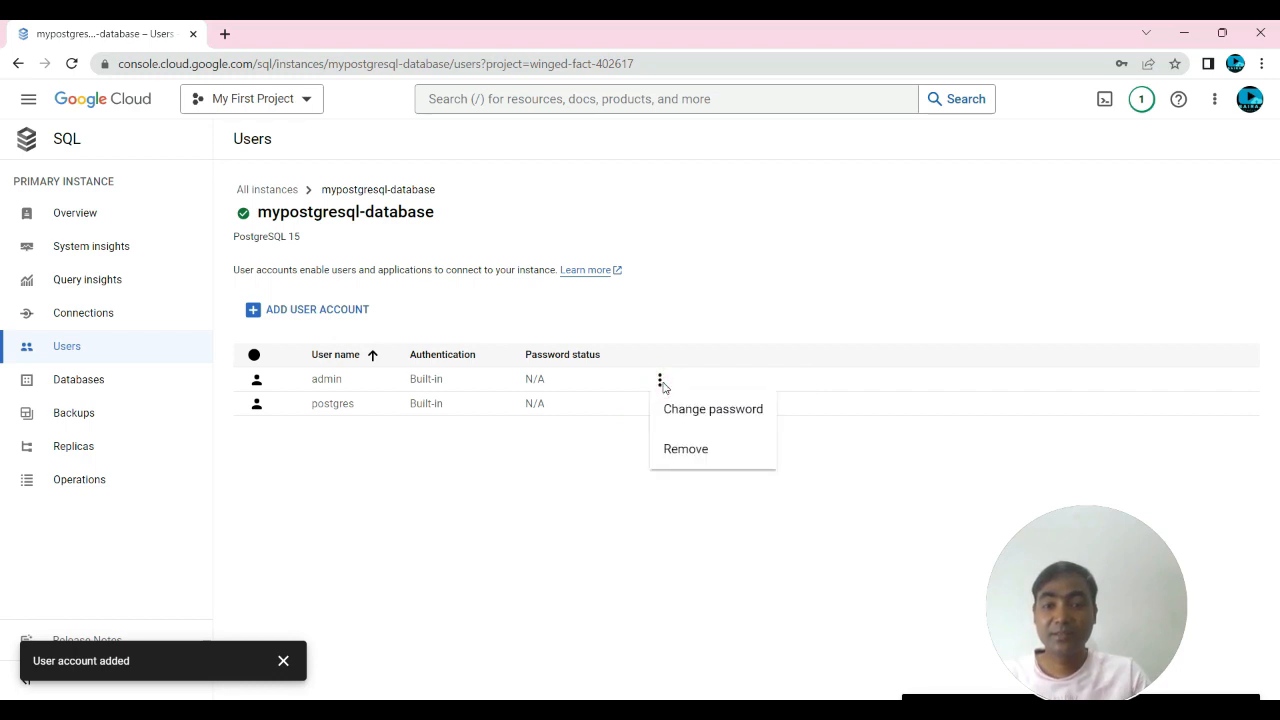
{"action": "left_click", "coordinate": [695, 452]}
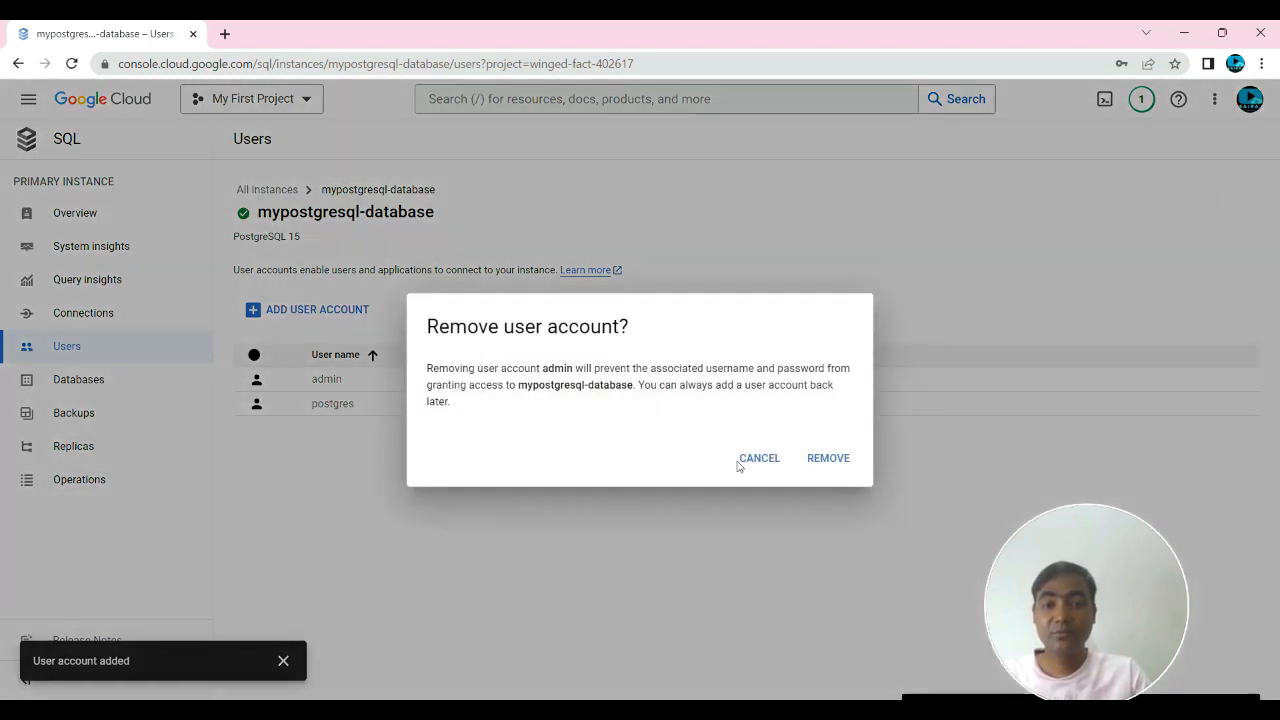
{"action": "left_click", "coordinate": [830, 459]}
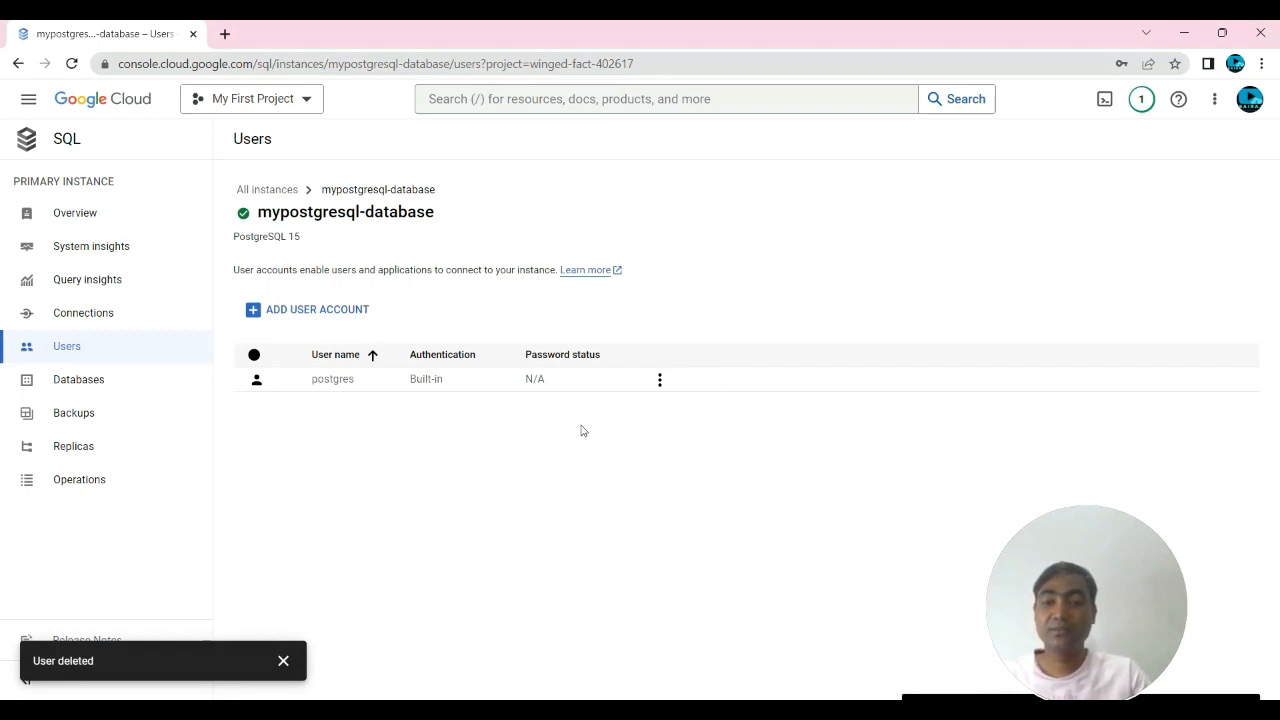
Create a database named newdatbase on the mypostgresql-database instance.
{"action": "left_click", "coordinate": [77, 388]}
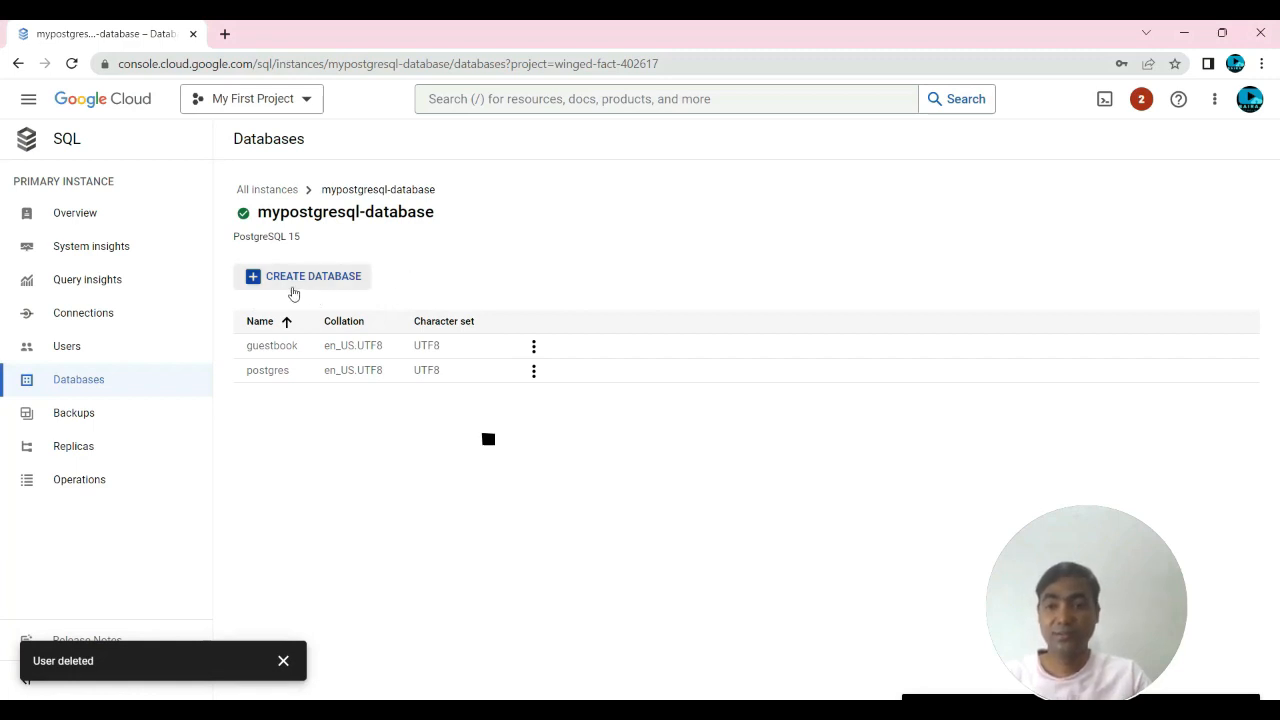
{"action": "left_click", "coordinate": [322, 285]}
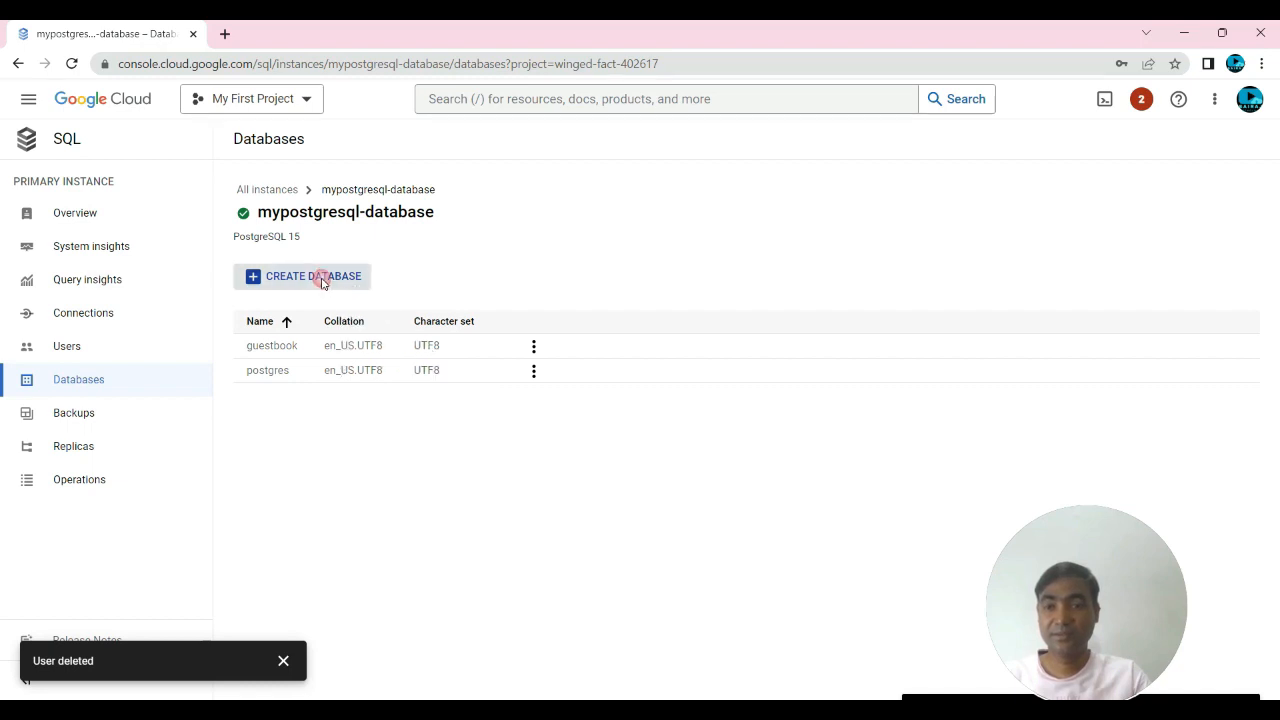
{"action": "left_click", "coordinate": [866, 160]}
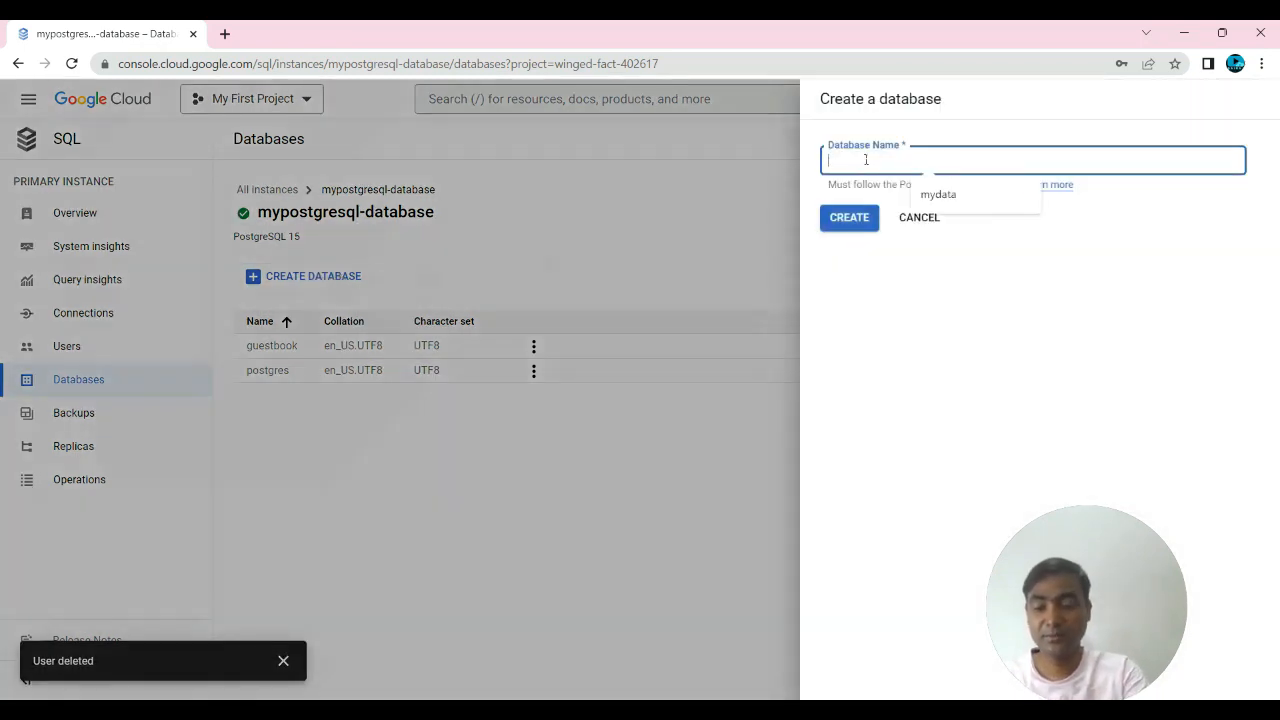
{"action": "type", "text": "newda"}
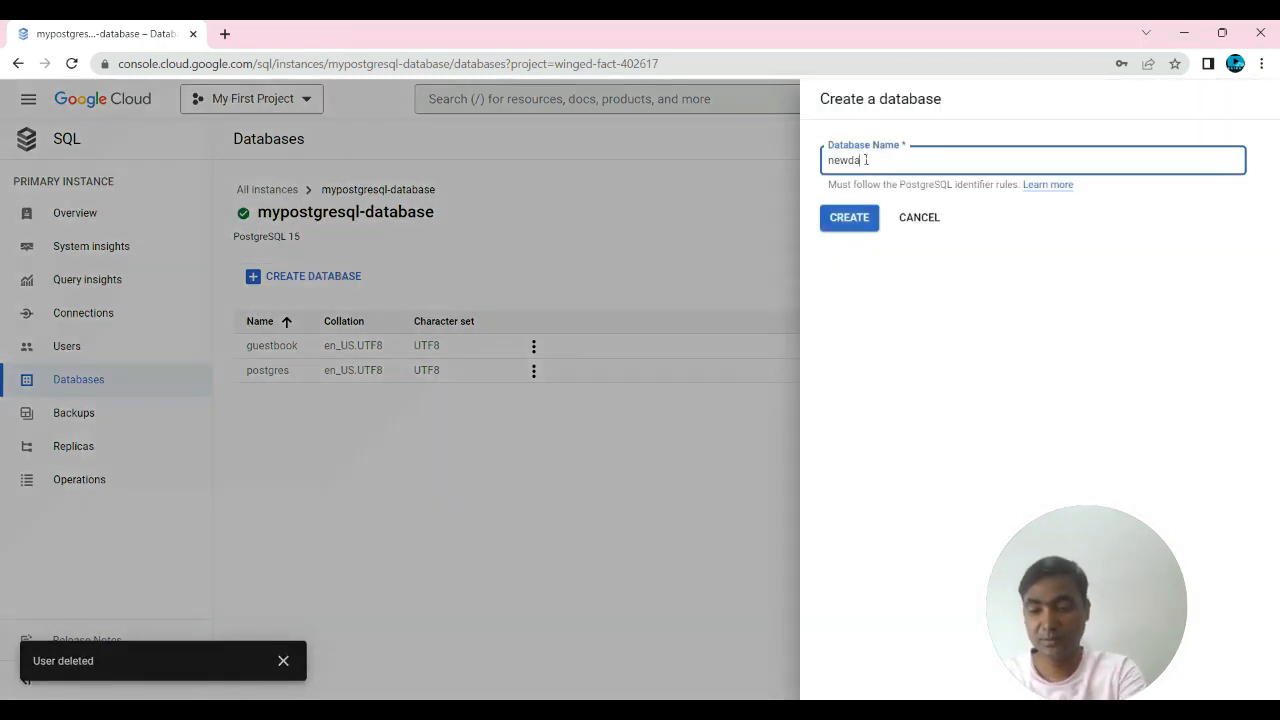
{"action": "type", "text": "tabase"}
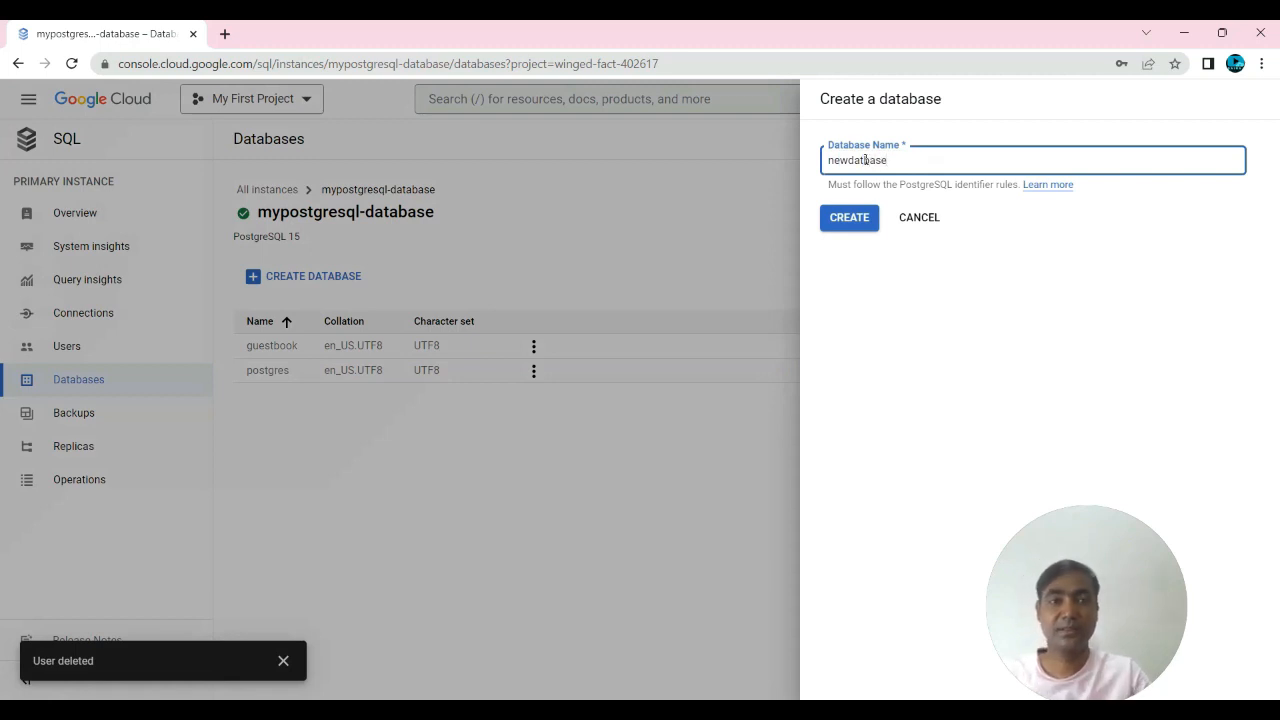
{"action": "left_click", "coordinate": [909, 295]}
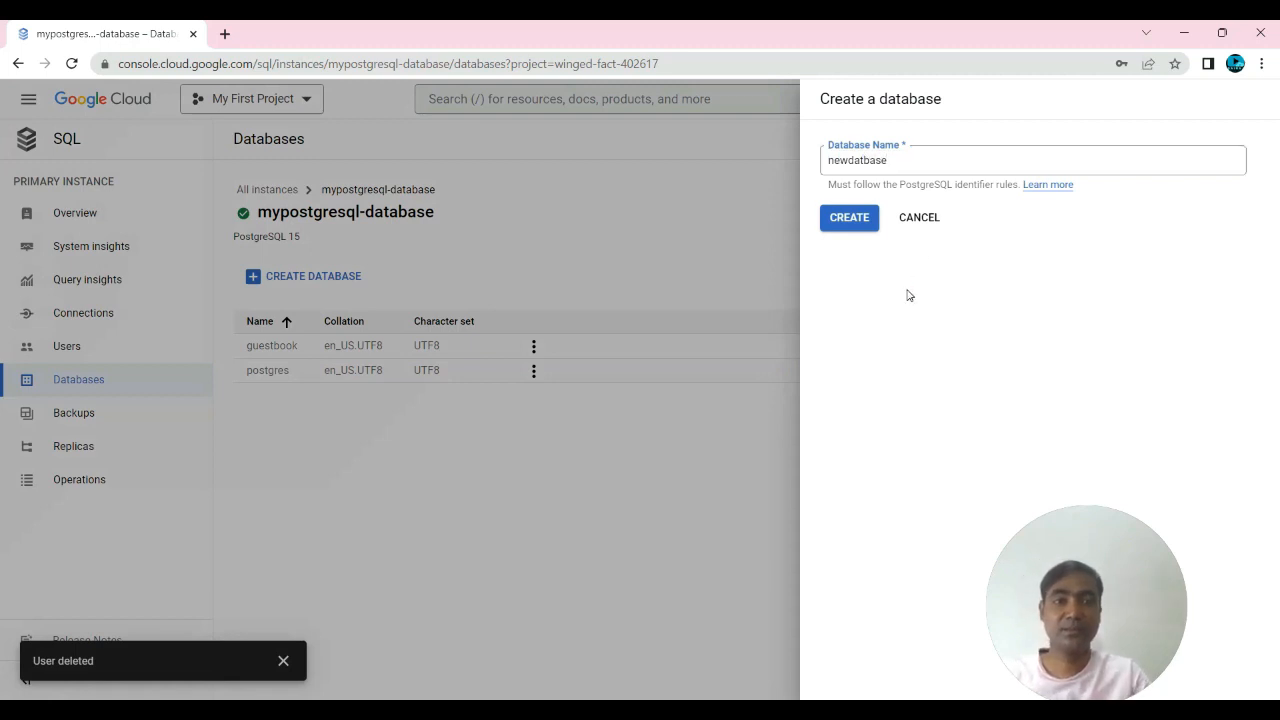
{"action": "left_click", "coordinate": [857, 225]}
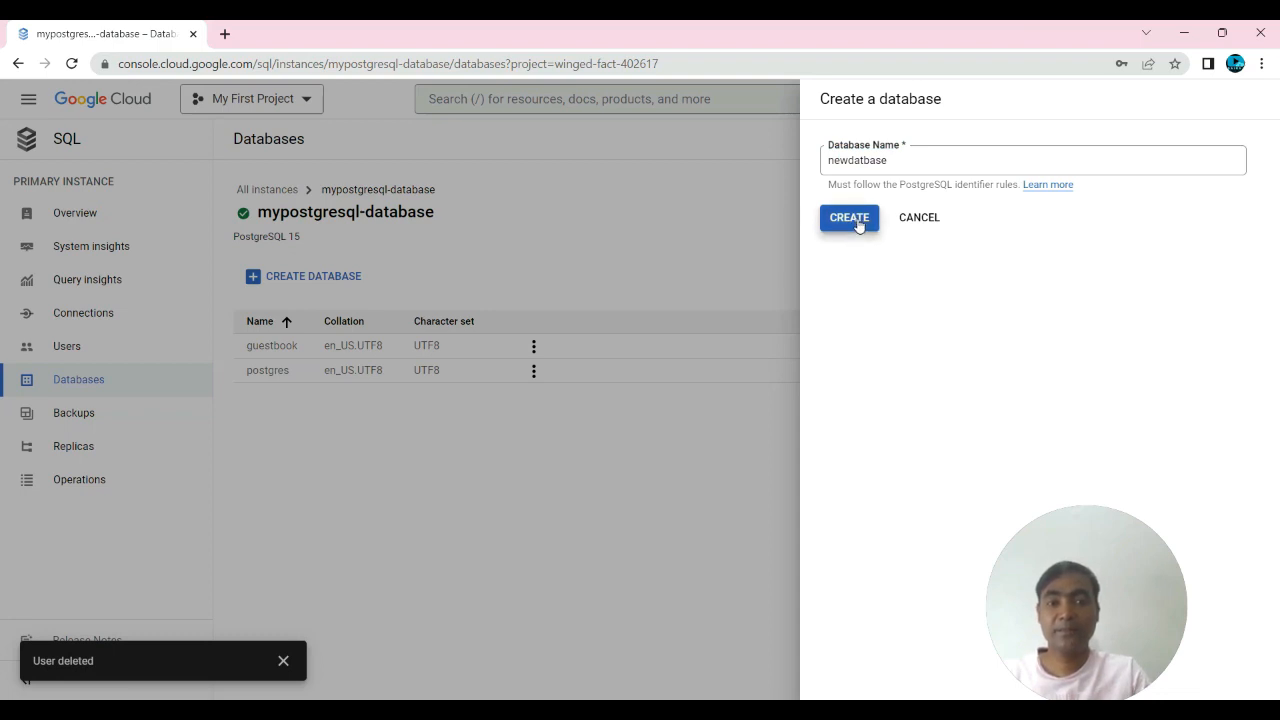
{"action": "left_click", "coordinate": [851, 225]}
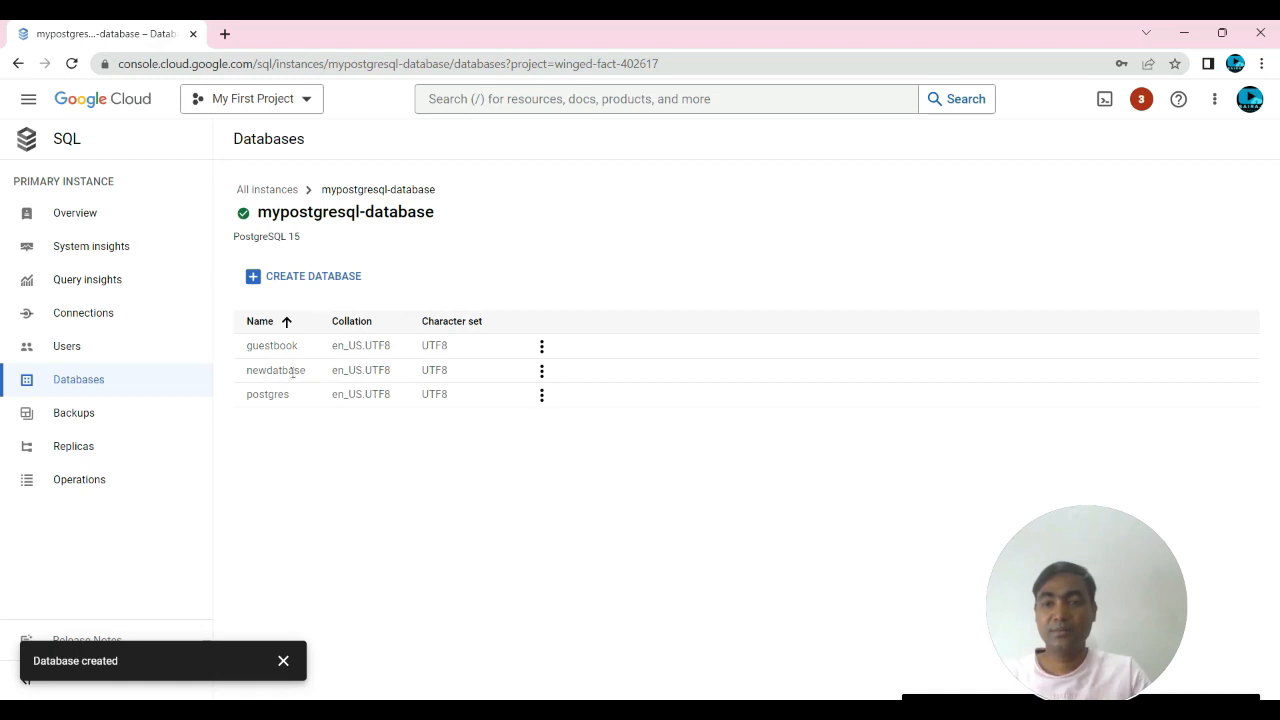
Delete the newdatbase database, confirming the deletion with its name.
{"action": "left_click", "coordinate": [542, 374]}
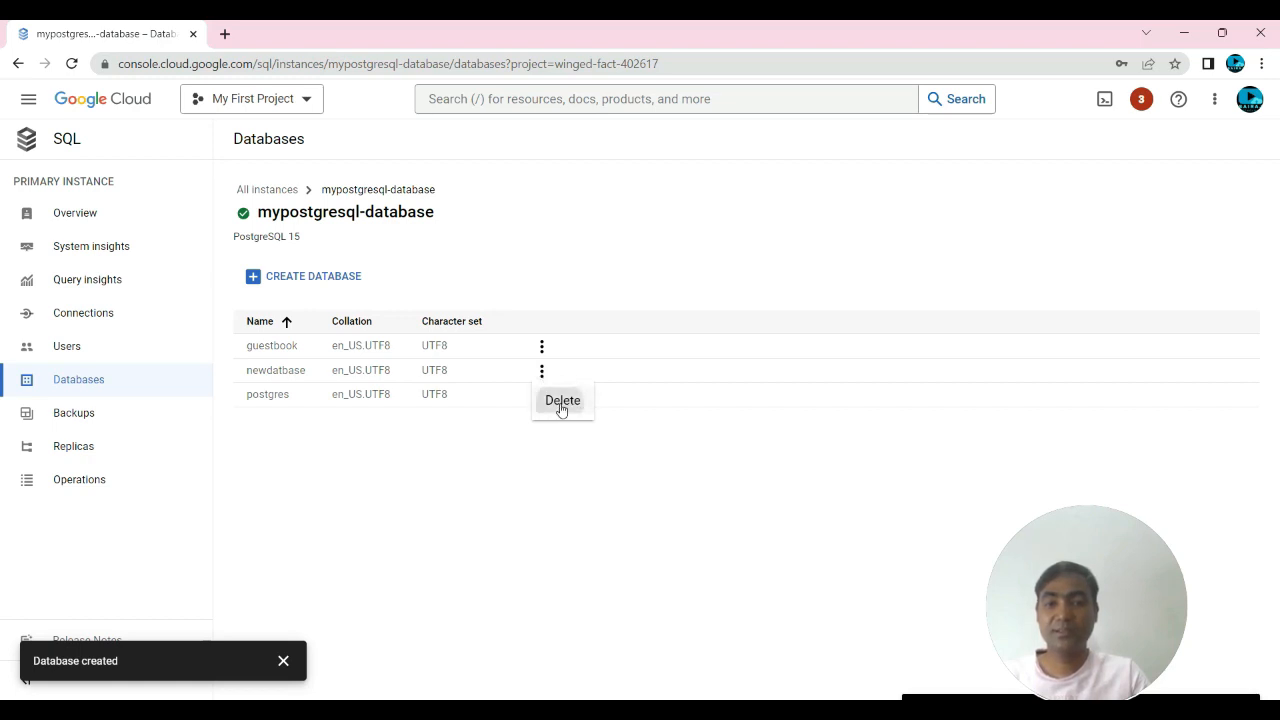
{"action": "left_click", "coordinate": [561, 401]}
{"action": "left_click_drag", "start_coordinate": [738, 404], "coordinate": [793, 404]}
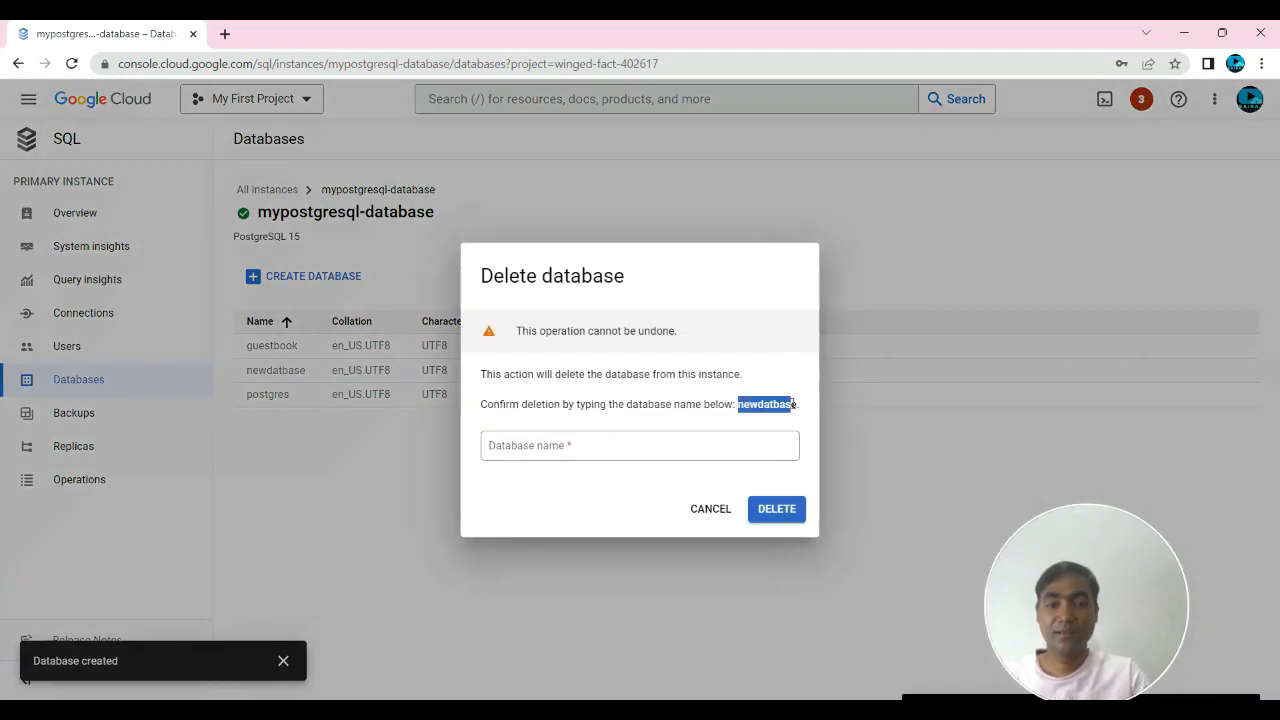
{"action": "left_click", "coordinate": [548, 443]}
{"action": "type", "text": "newdatbase"}
{"action": "left_click", "coordinate": [789, 511]}
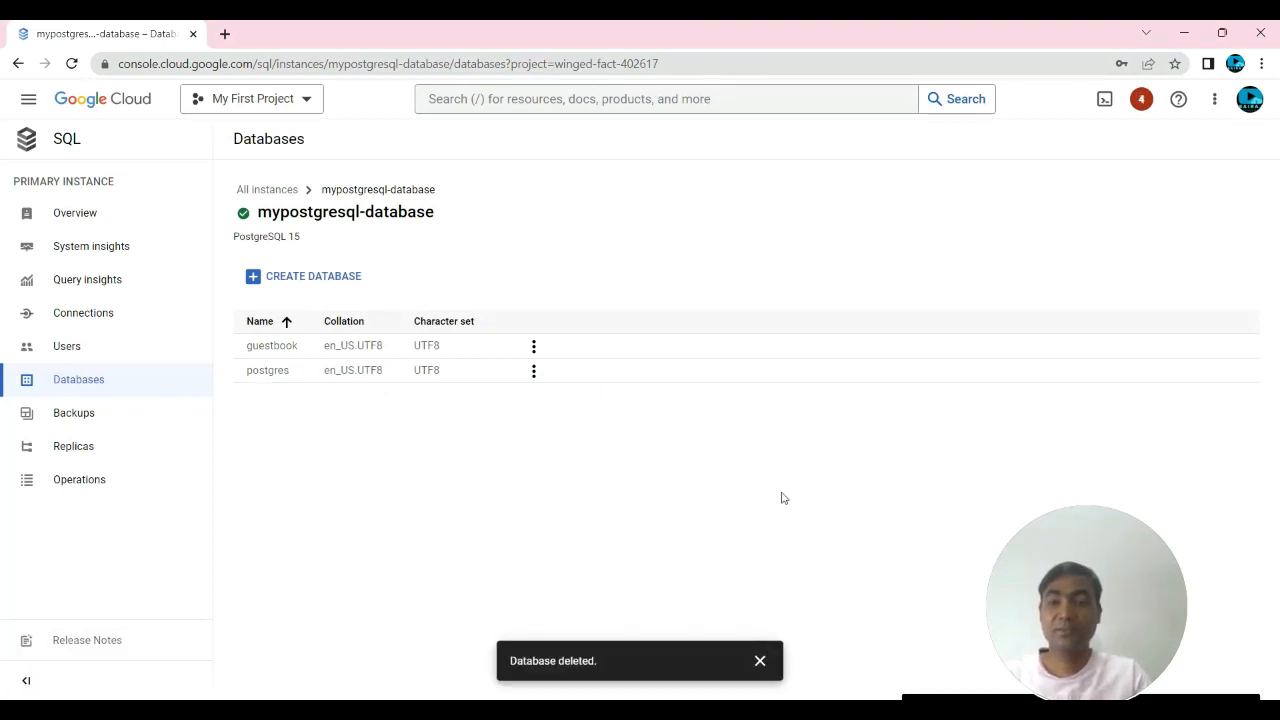
Examine the instance's connection summary and networking settings, including the form for adding an authorized network, without saving changes.
{"action": "left_click", "coordinate": [83, 315]}
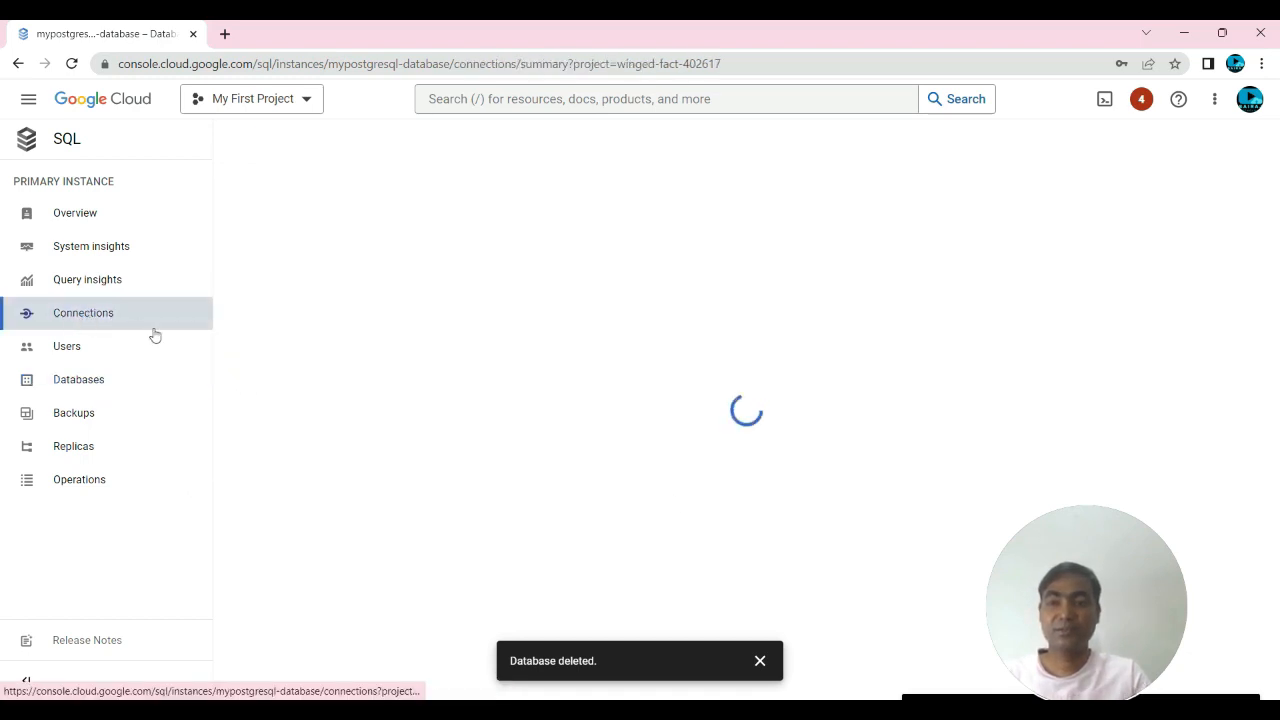
{"action": "scroll", "coordinate": [452, 410], "scroll_direction": "down", "scroll_amount": 1}
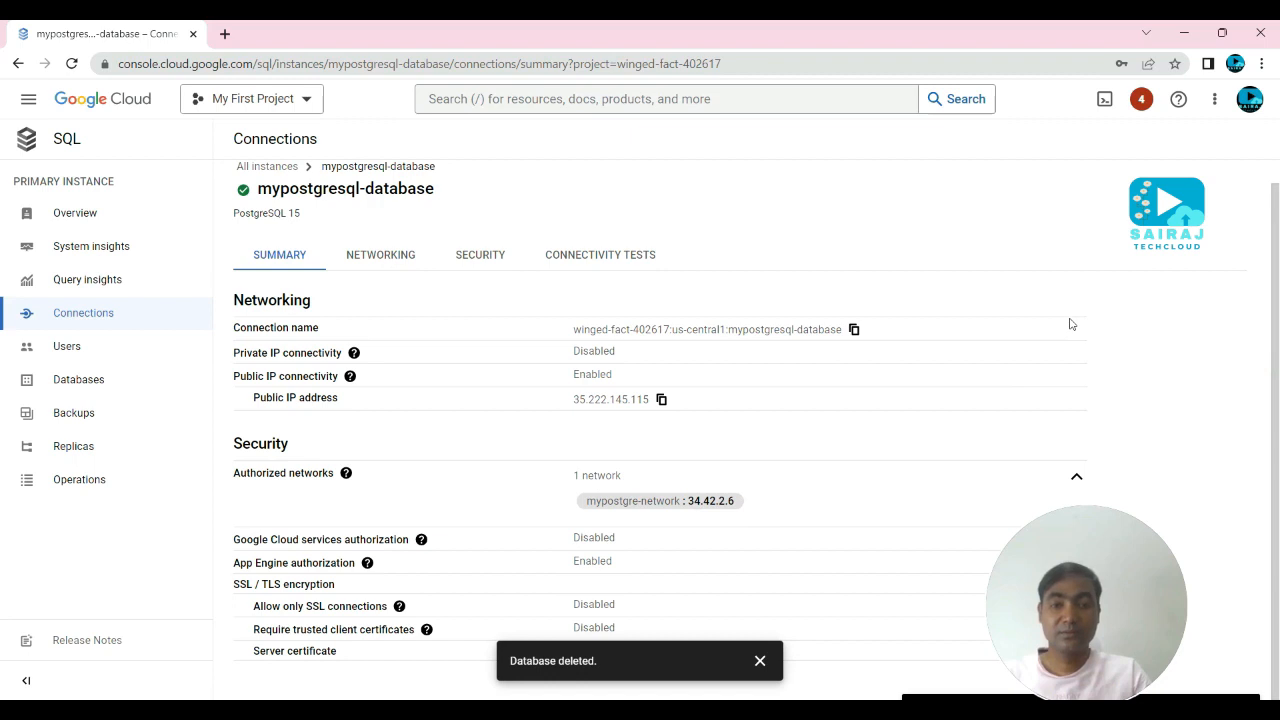
{"action": "left_click", "coordinate": [398, 258]}
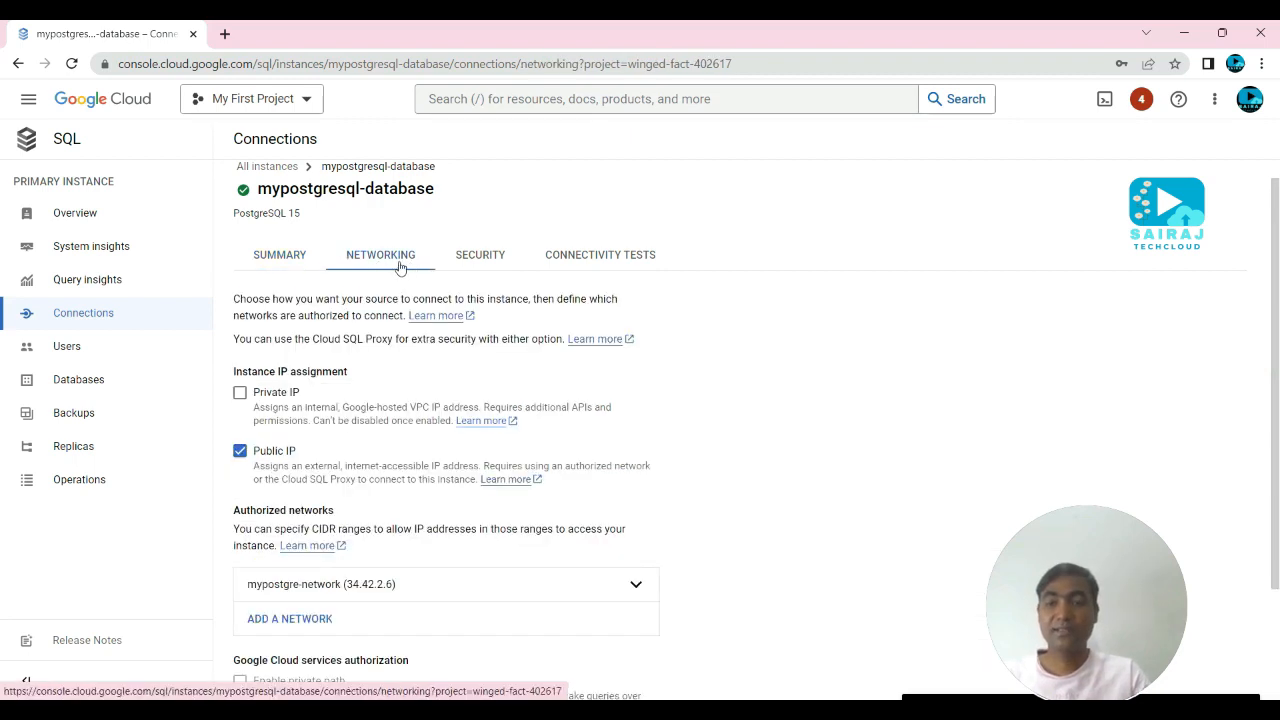
{"action": "scroll", "coordinate": [428, 451], "scroll_direction": "down", "scroll_amount": 3}
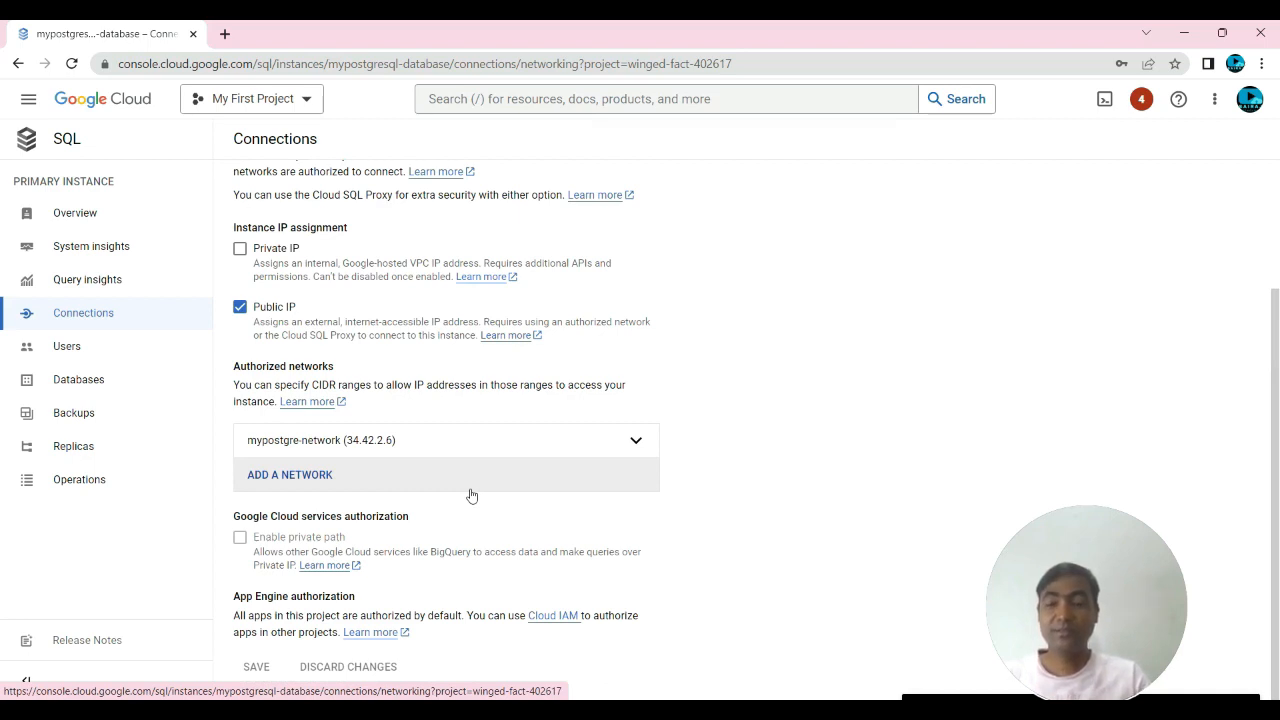
{"action": "left_click", "coordinate": [303, 480]}
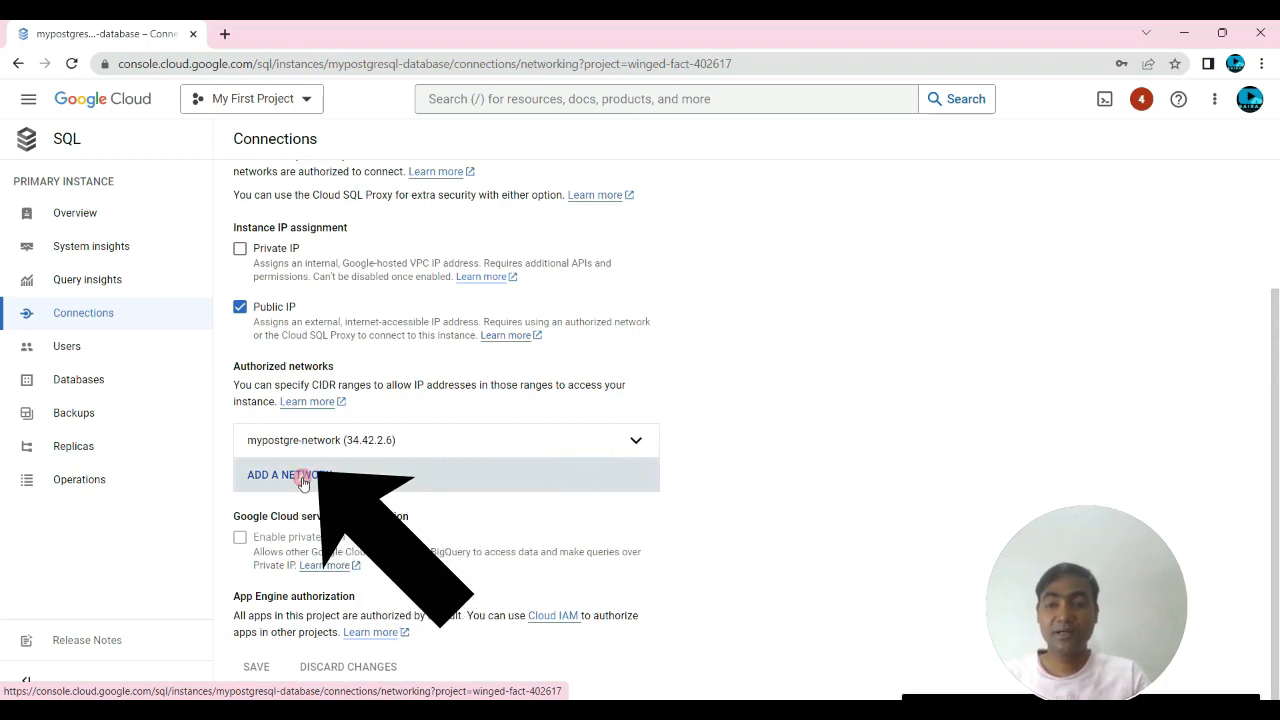
{"action": "scroll", "coordinate": [401, 487], "scroll_direction": "down", "scroll_amount": 2}
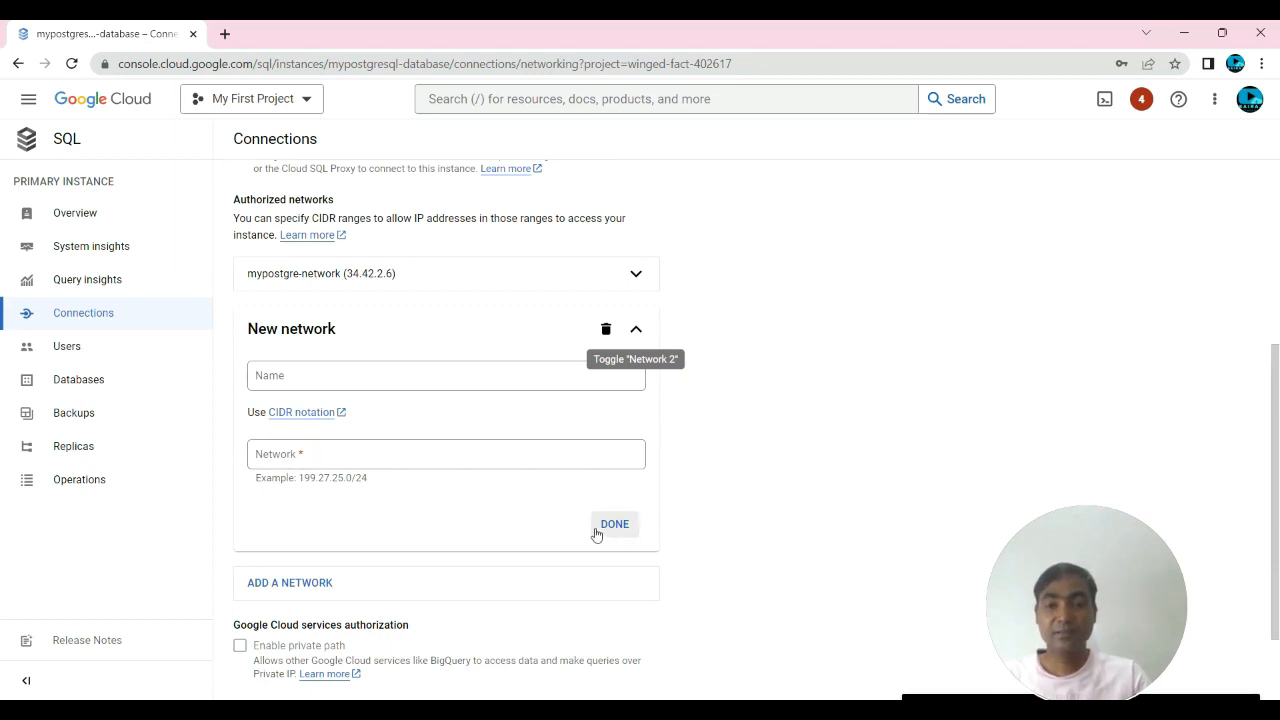
{"action": "left_click", "coordinate": [600, 532]}
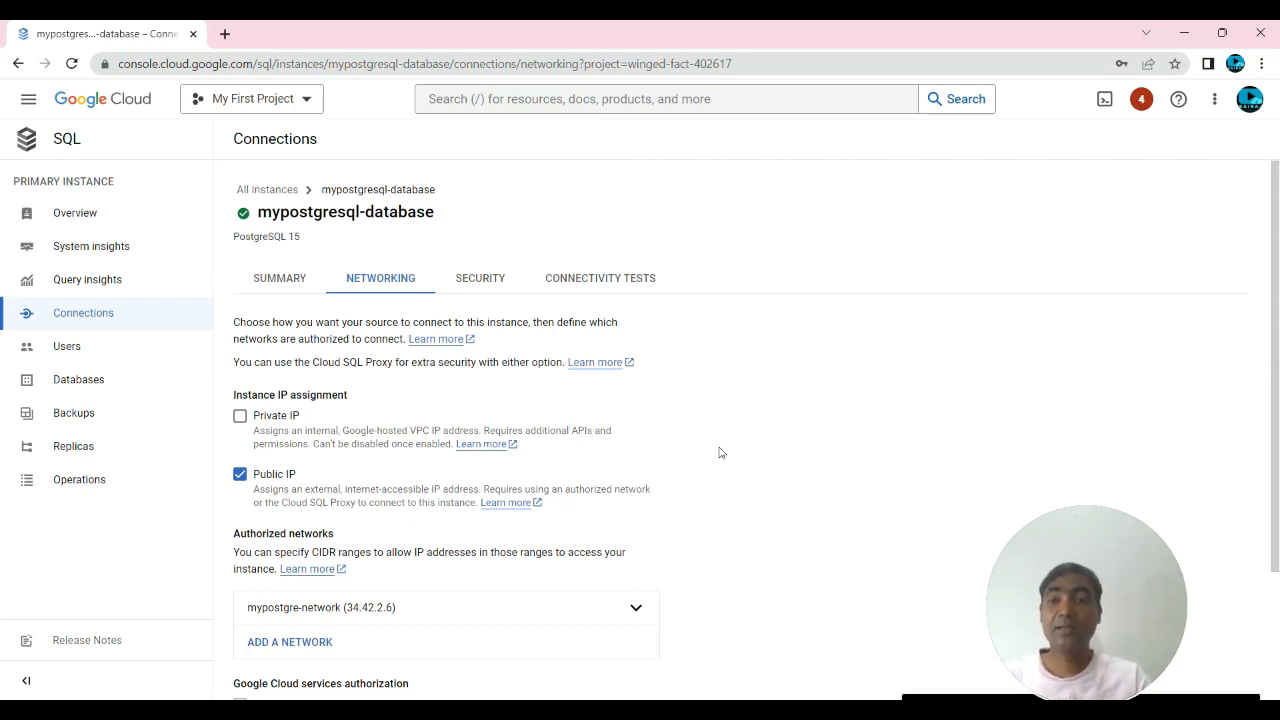
Delete the Cloud SQL instance mypostgresql-database from the instances list, confirming with its instance ID.
{"action": "left_click", "coordinate": [66, 140]}
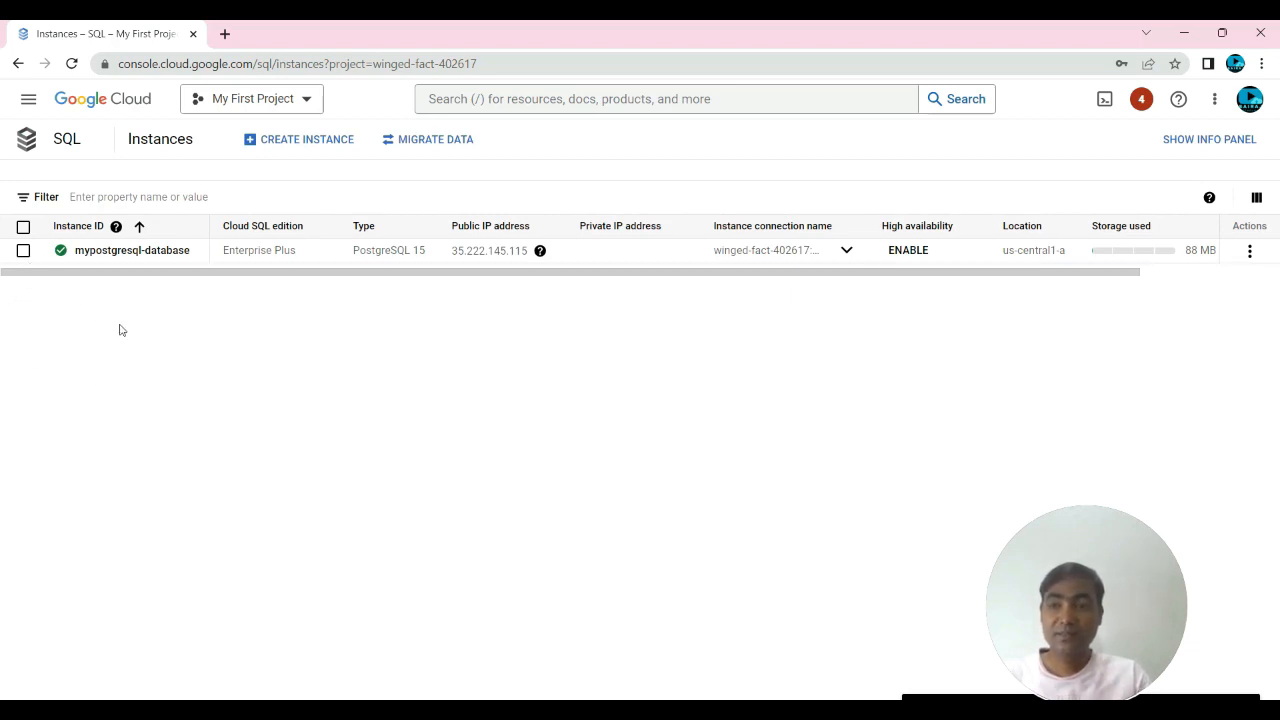
{"action": "left_click", "coordinate": [22, 253]}
{"action": "left_click", "coordinate": [1200, 139]}
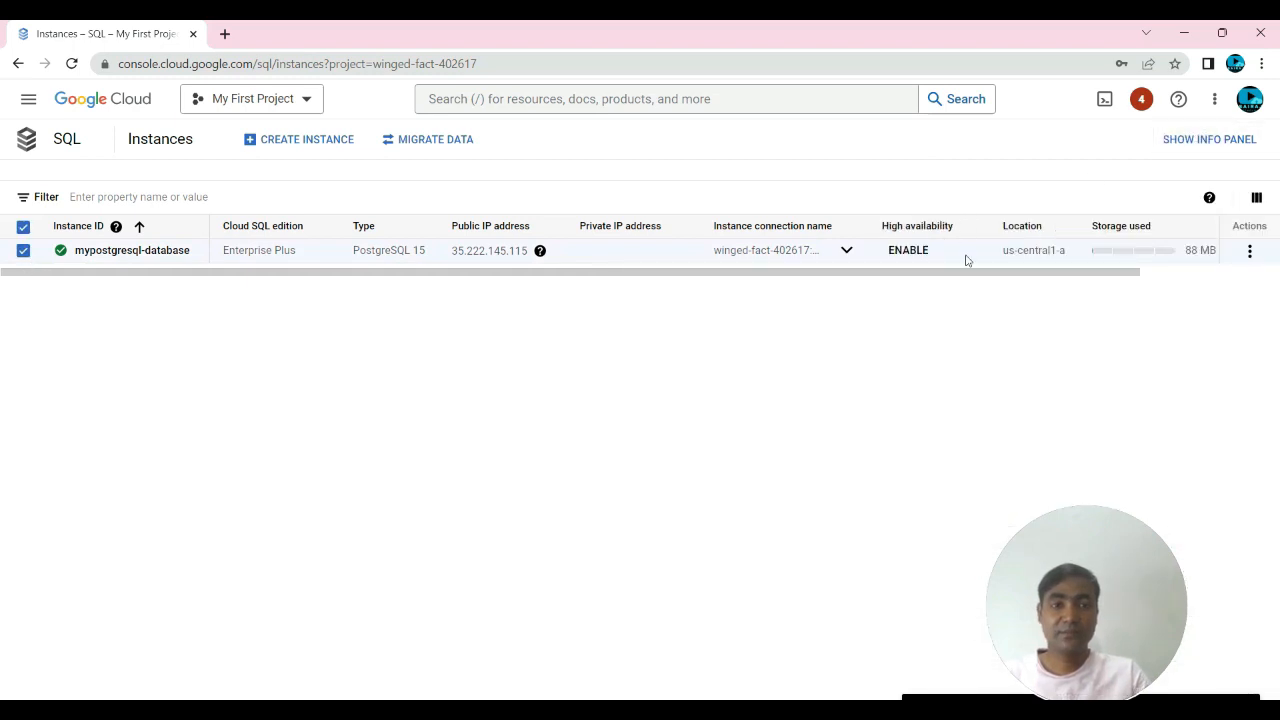
{"action": "left_click", "coordinate": [1250, 253]}
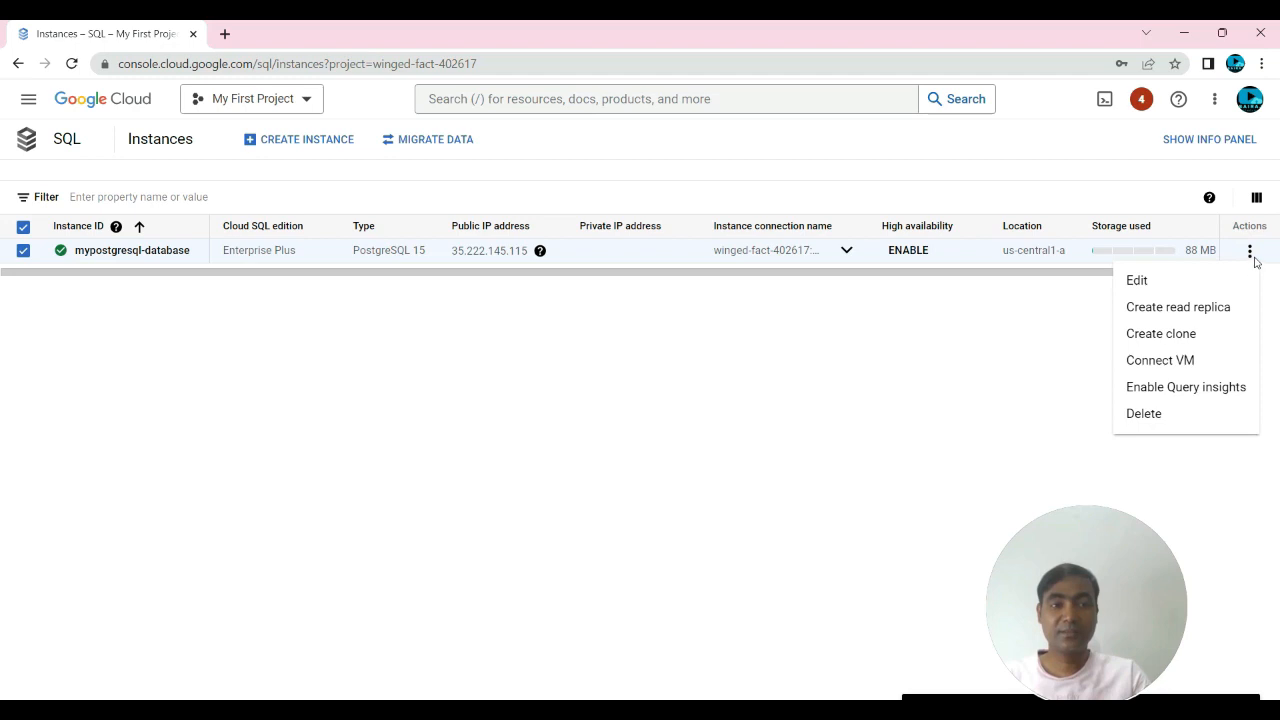
{"action": "left_click", "coordinate": [1148, 418]}
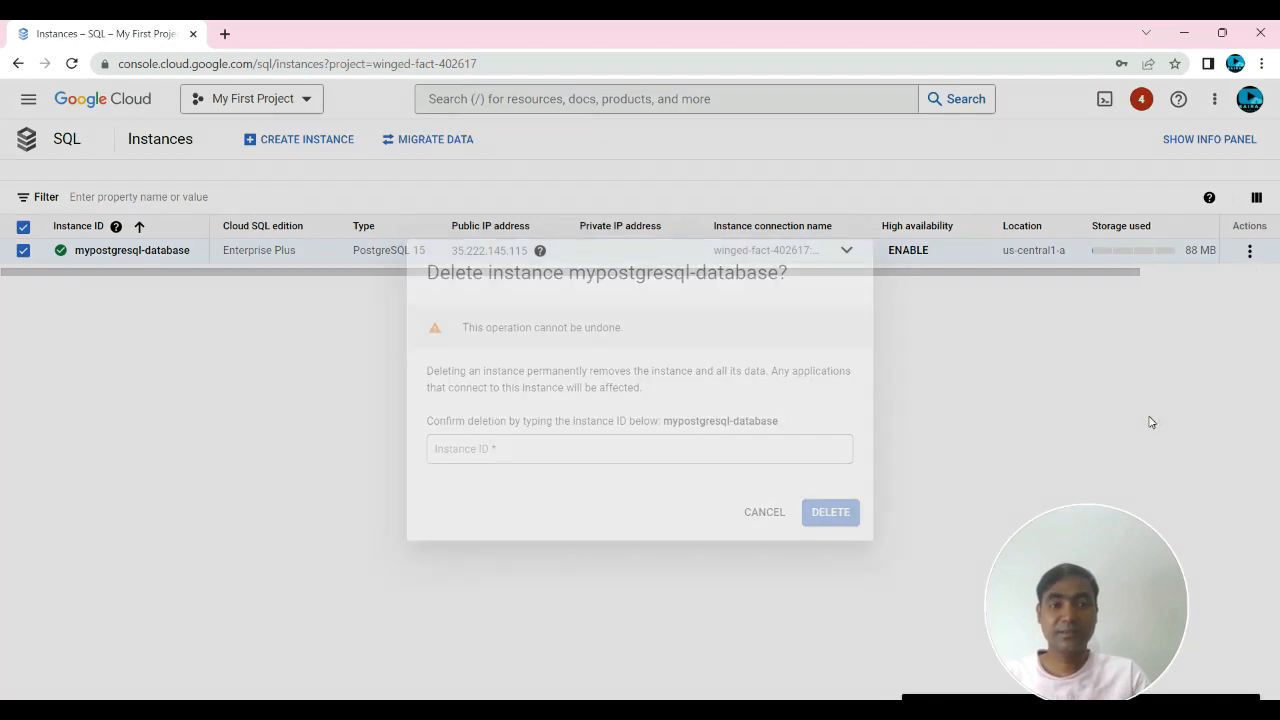
{"action": "left_click_drag", "start_coordinate": [778, 421], "coordinate": [663, 421]}
{"action": "key", "text": "ctrl+c"}
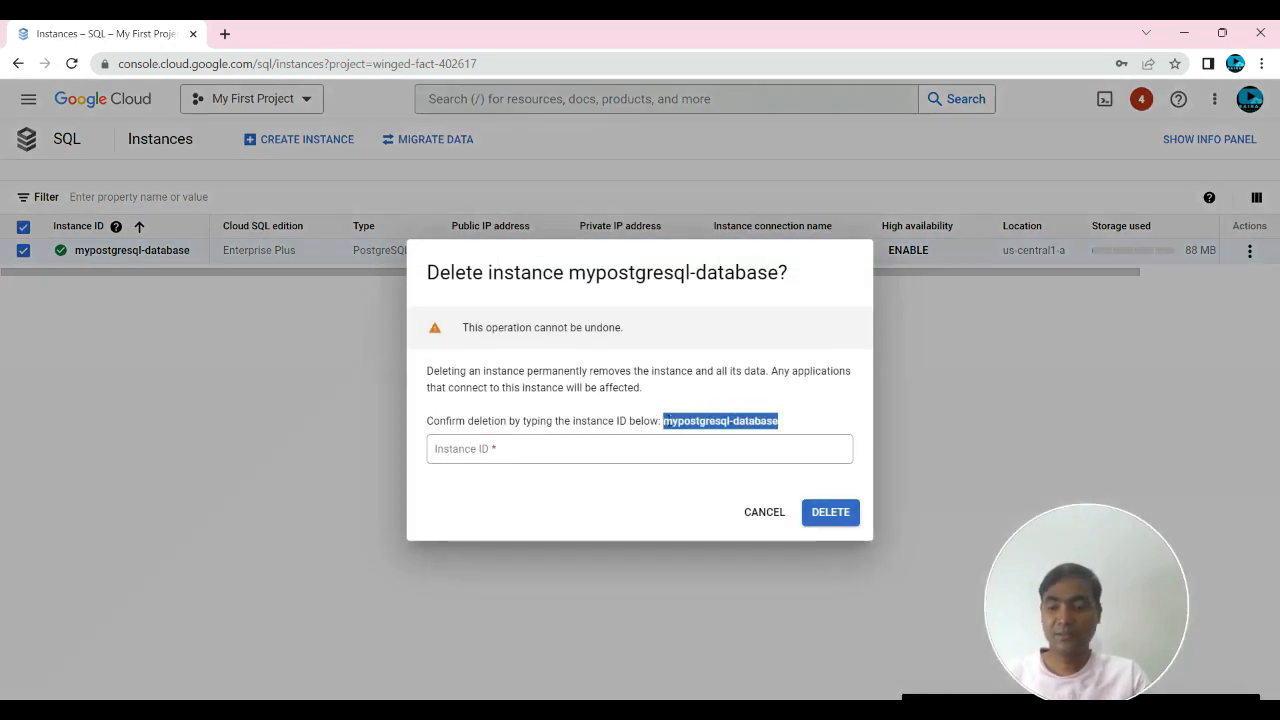
{"action": "left_click", "coordinate": [489, 449]}
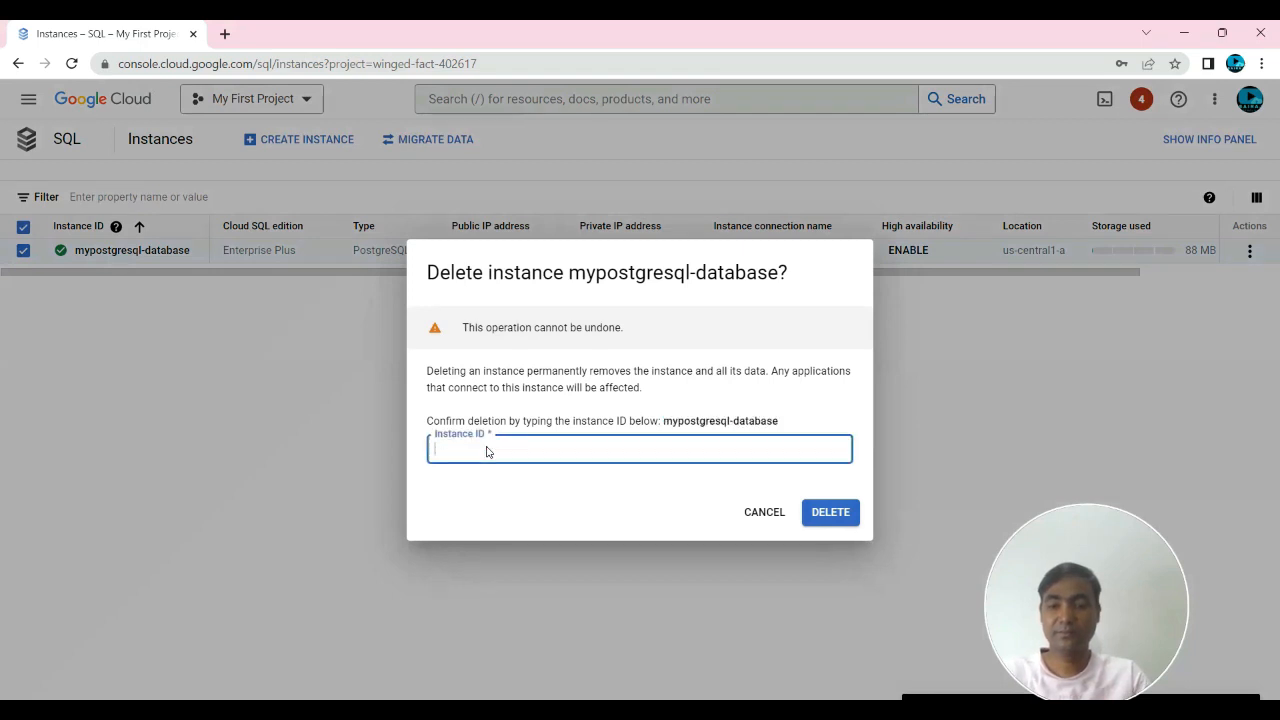
{"action": "key", "text": "ctrl+v"}
{"action": "left_click", "coordinate": [533, 501]}
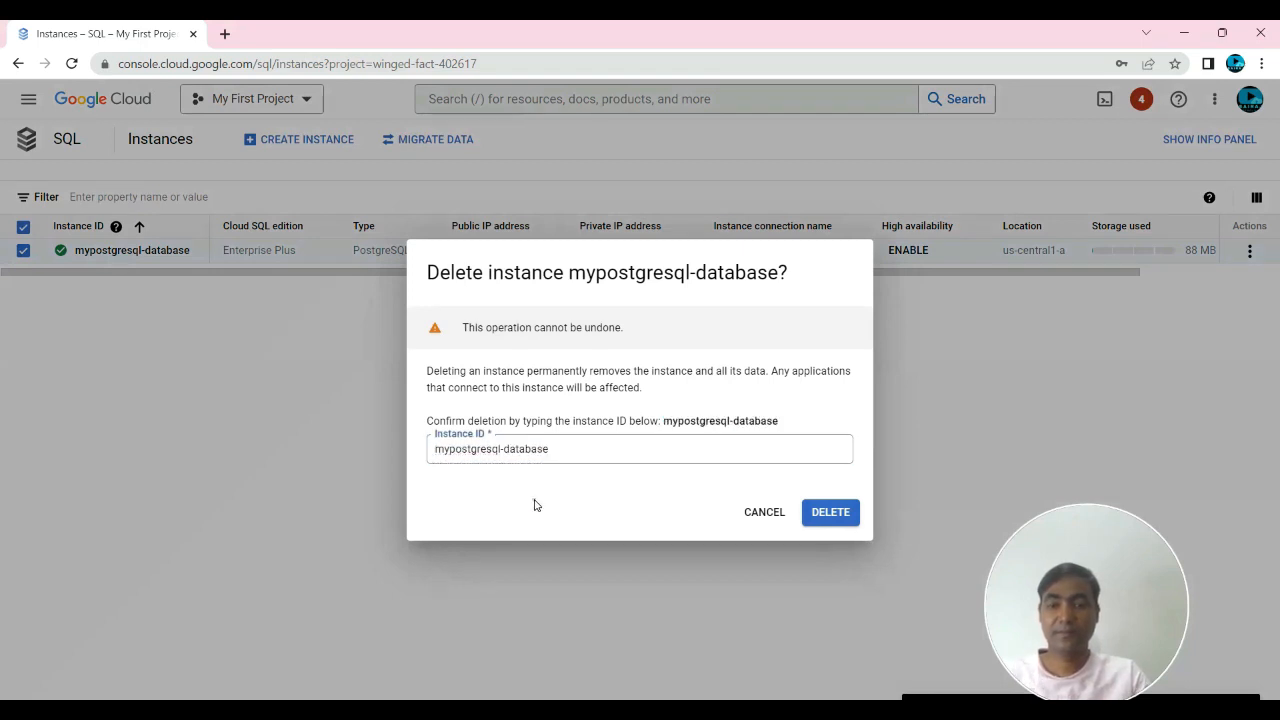
{"action": "left_click", "coordinate": [837, 515]}
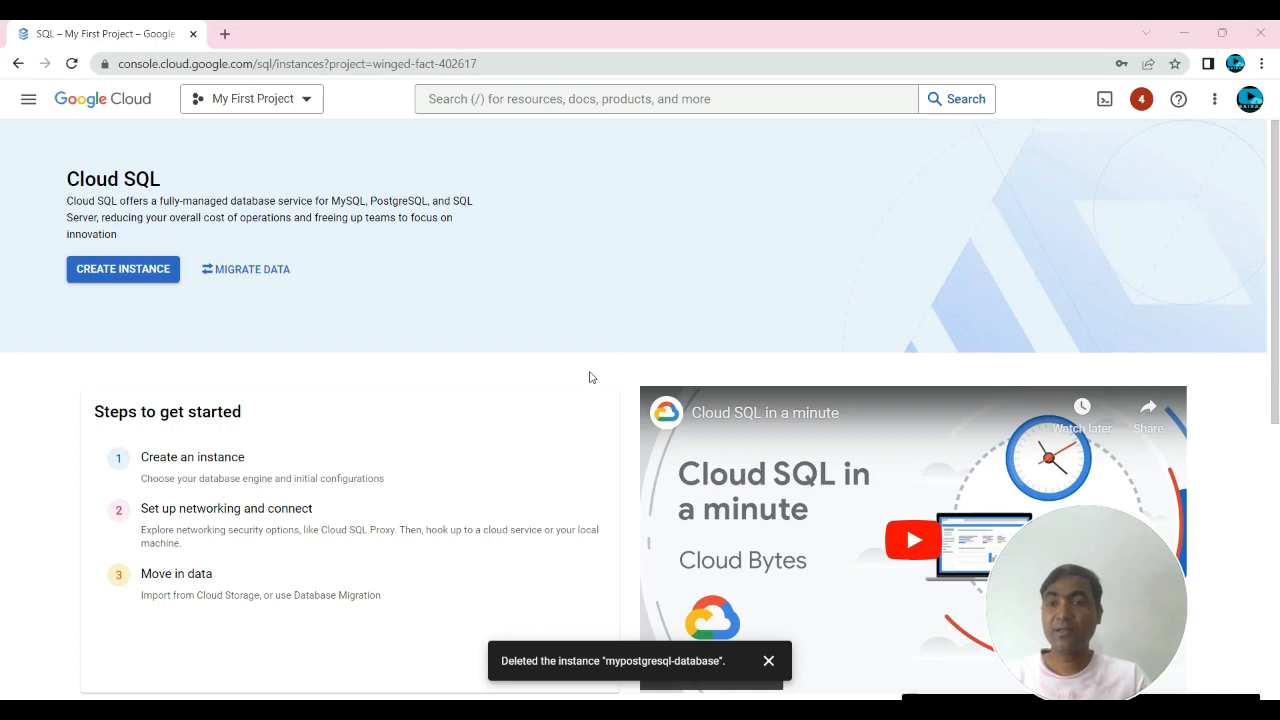
Go to the Compute Engine VM instances and delete client-machine-postresql-vm, confirming the deletion.
{"action": "left_click", "coordinate": [29, 101]}
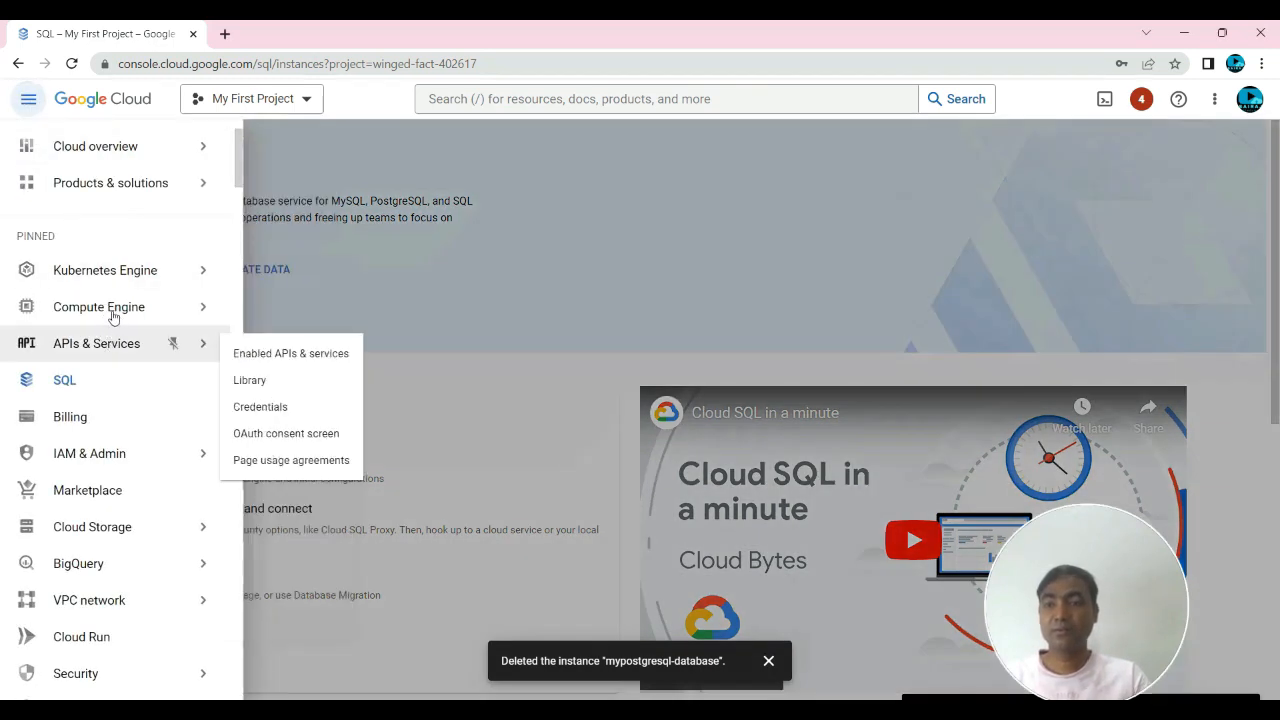
{"action": "left_click", "coordinate": [113, 316]}
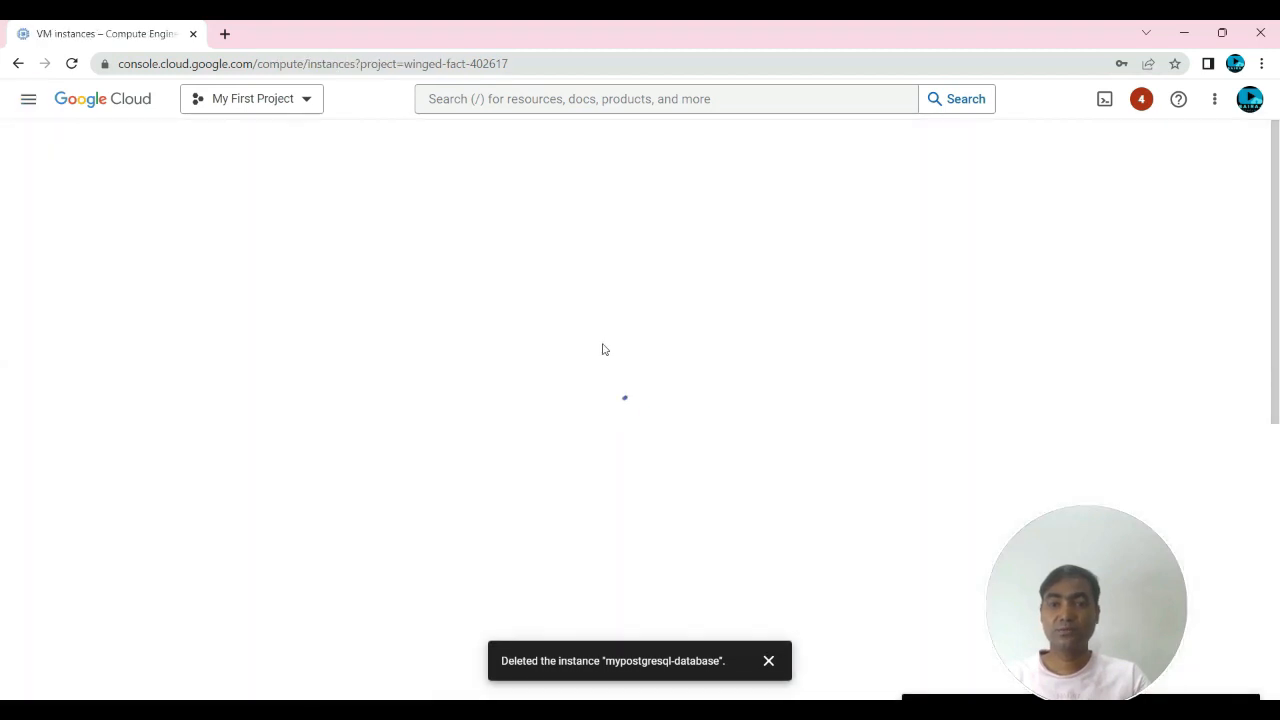
{"action": "left_click", "coordinate": [236, 302]}
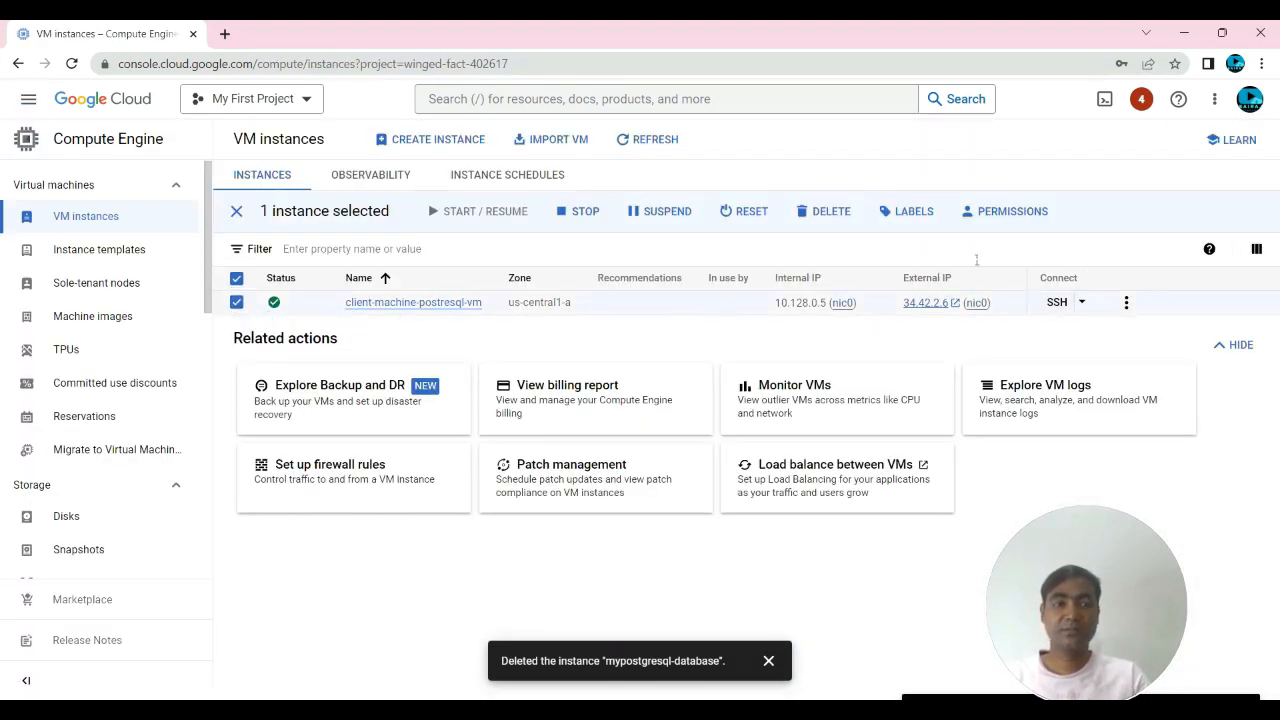
{"action": "left_click", "coordinate": [826, 216]}
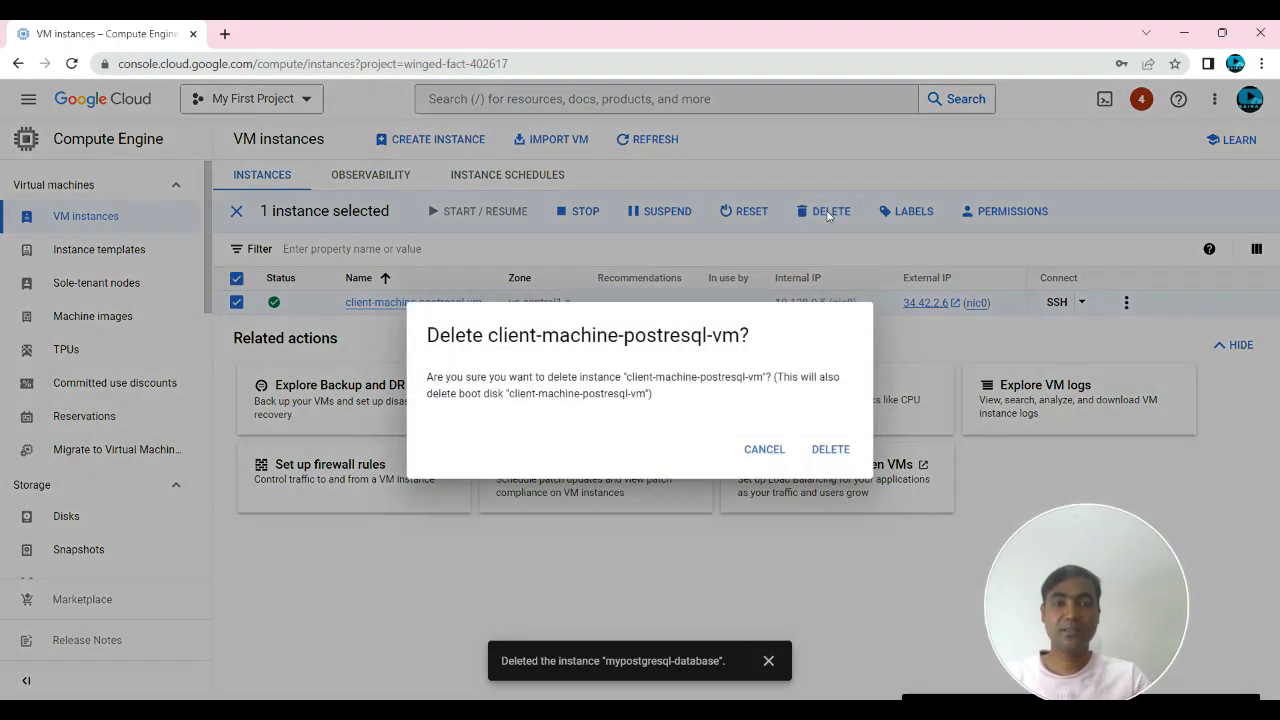
{"action": "left_click", "coordinate": [833, 451]}
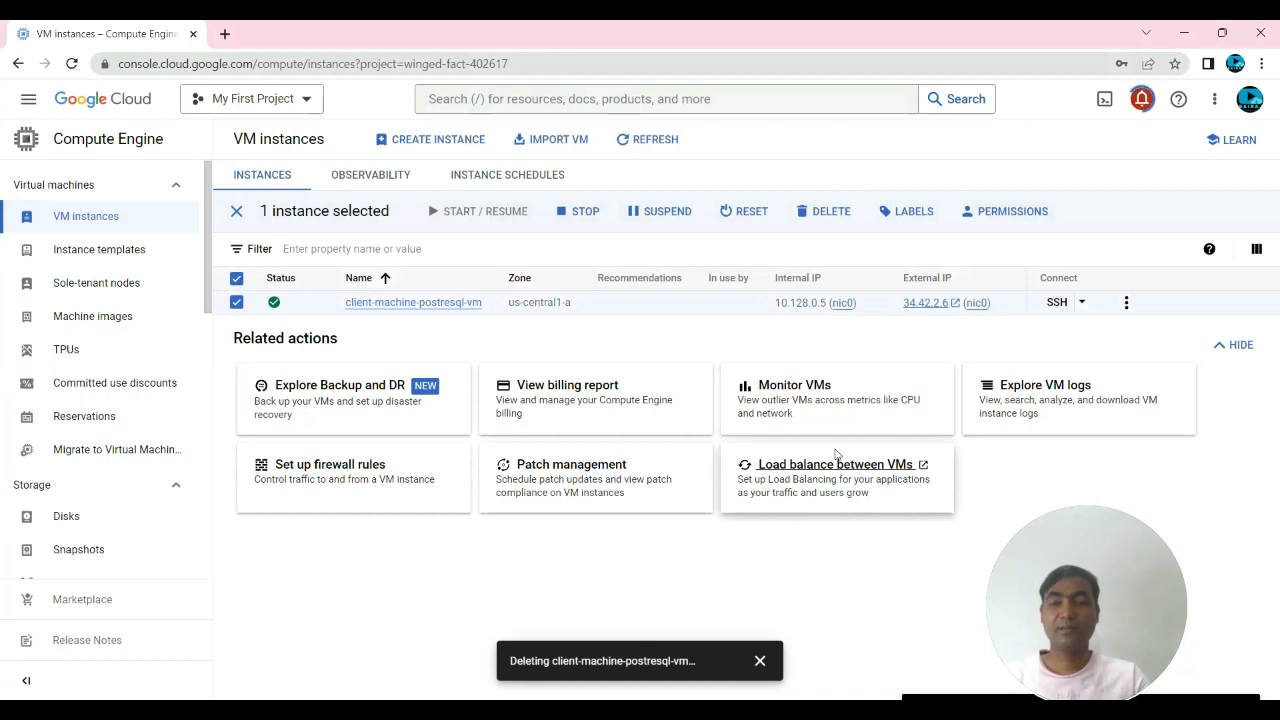